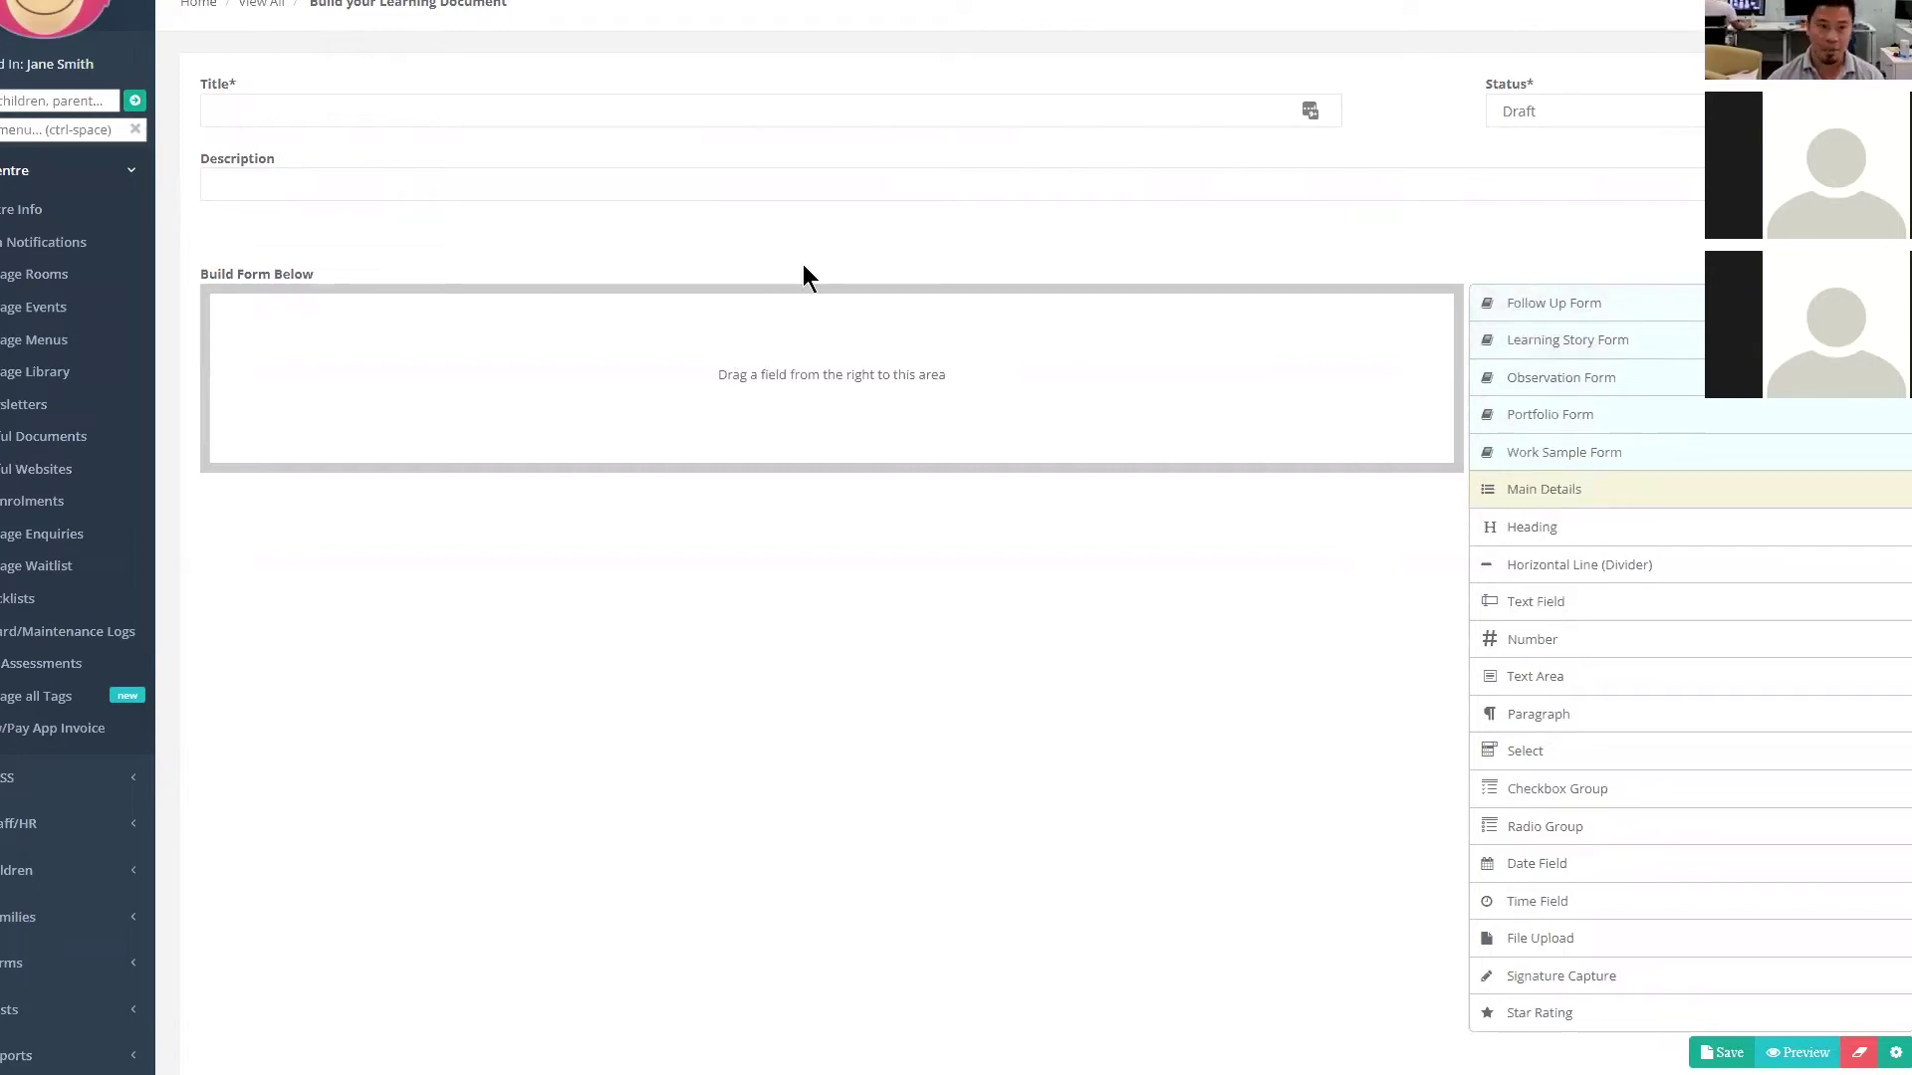
- Title the learning document "Daily Portfolio - Focused" and describe it as "Monitor and reflect the accomplishment and developmental progress"
{"action": "left_click", "coordinate": [562, 116]}
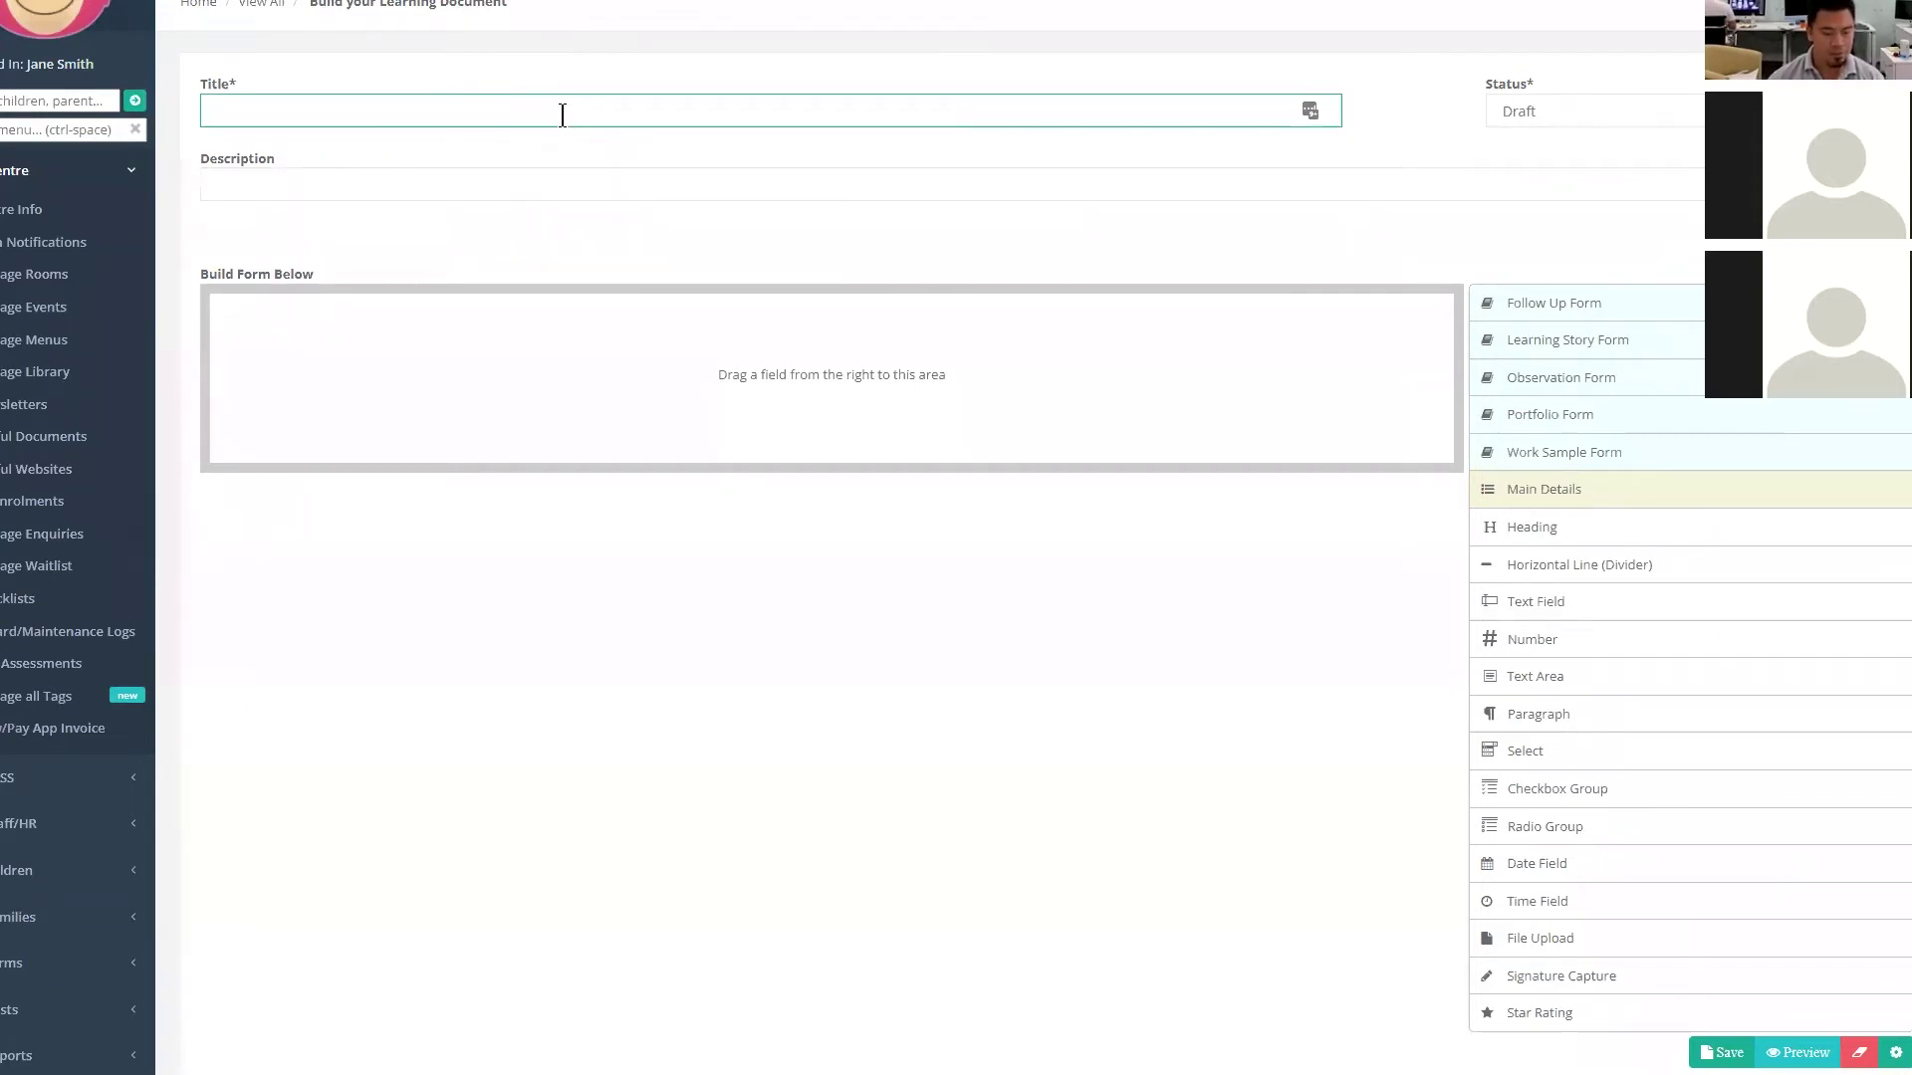
{"action": "key", "text": "super+v"}
{"action": "scroll", "coordinate": [418, 333], "scroll_direction": "down", "scroll_amount": 4}
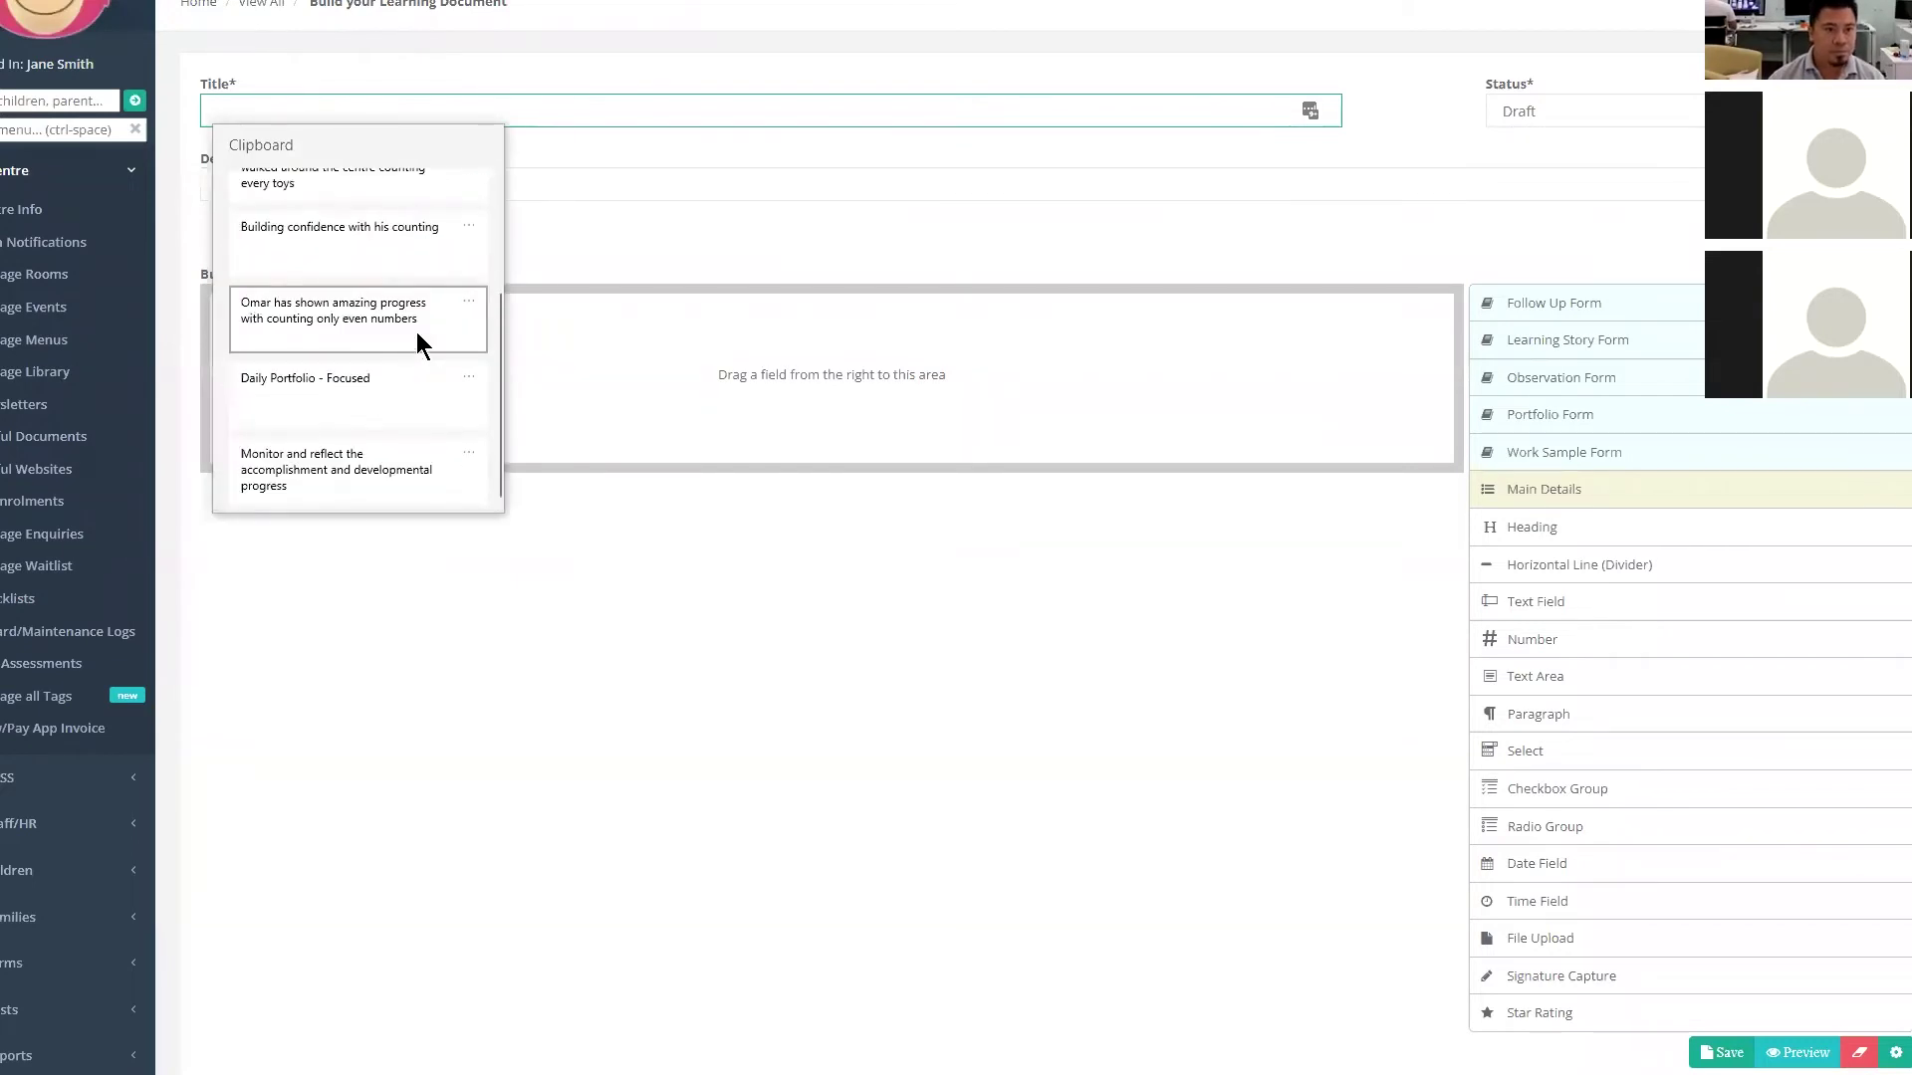
{"action": "left_click", "coordinate": [388, 381]}
{"action": "left_click", "coordinate": [457, 183]}
{"action": "key", "text": "super+v"}
{"action": "scroll", "coordinate": [386, 479], "scroll_direction": "down", "scroll_amount": 3}
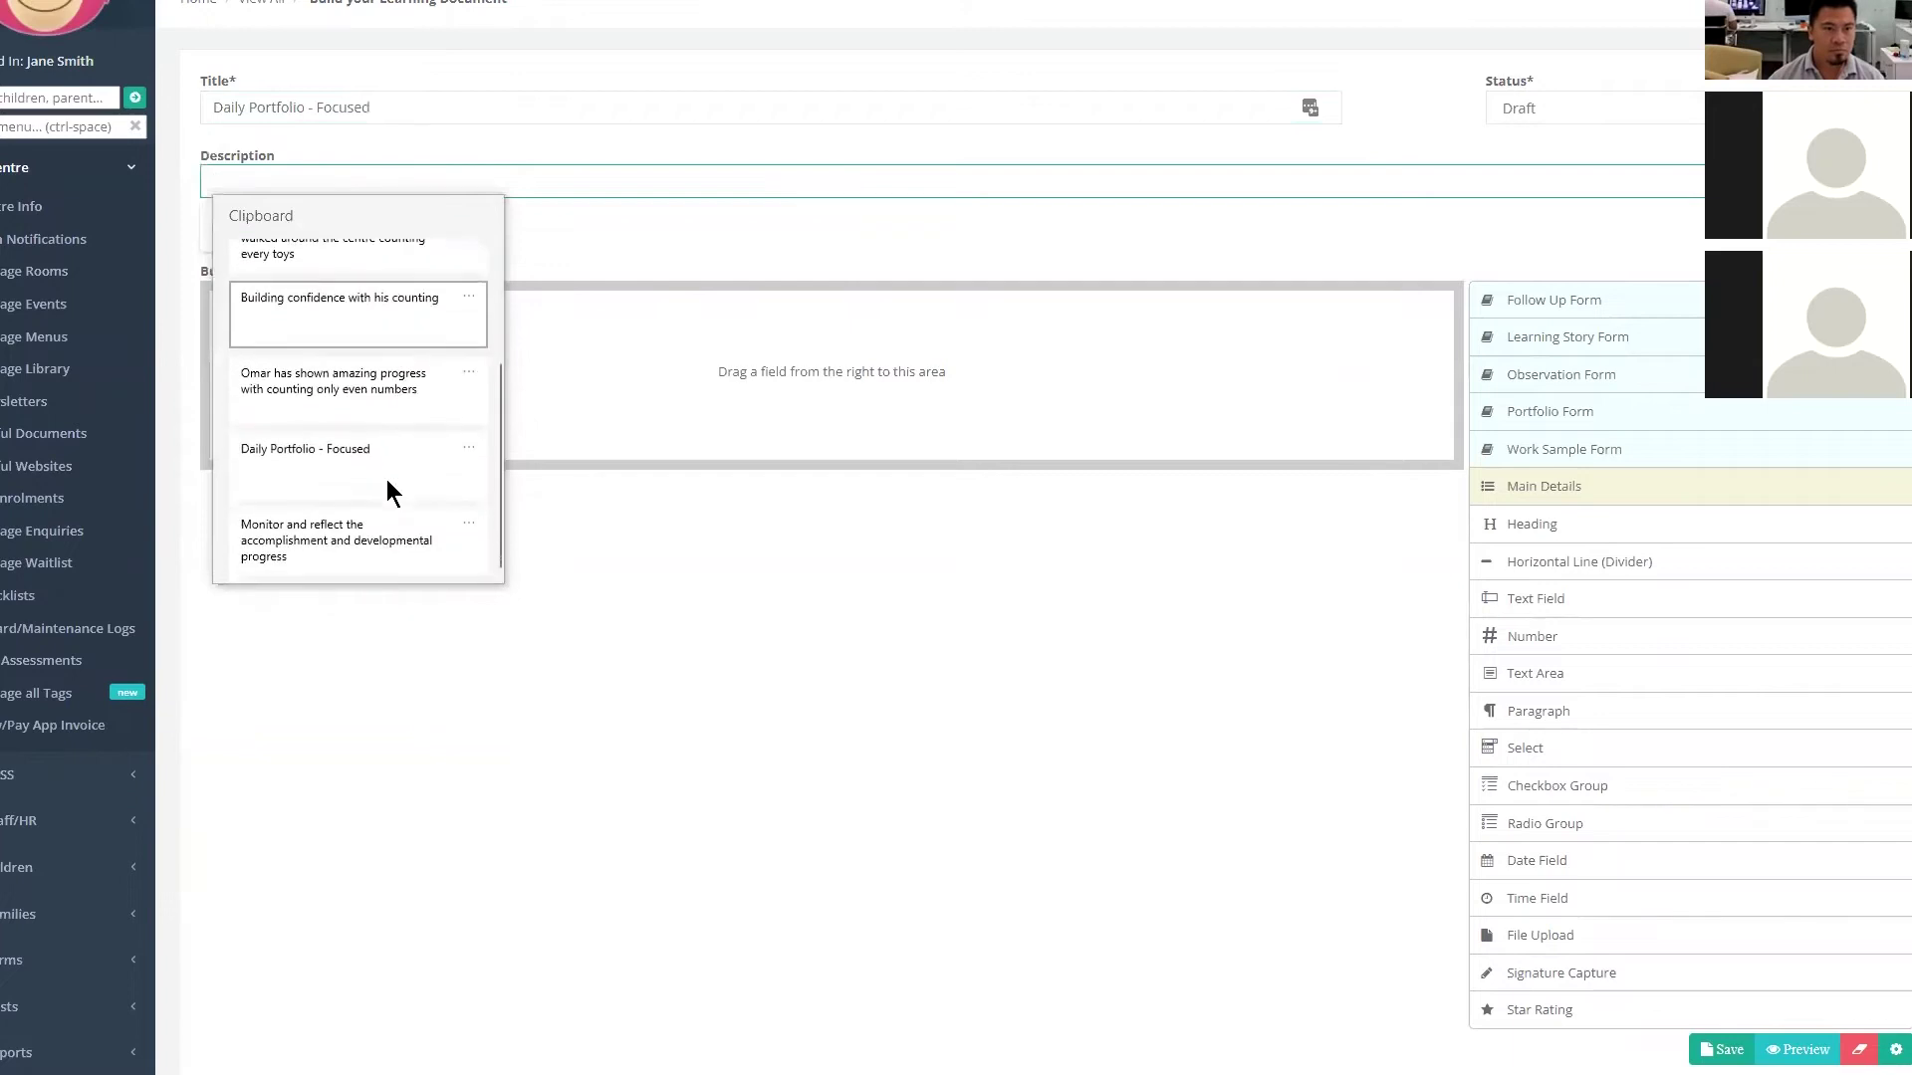
{"action": "left_click", "coordinate": [374, 534]}
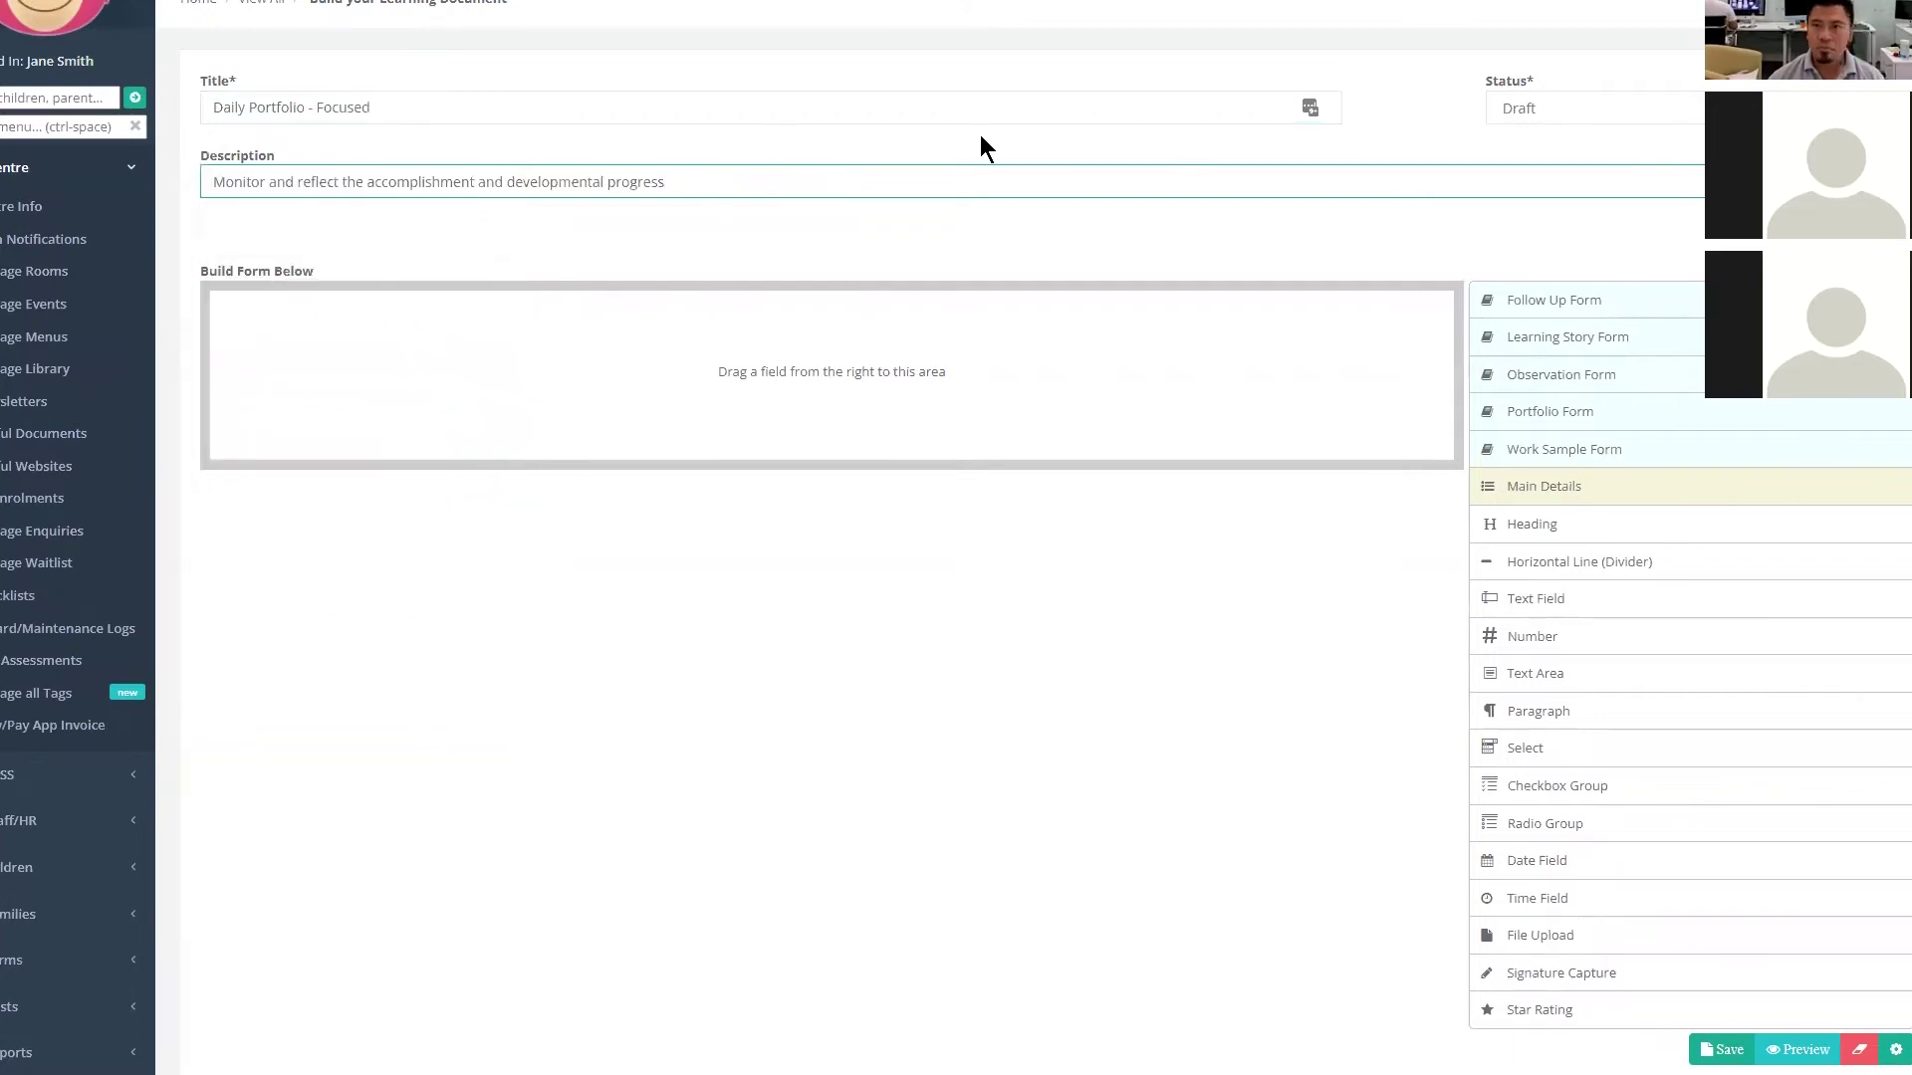
- Set the document's status to Active and add the ready-made Observation Form to the form being built
{"action": "left_click", "coordinate": [1555, 106]}
{"action": "left_click", "coordinate": [1543, 153]}
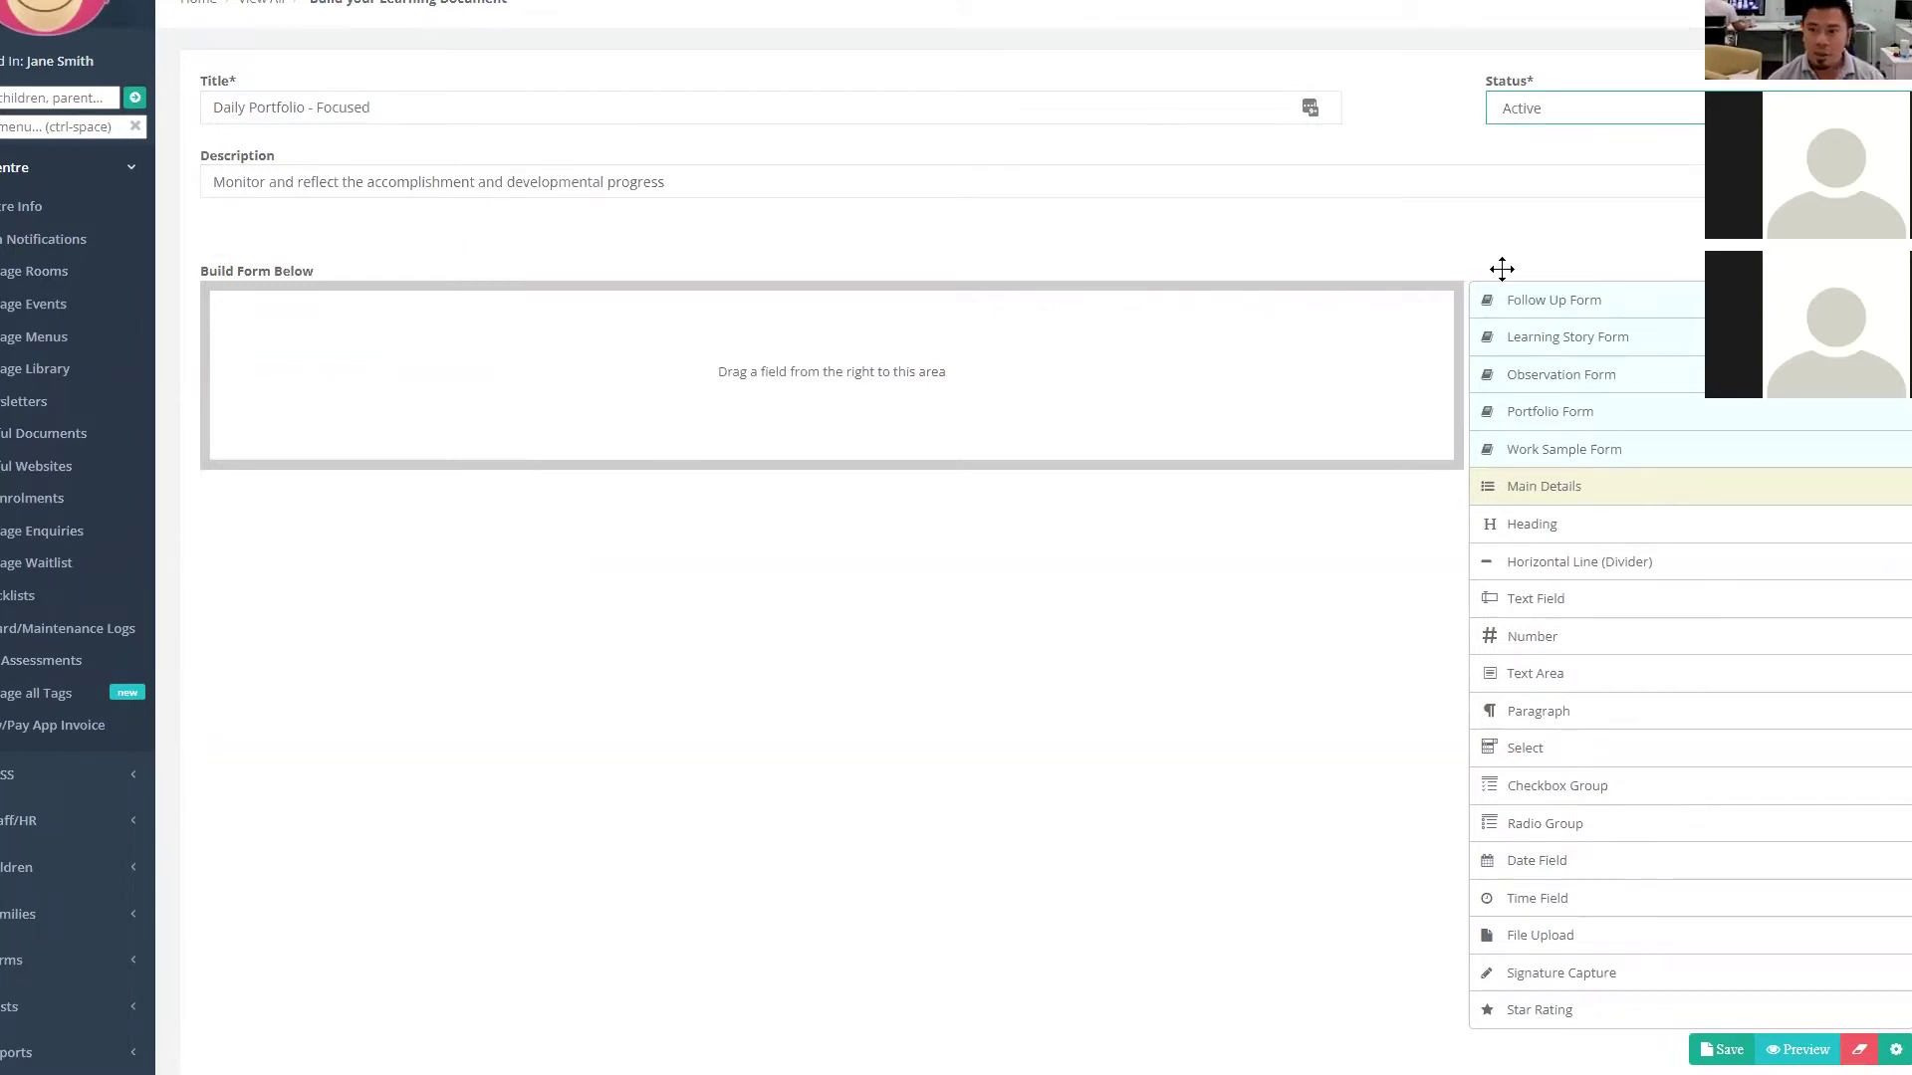
{"action": "left_click", "coordinate": [1528, 379]}
{"action": "scroll", "coordinate": [1302, 410], "scroll_direction": "down", "scroll_amount": 15}
{"action": "scroll", "coordinate": [1303, 419], "scroll_direction": "up", "scroll_amount": 9}
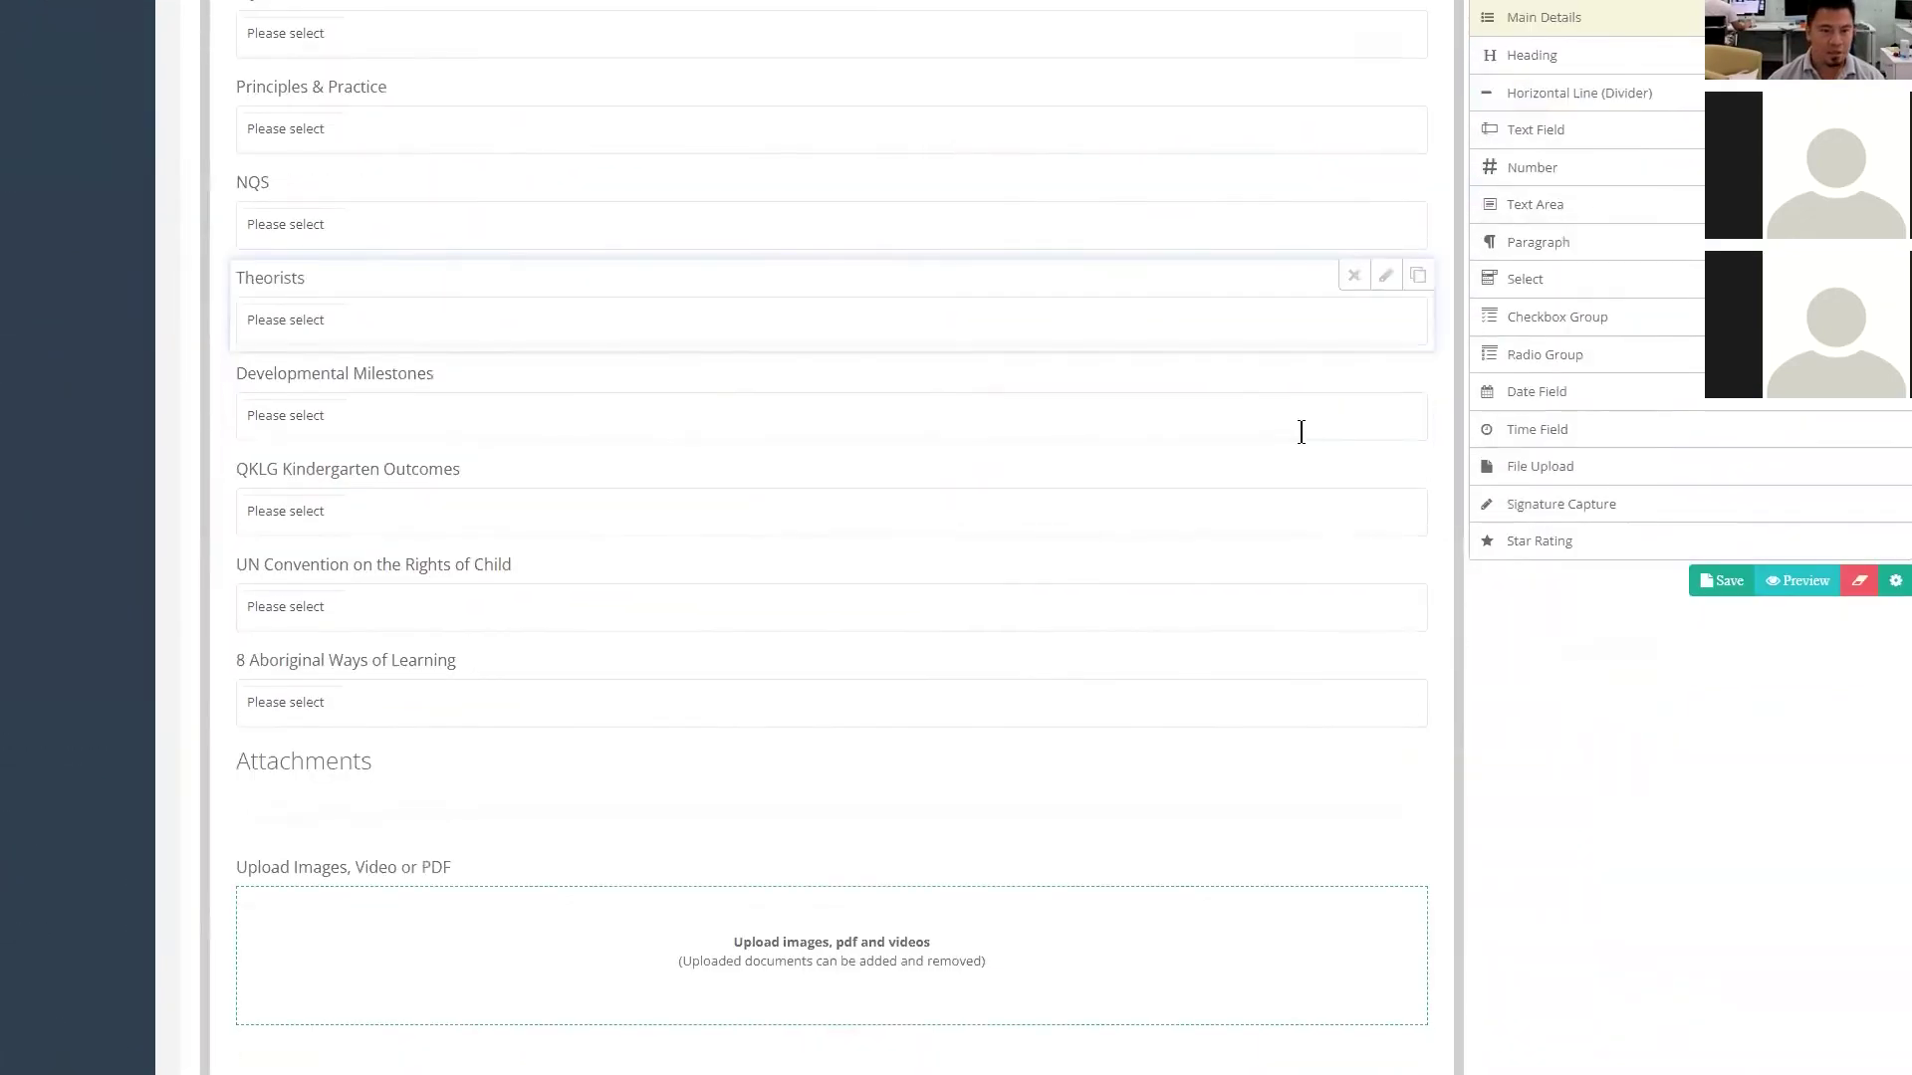
{"action": "scroll", "coordinate": [1005, 675], "scroll_direction": "up", "scroll_amount": 15}
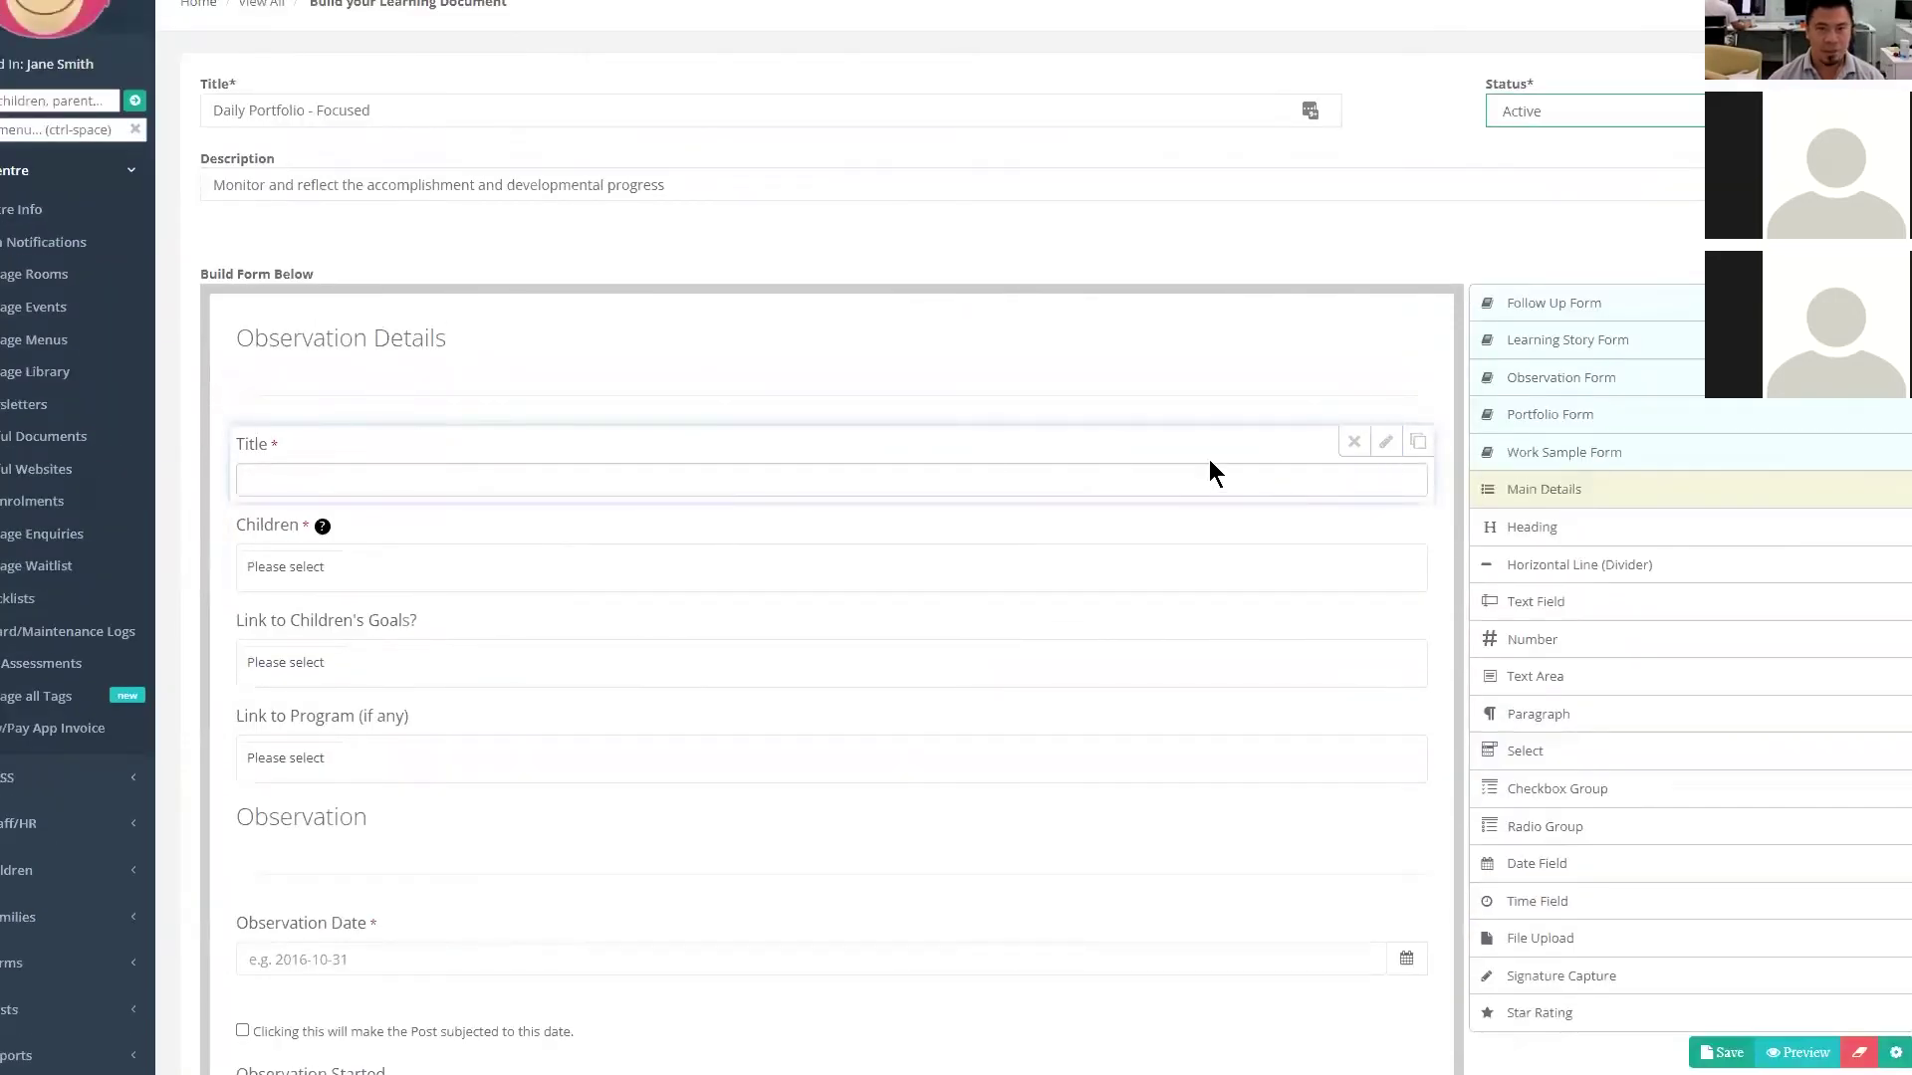
- Add the help text "This is a help text" to the Title field under Observation Details
{"action": "left_click", "coordinate": [1386, 445]}
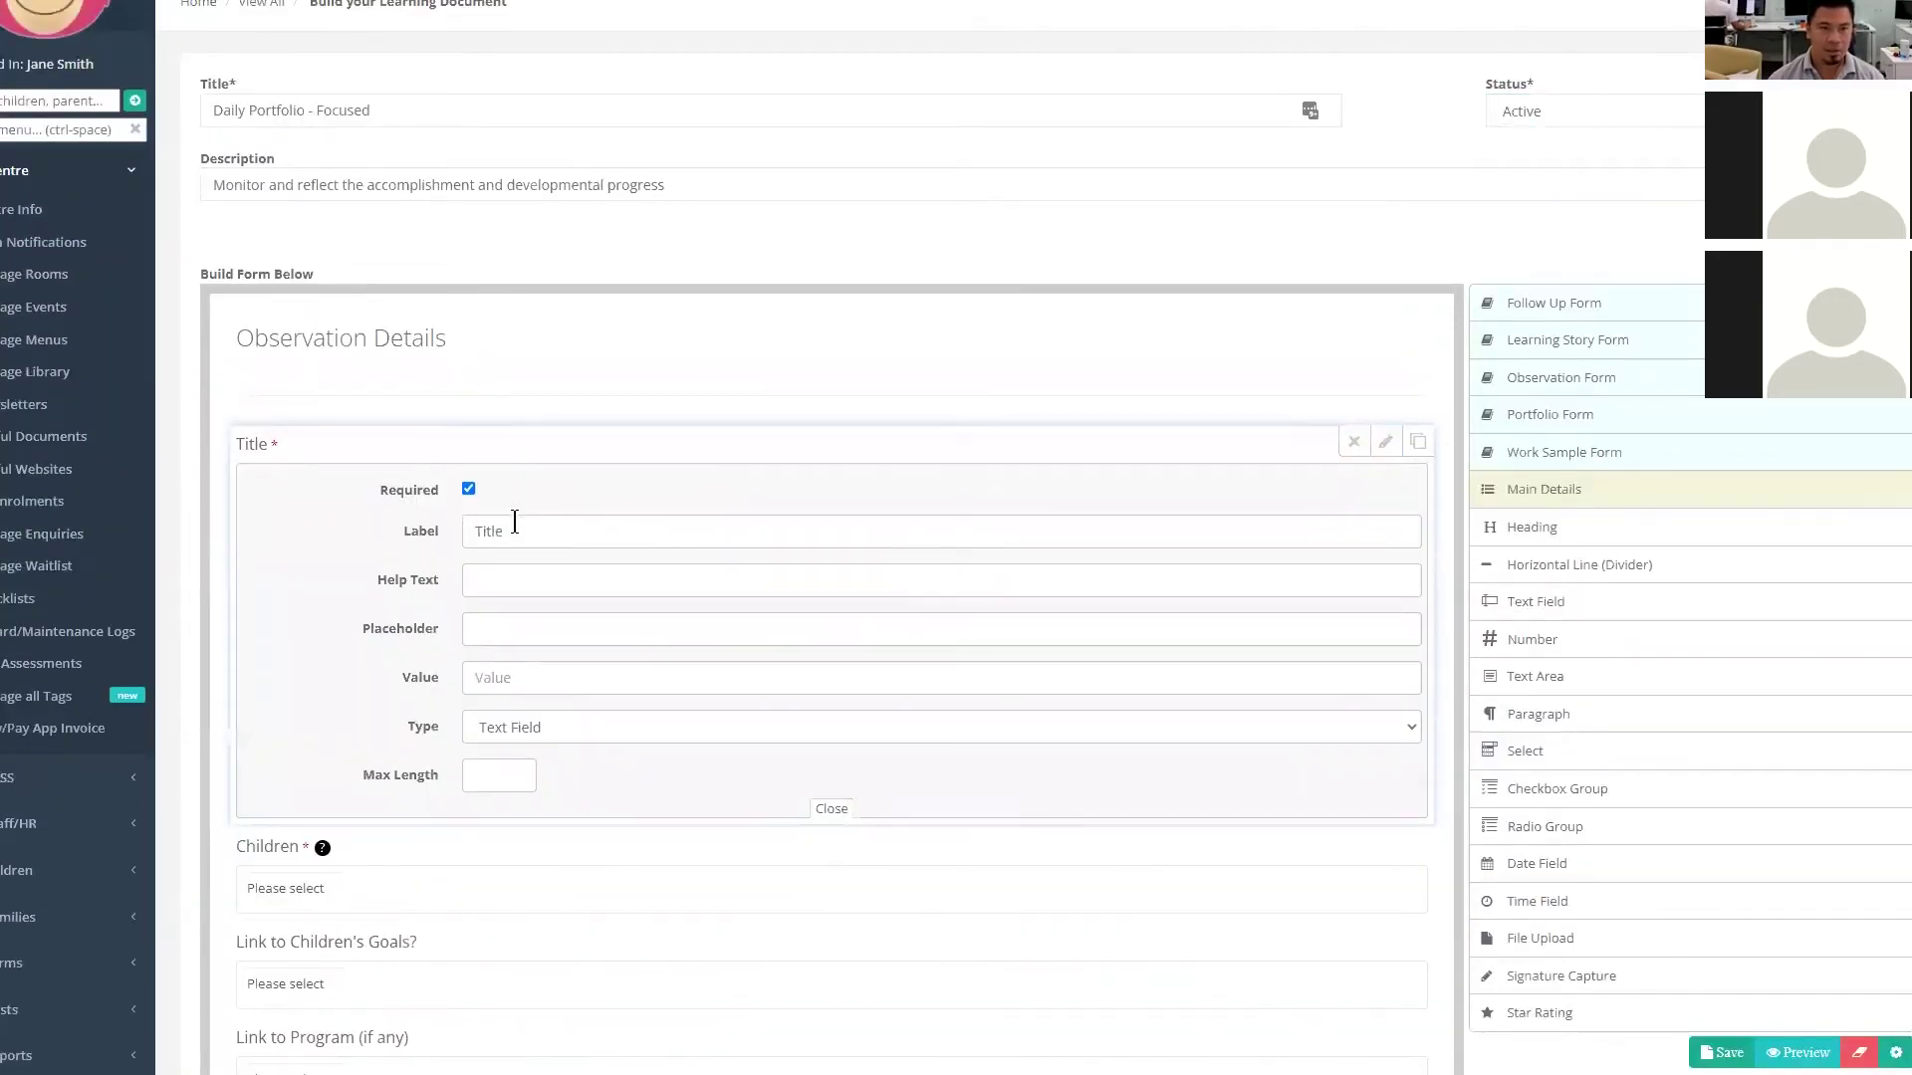
{"action": "left_click", "coordinate": [522, 589]}
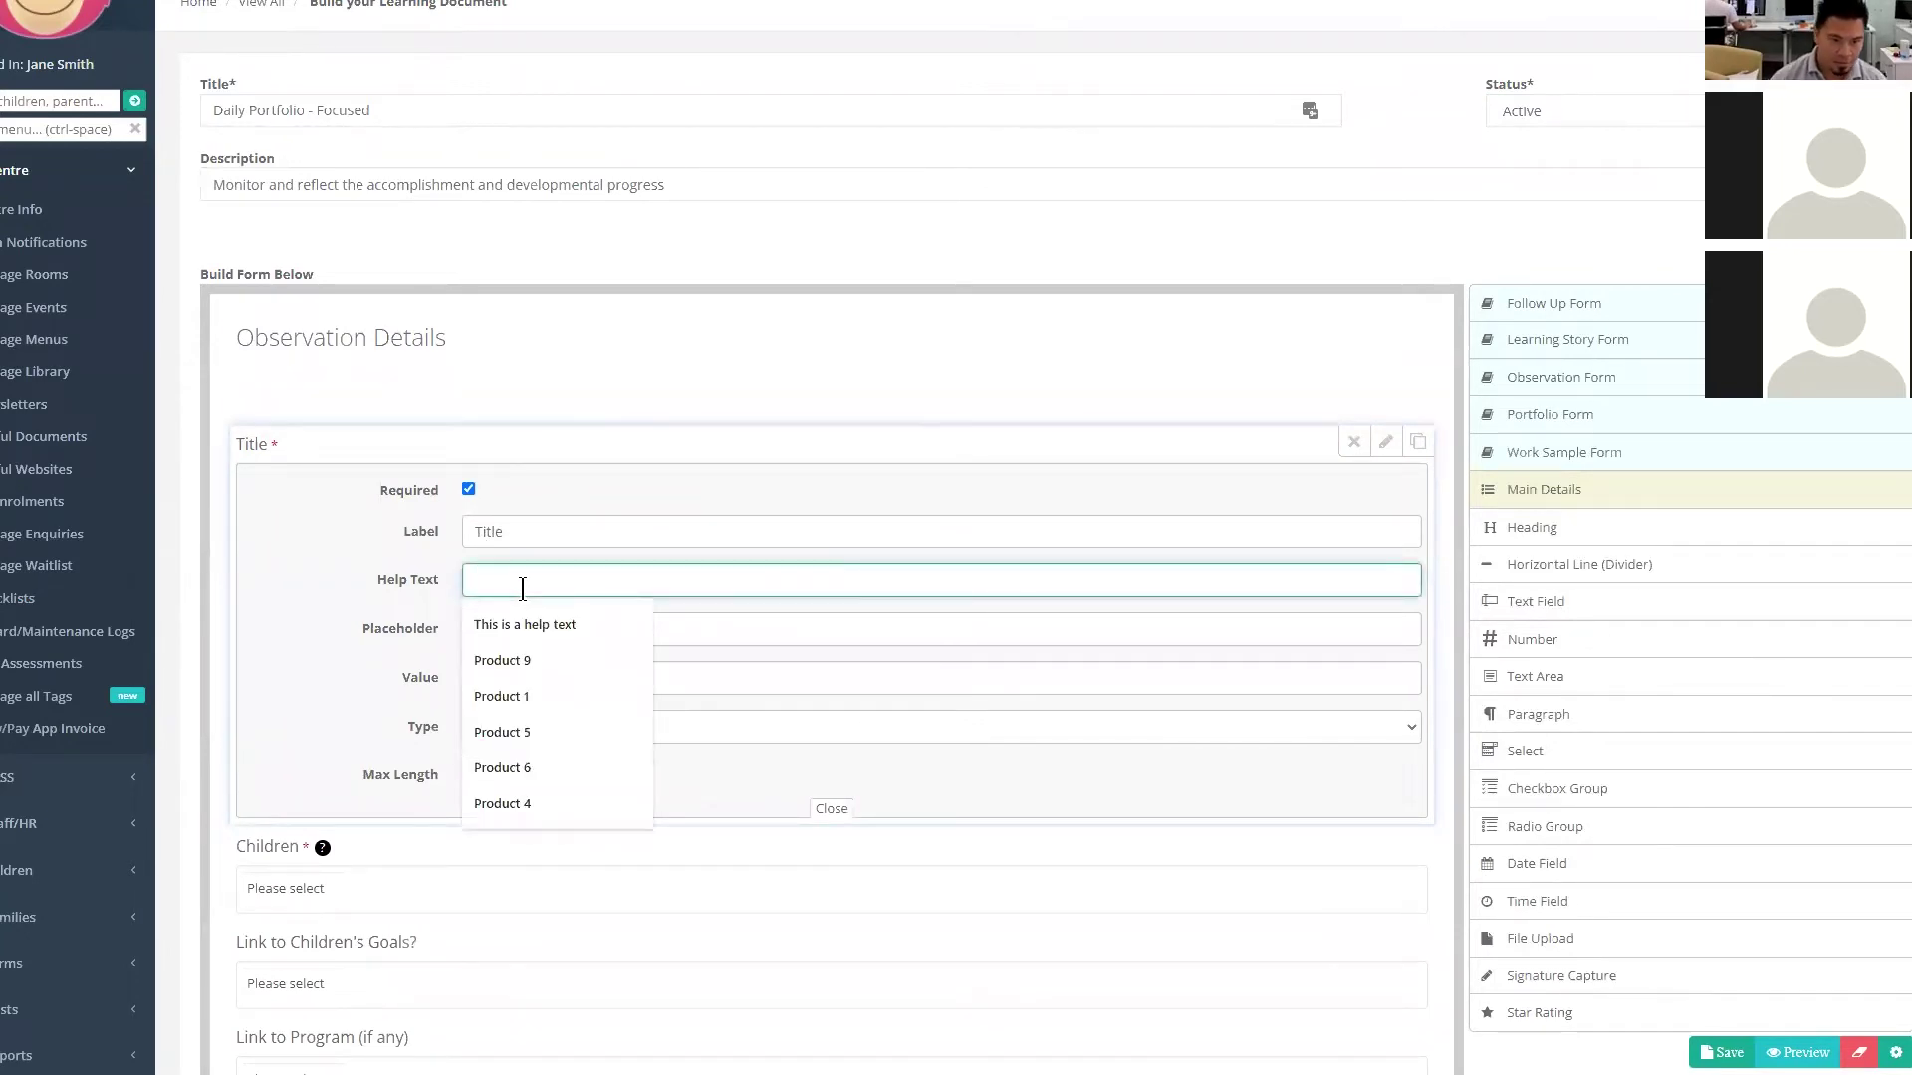
{"action": "left_click", "coordinate": [526, 624]}
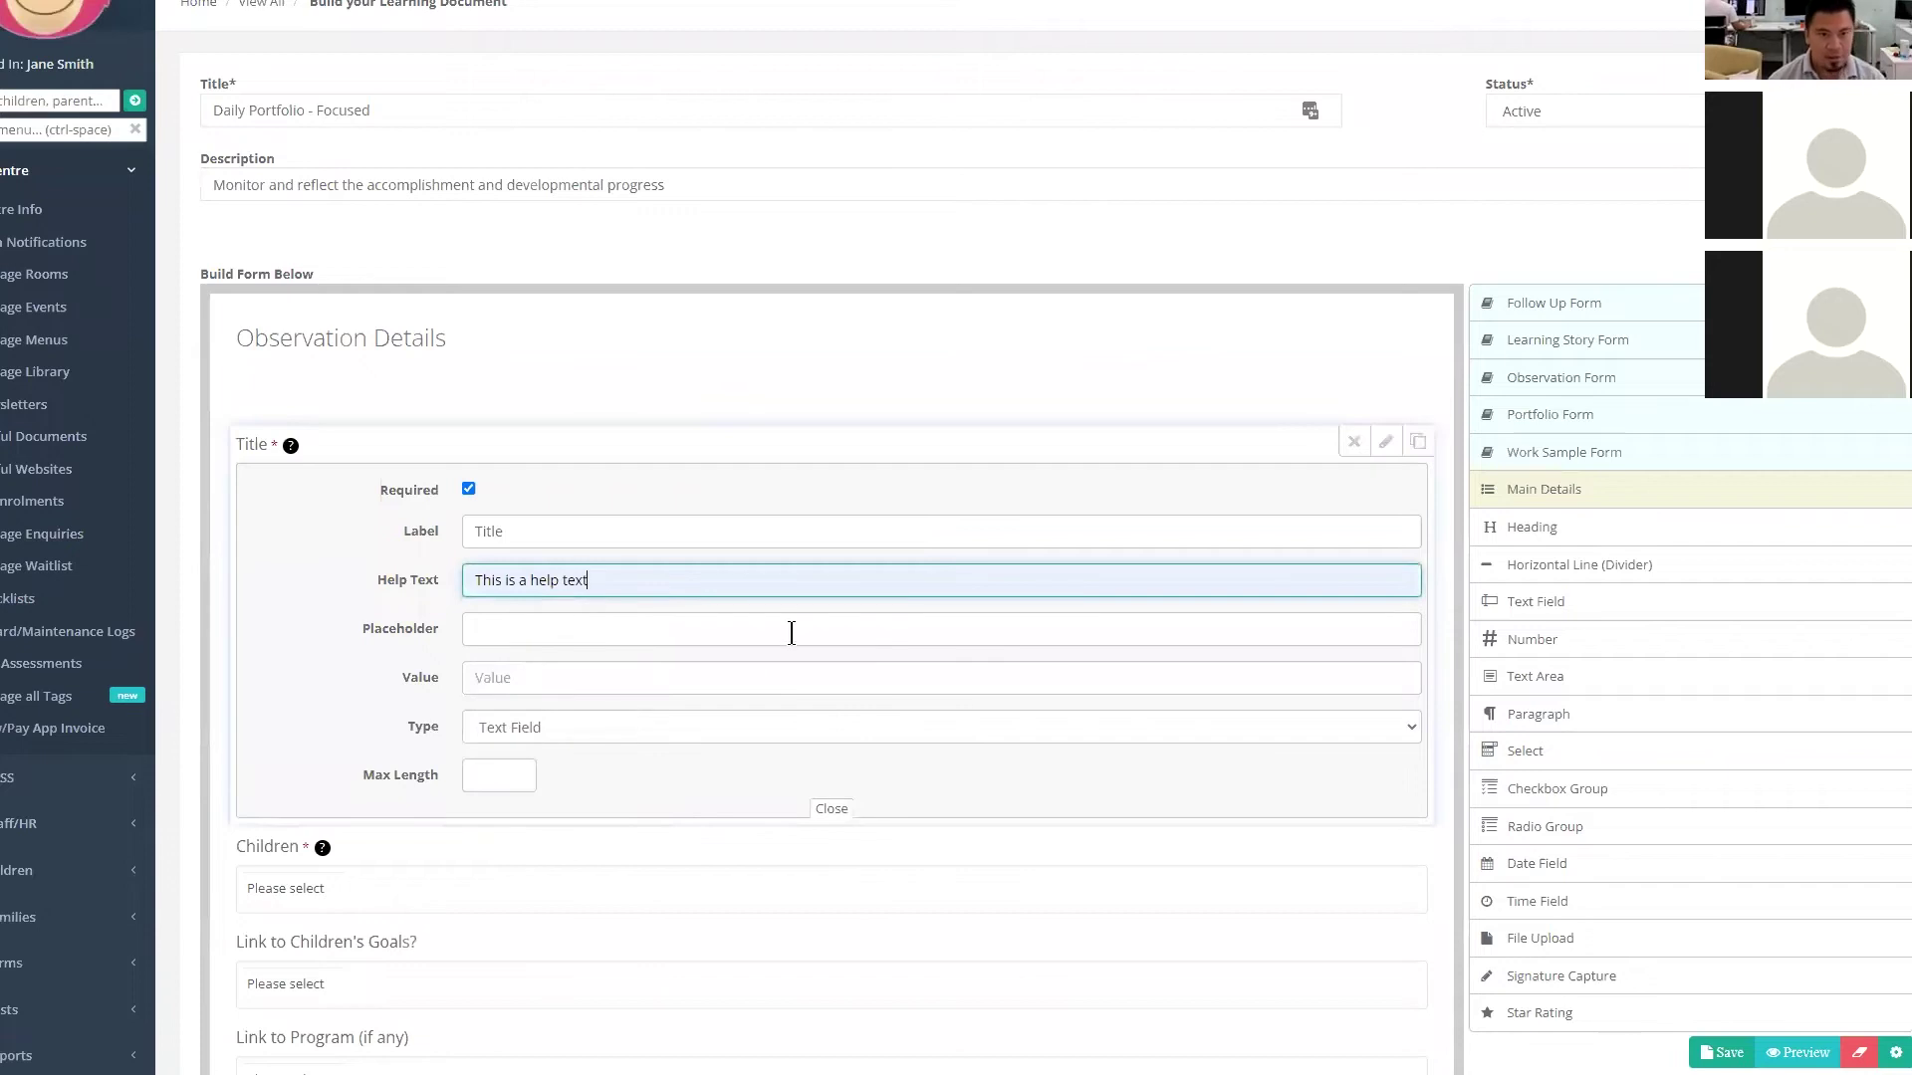
{"action": "left_click", "coordinate": [1383, 445]}
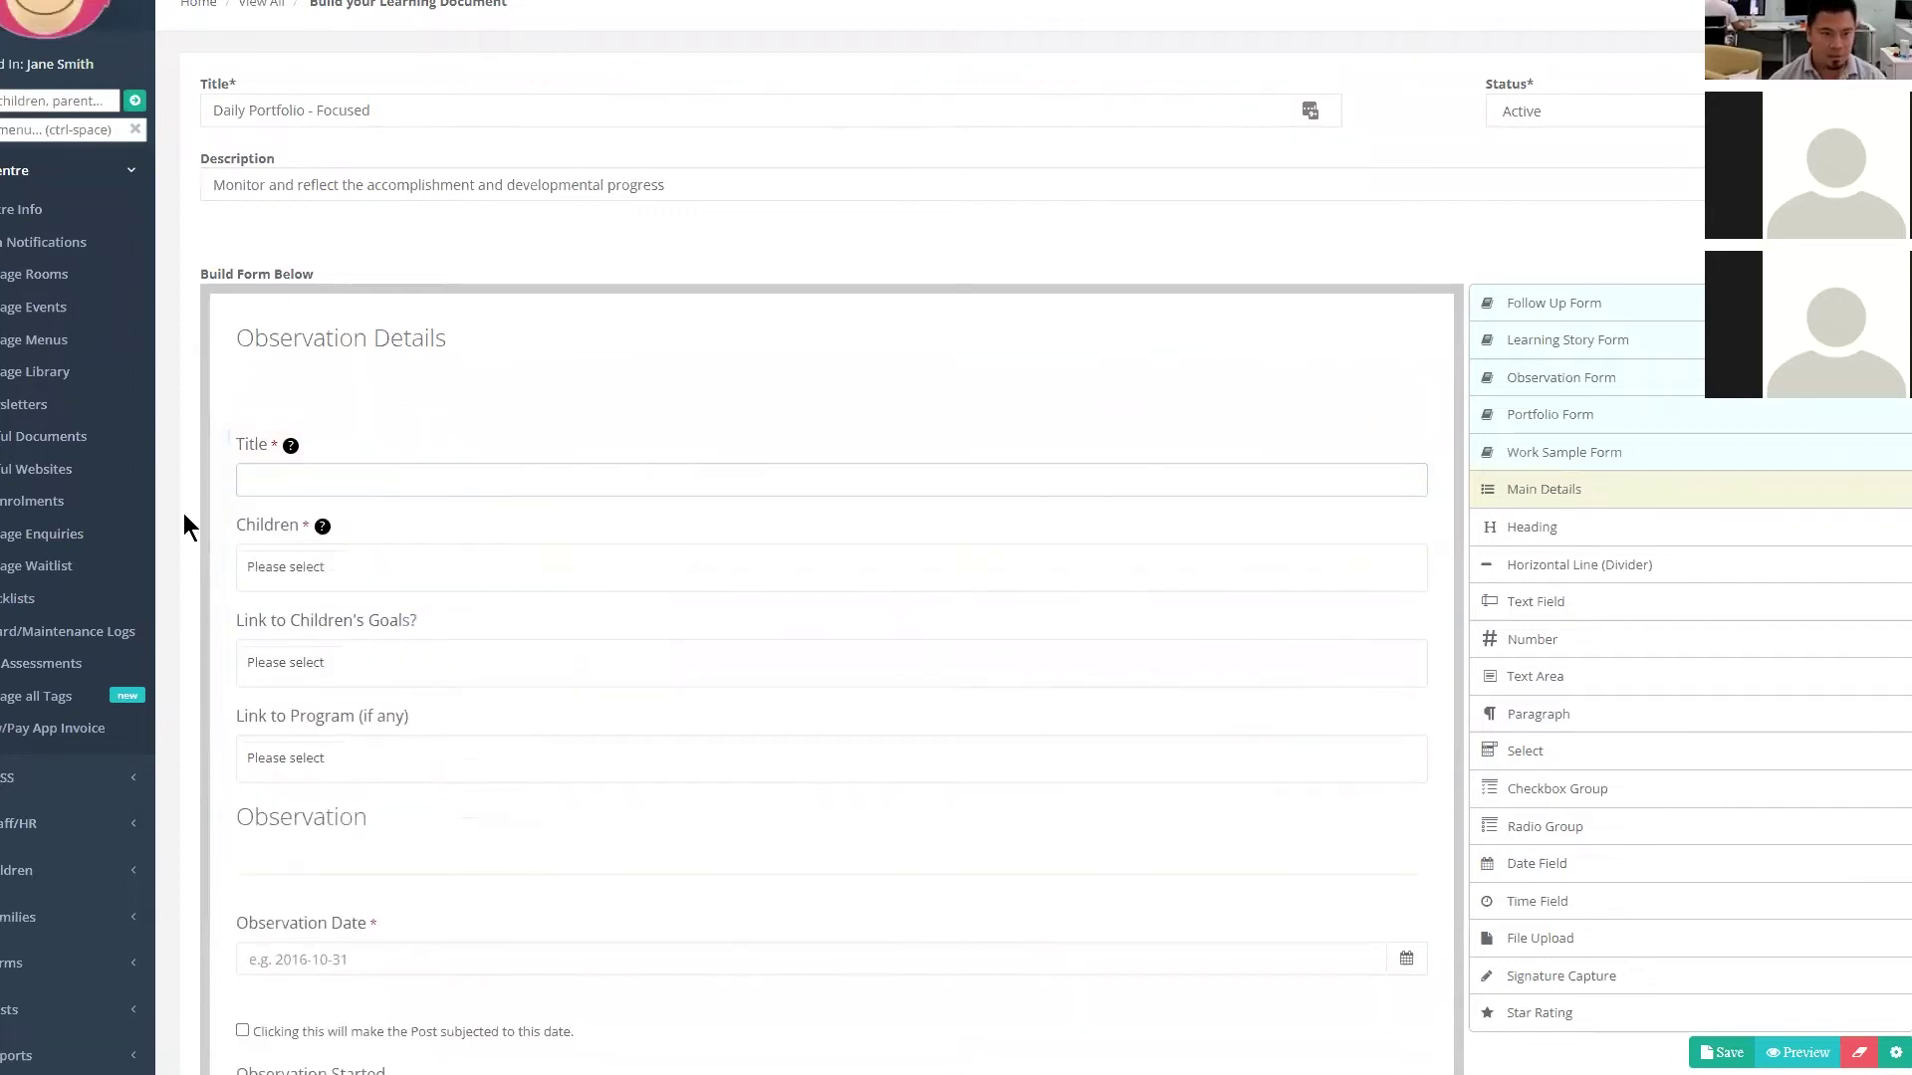
{"action": "mouse_move", "coordinate": [289, 445]}
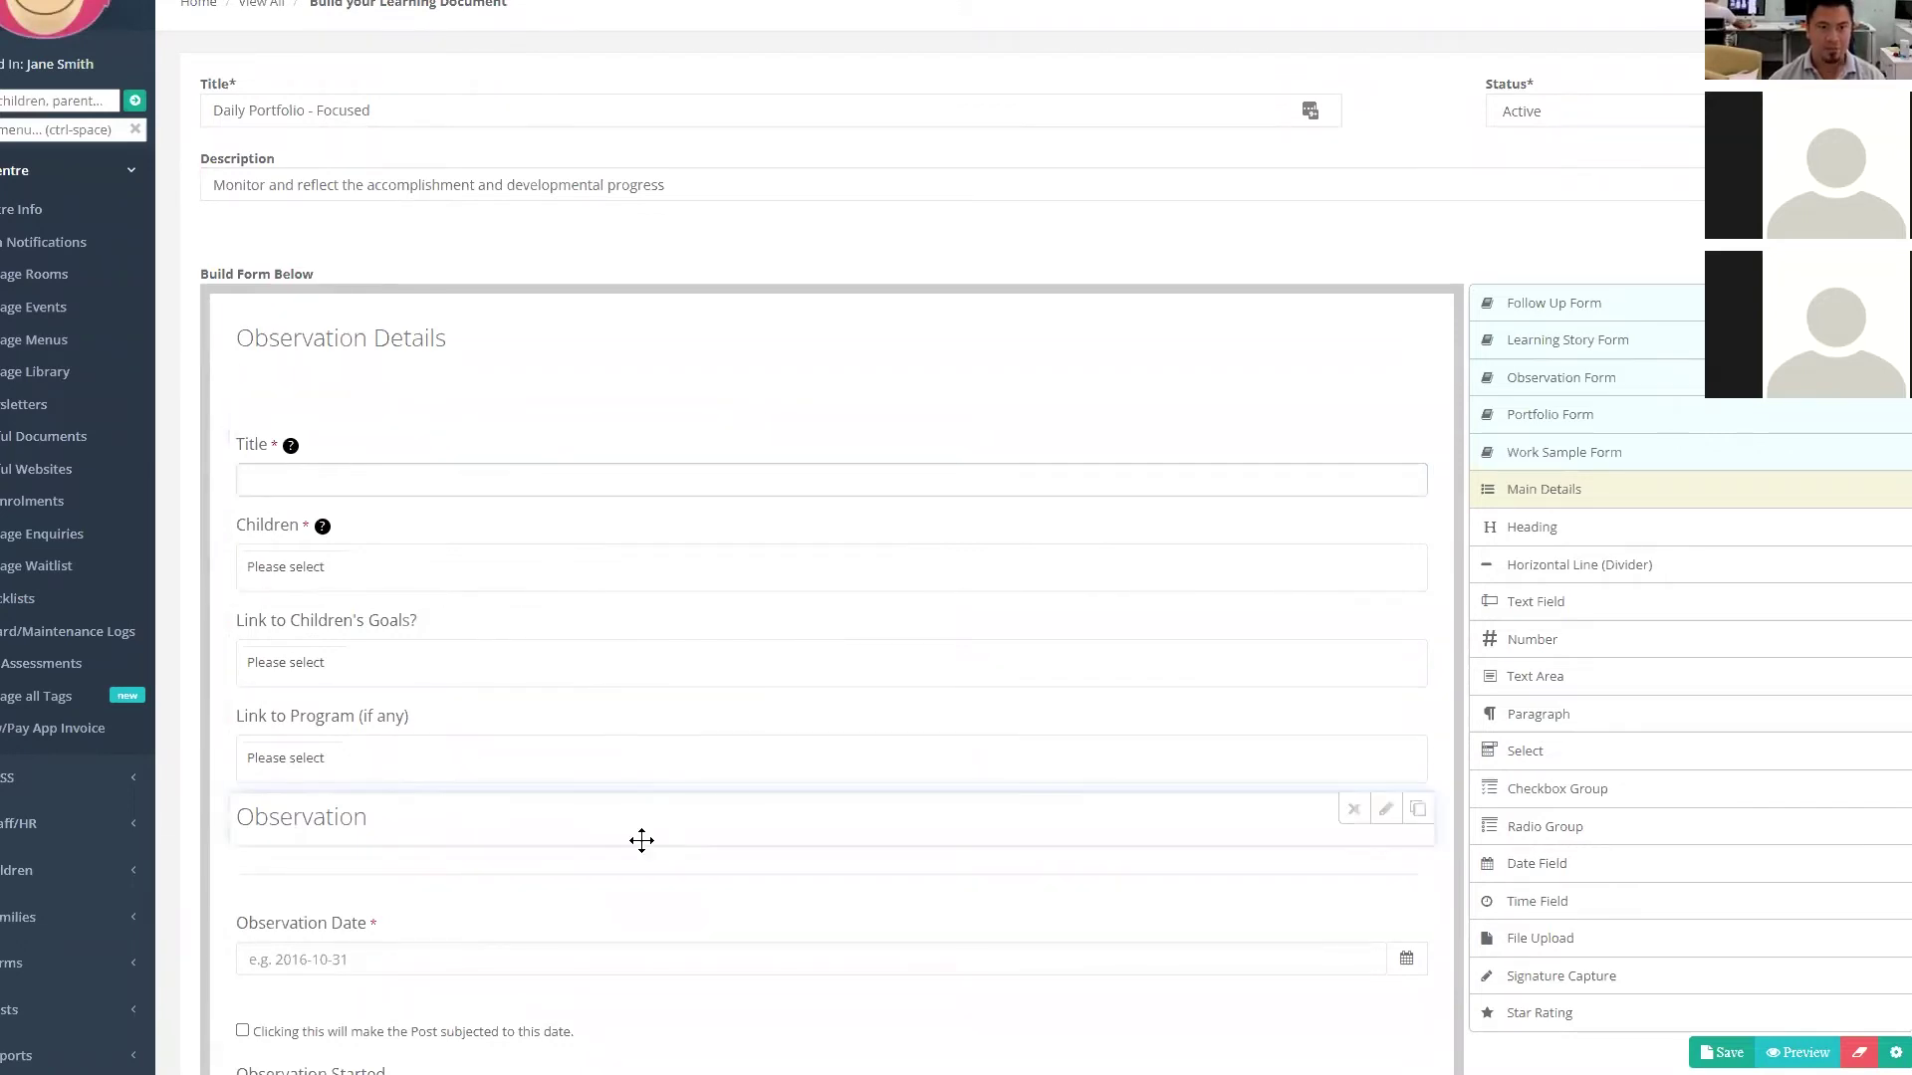
- Make the Observation text area, the one asking what was observed, a required field
{"action": "left_click_drag", "start_coordinate": [836, 832], "coordinate": [836, 838]}
{"action": "scroll", "coordinate": [758, 798], "scroll_direction": "down", "scroll_amount": 2}
{"action": "scroll", "coordinate": [666, 849], "scroll_direction": "down", "scroll_amount": 4}
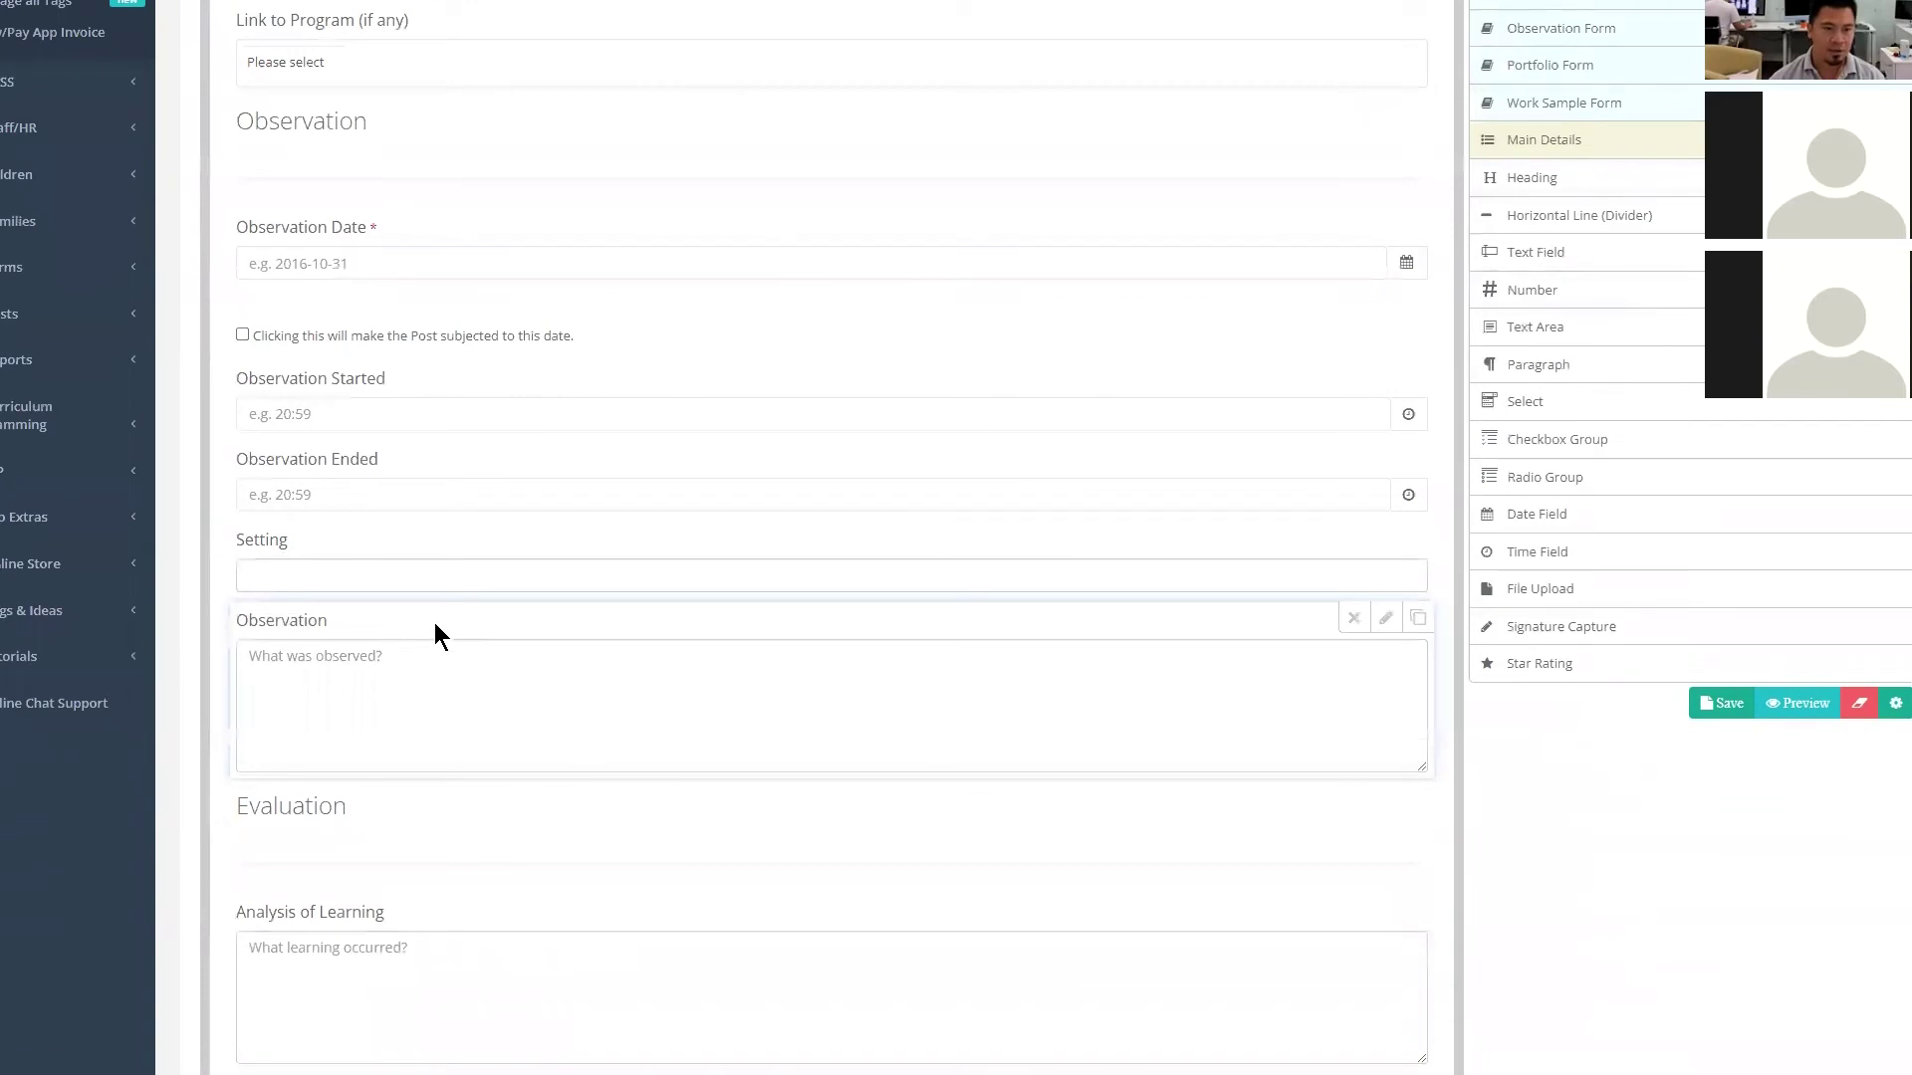
{"action": "left_click", "coordinate": [1387, 619]}
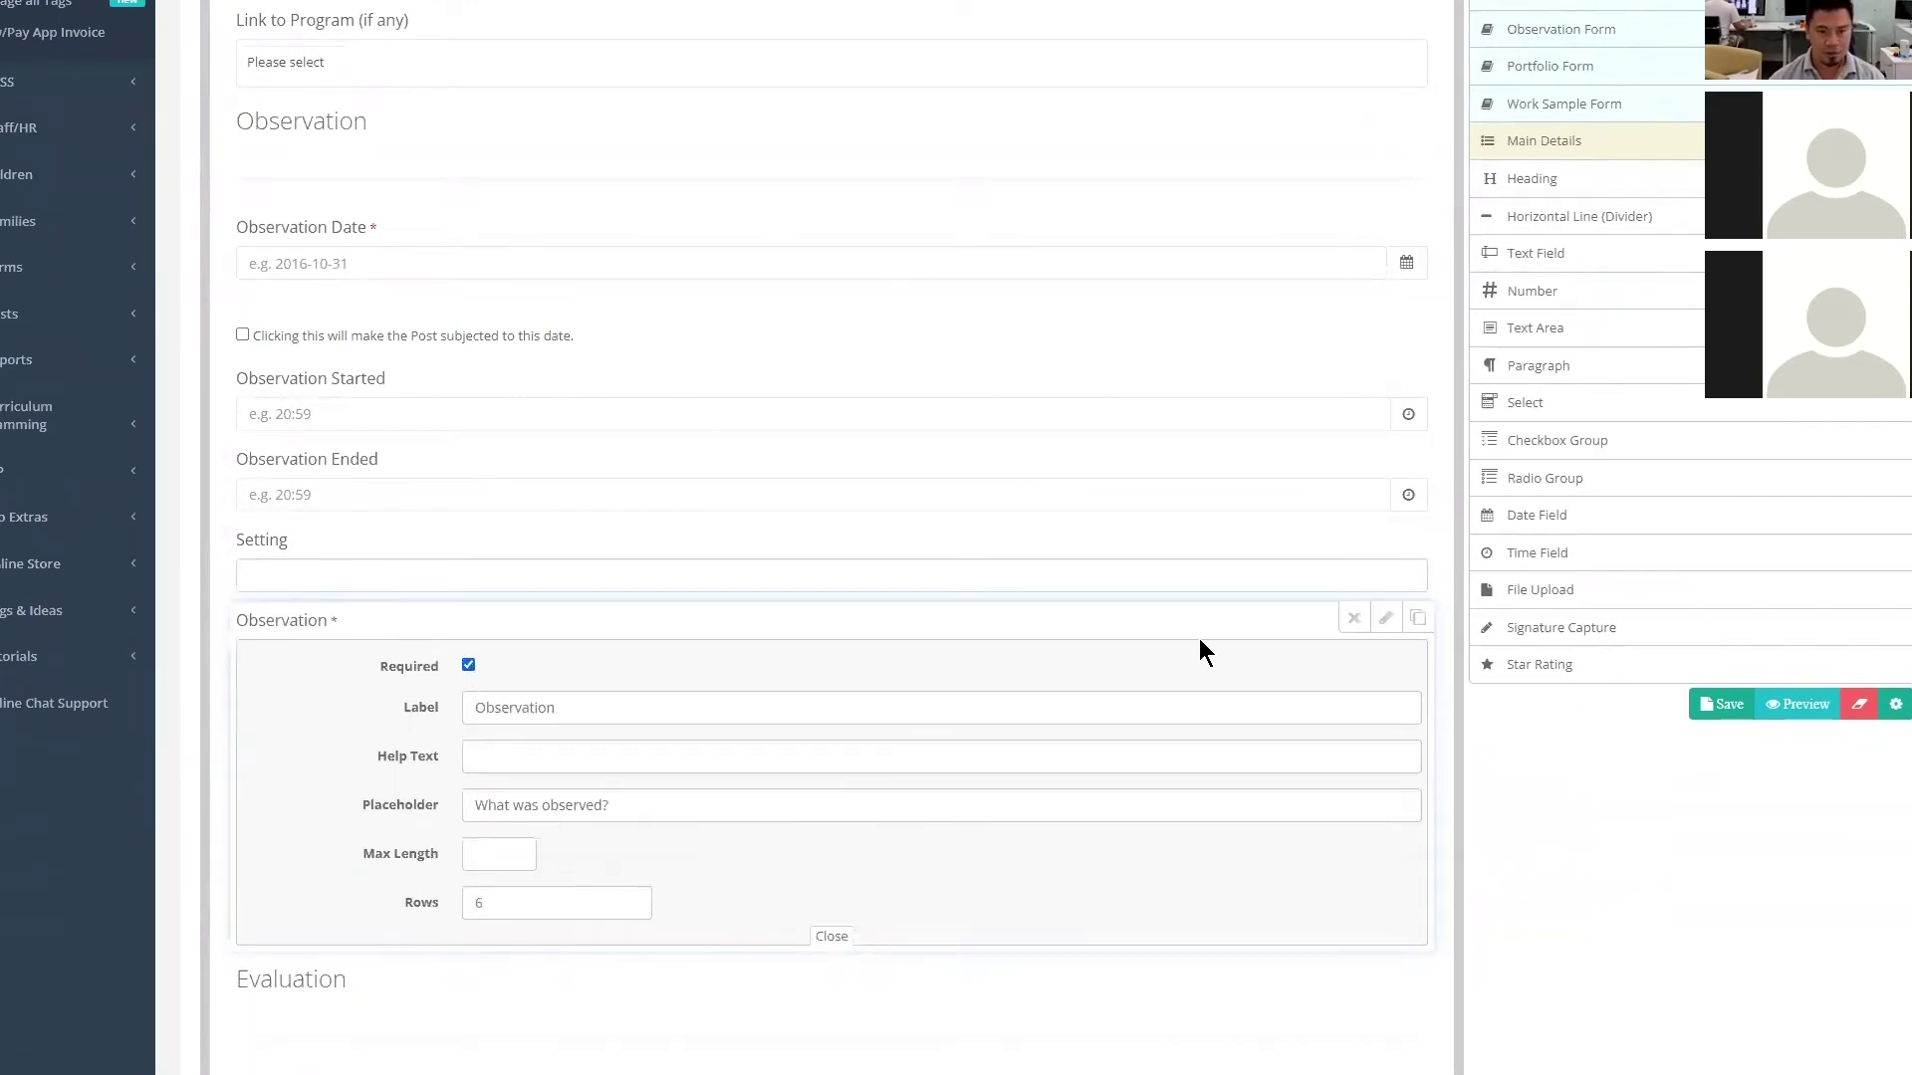
{"action": "left_click", "coordinate": [1385, 620]}
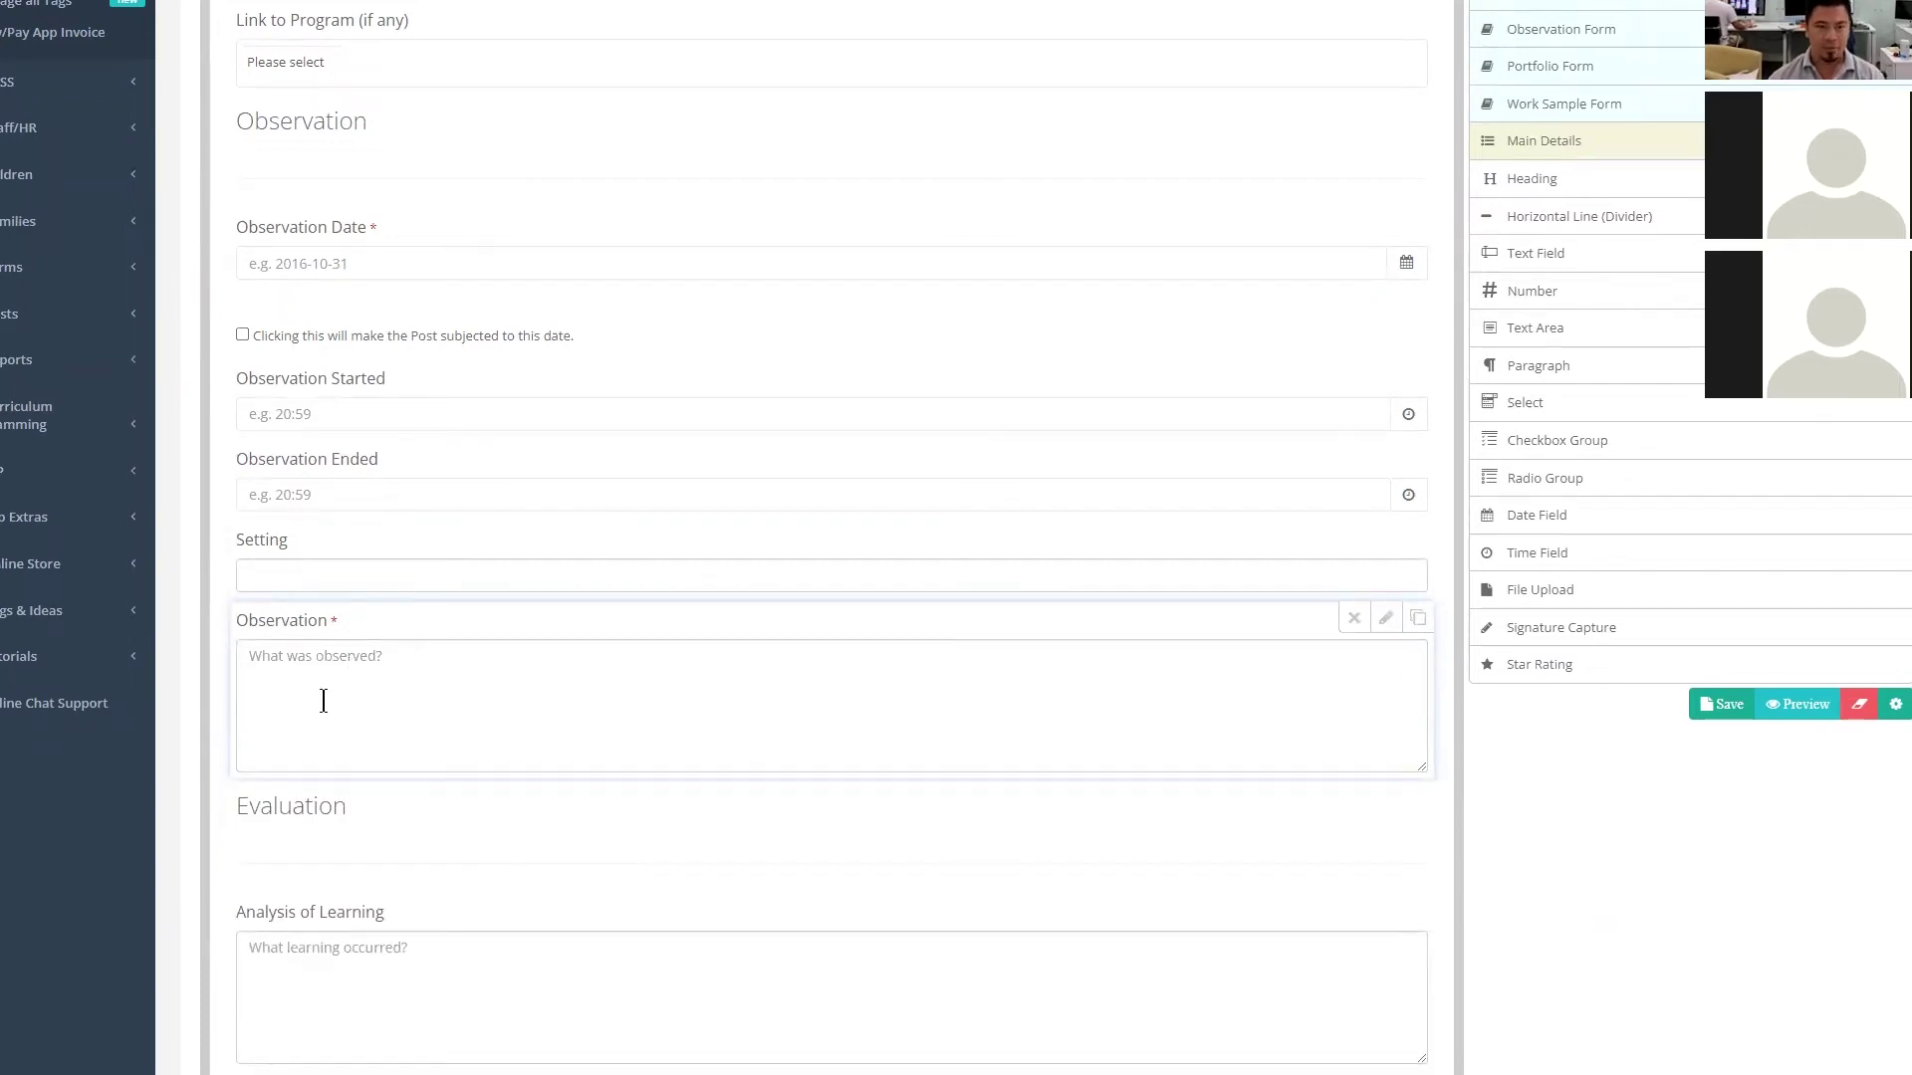
{"action": "scroll", "coordinate": [585, 589], "scroll_direction": "up", "scroll_amount": 7}
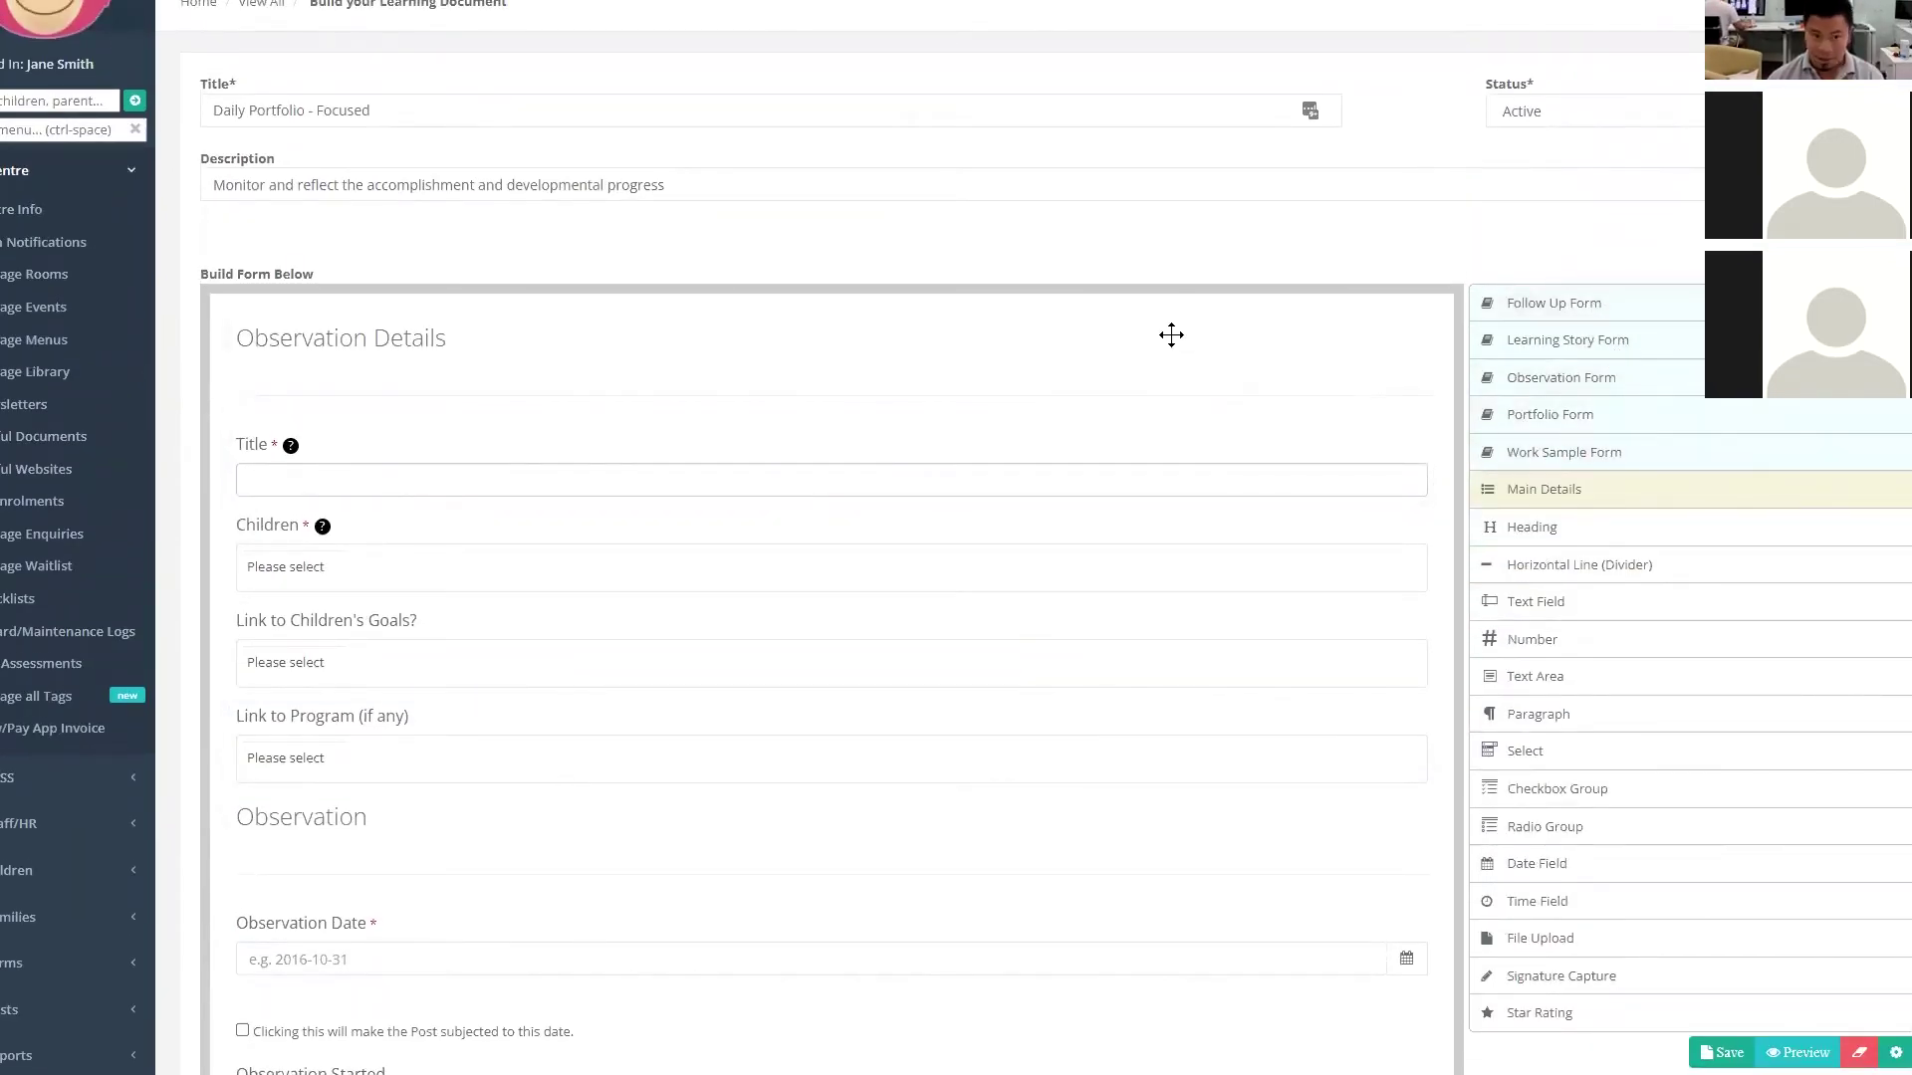
- Review the form's sections through the learning frameworks and attachments, and save the learning document
{"action": "scroll", "coordinate": [965, 617], "scroll_direction": "down", "scroll_amount": 2}
{"action": "scroll", "coordinate": [966, 617], "scroll_direction": "down", "scroll_amount": 12}
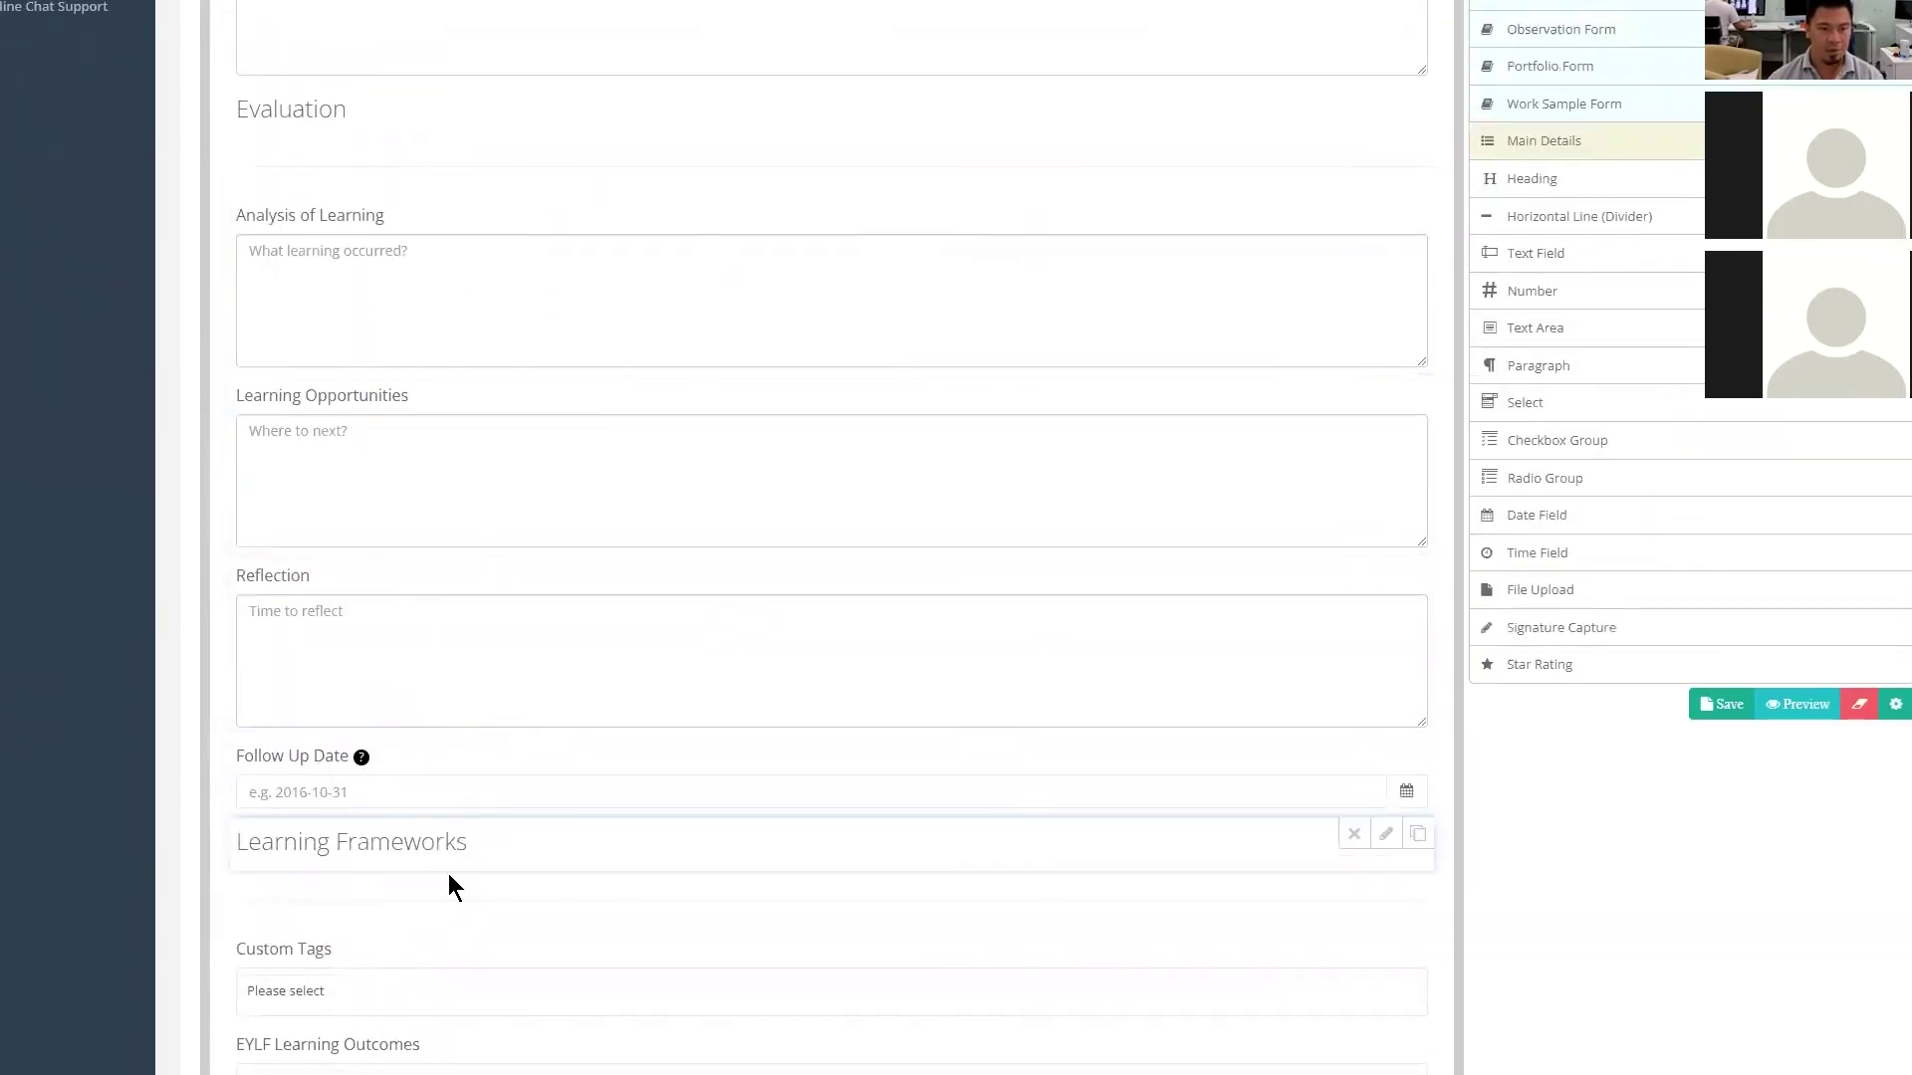
{"action": "scroll", "coordinate": [446, 870], "scroll_direction": "down", "scroll_amount": 3}
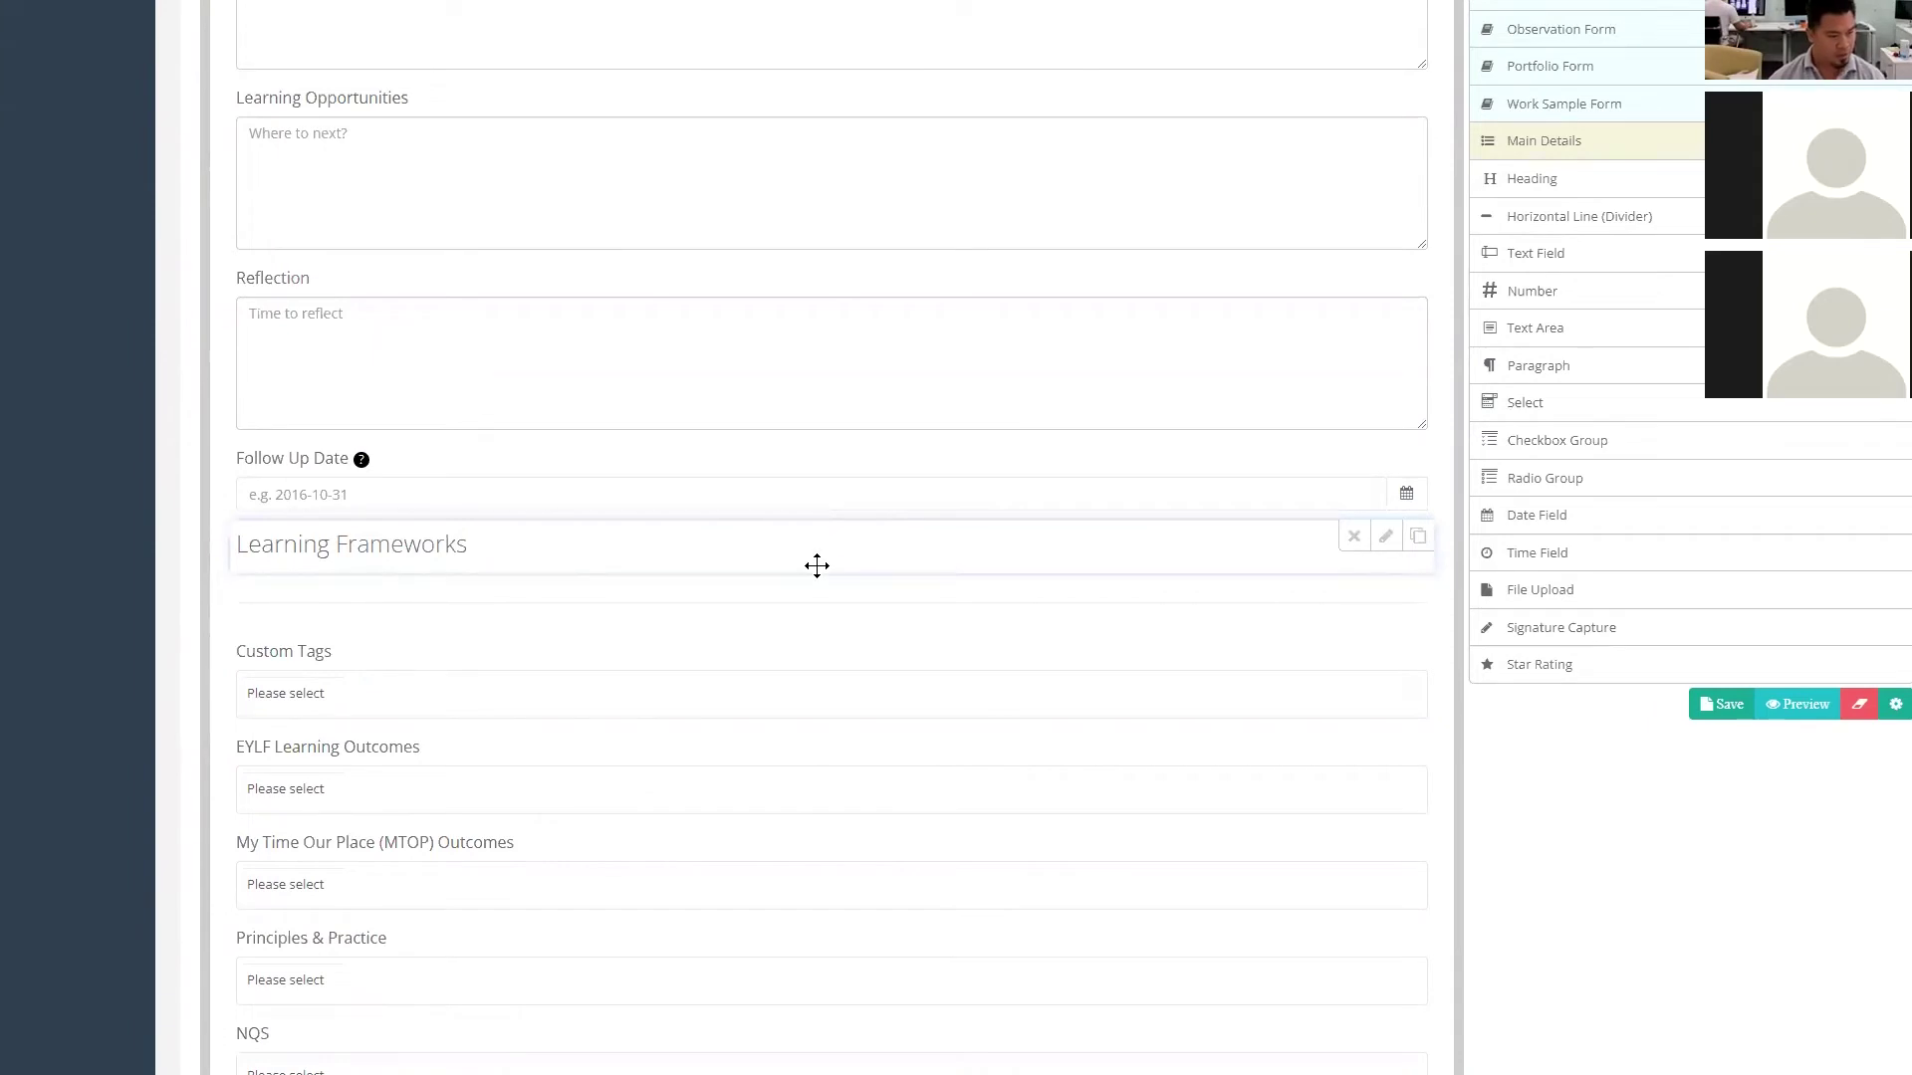
{"action": "scroll", "coordinate": [846, 462], "scroll_direction": "down", "scroll_amount": 5}
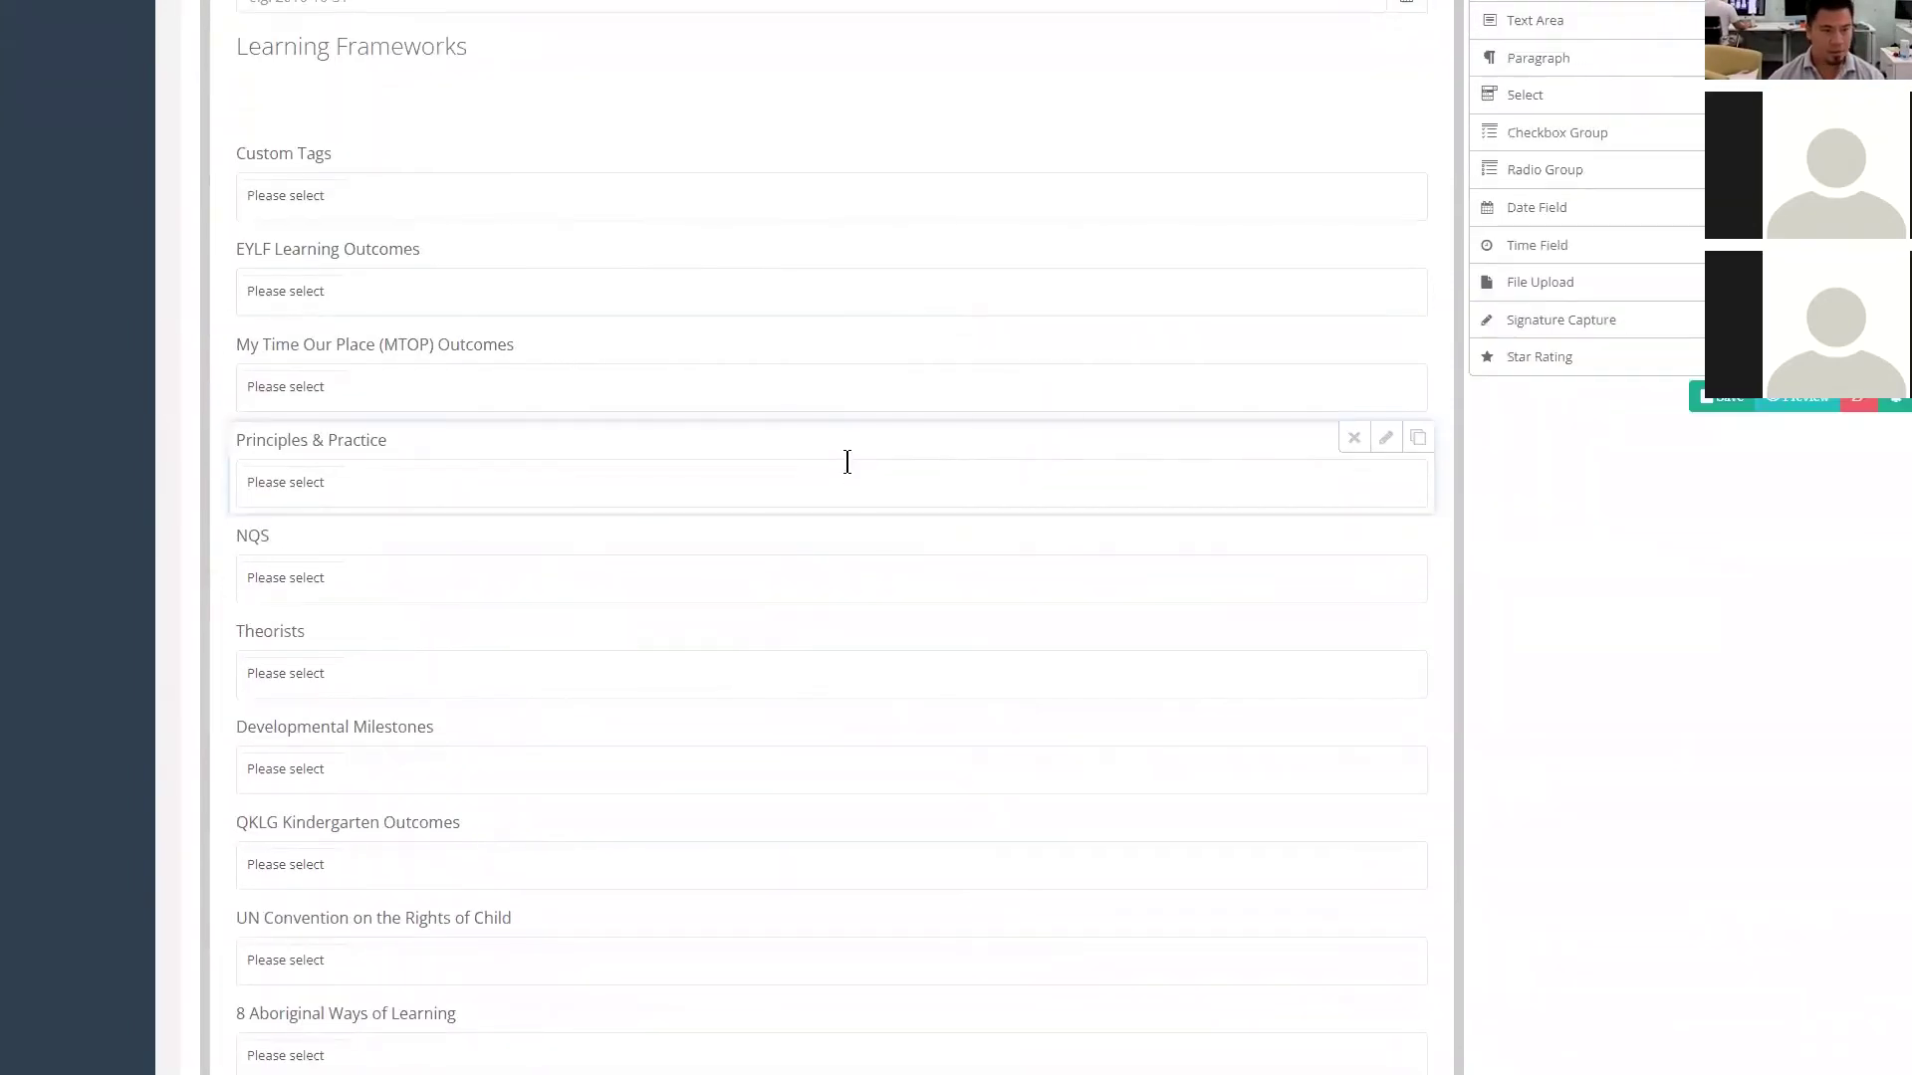
{"action": "scroll", "coordinate": [847, 462], "scroll_direction": "down", "scroll_amount": 4}
{"action": "scroll", "coordinate": [847, 462], "scroll_direction": "up", "scroll_amount": 20}
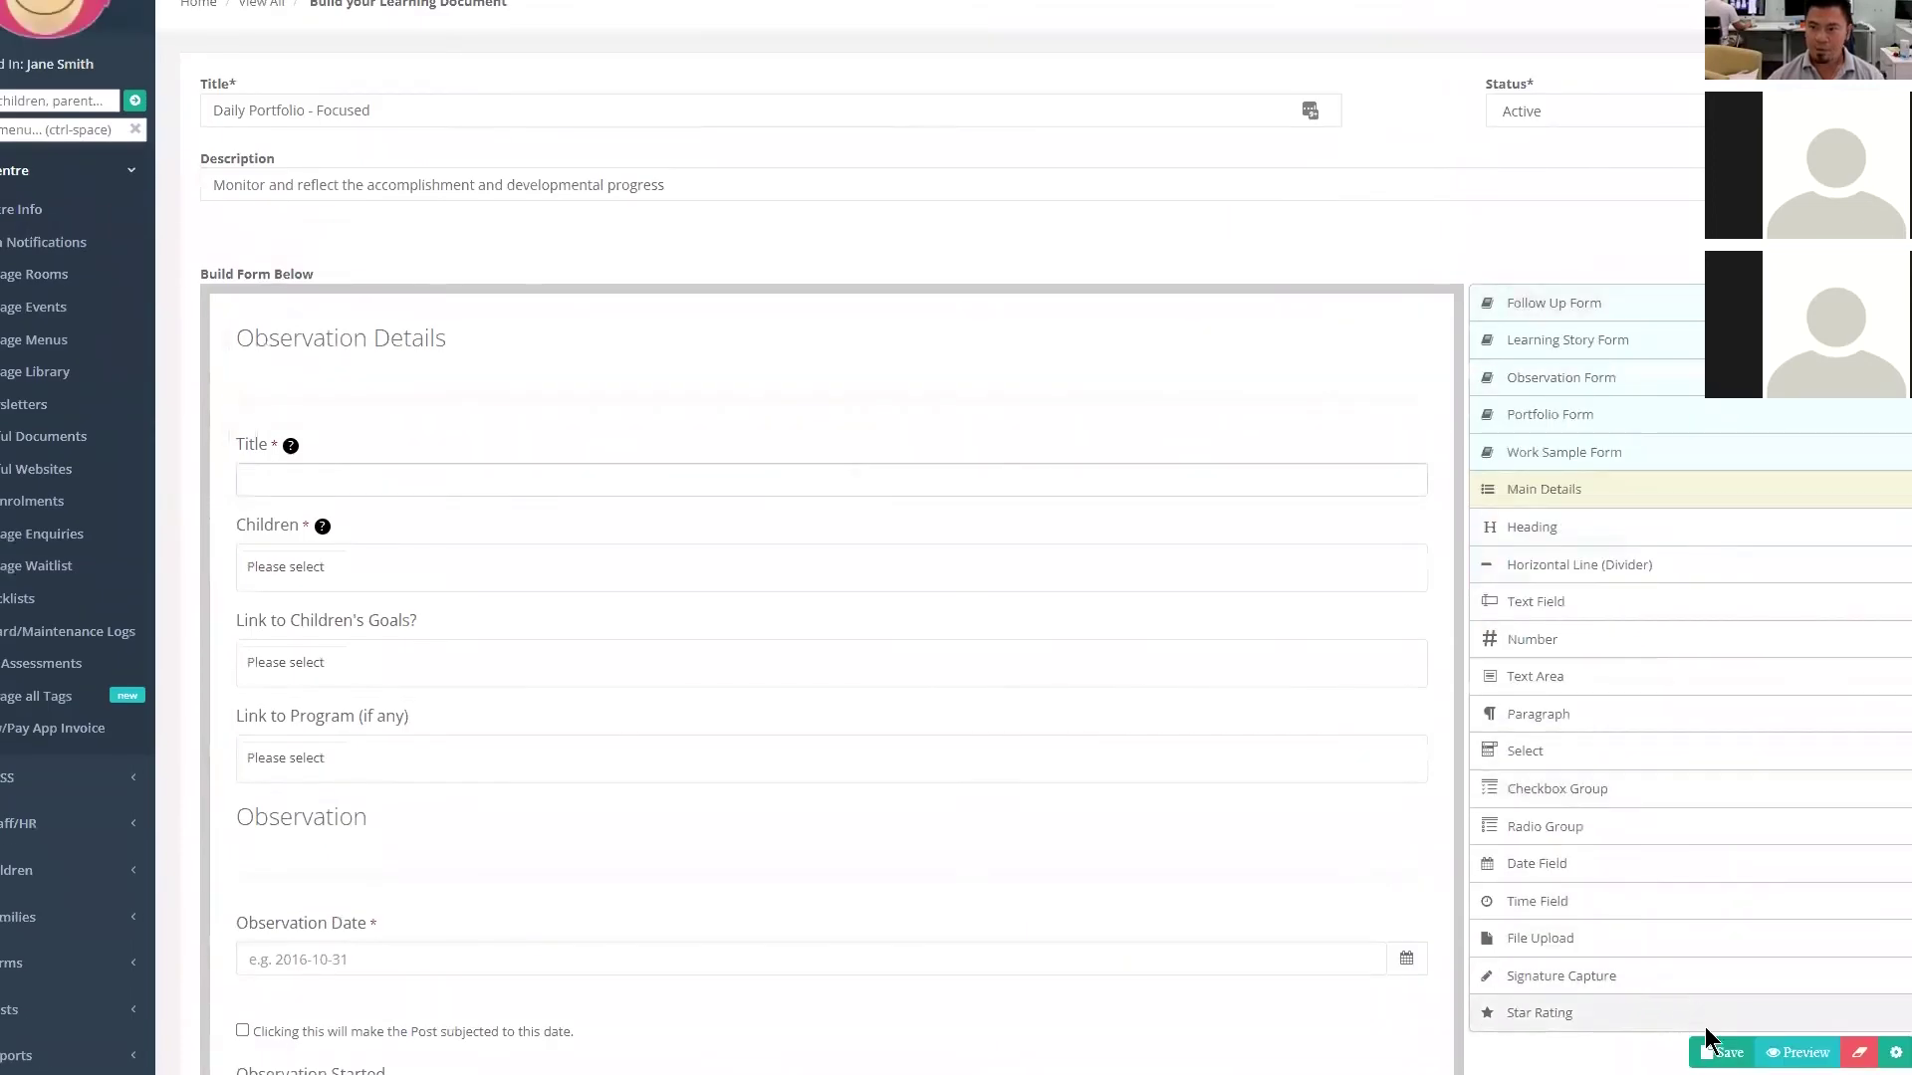
{"action": "left_click", "coordinate": [1725, 1054]}
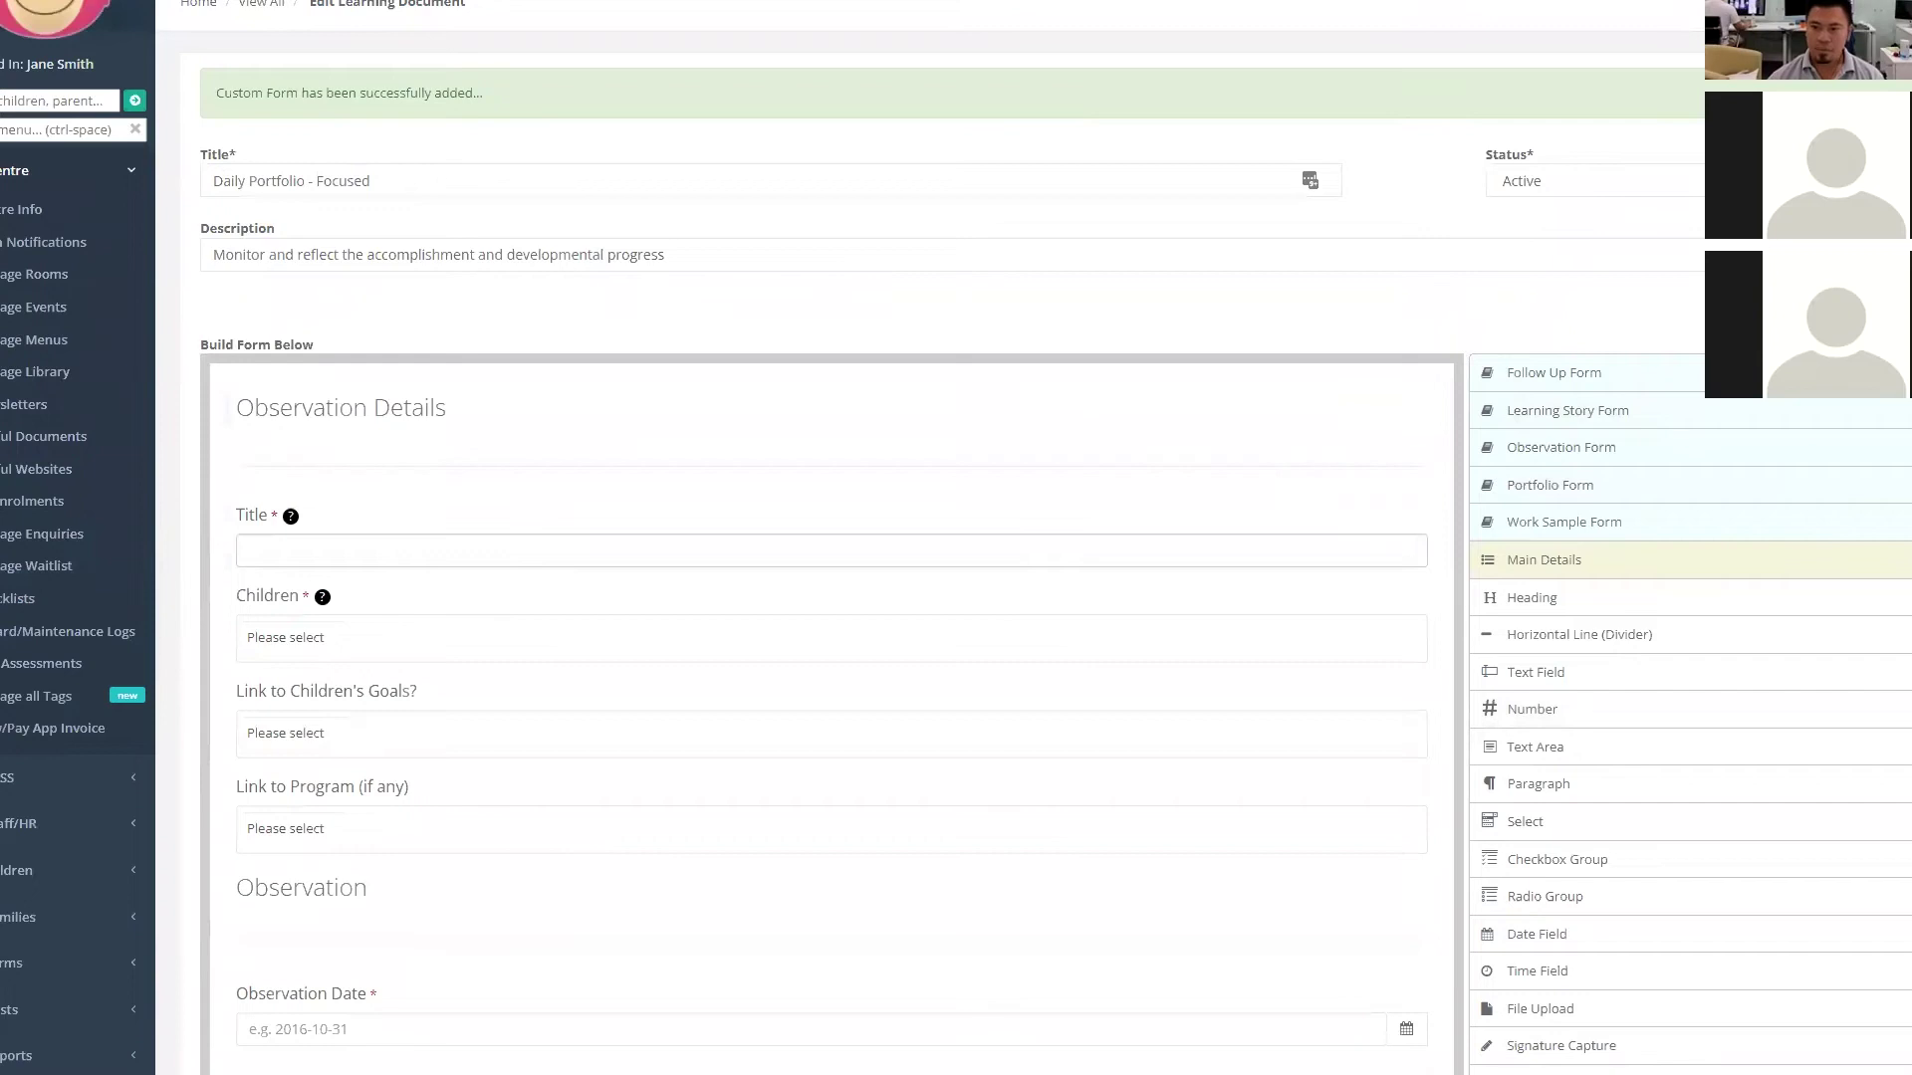
- Look through the preview of the saved form from the learning frameworks back to the observation details, and close it
{"action": "scroll", "coordinate": [934, 379], "scroll_direction": "down", "scroll_amount": 5}
{"action": "scroll", "coordinate": [934, 381], "scroll_direction": "down", "scroll_amount": 15}
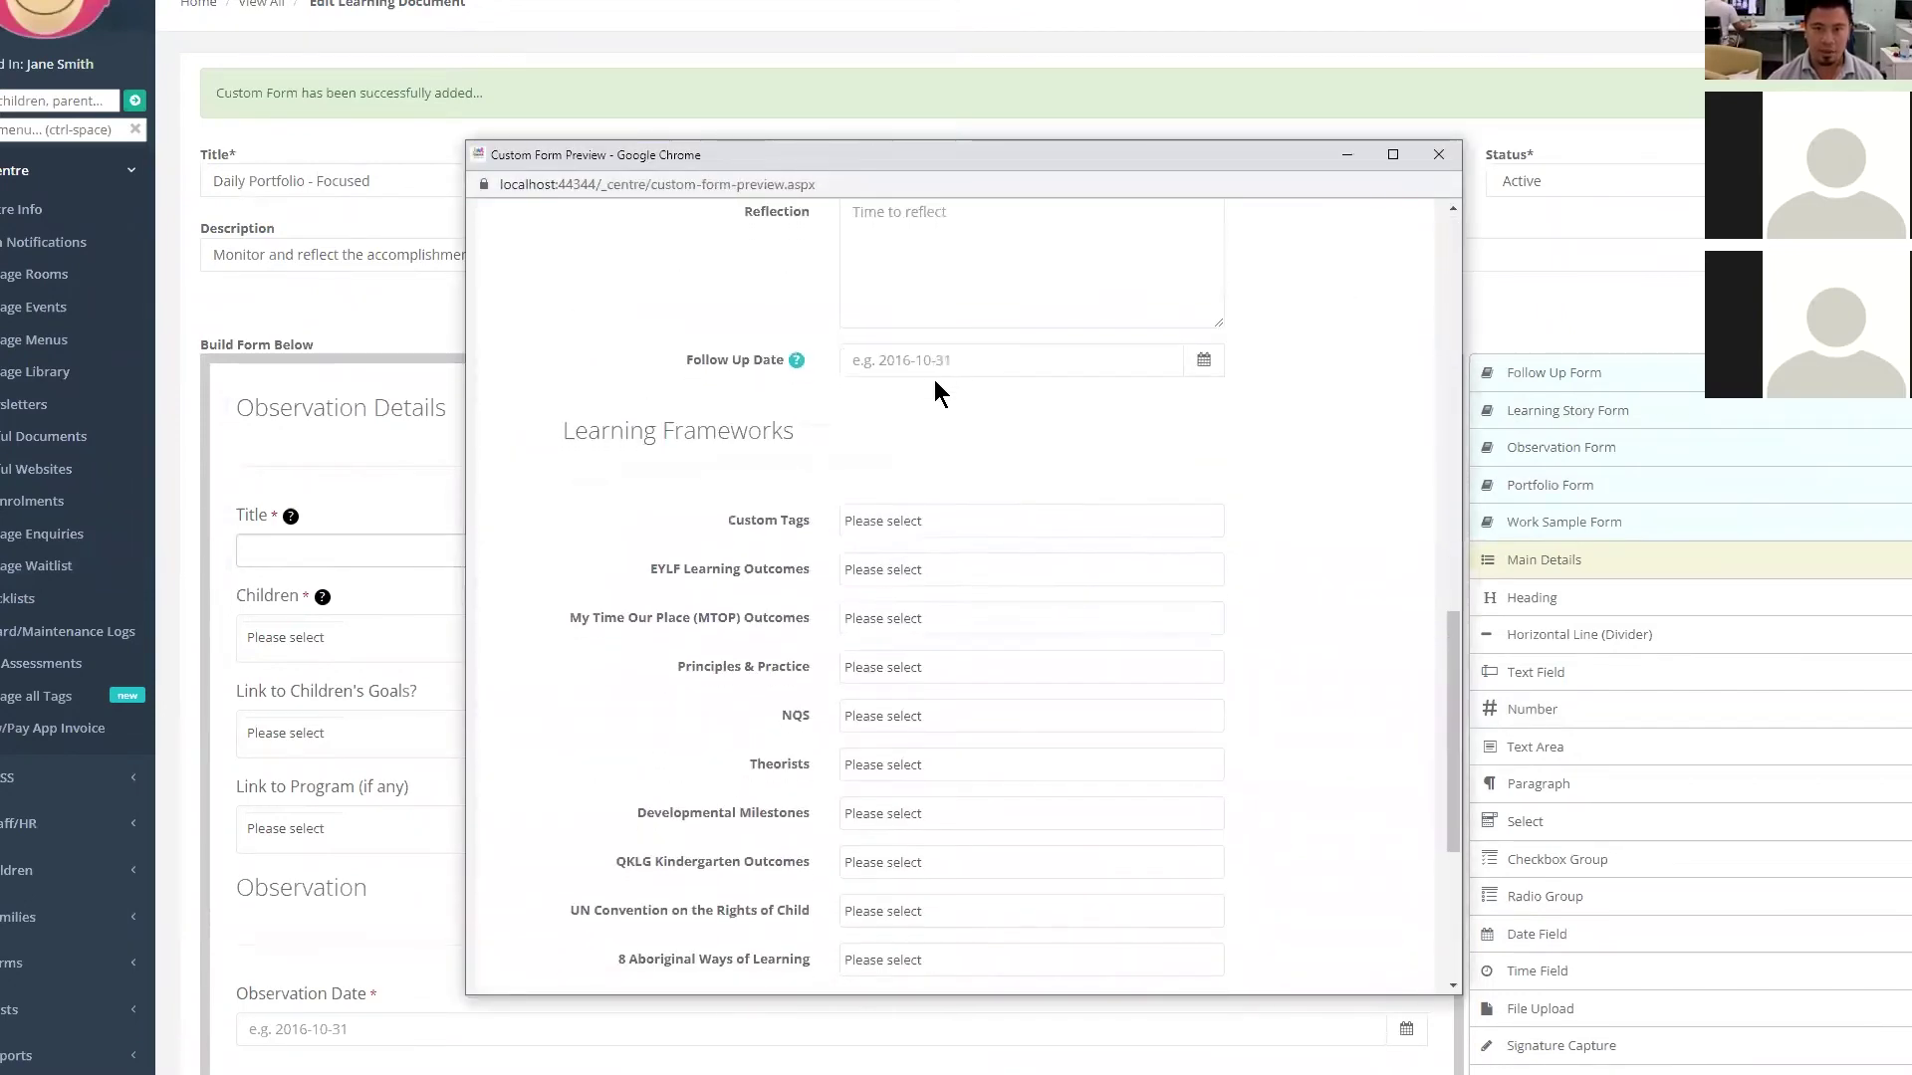
{"action": "scroll", "coordinate": [934, 380], "scroll_direction": "up", "scroll_amount": 20}
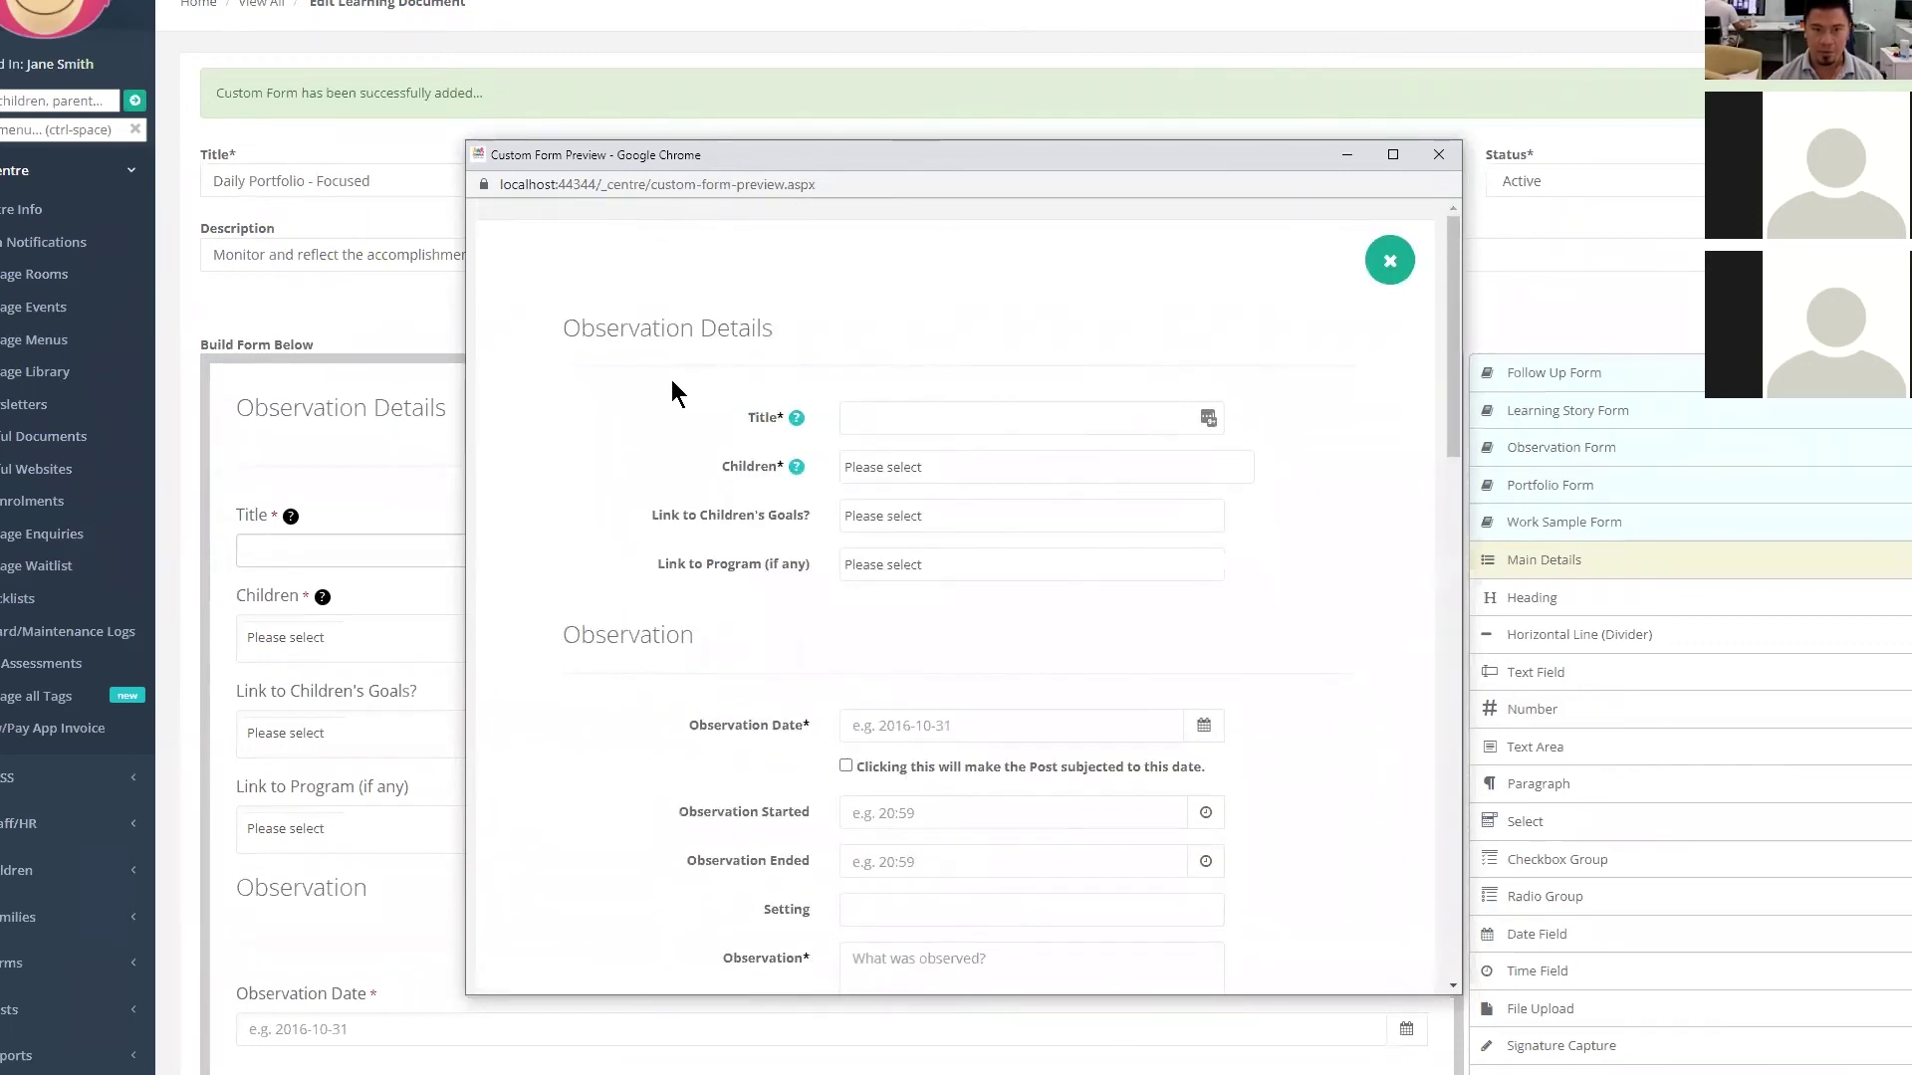
{"action": "left_click", "coordinate": [1438, 156]}
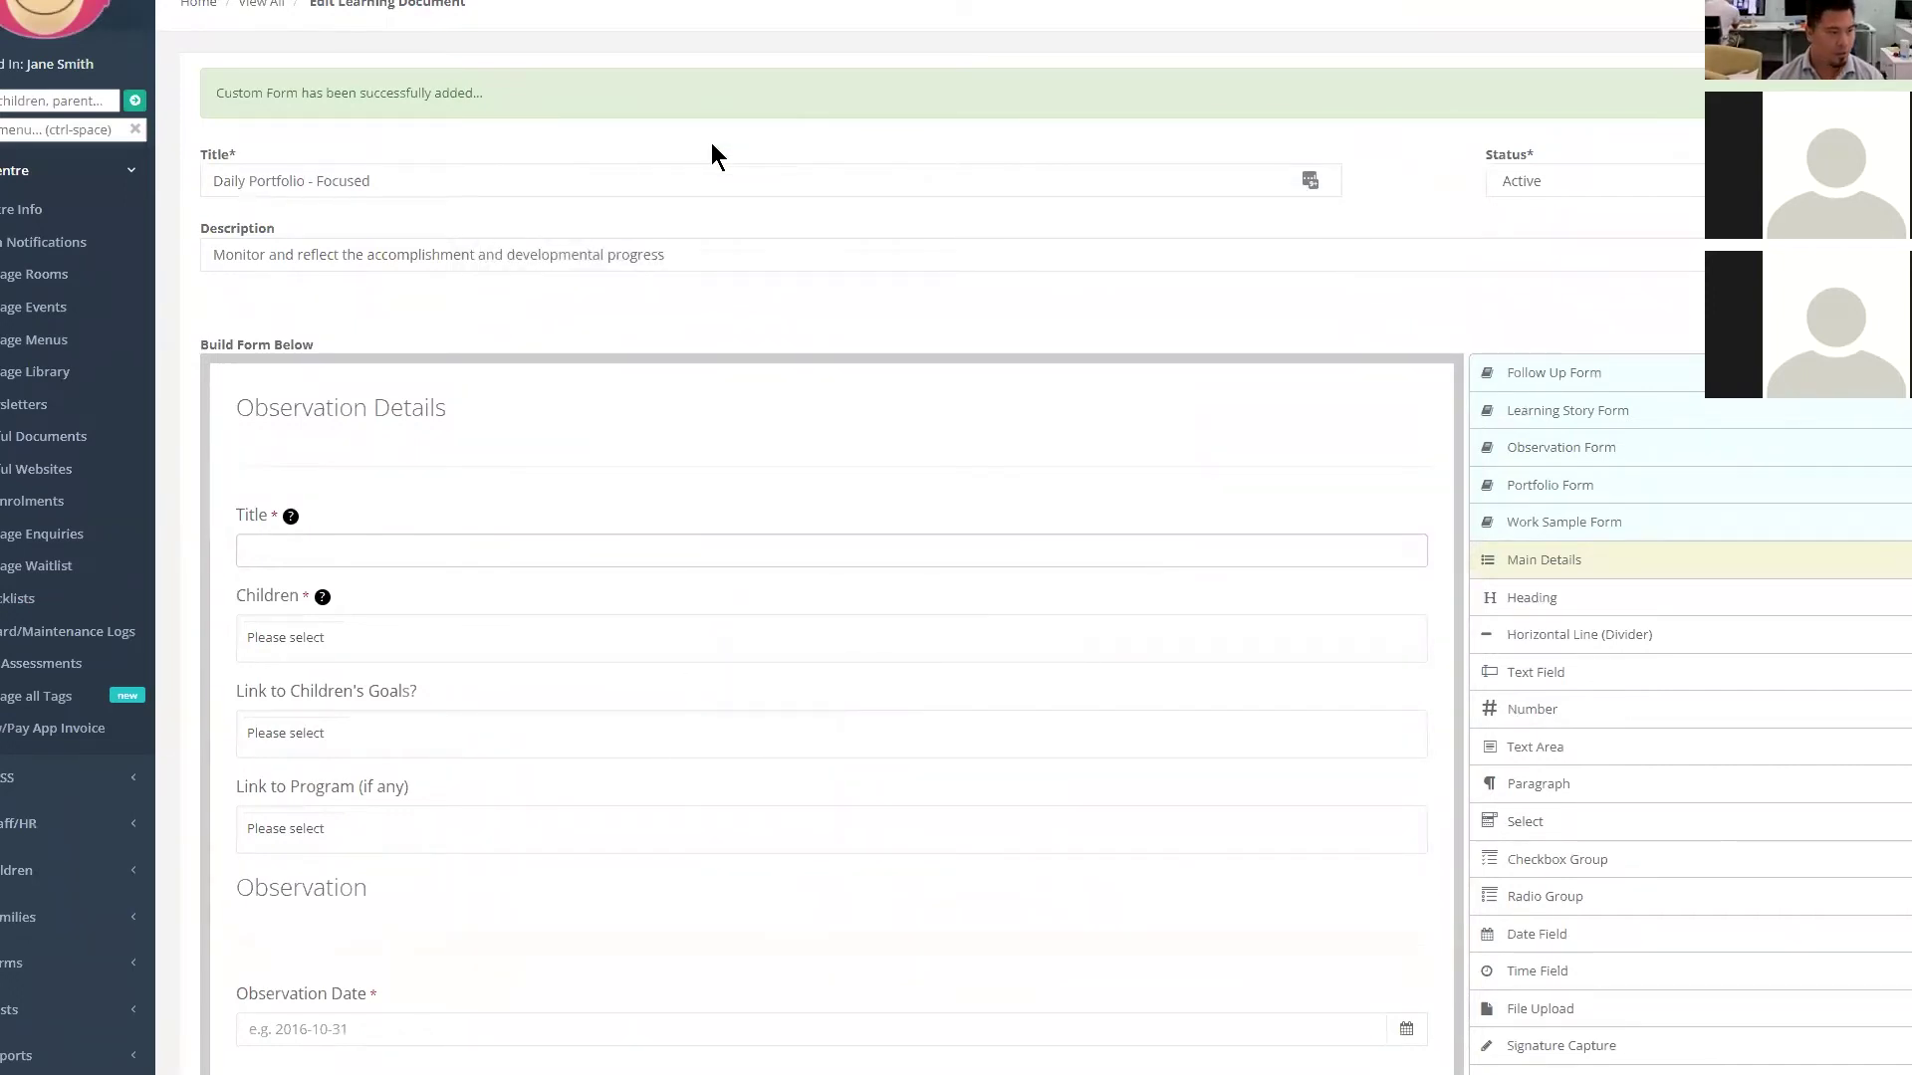
{"action": "double_click", "coordinate": [261, 182]}
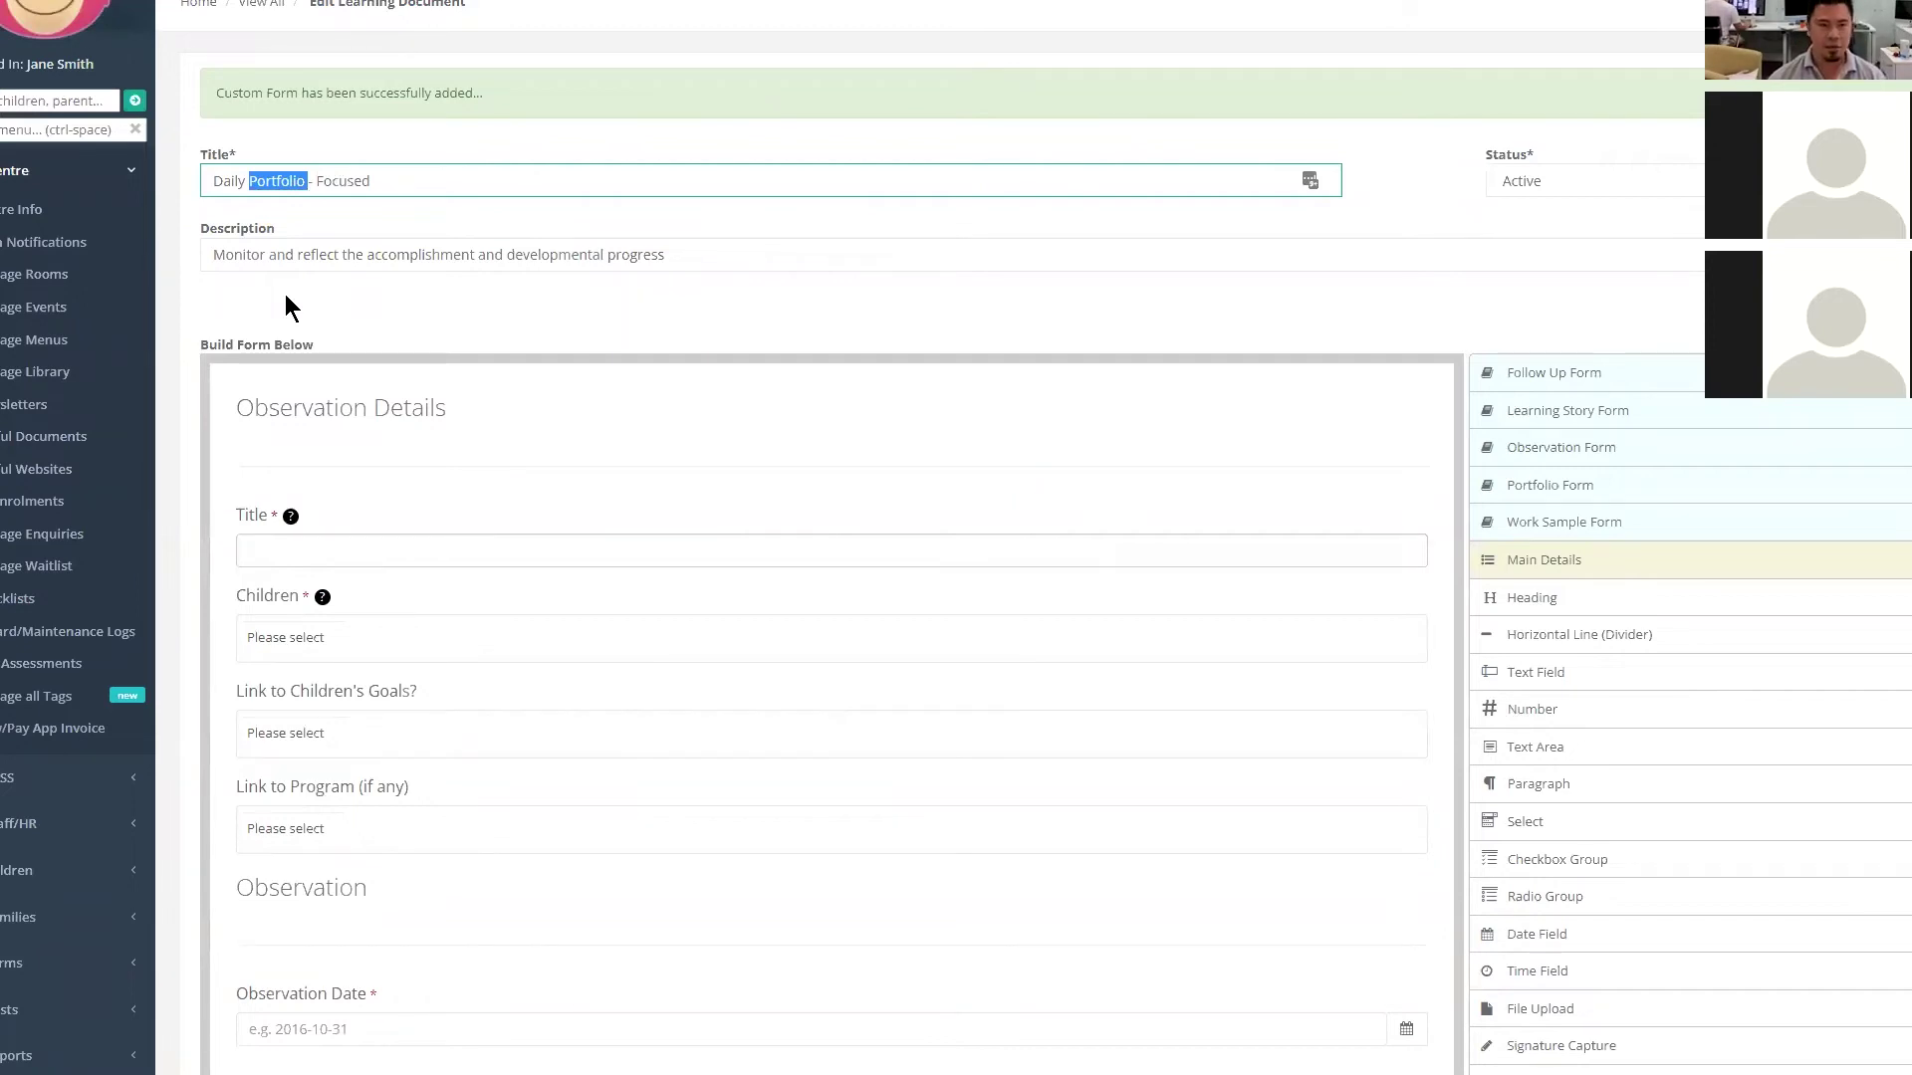
{"action": "left_click", "coordinate": [396, 120]}
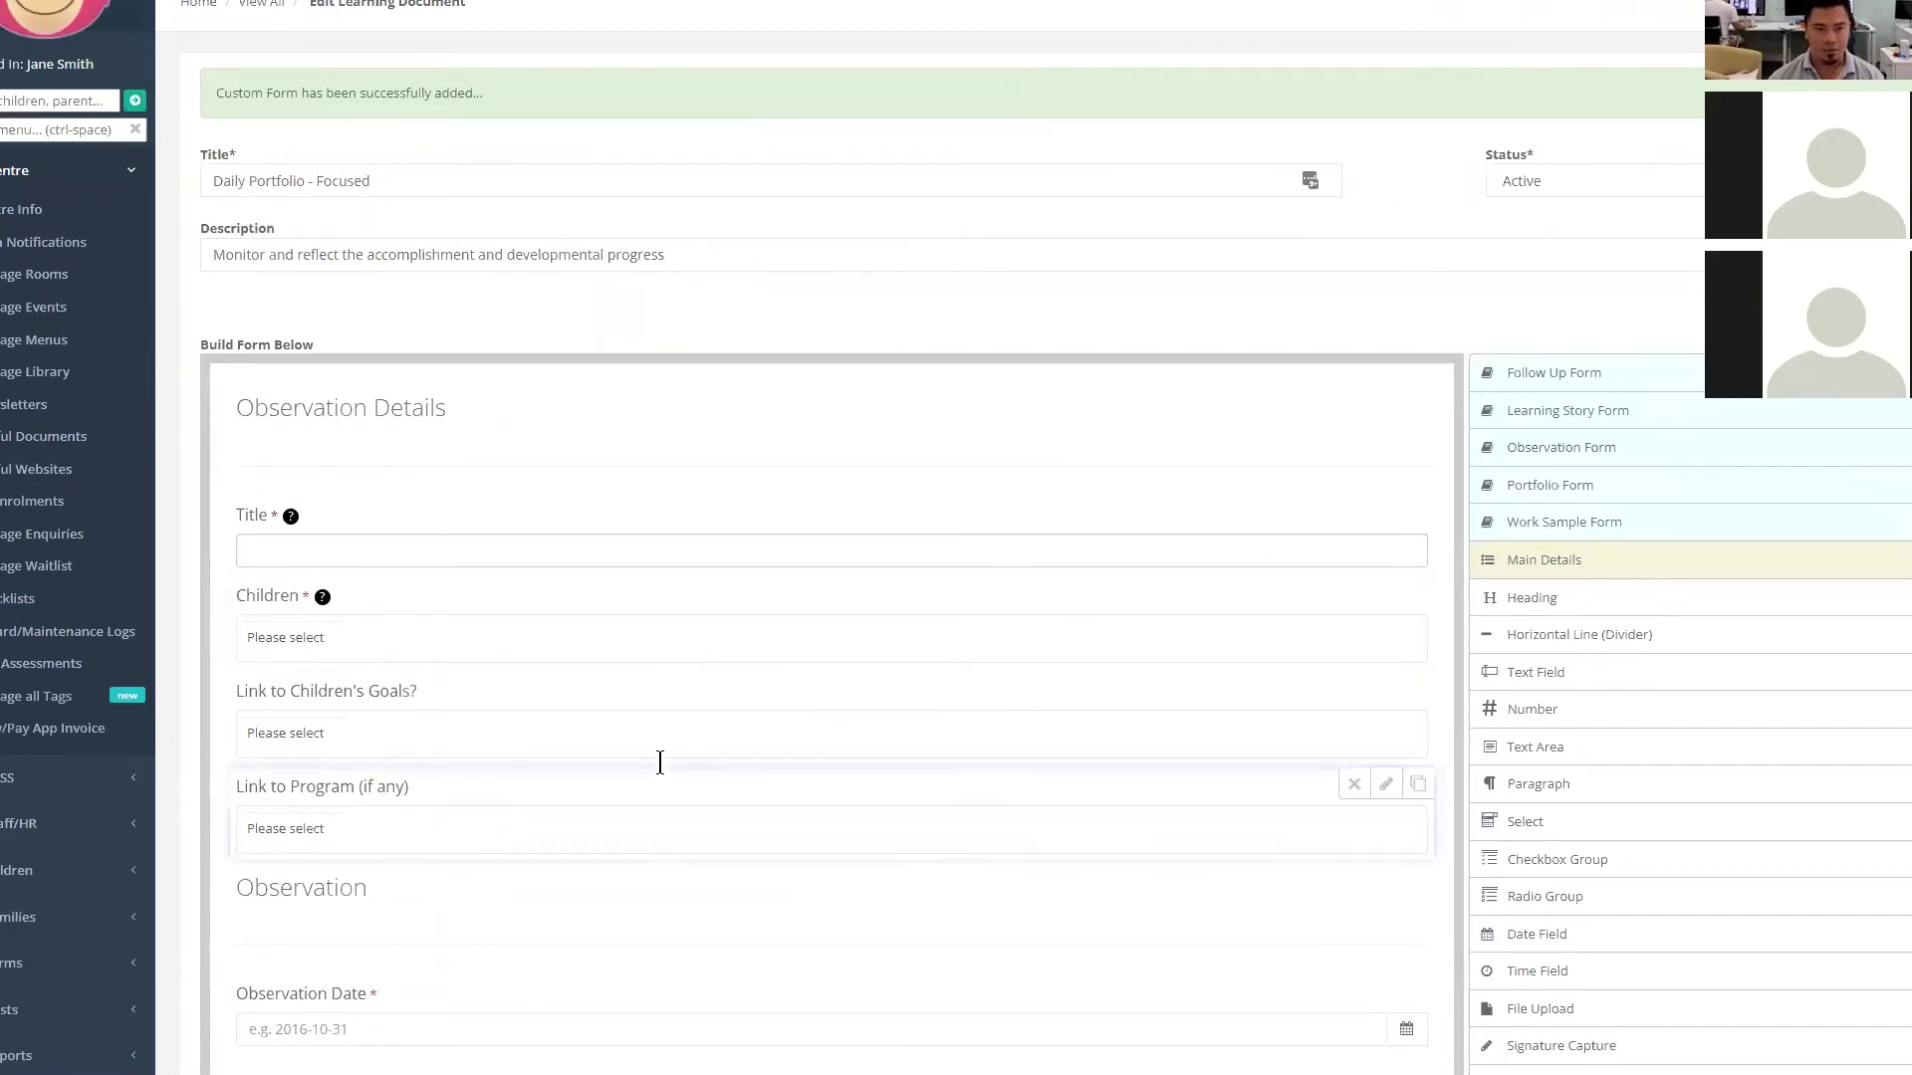
{"action": "scroll", "coordinate": [658, 811], "scroll_direction": "down", "scroll_amount": 2}
{"action": "scroll", "coordinate": [697, 717], "scroll_direction": "up", "scroll_amount": 2}
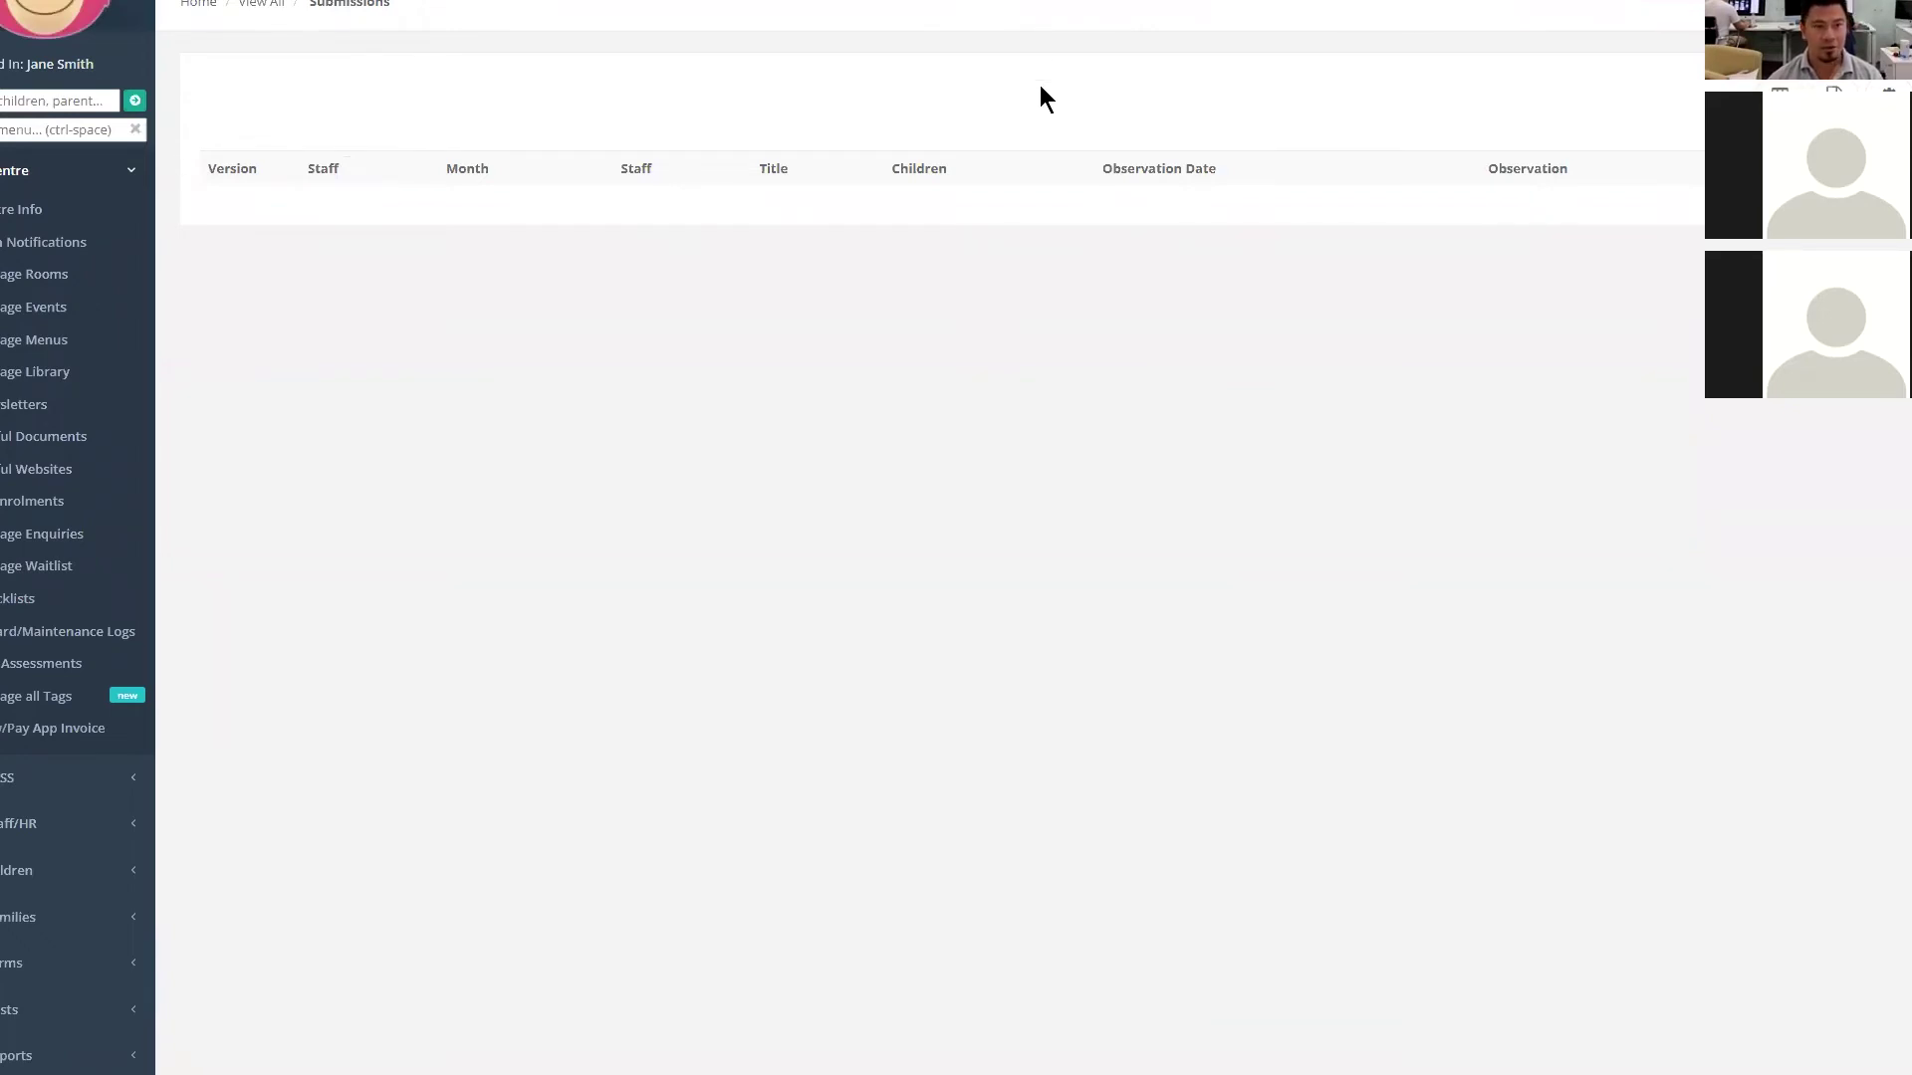
- Return to the list of learning documents and open the submissions of Daily Portfolio - Focused
{"action": "left_click", "coordinate": [129, 181]}
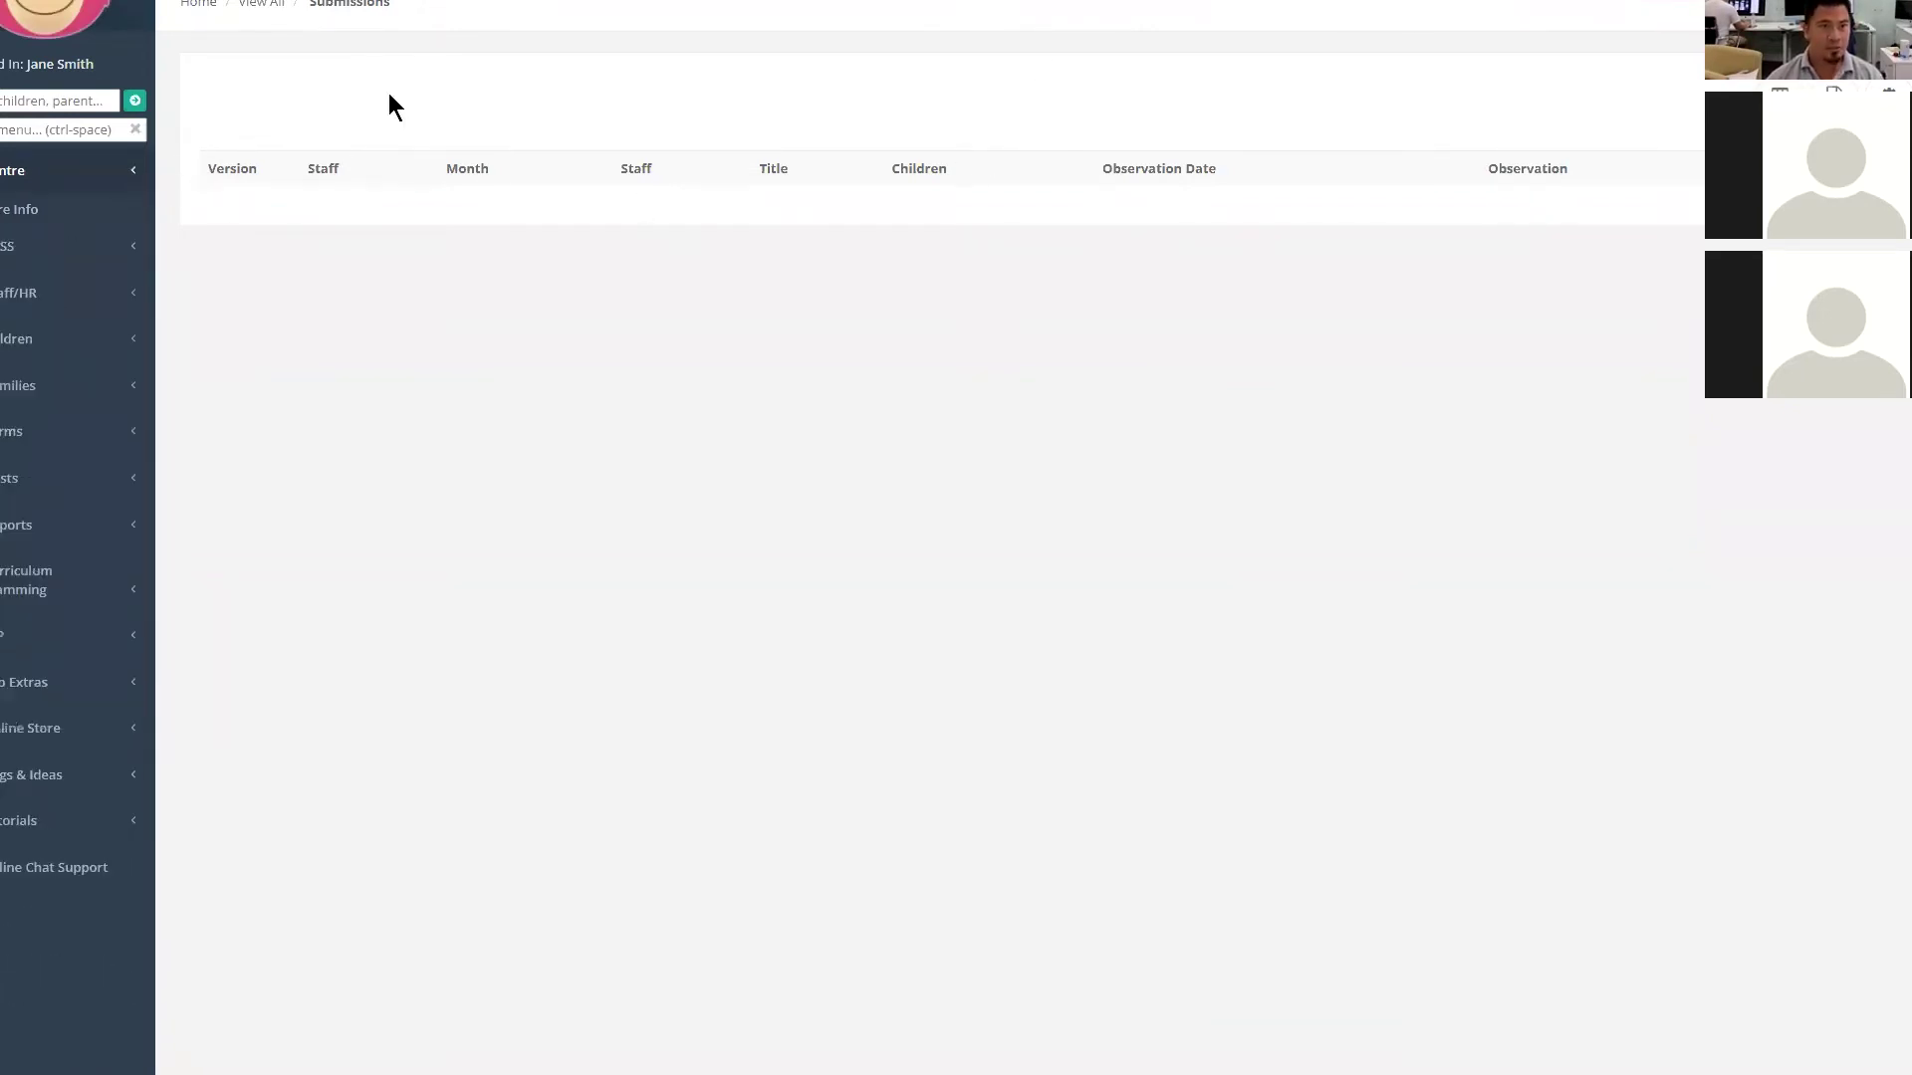
{"action": "left_click", "coordinate": [271, 8]}
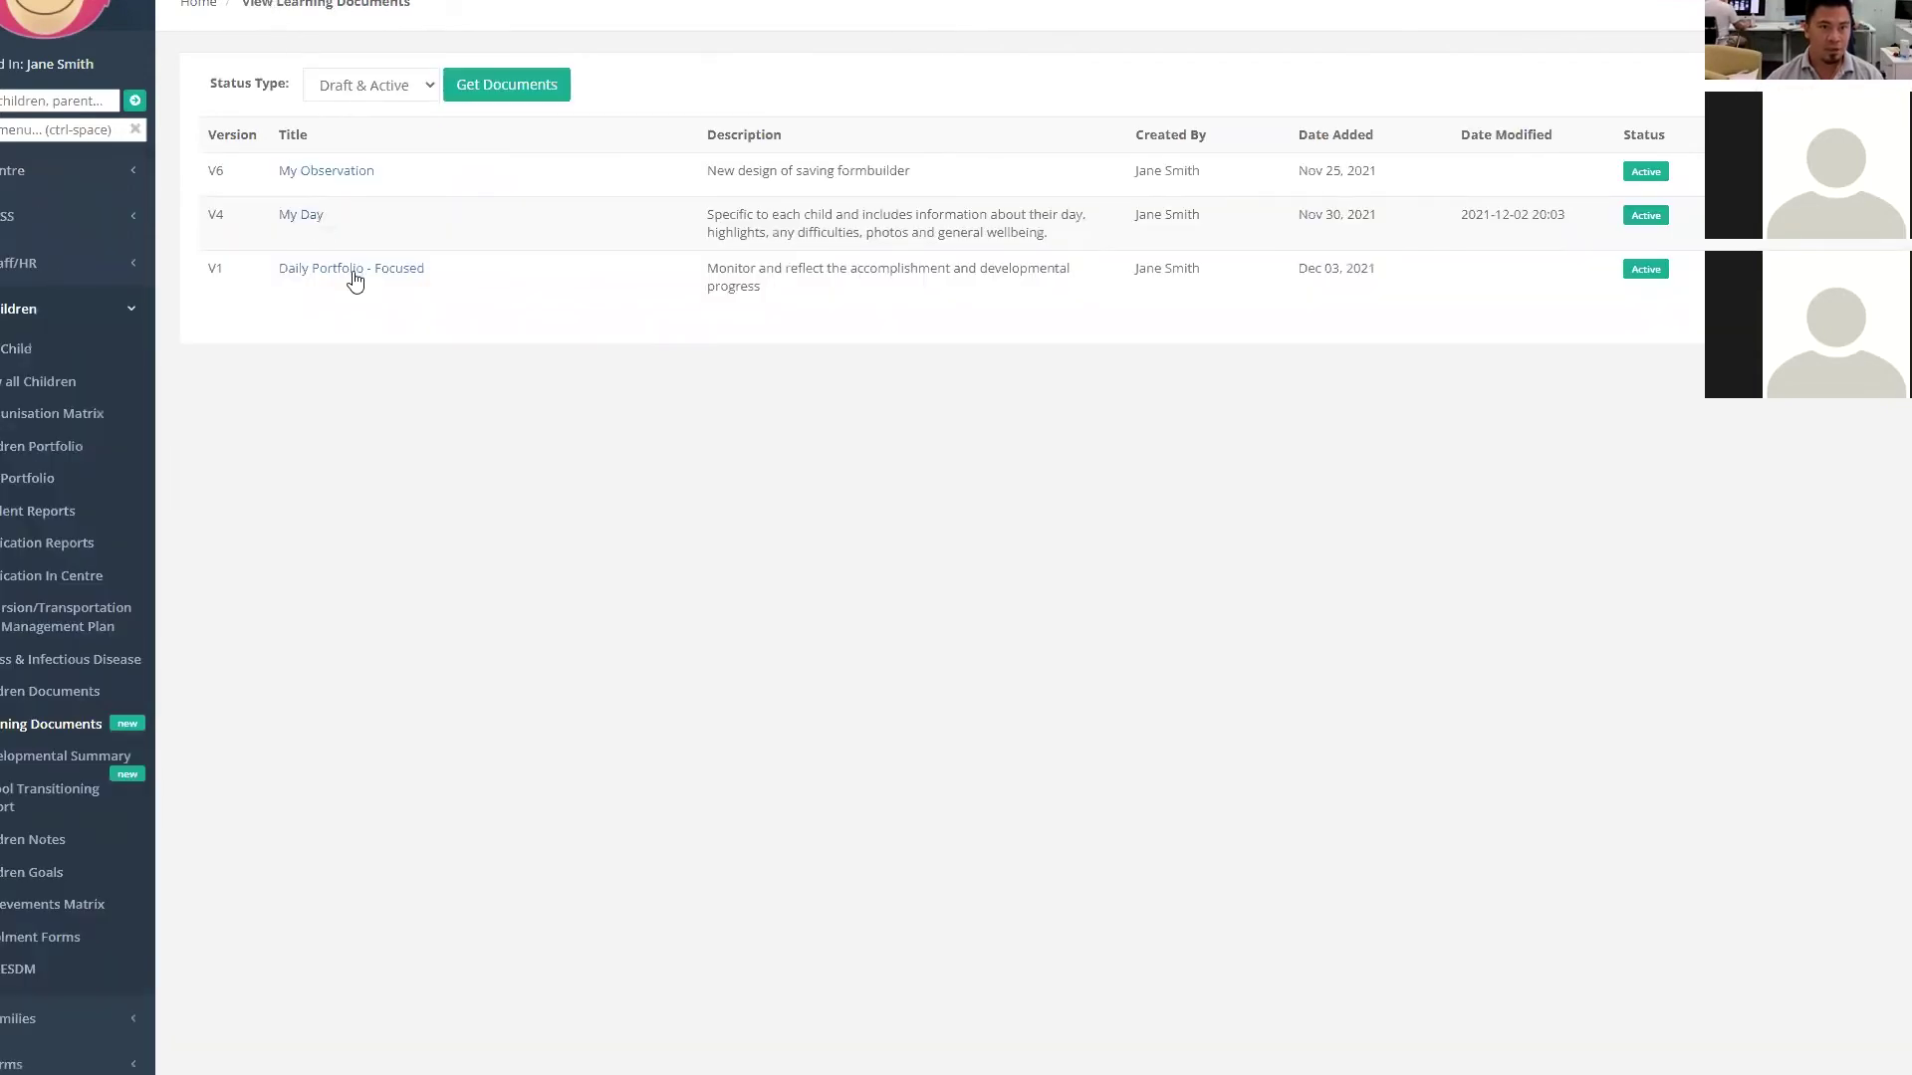
{"action": "left_click", "coordinate": [353, 269]}
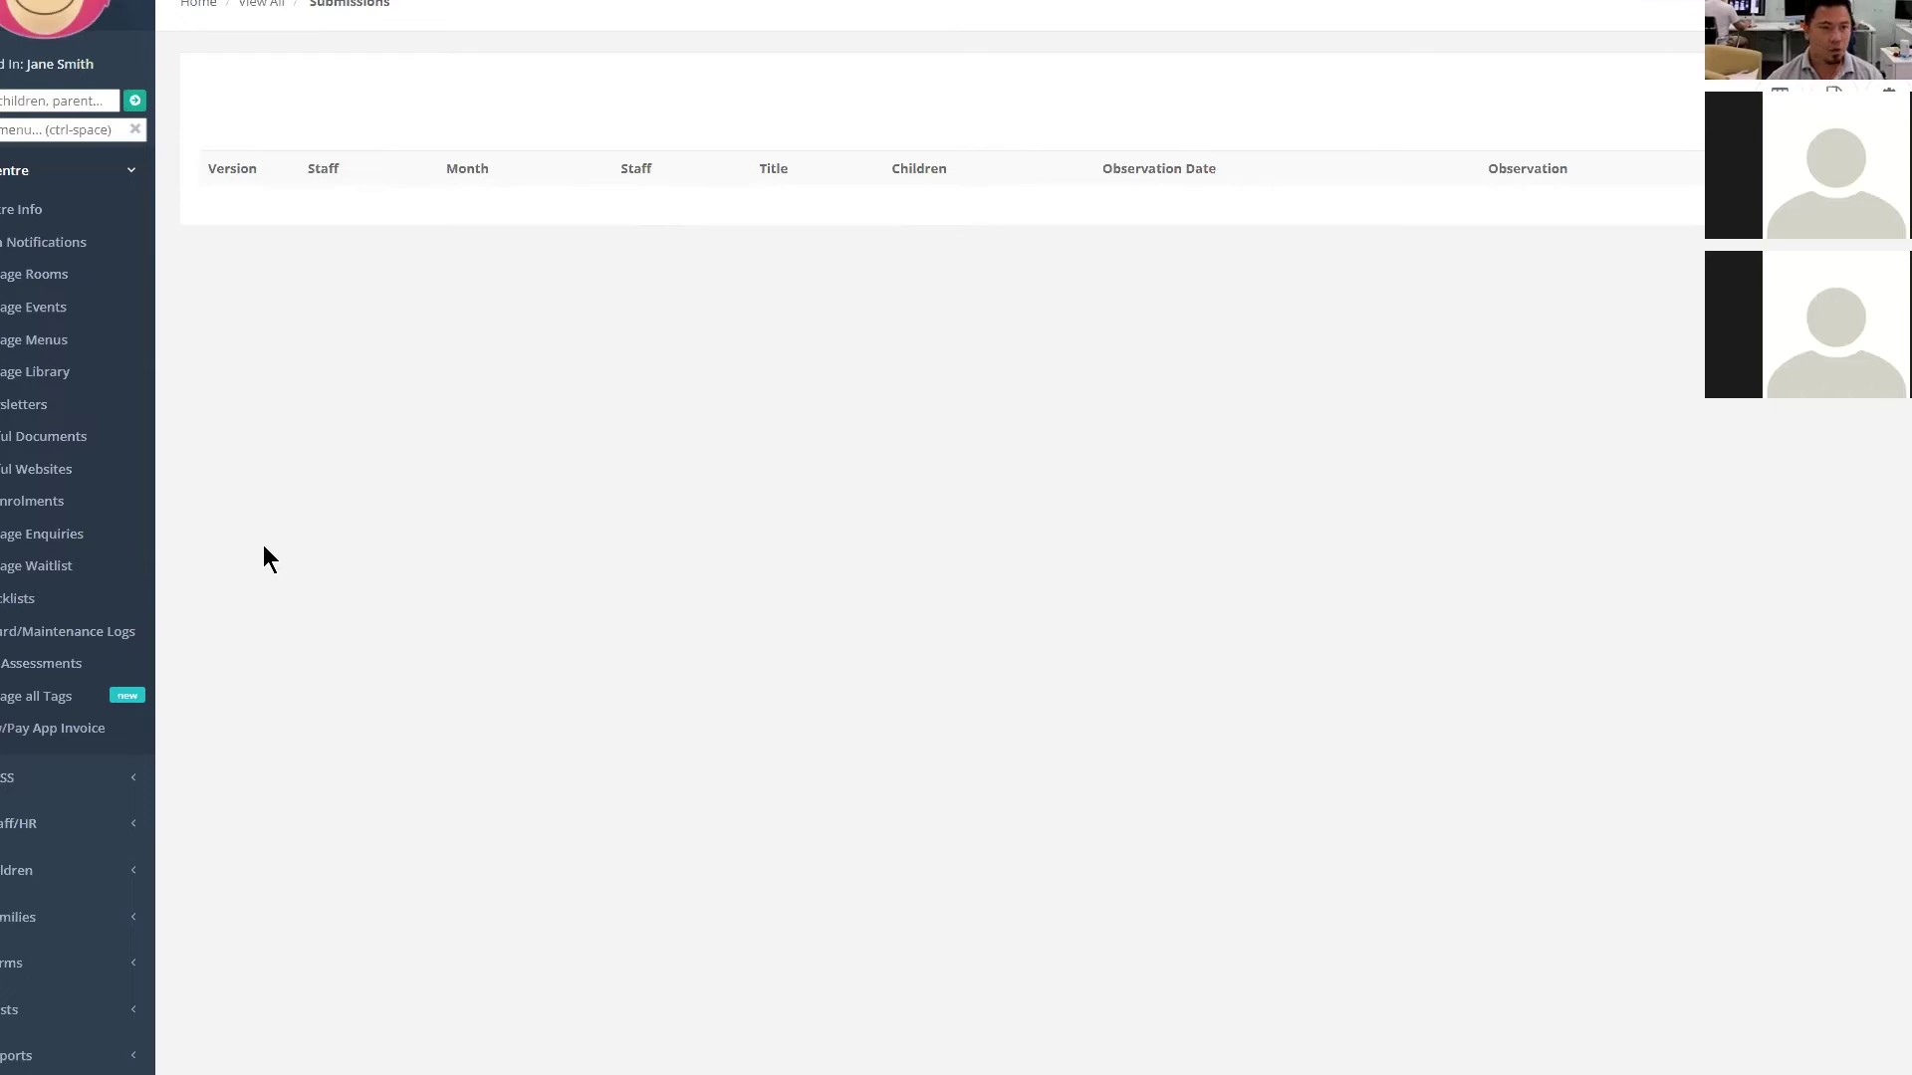
- Open the form for adding a child's portfolio and set its portfolio type to Daily Portfolio - Focused
{"action": "left_click", "coordinate": [106, 872]}
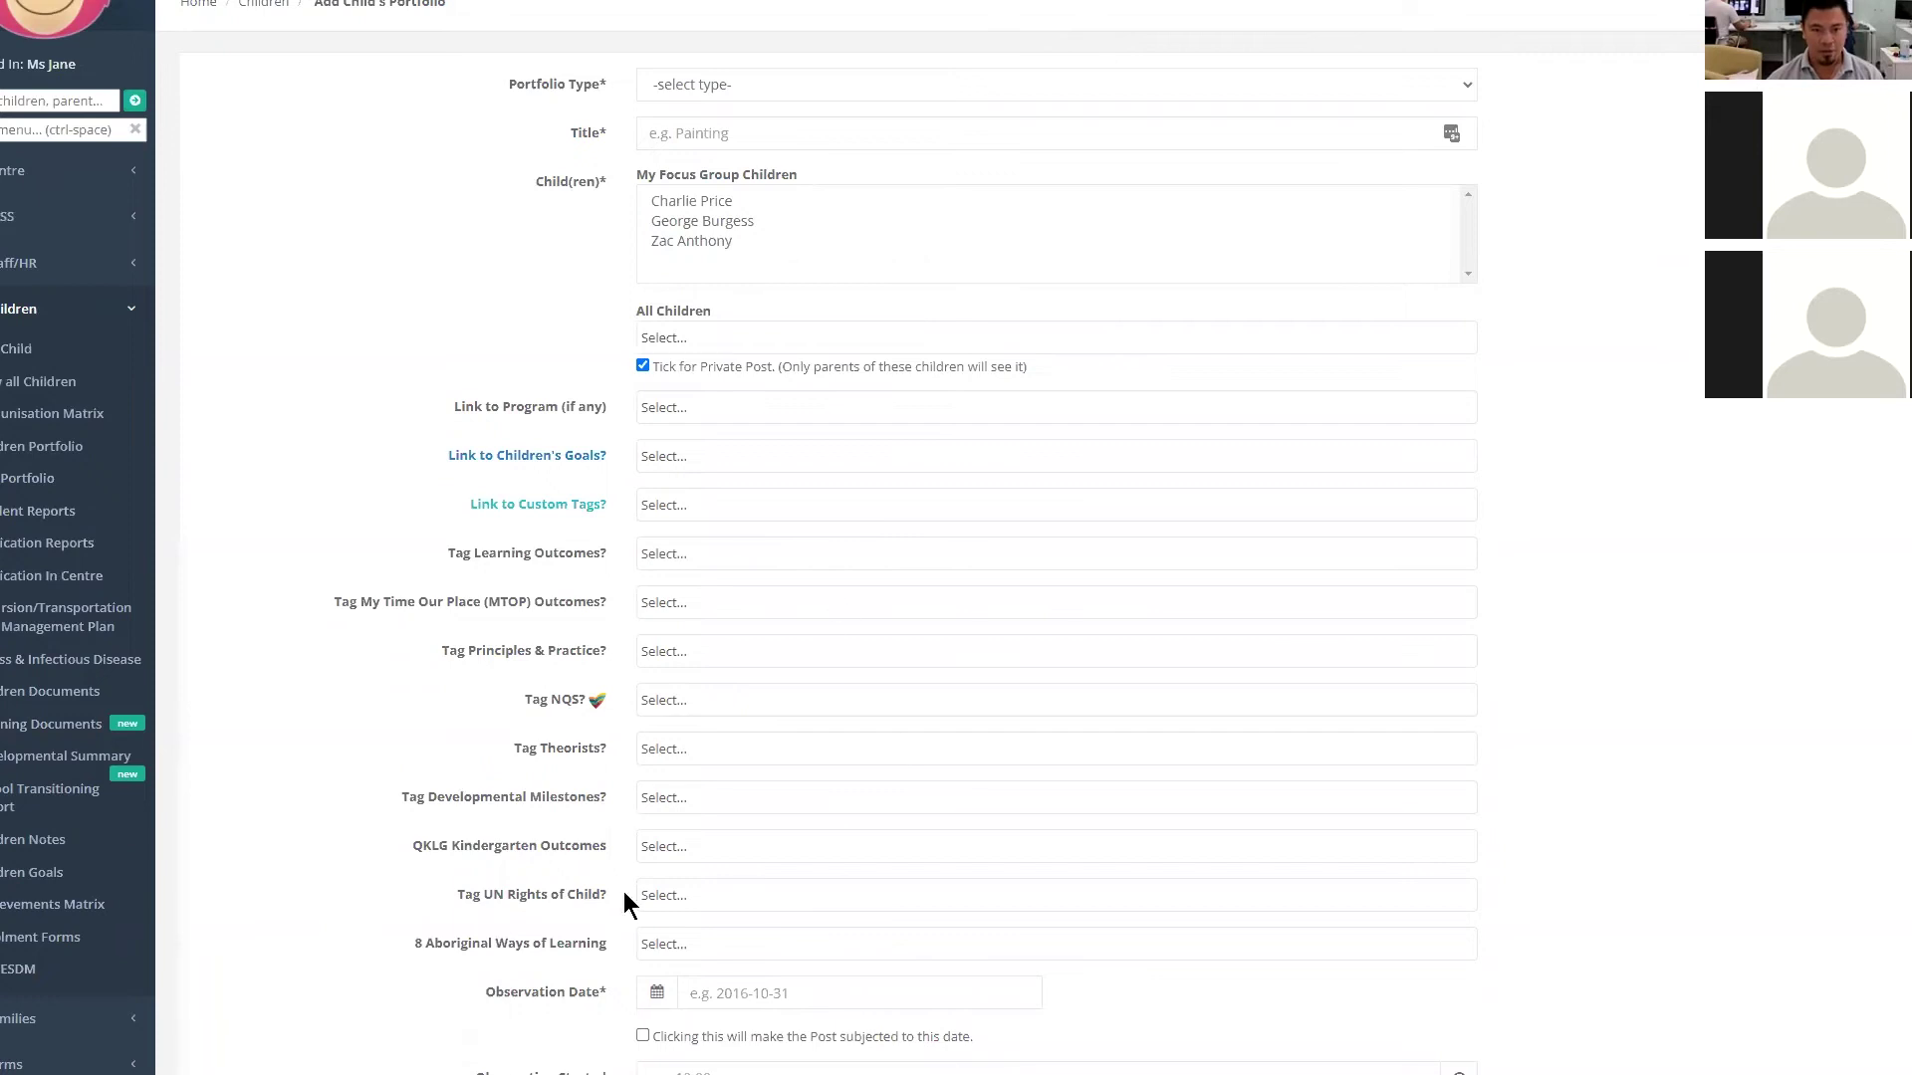
{"action": "scroll", "coordinate": [859, 880], "scroll_direction": "down", "scroll_amount": 2}
{"action": "scroll", "coordinate": [859, 880], "scroll_direction": "up", "scroll_amount": 2}
{"action": "left_click", "coordinate": [836, 98]}
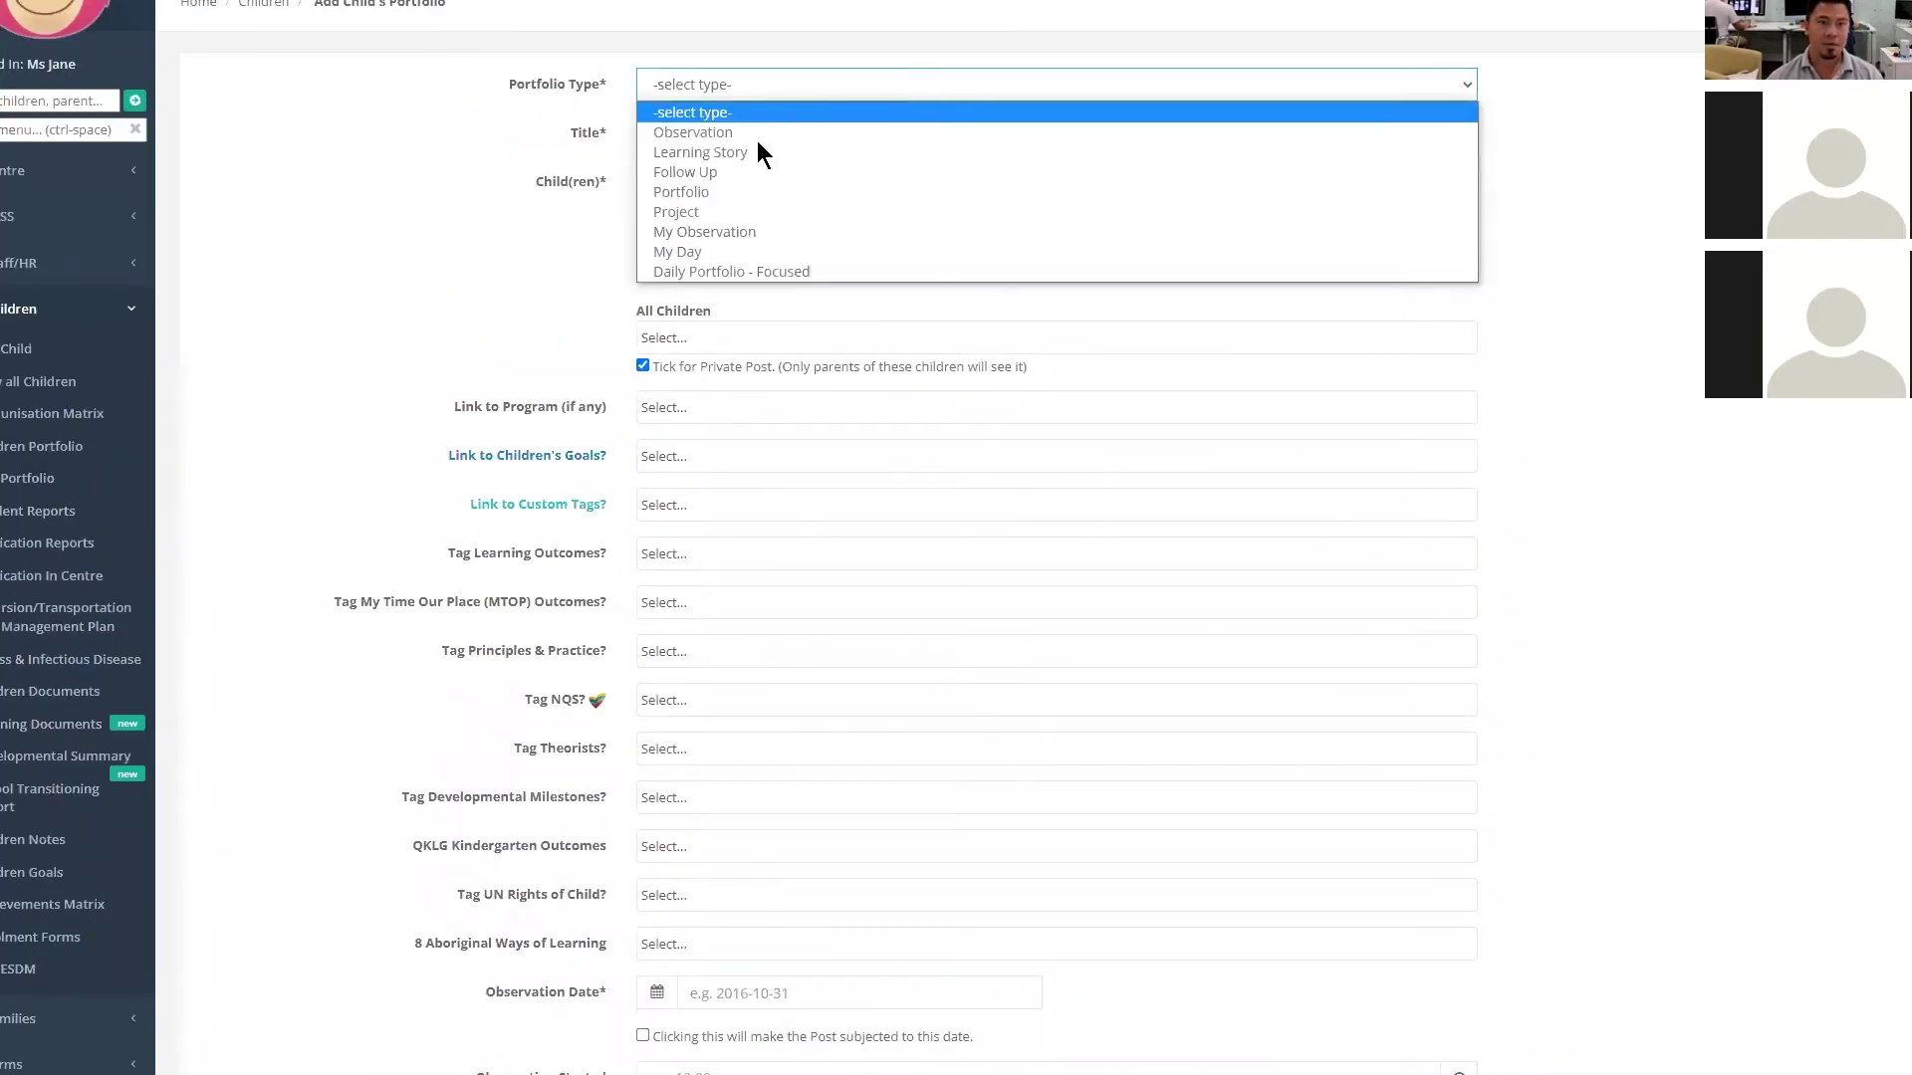
{"action": "left_click", "coordinate": [683, 273]}
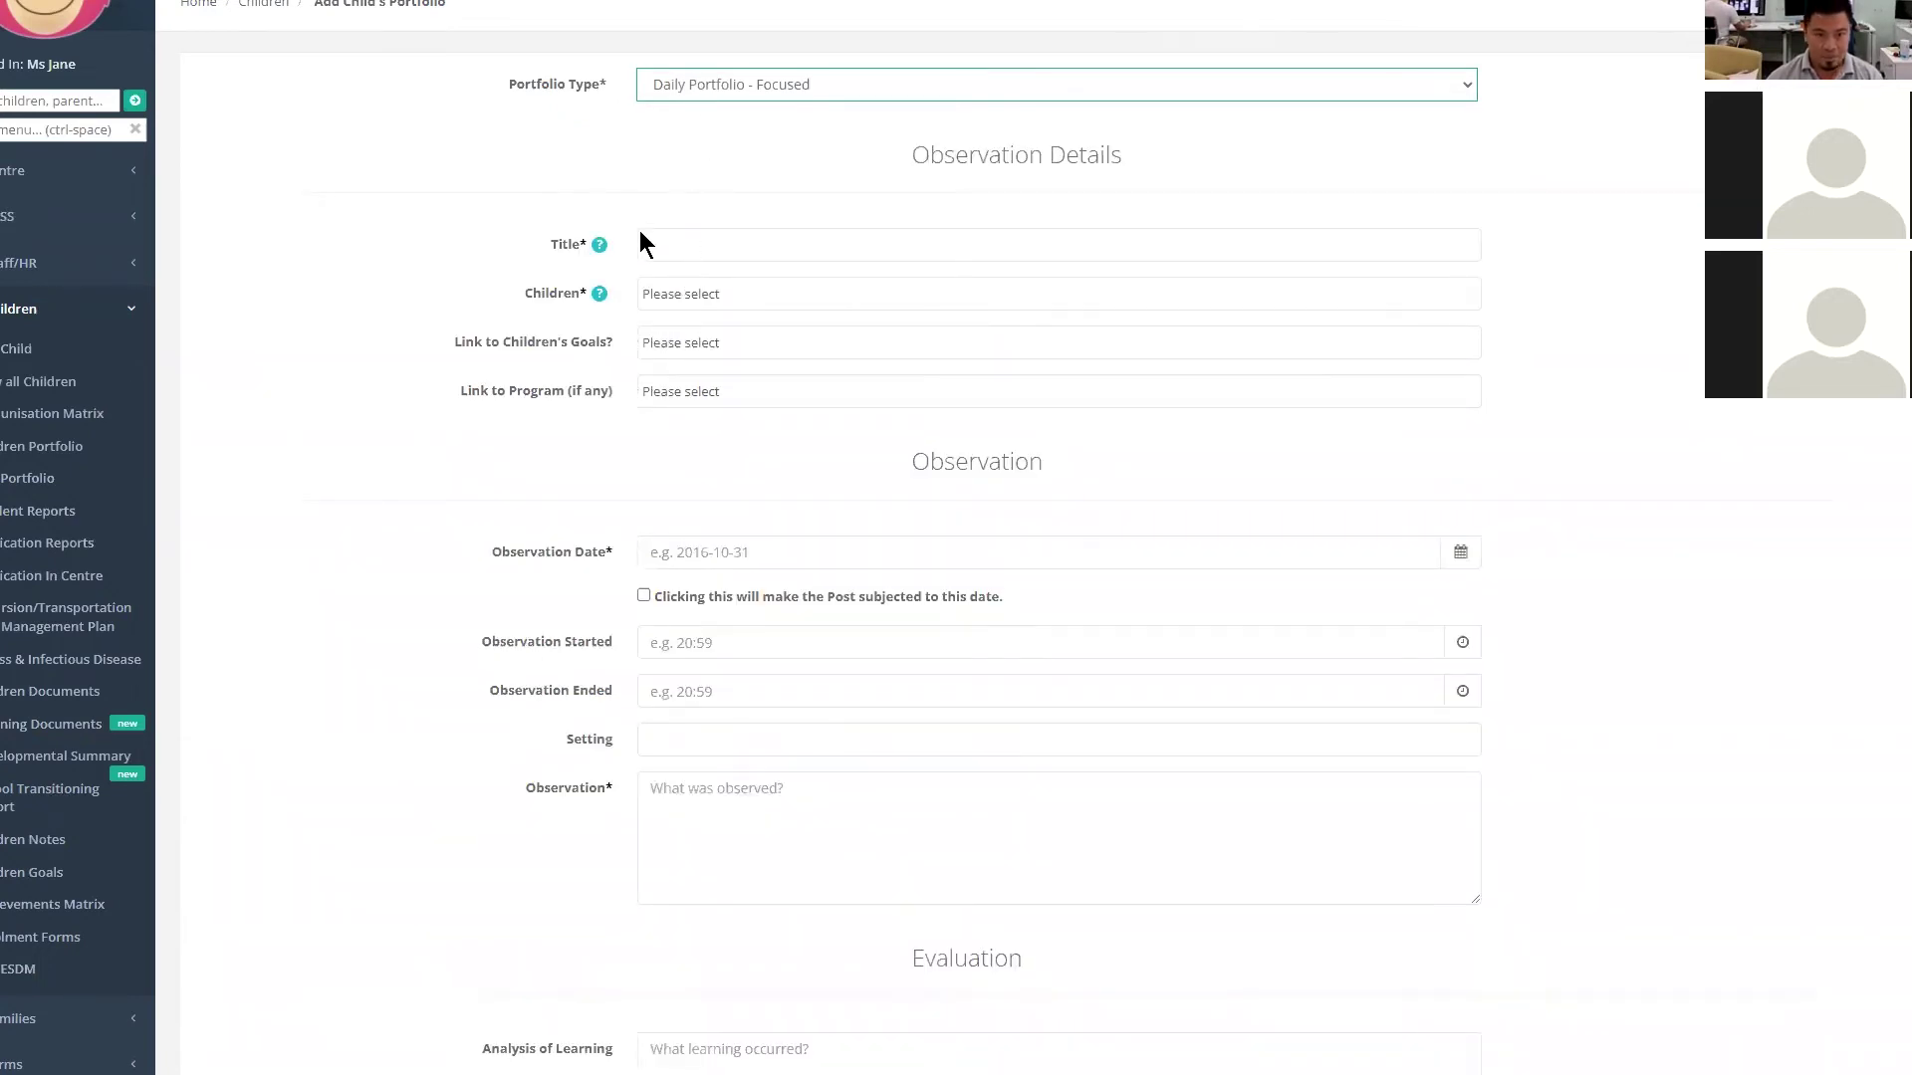
- Check the help text for the title and set the portfolio title to "Building confidence with his counting" from the clipboard history
{"action": "mouse_move", "coordinate": [599, 249]}
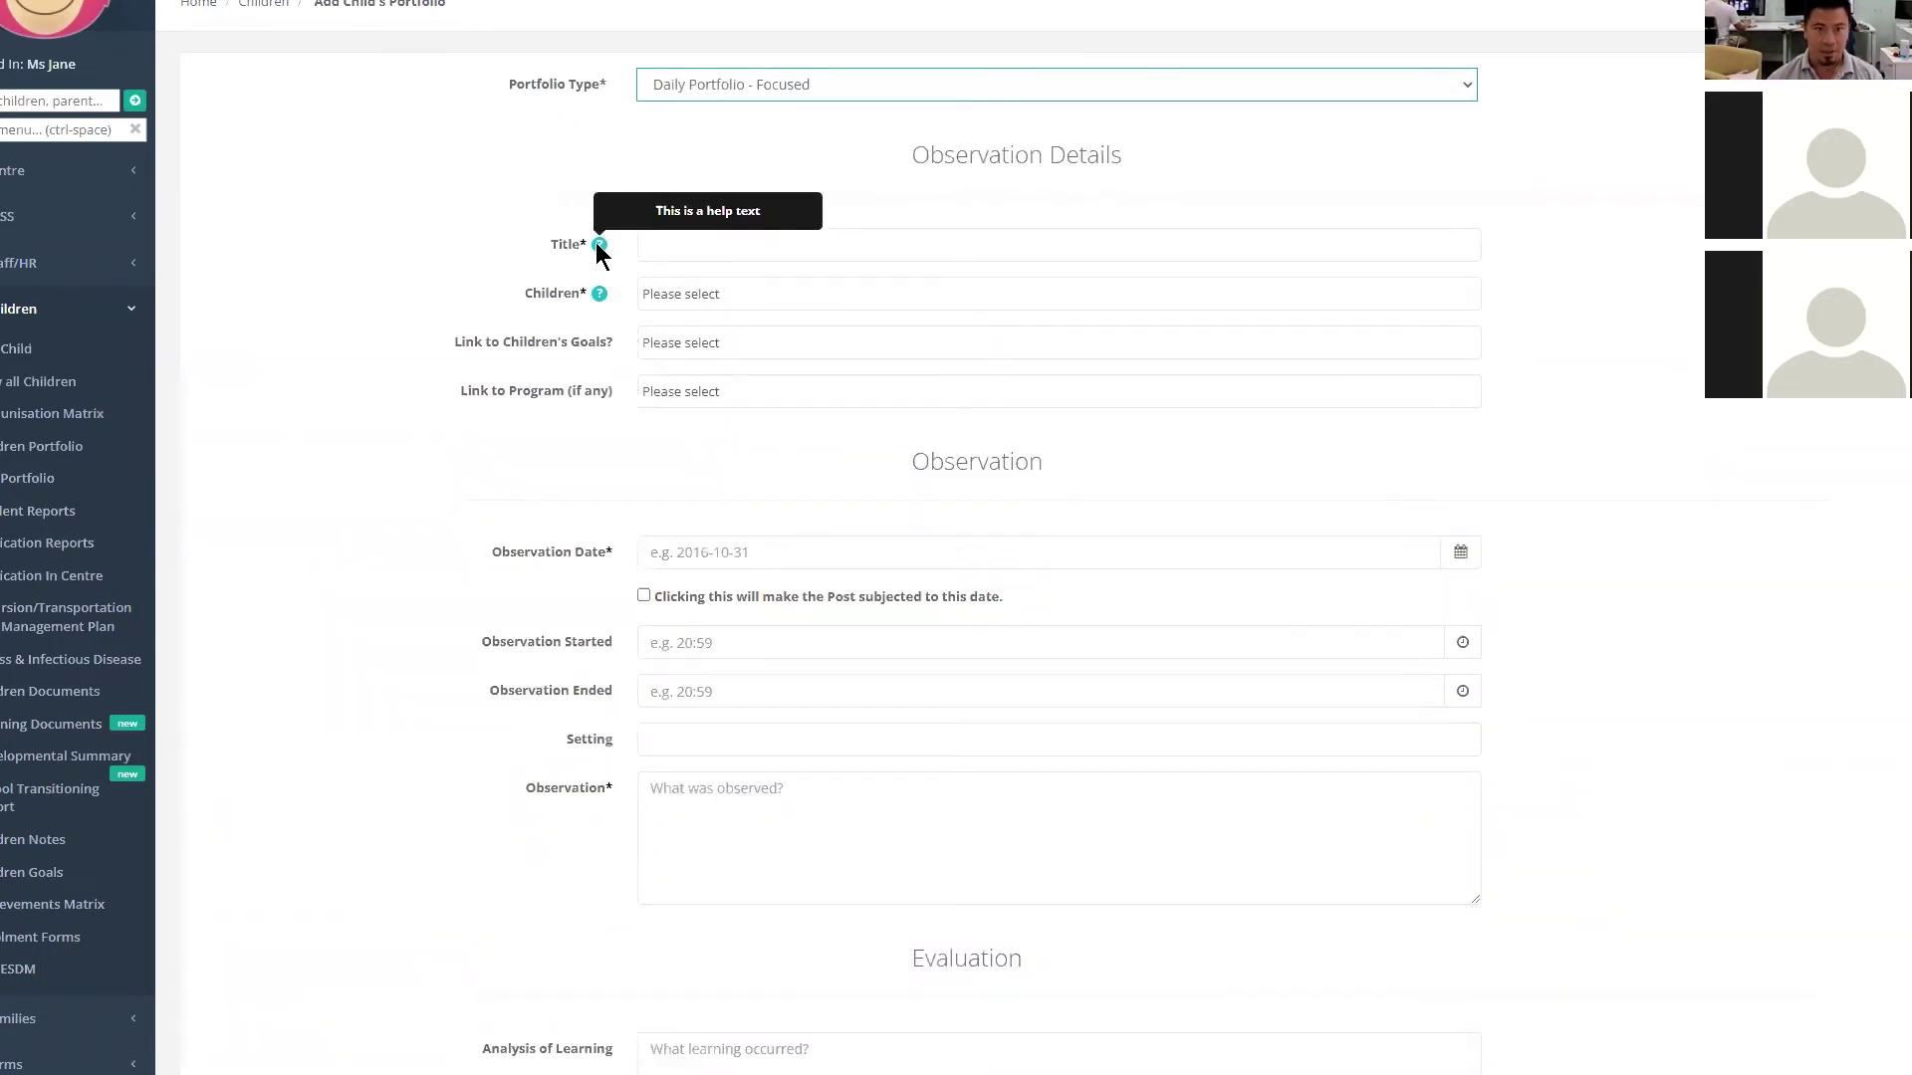
{"action": "left_click", "coordinate": [668, 243]}
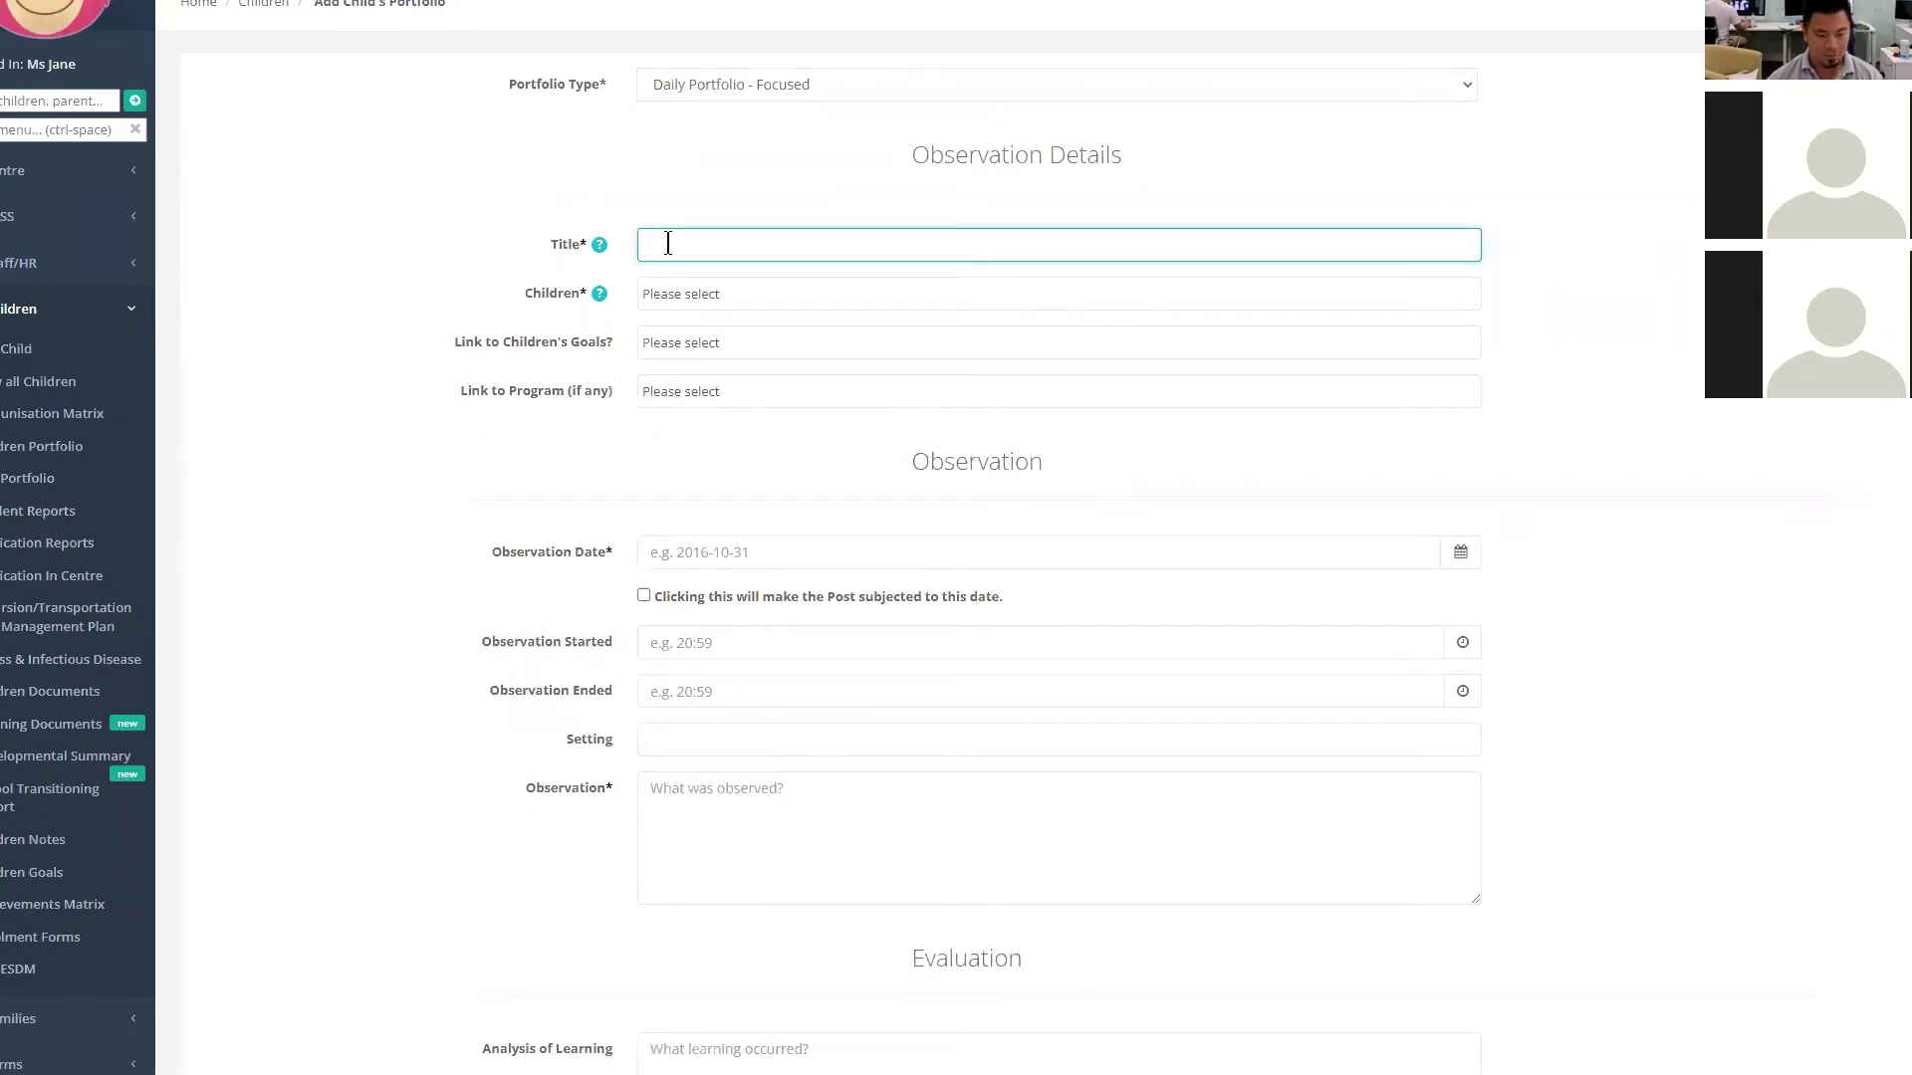
{"action": "key", "text": "super+v"}
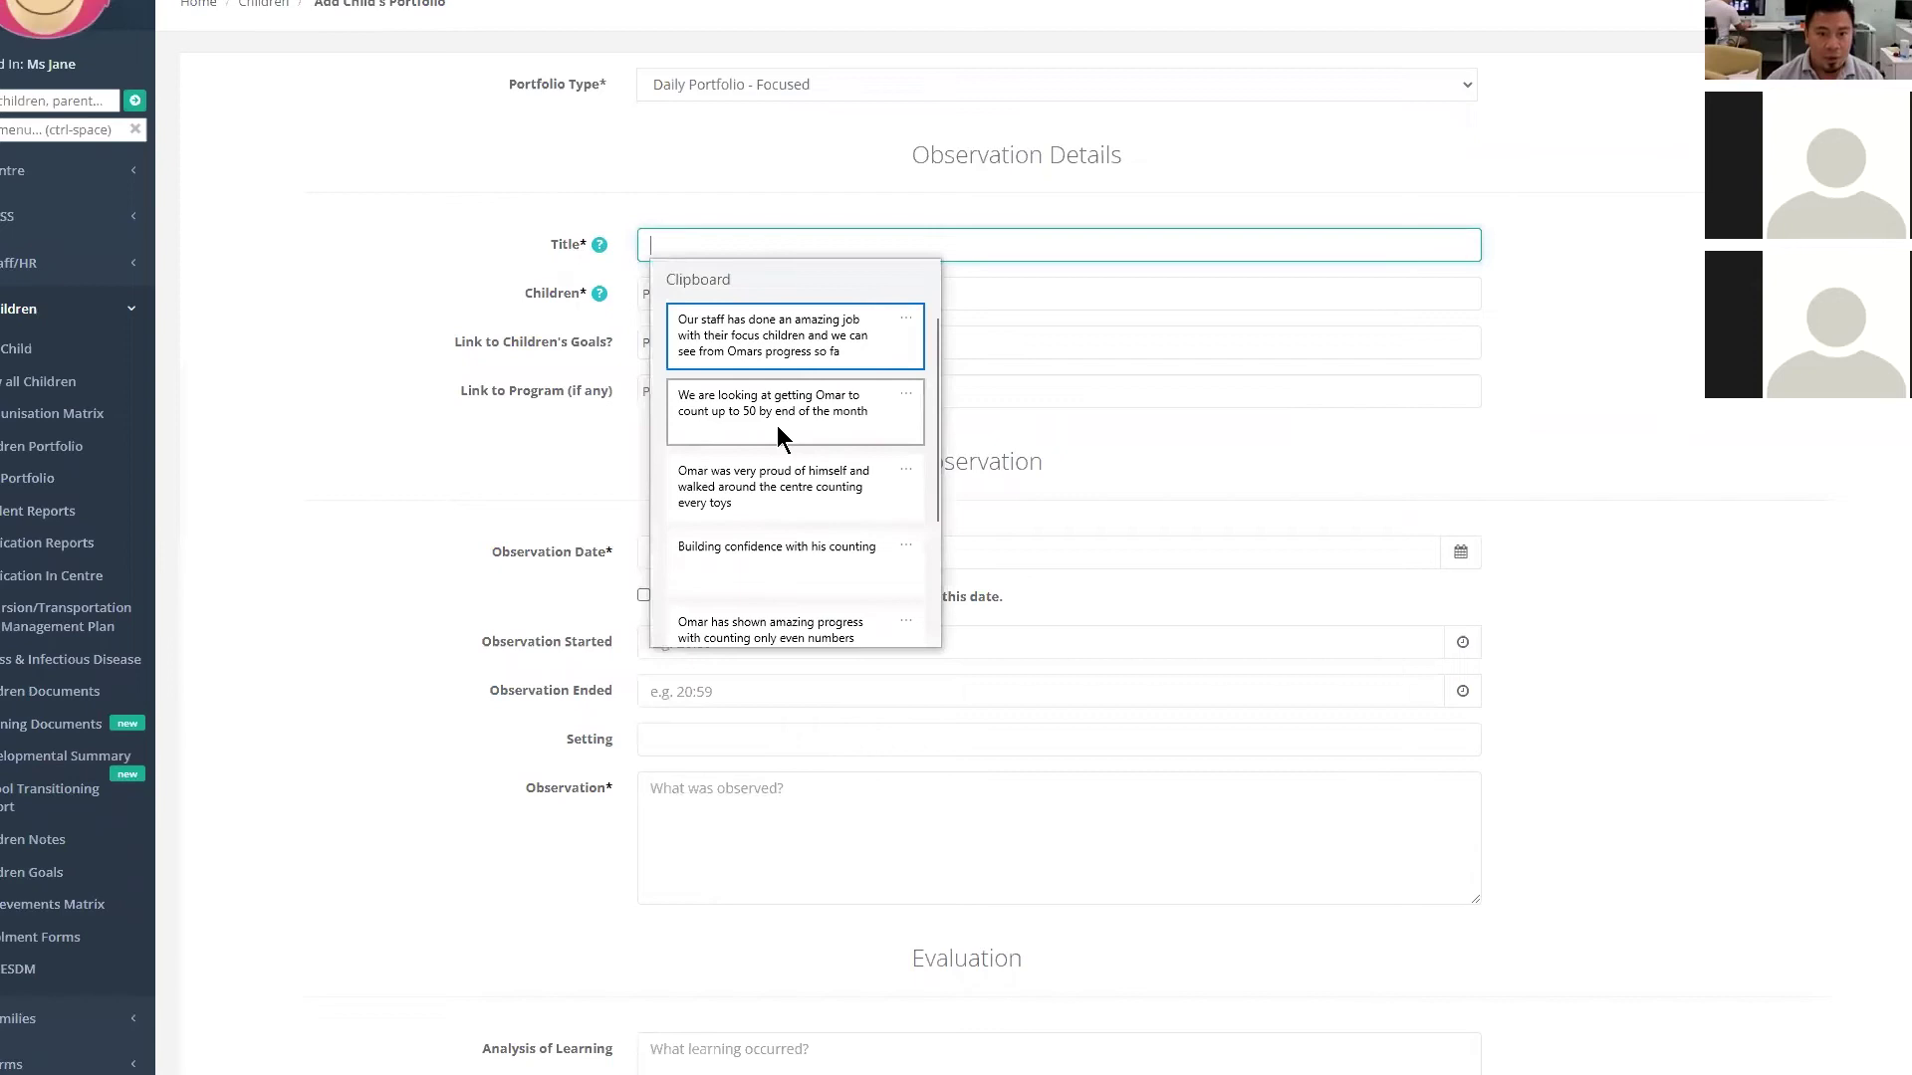
{"action": "scroll", "coordinate": [792, 492], "scroll_direction": "down", "scroll_amount": 3}
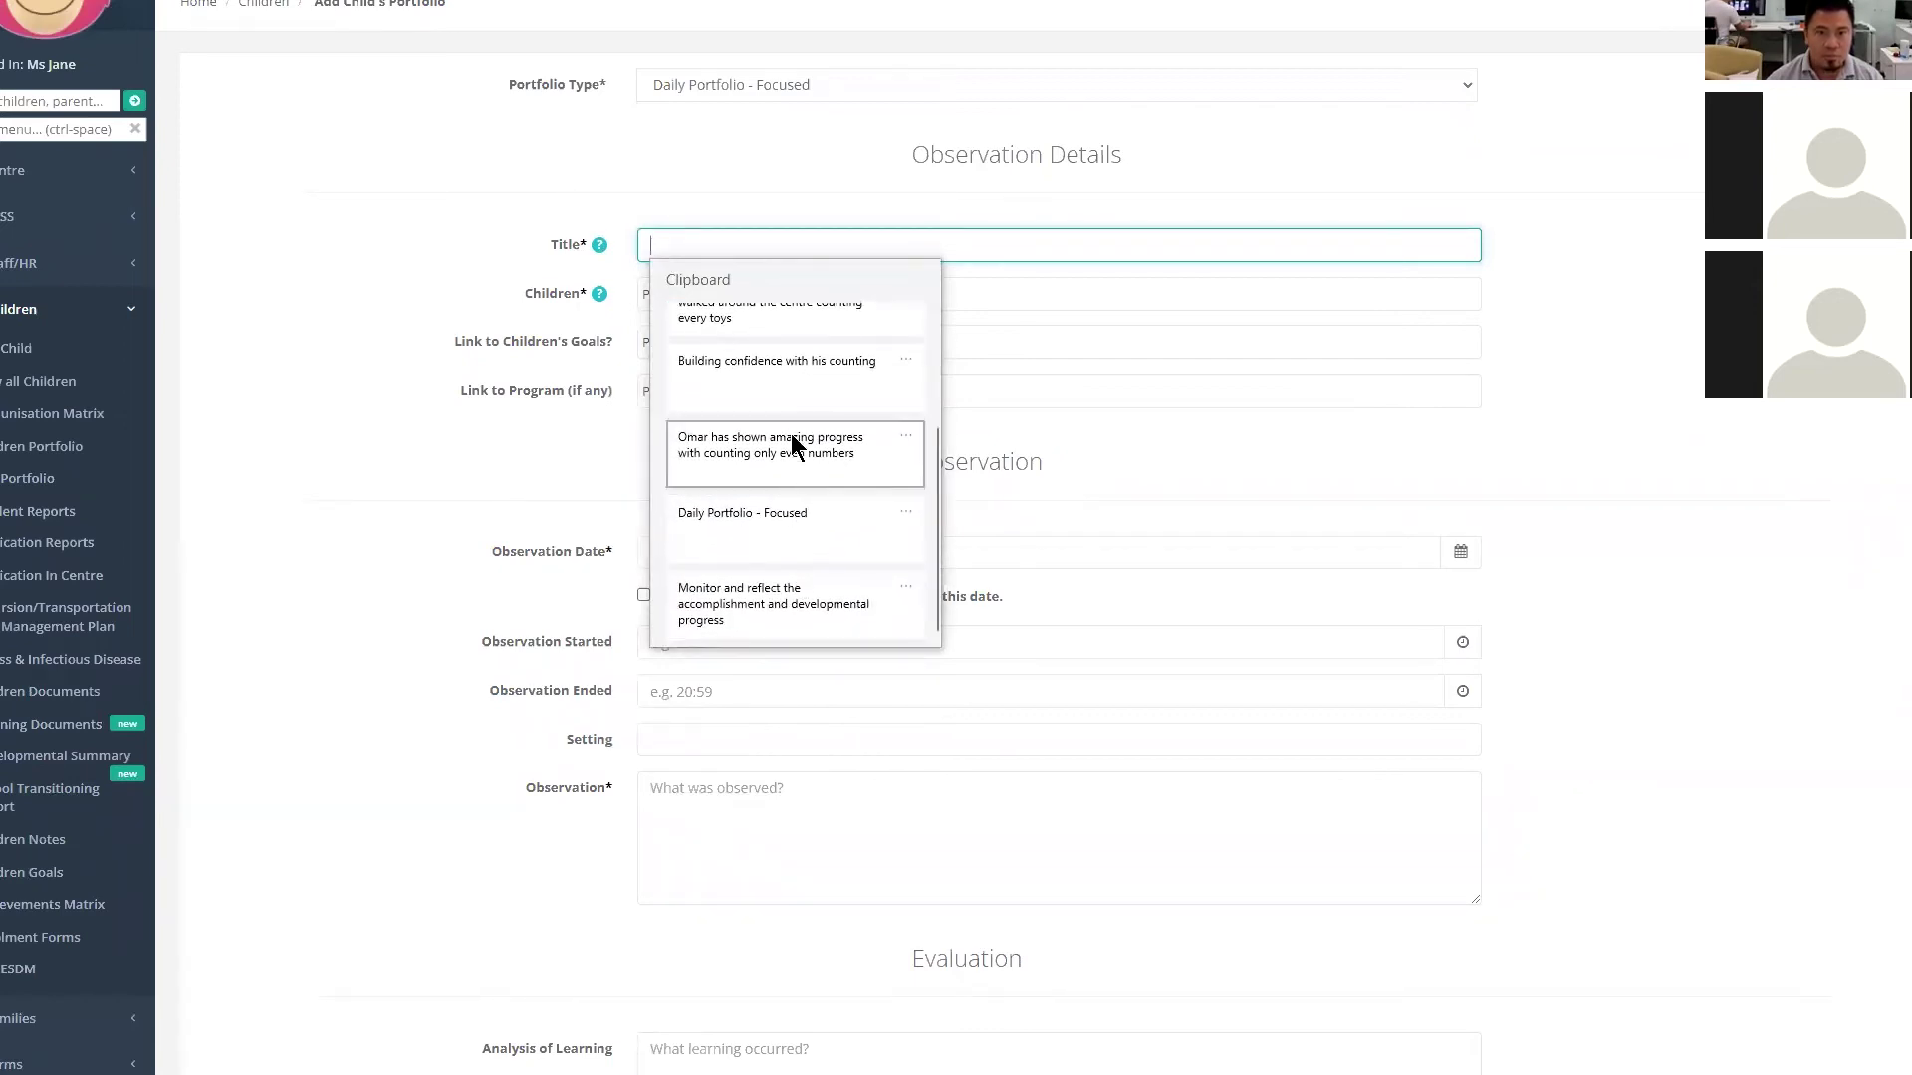
{"action": "left_click", "coordinate": [794, 385]}
- Select two children for the portfolio entry, one found by name and one marked *** as part of the focus group
{"action": "left_click", "coordinate": [728, 295]}
{"action": "type", "text": "om"}
{"action": "left_click", "coordinate": [726, 353]}
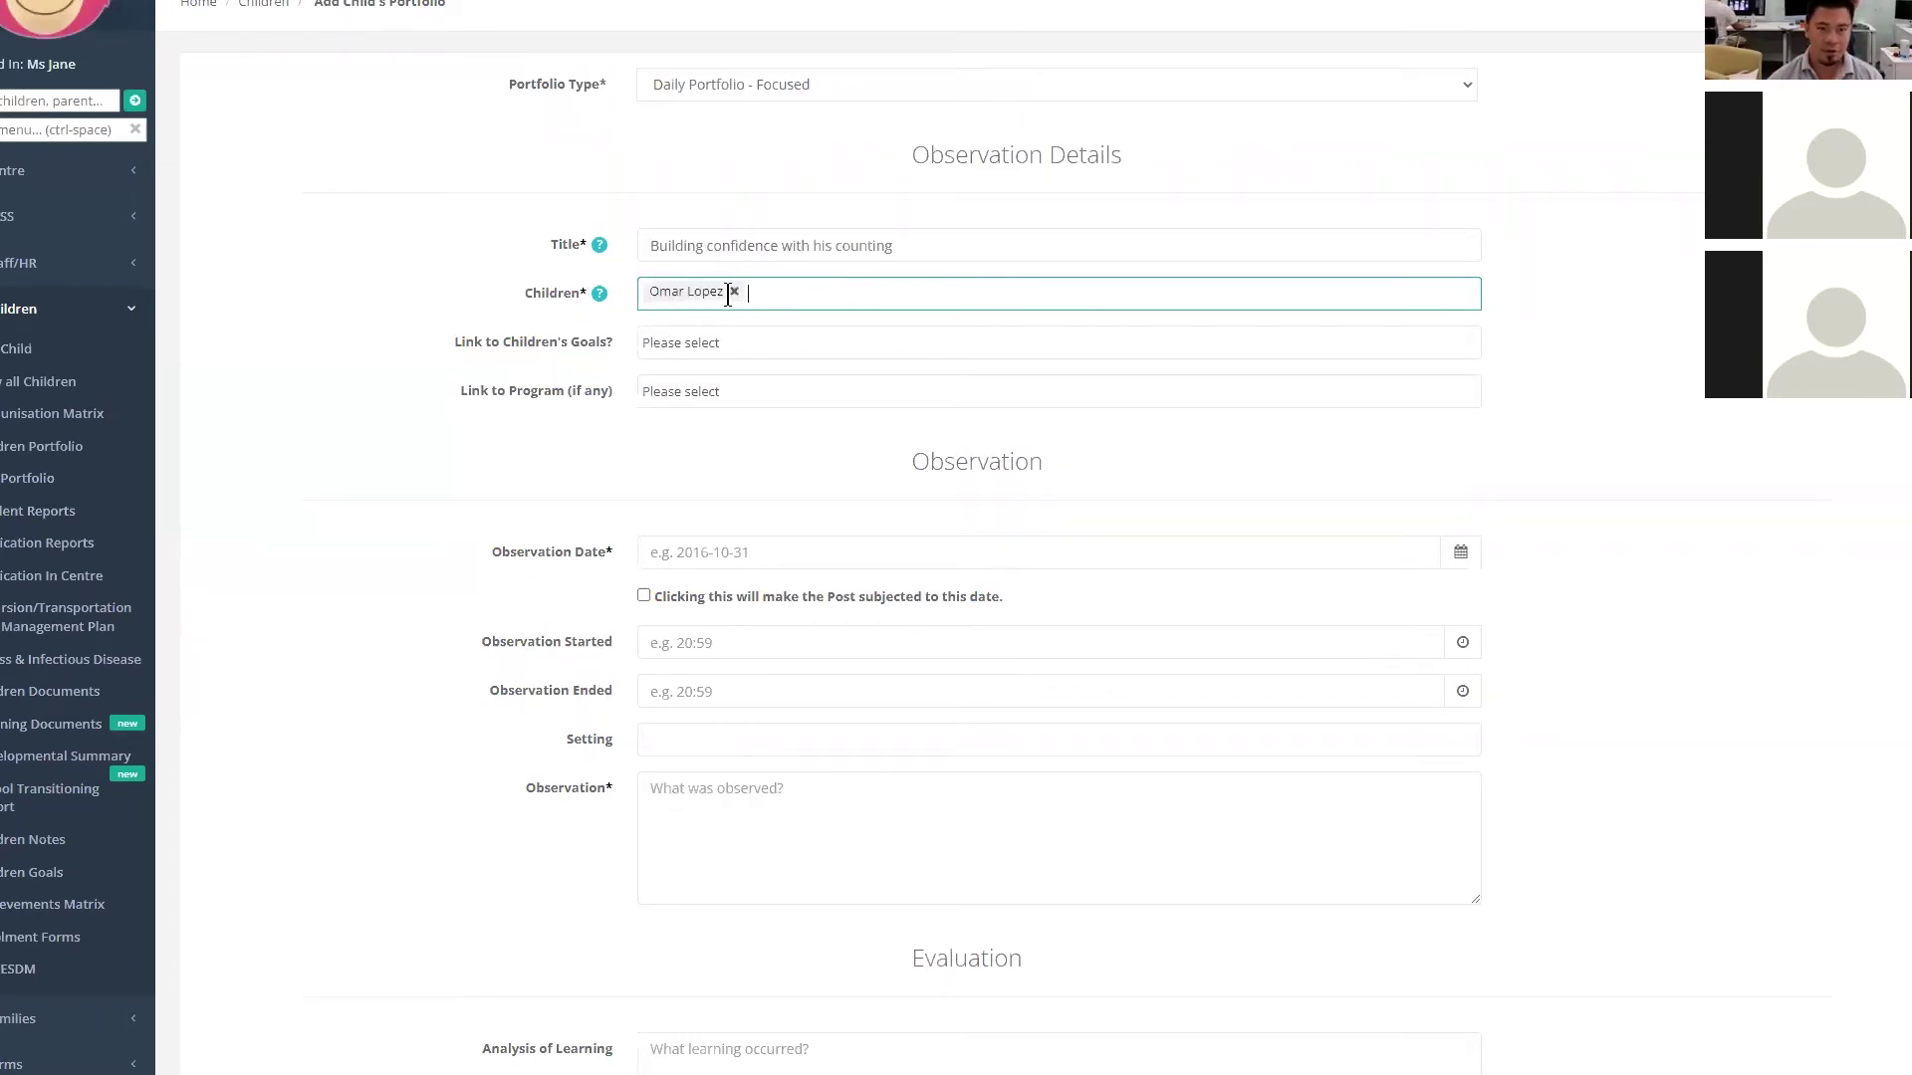
{"action": "left_click", "coordinate": [831, 300]}
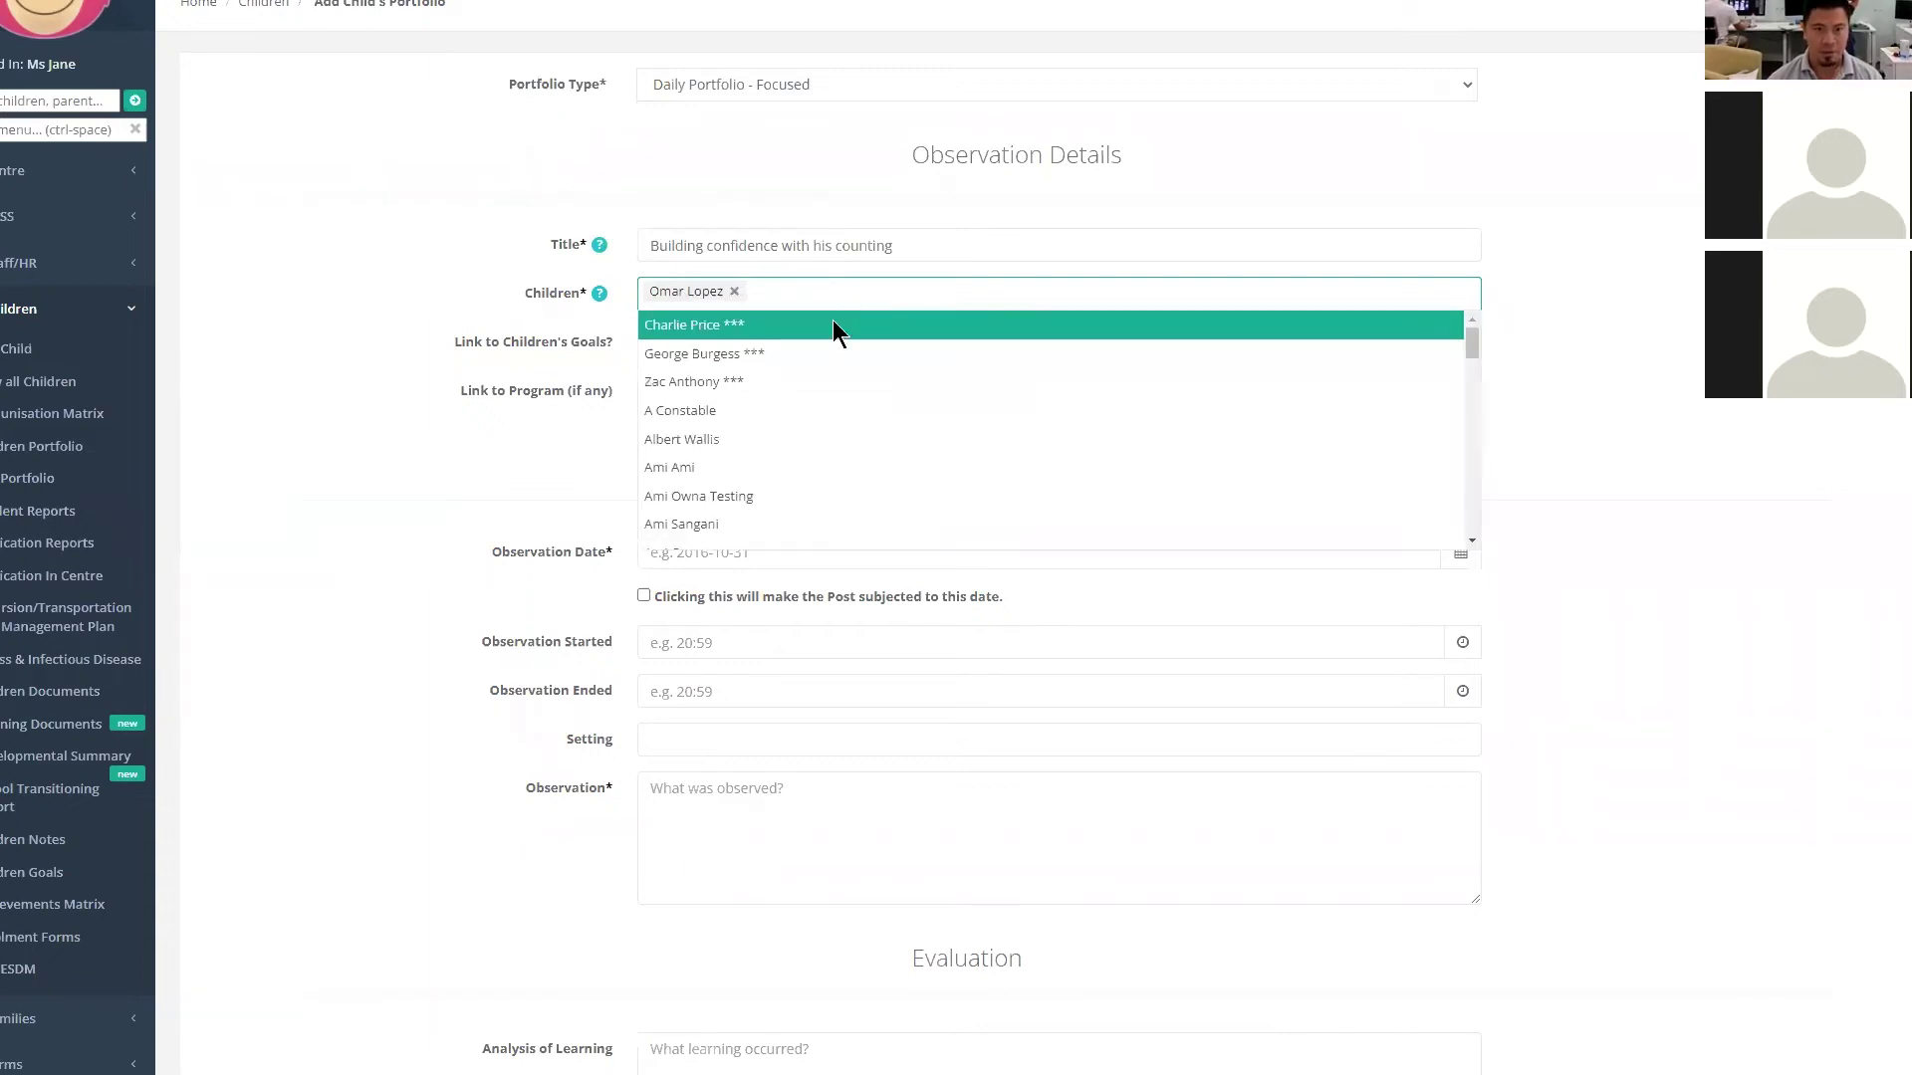
{"action": "left_click", "coordinate": [832, 322]}
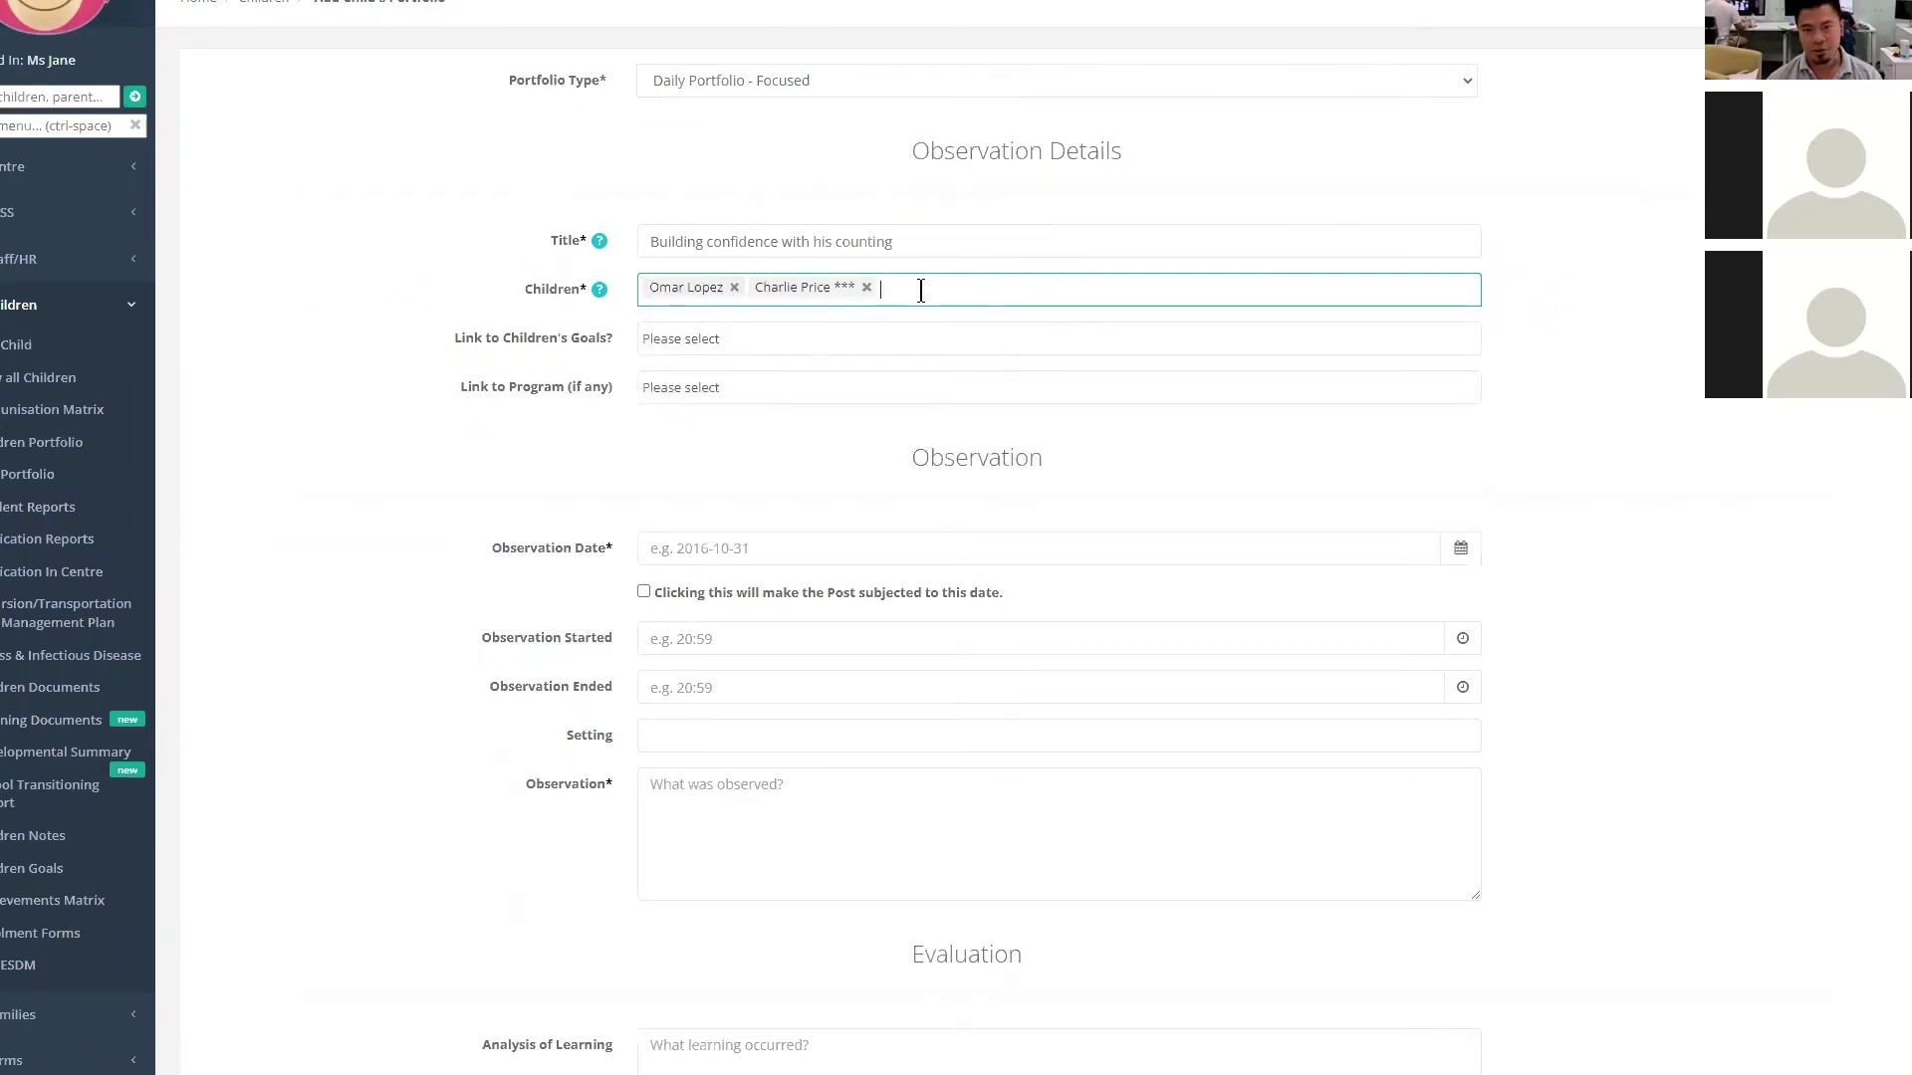
- Tag developmental milestones "0-4 months - Social - Moves head to sound of voices" and "0-4 months - Emotional - Shows excitement as parent prepared to feed"
{"action": "scroll", "coordinate": [921, 291], "scroll_direction": "down", "scroll_amount": 12}
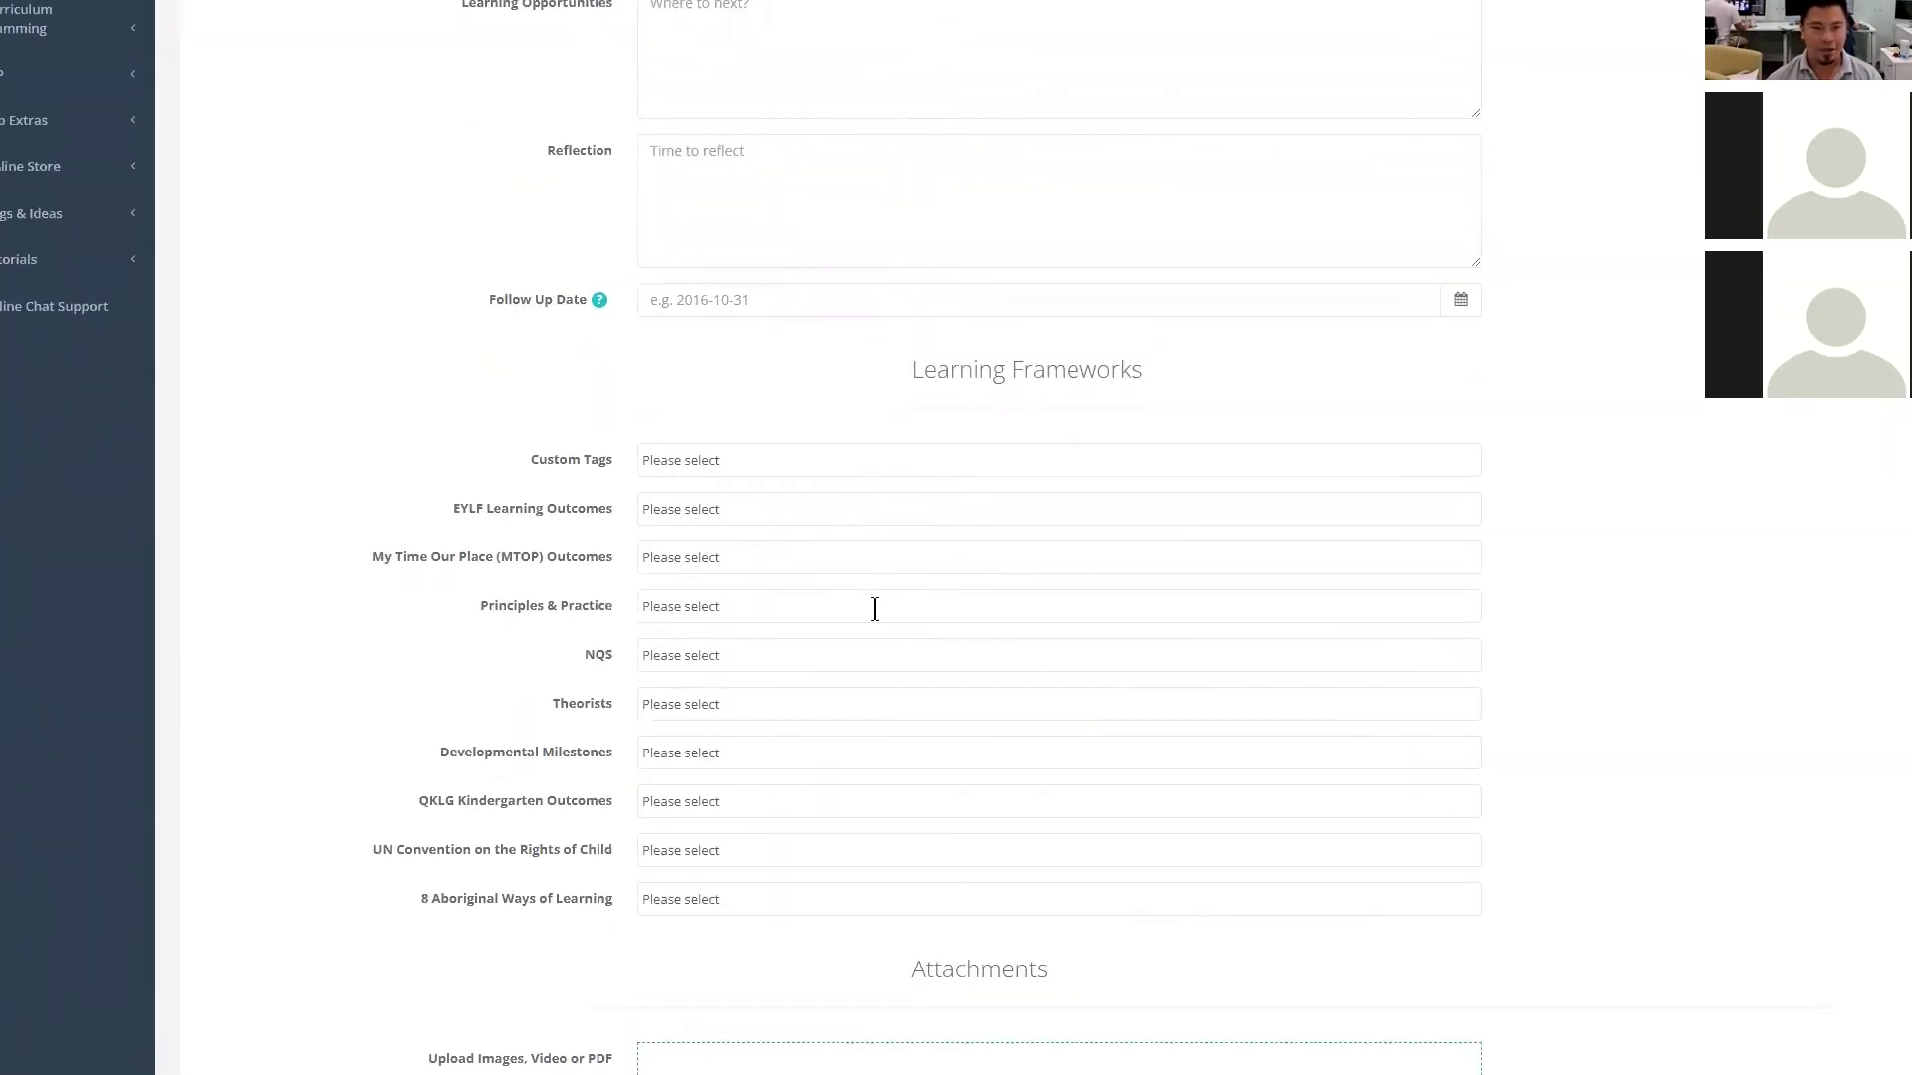
{"action": "left_click", "coordinate": [863, 656]}
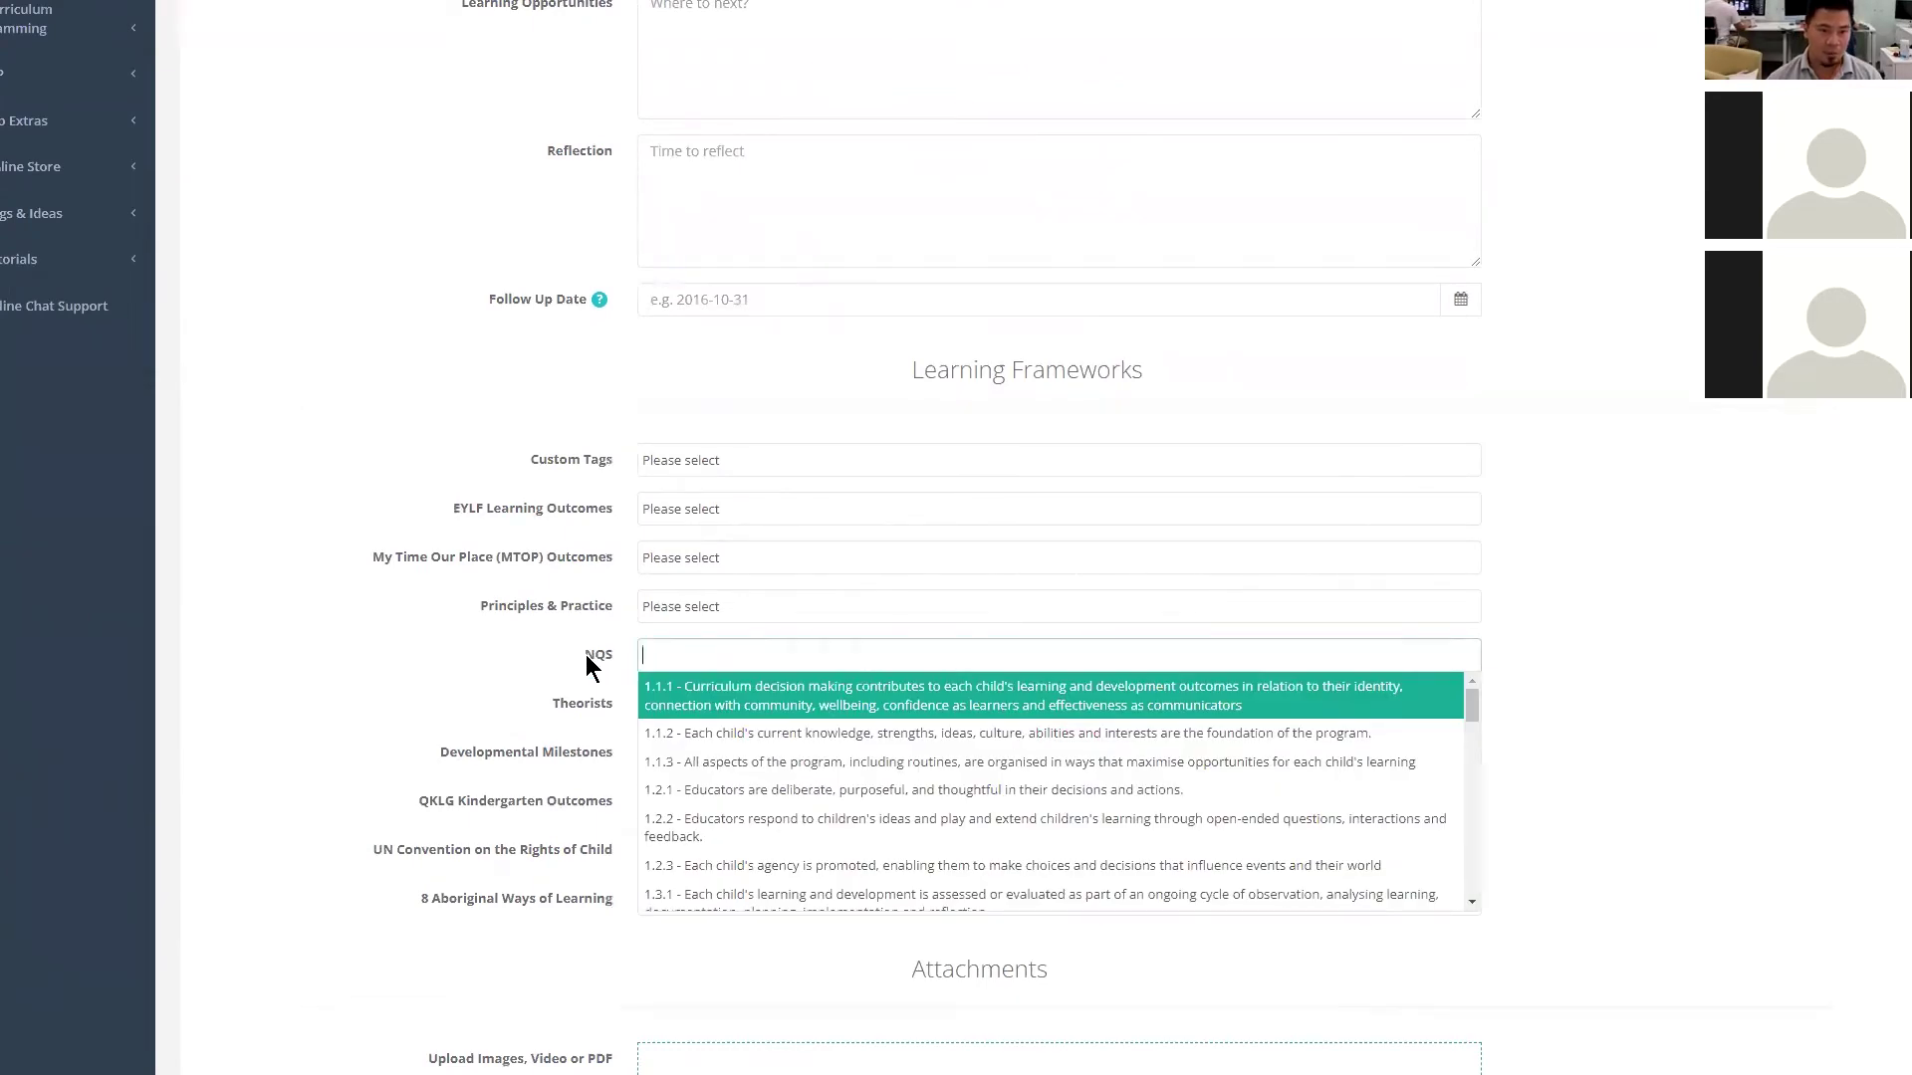
{"action": "left_click", "coordinate": [633, 759]}
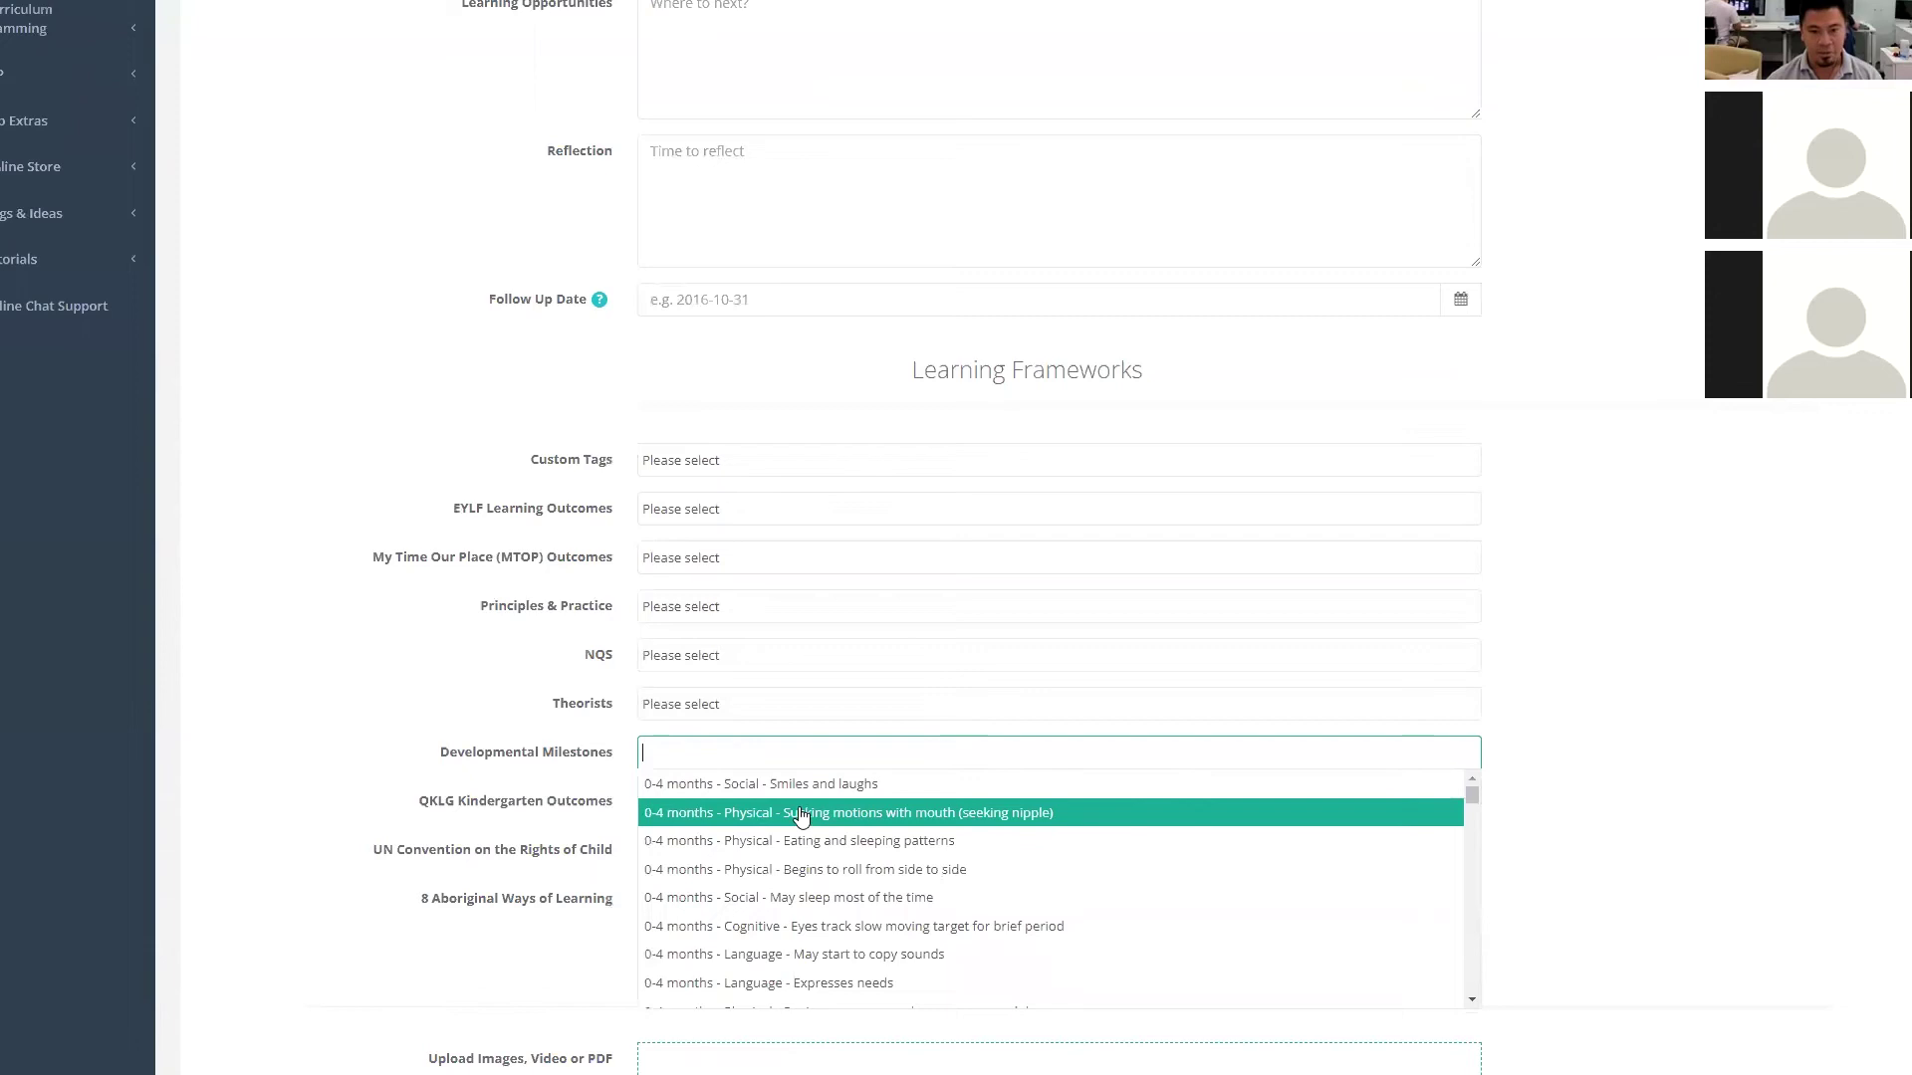
{"action": "scroll", "coordinate": [826, 906], "scroll_direction": "down", "scroll_amount": 5}
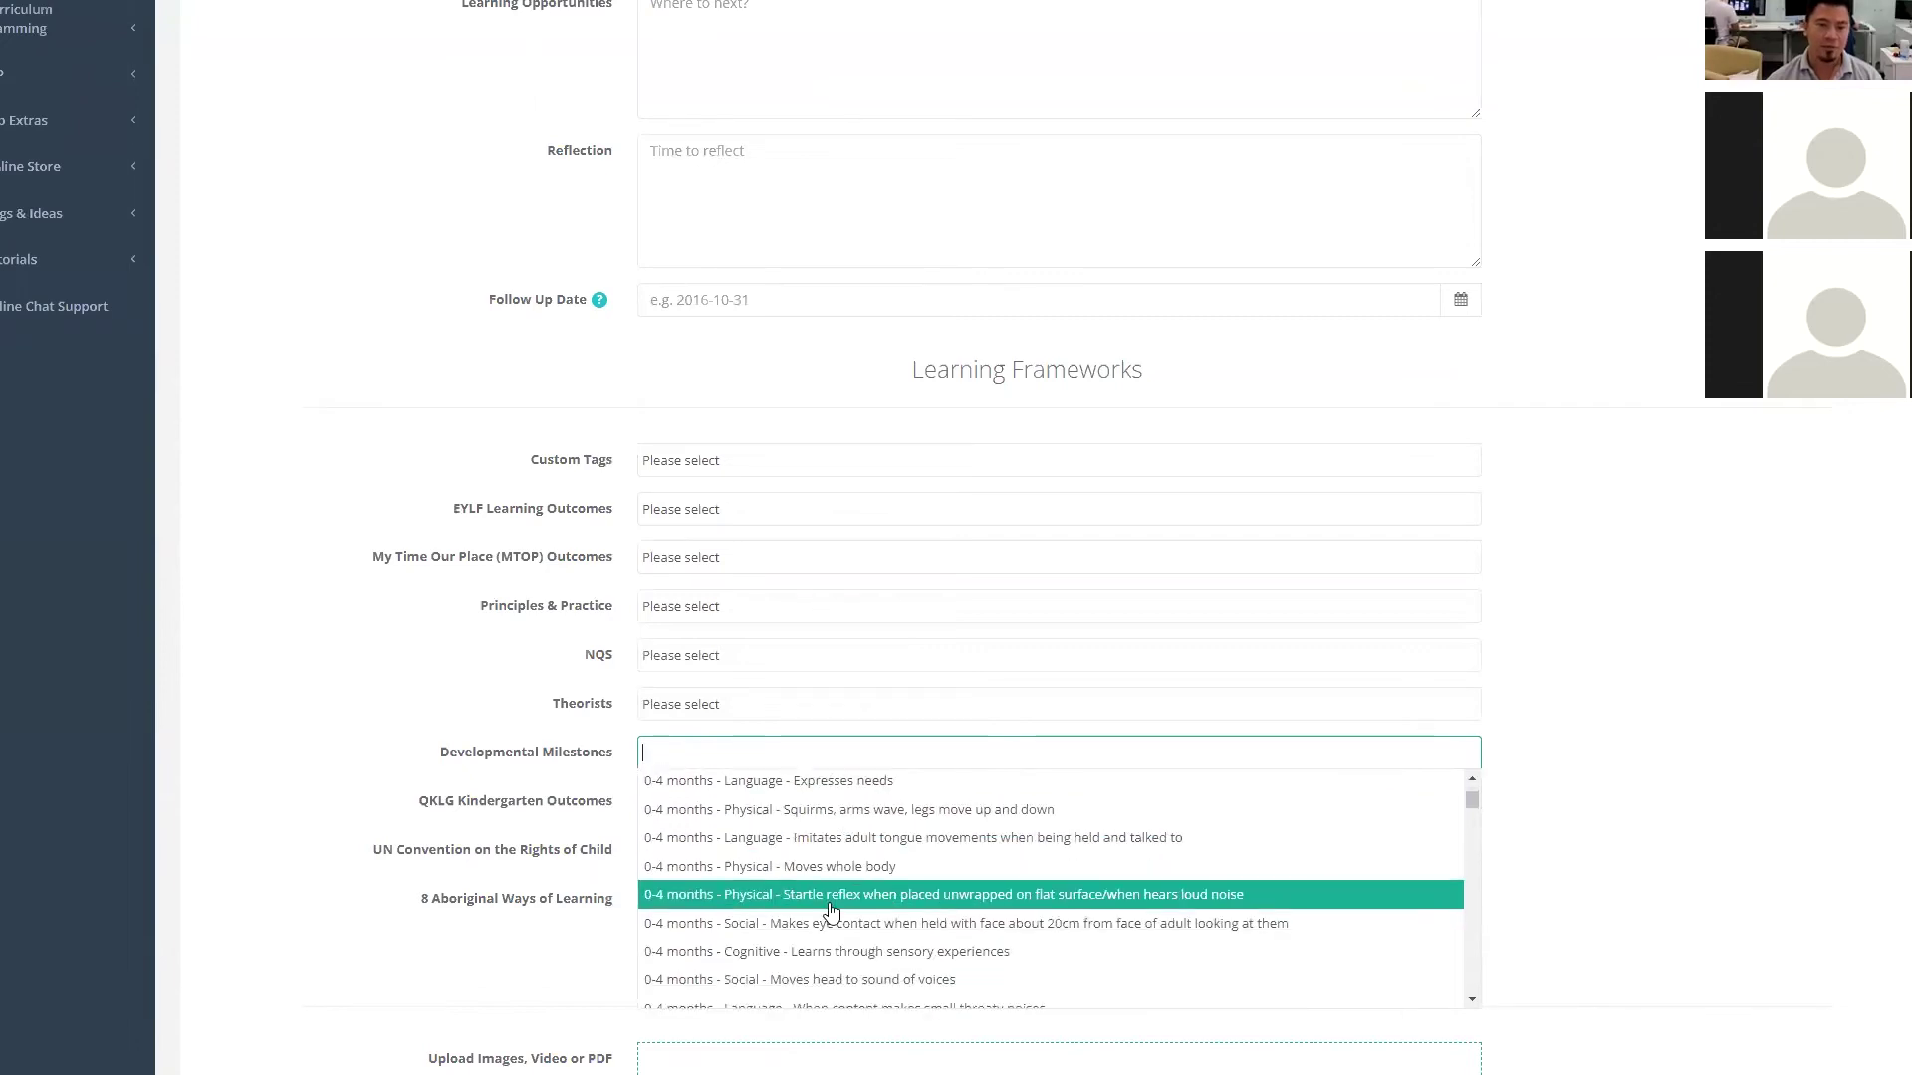
{"action": "left_click", "coordinate": [803, 932]}
{"action": "left_click", "coordinate": [1071, 742]}
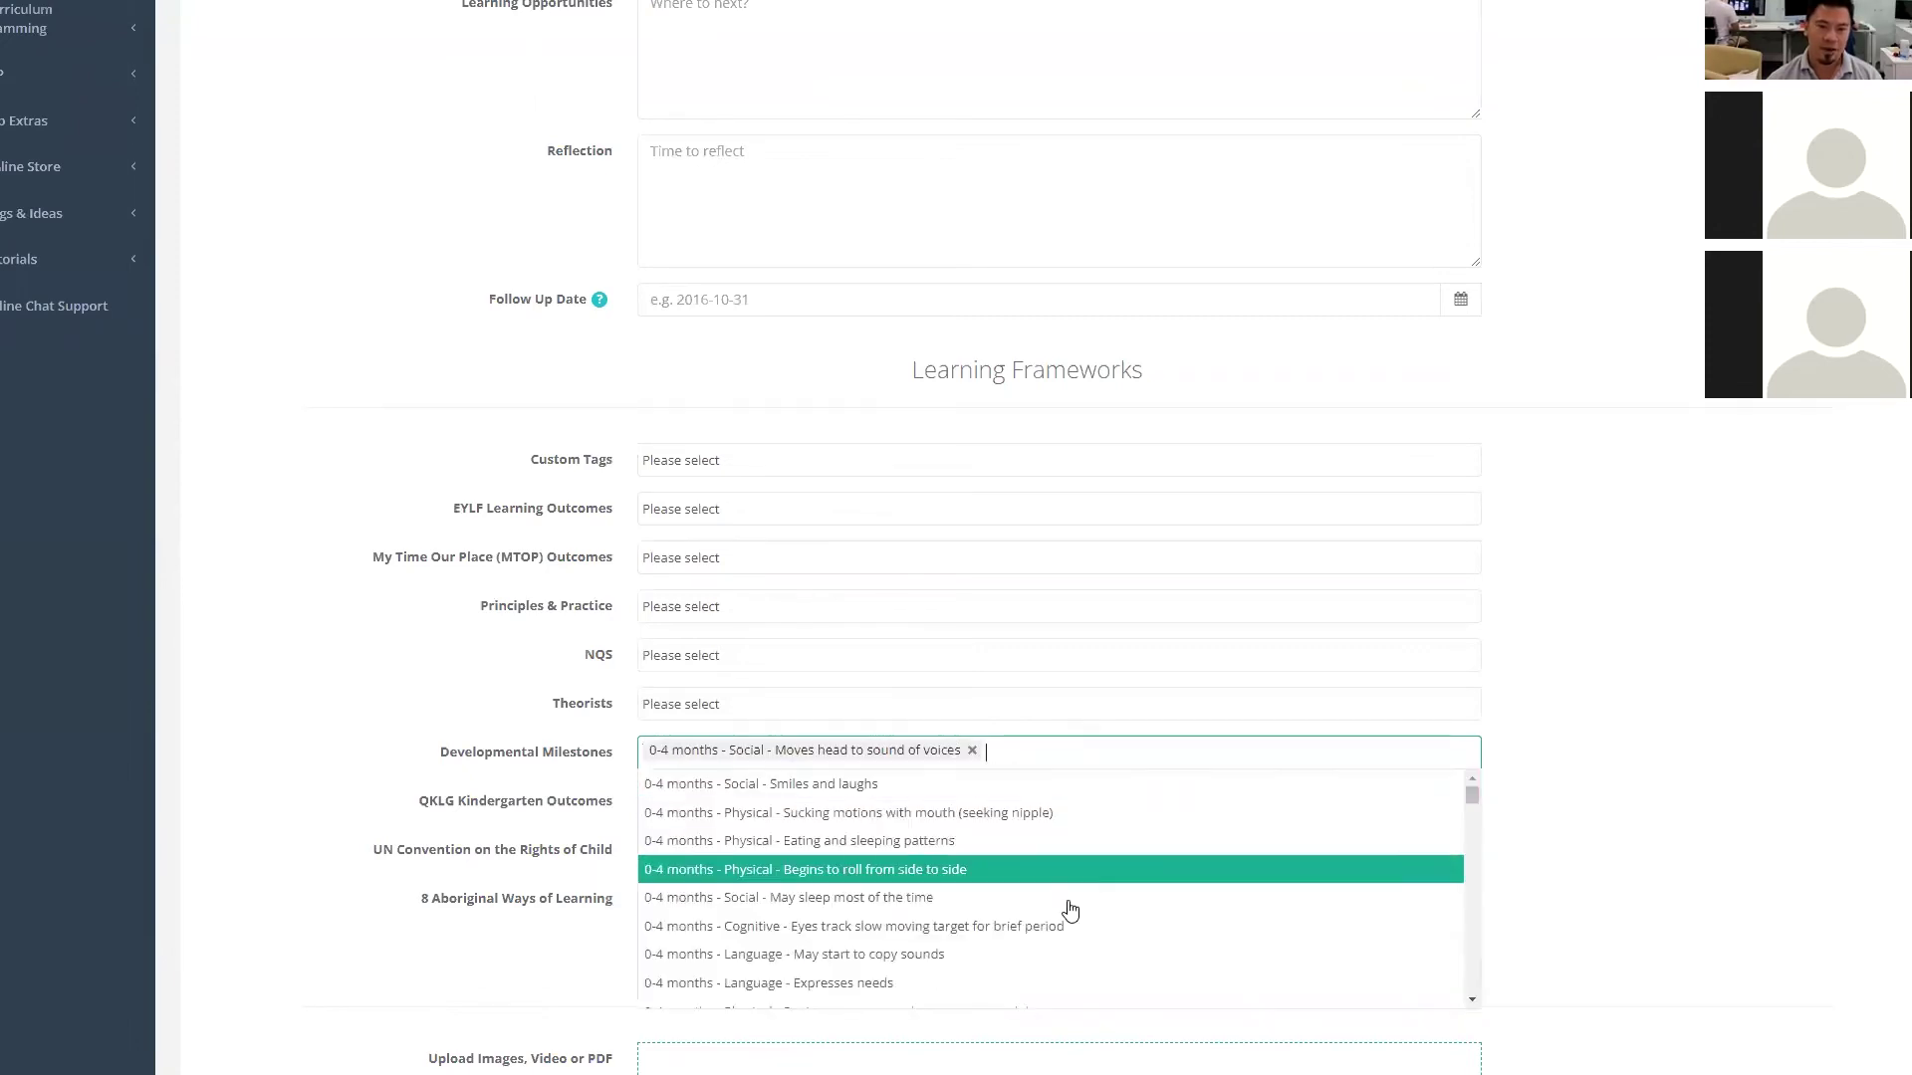
{"action": "scroll", "coordinate": [1070, 921], "scroll_direction": "down", "scroll_amount": 2}
{"action": "left_click", "coordinate": [1070, 921]}
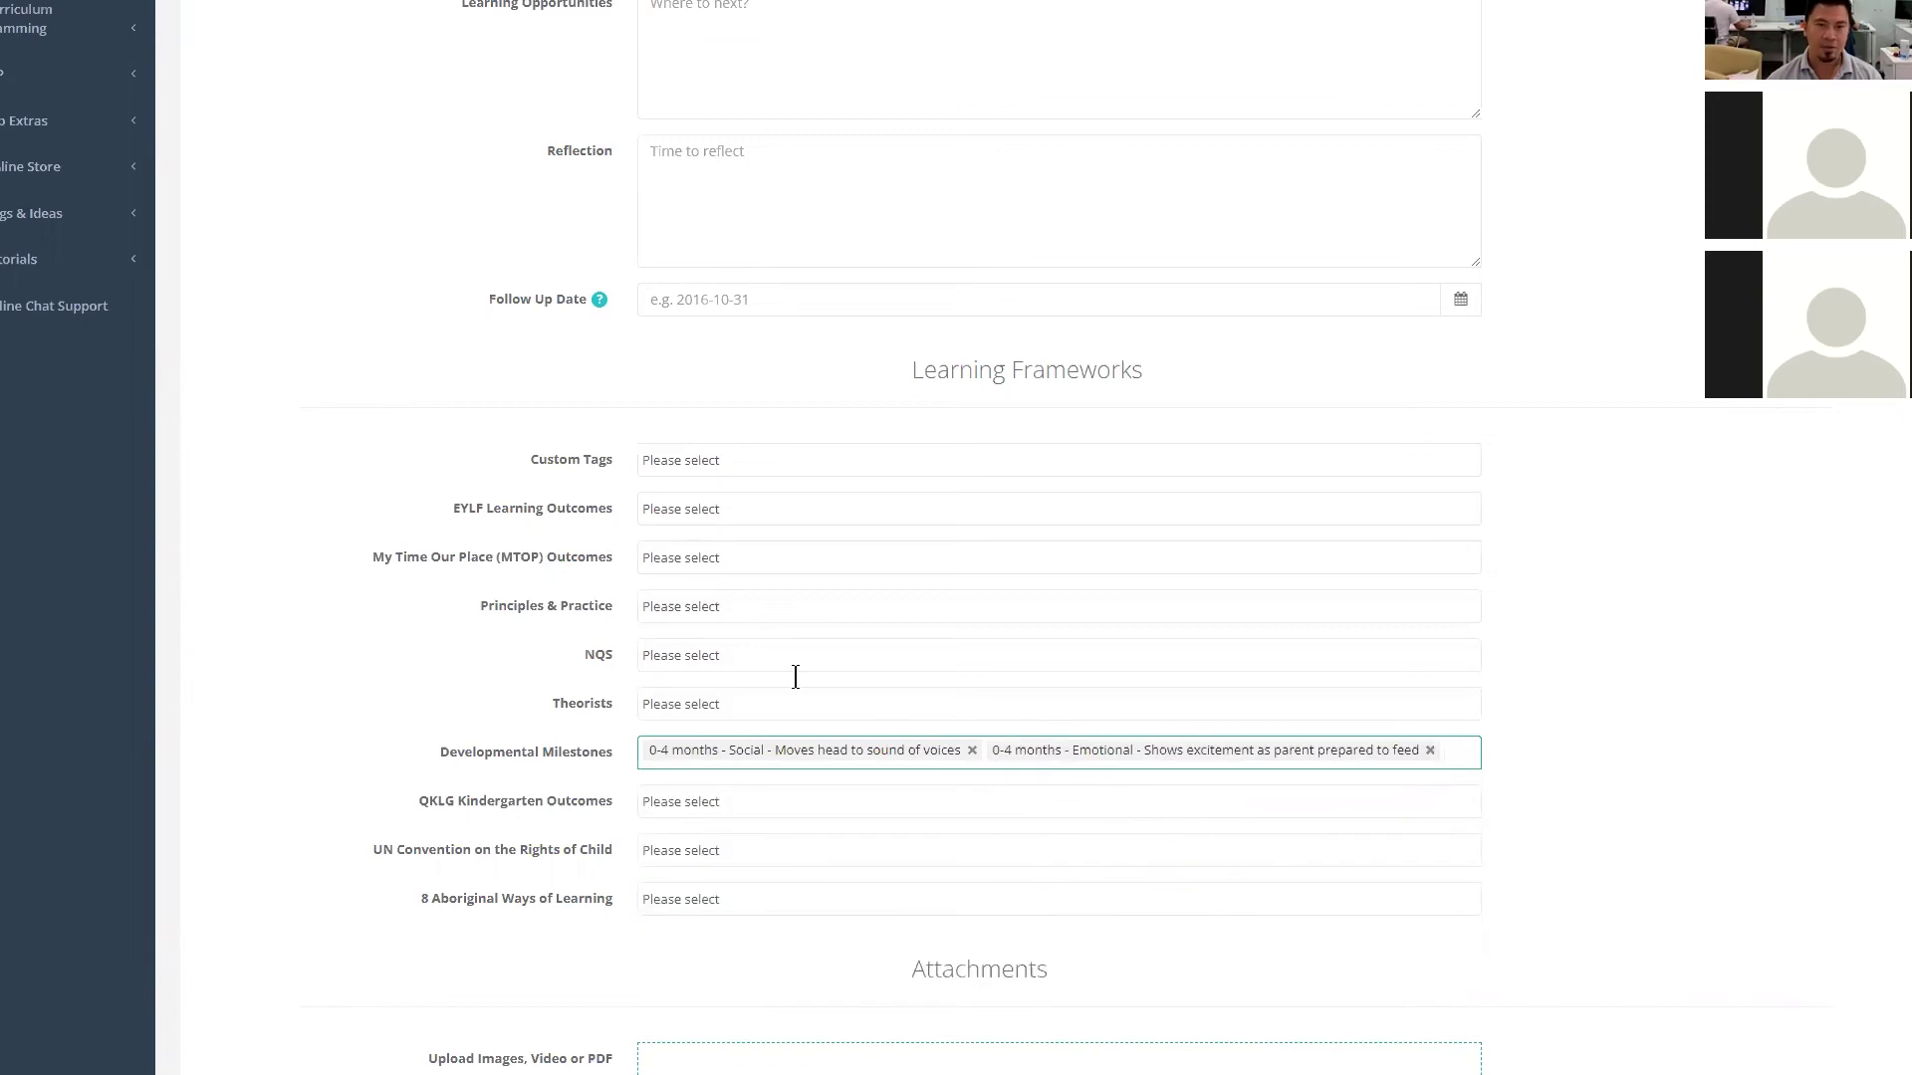
{"action": "scroll", "coordinate": [795, 677], "scroll_direction": "up", "scroll_amount": 12}
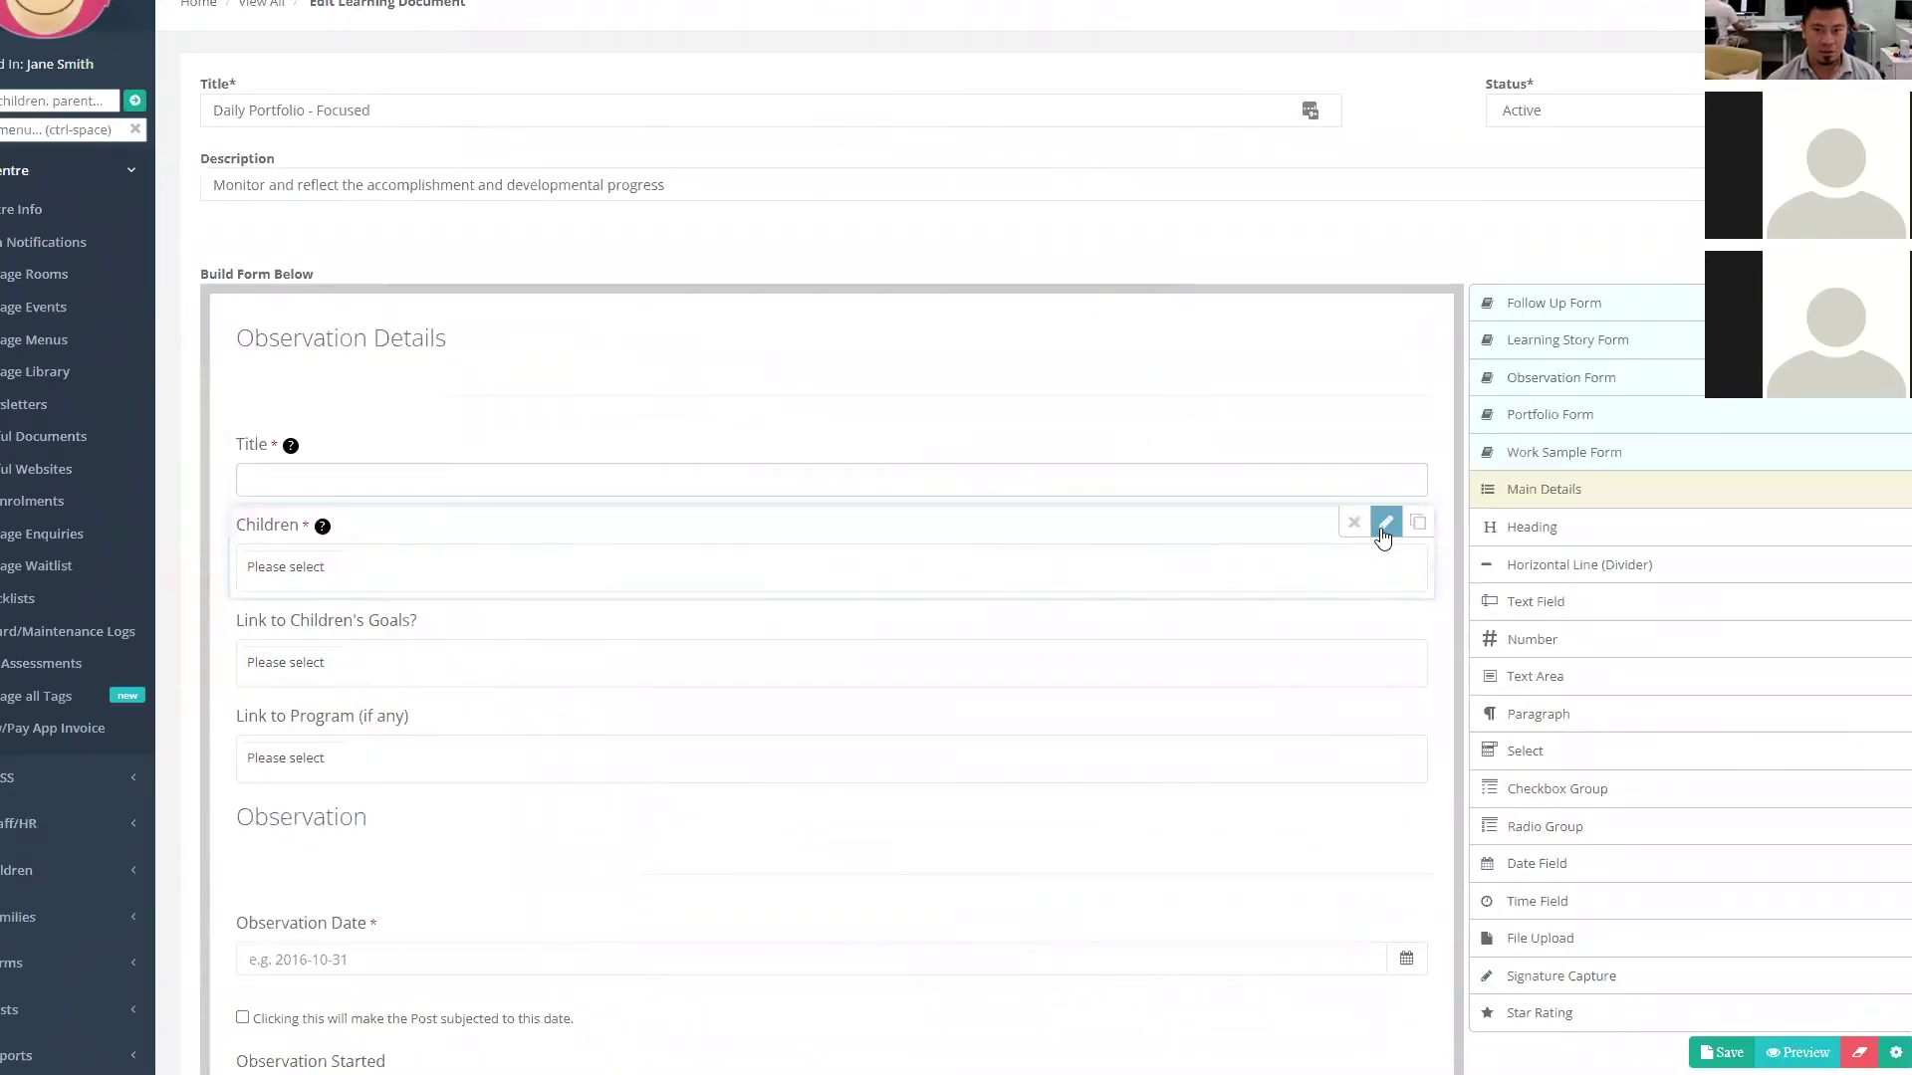
- Disallow multiple selections for the Children field in the Daily Portfolio - Focused learning document and save it
{"action": "left_click", "coordinate": [1384, 523]}
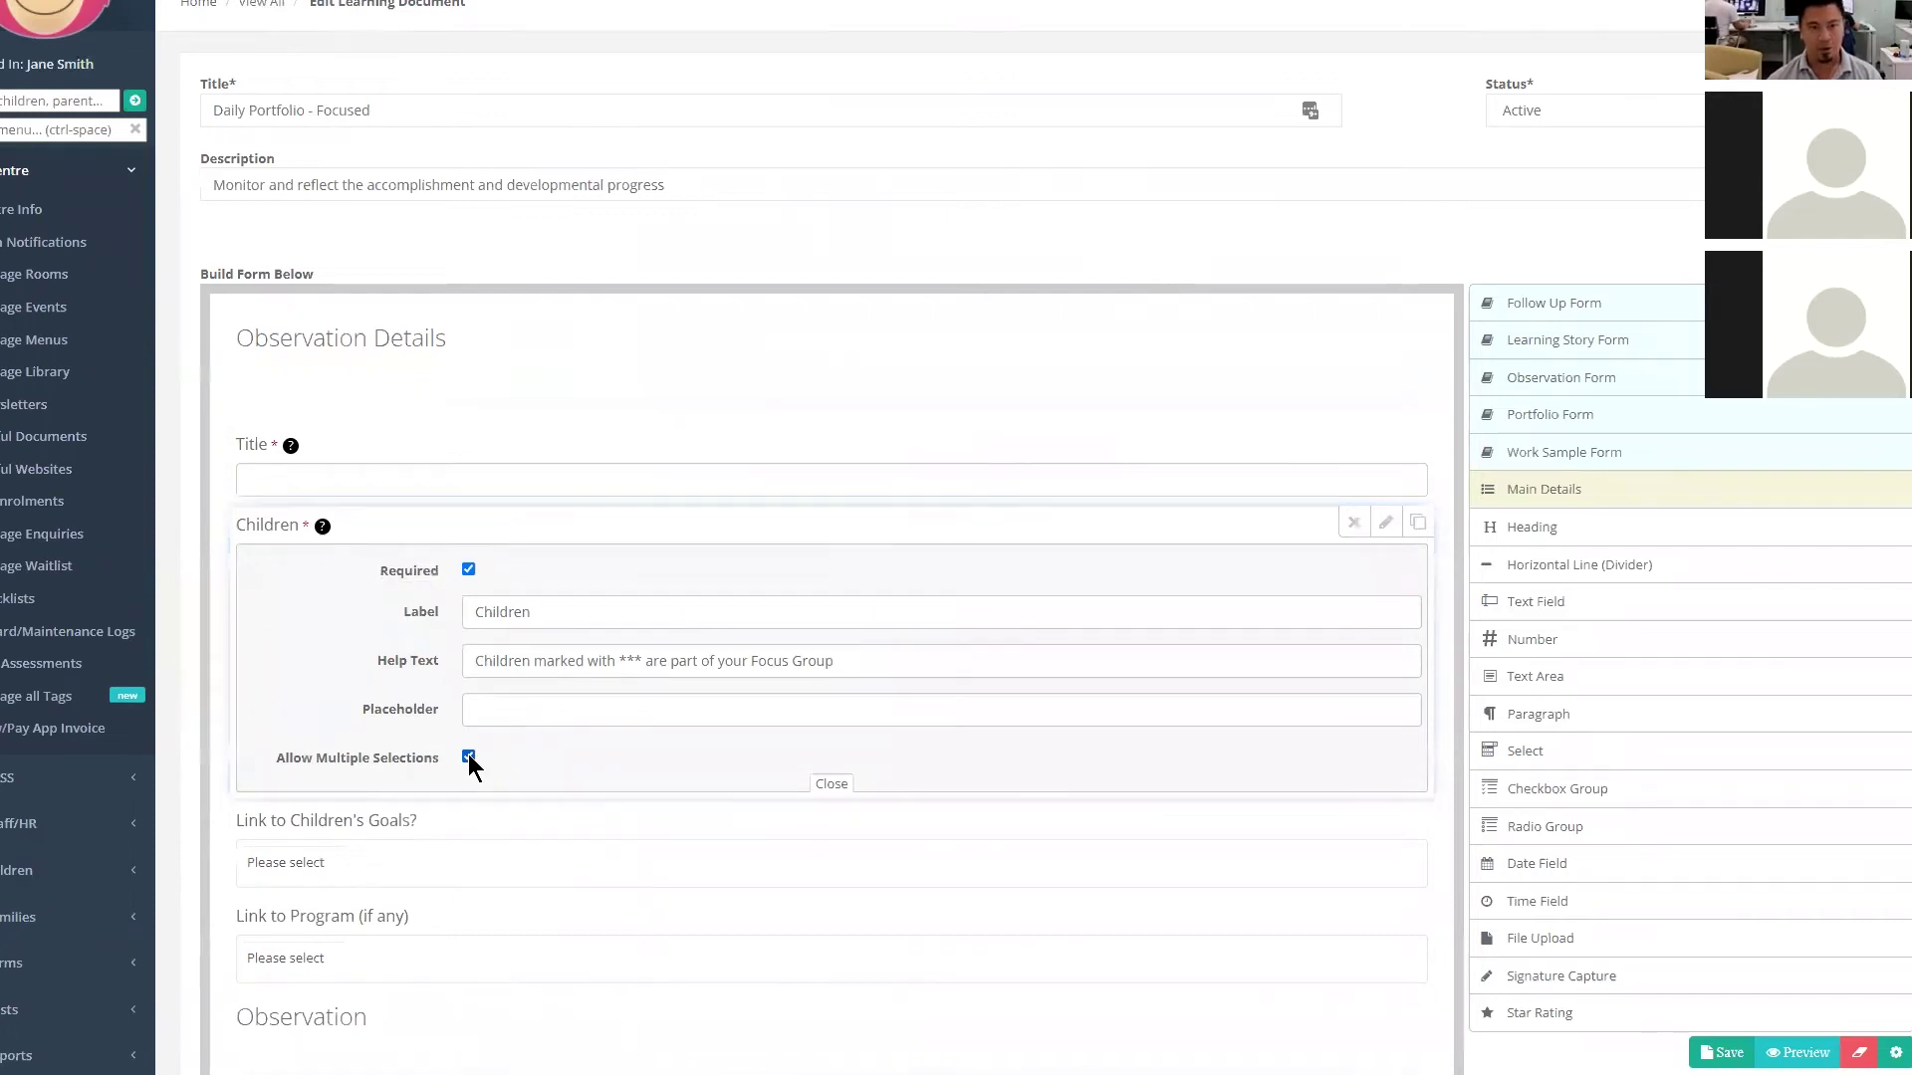
{"action": "left_click", "coordinate": [468, 758]}
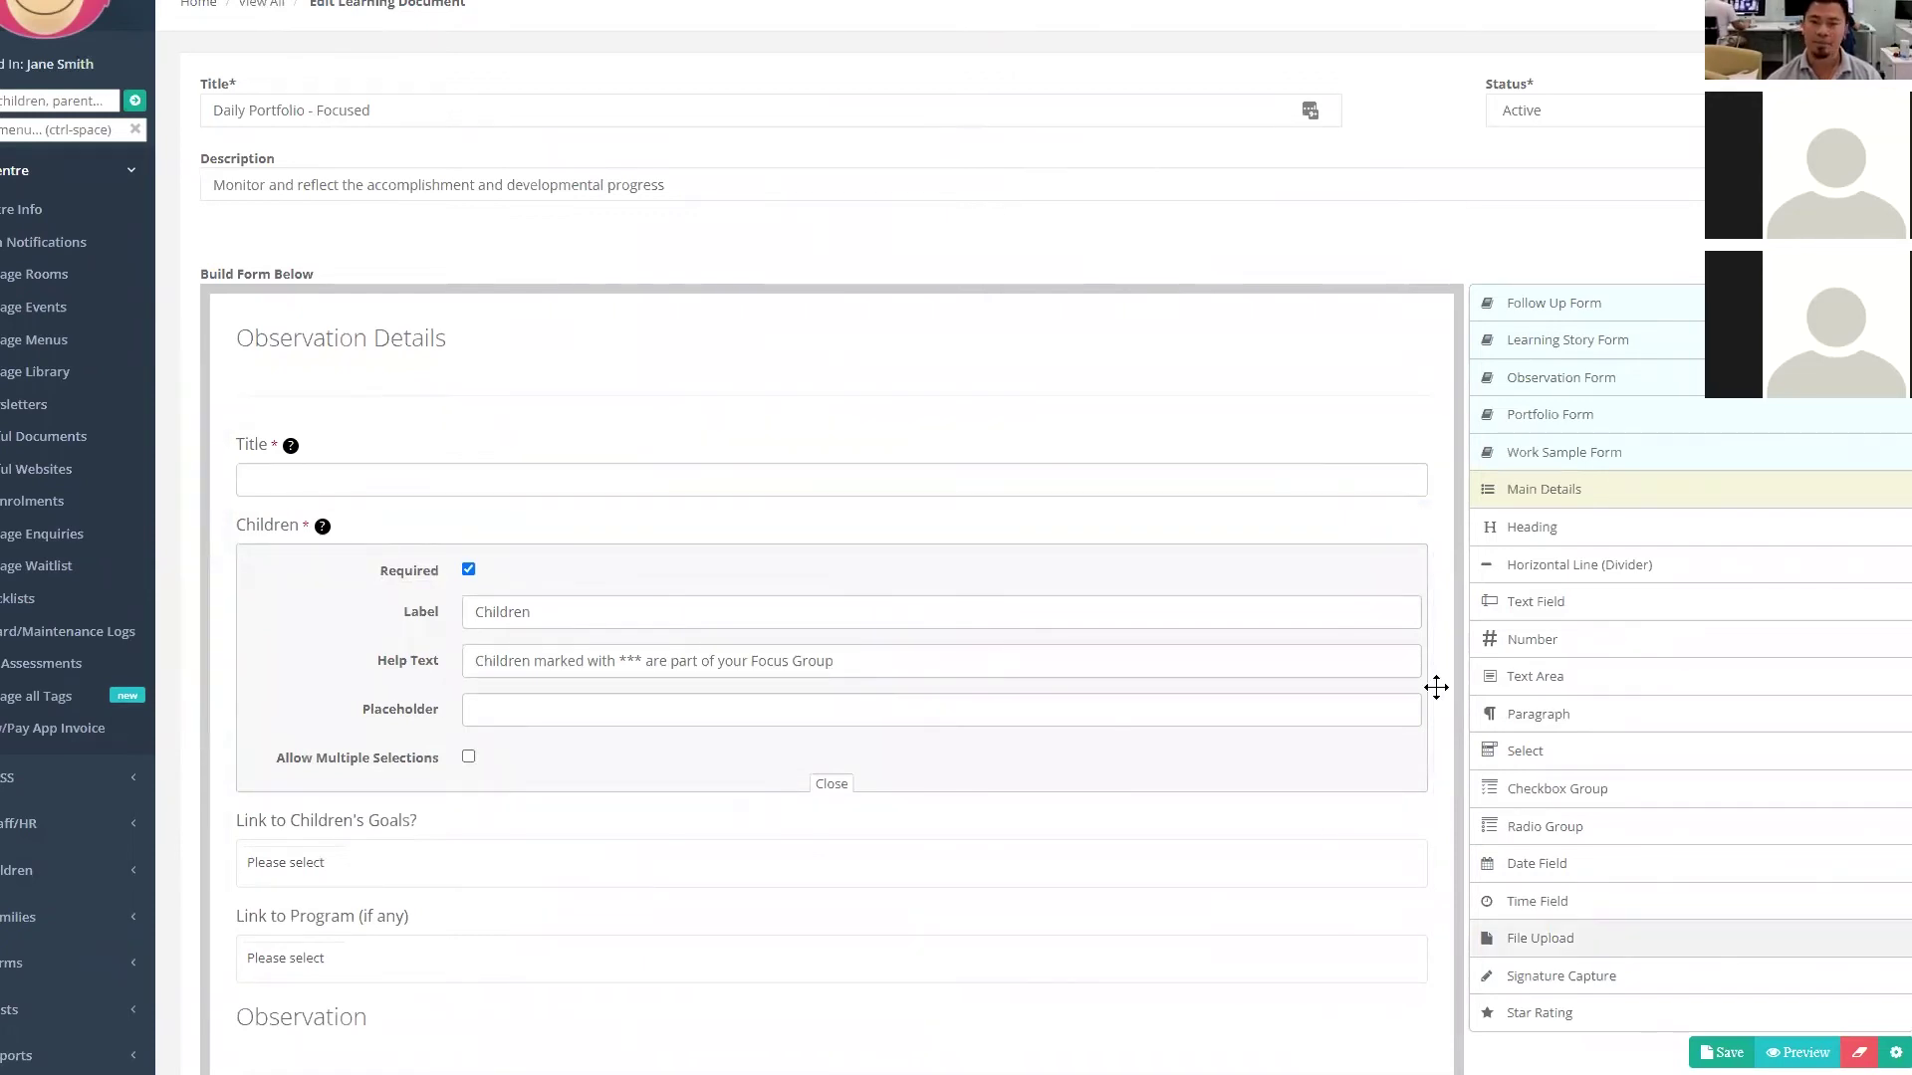
{"action": "left_click", "coordinate": [1730, 1057]}
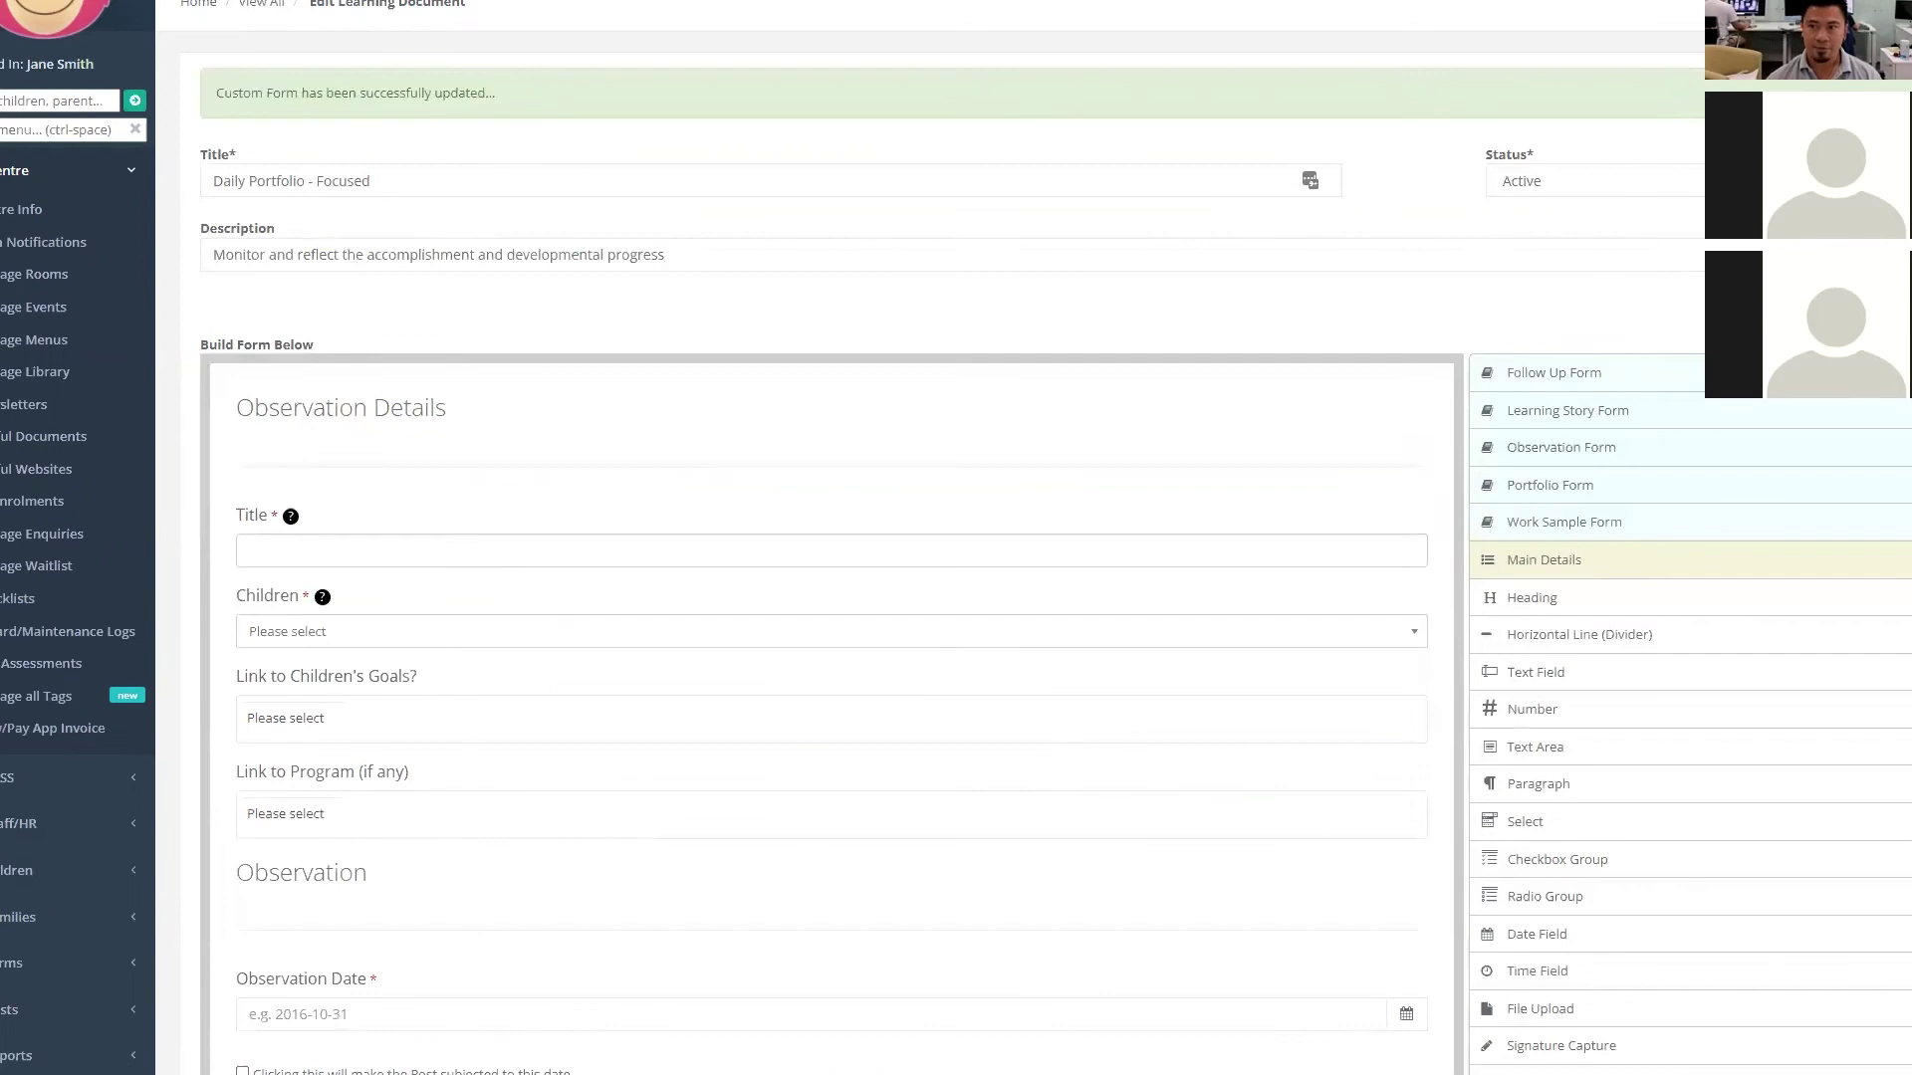
- Return to a blank form for adding a child's portfolio and set its portfolio type to Daily Portfolio - Focused
{"action": "left_click", "coordinate": [72, 868]}
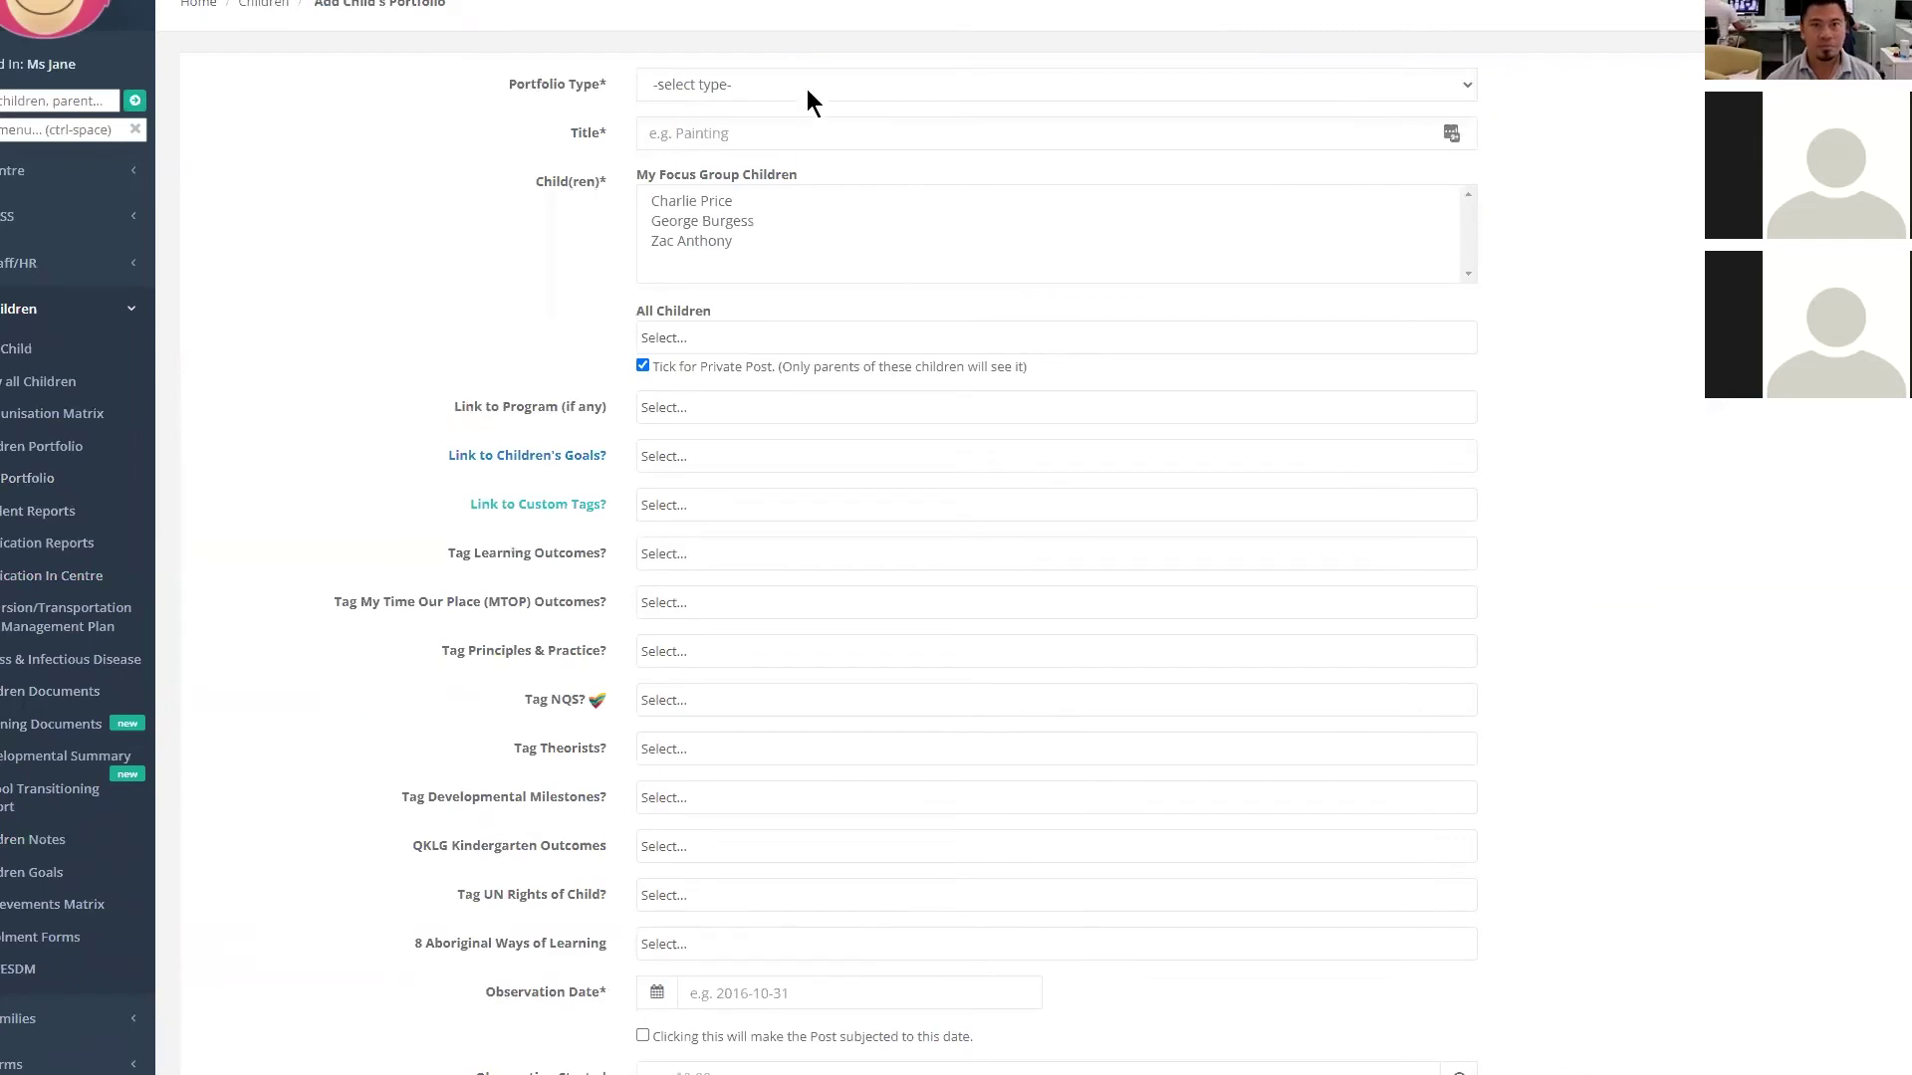
{"action": "left_click", "coordinate": [806, 85]}
{"action": "left_click", "coordinate": [813, 270]}
- Search for the child by name and select that single child for the portfolio entry
{"action": "left_click", "coordinate": [761, 293]}
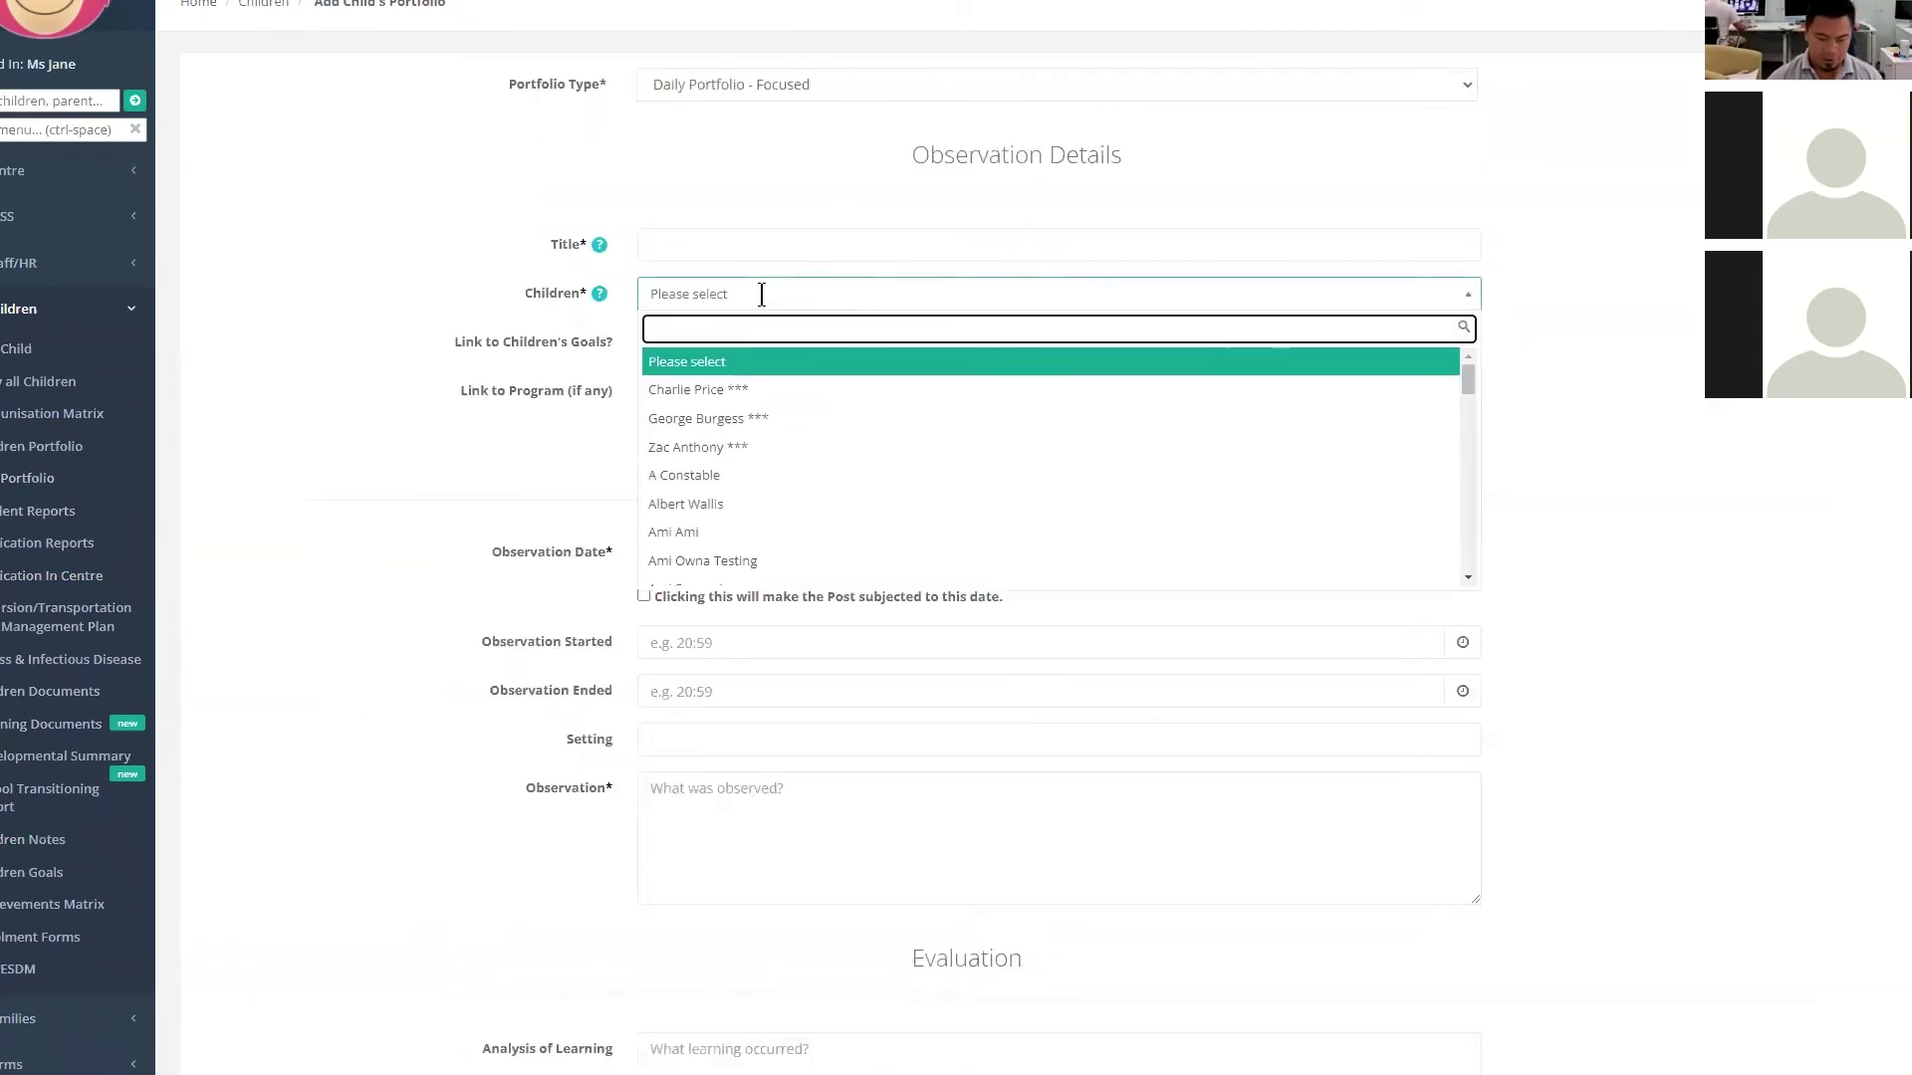
{"action": "type", "text": "om"}
{"action": "key", "text": "Down"}
{"action": "key", "text": "Return"}
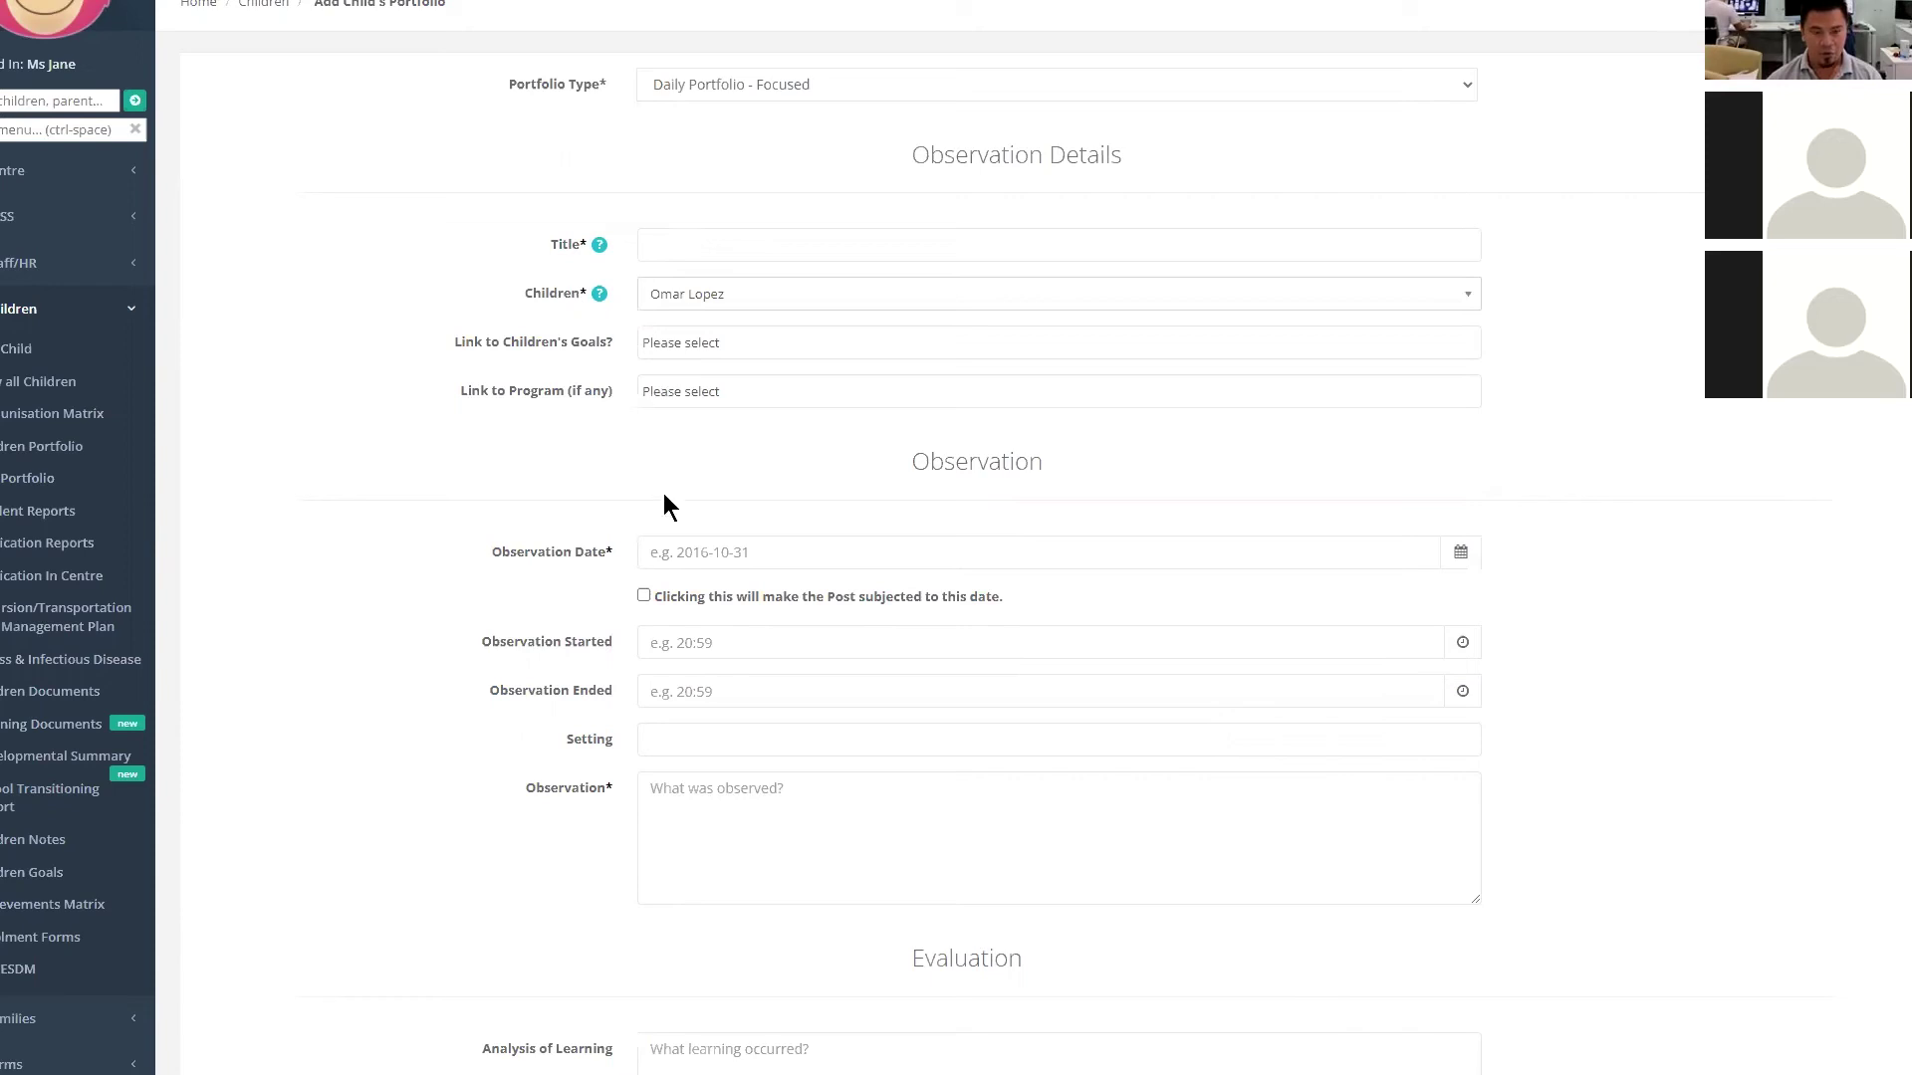
- Set the portfolio entry's title to "Building confidence with his counting" from the clipboard history
{"action": "scroll", "coordinate": [622, 450], "scroll_direction": "down", "scroll_amount": 4}
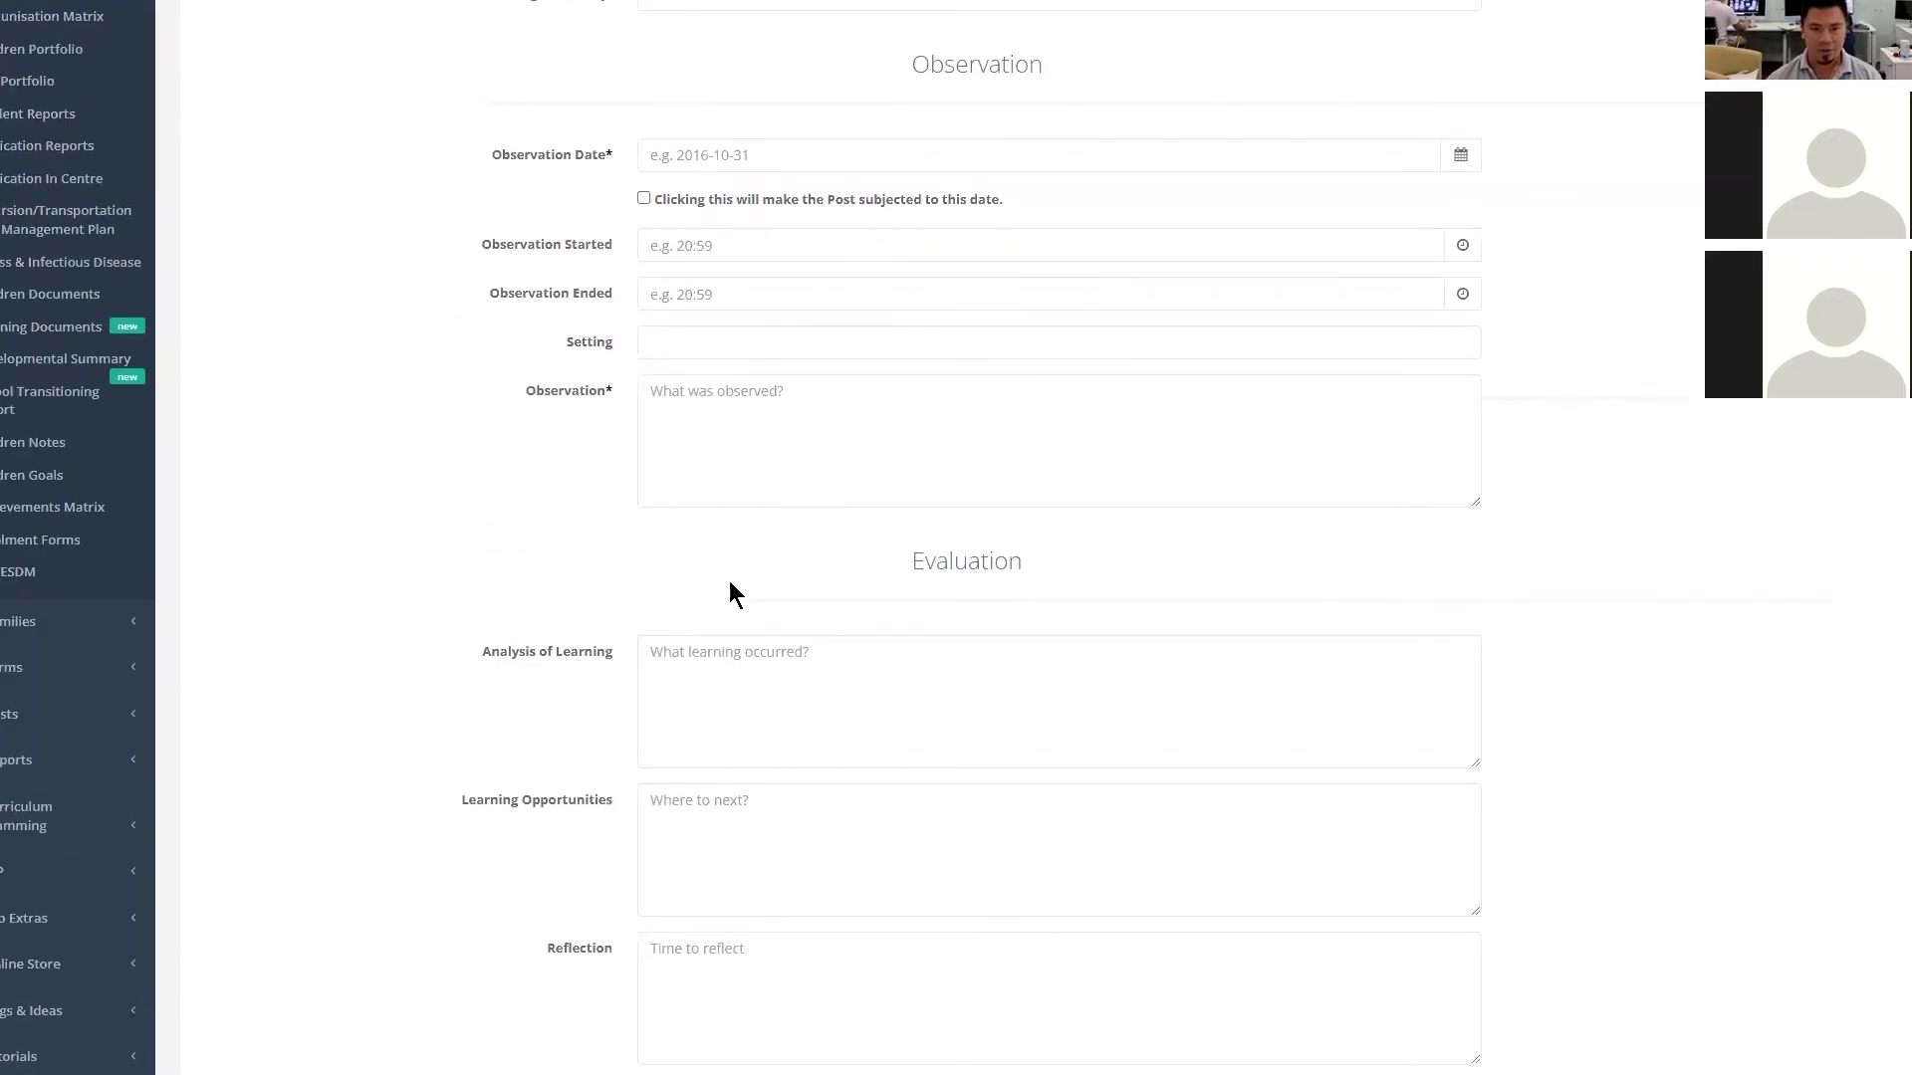
{"action": "scroll", "coordinate": [648, 807], "scroll_direction": "down", "scroll_amount": 5}
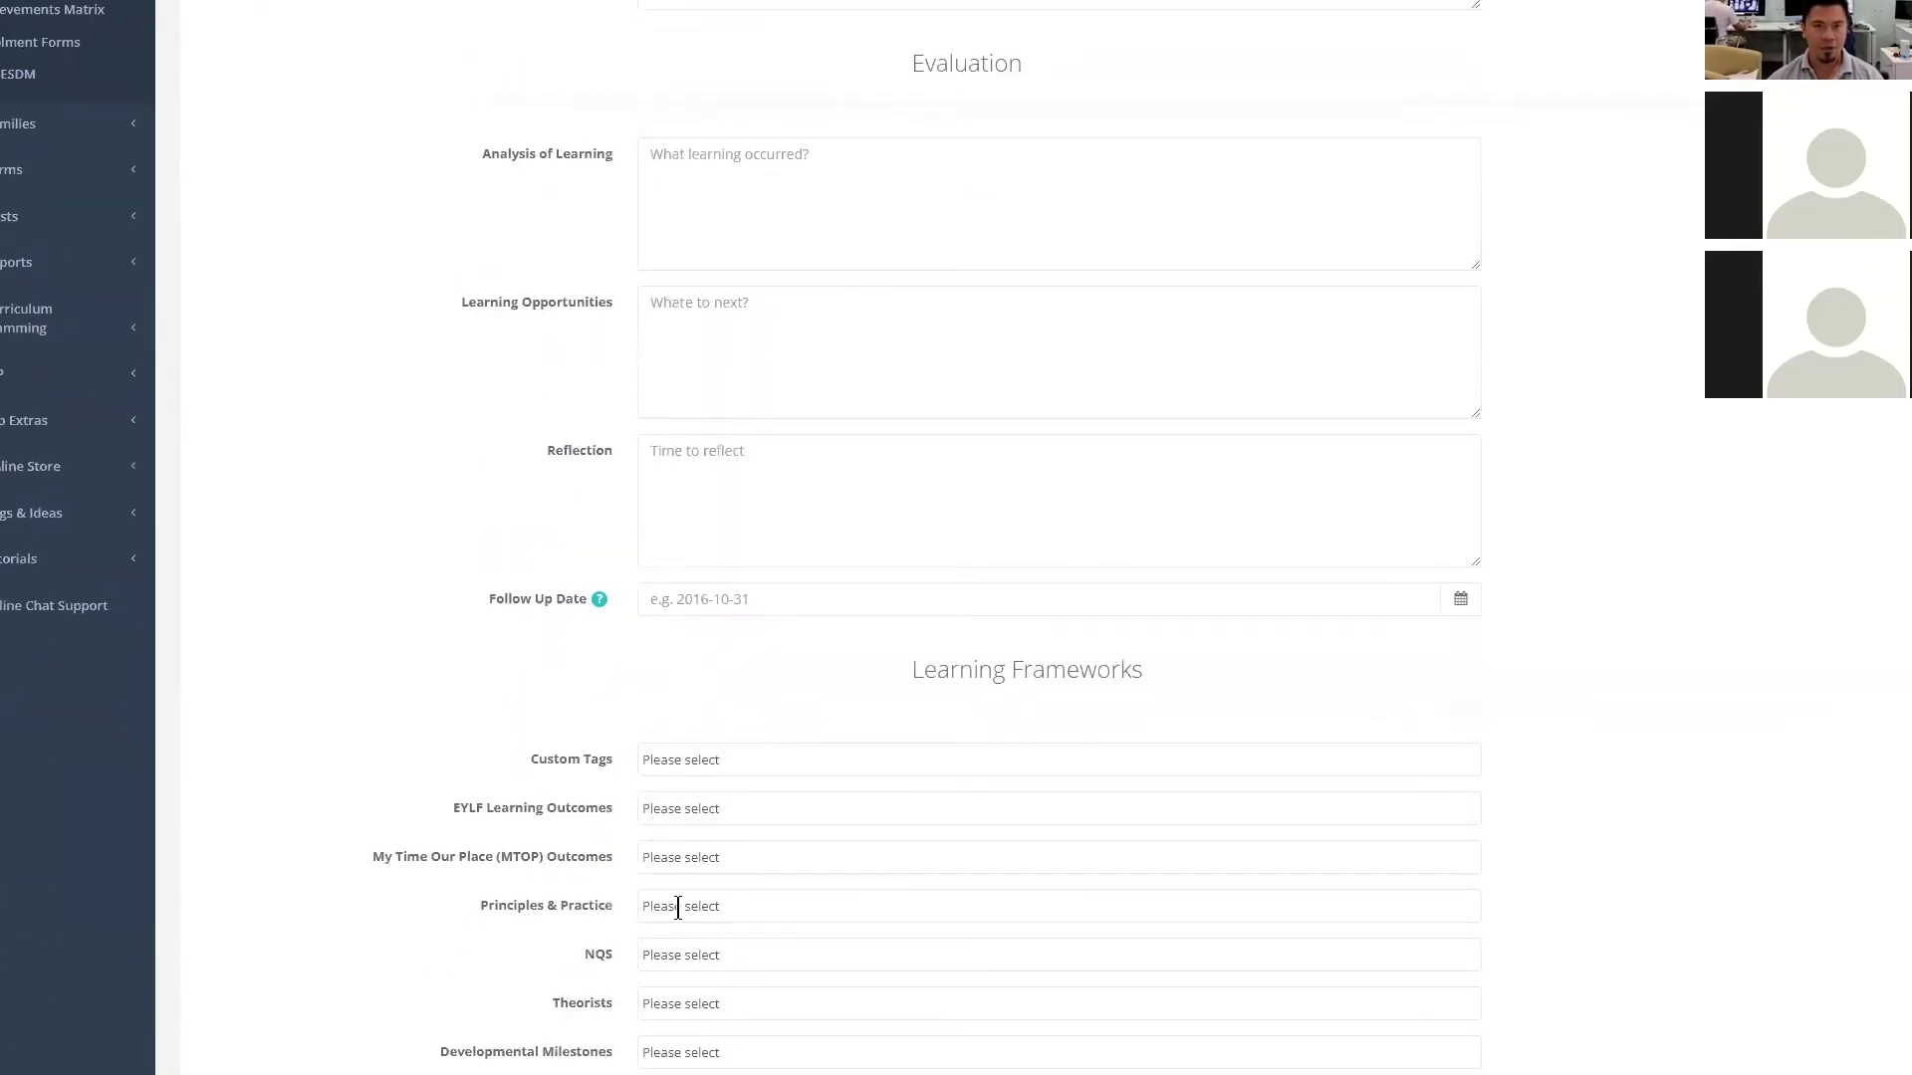
{"action": "scroll", "coordinate": [670, 627], "scroll_direction": "up", "scroll_amount": 6}
{"action": "scroll", "coordinate": [597, 289], "scroll_direction": "up", "scroll_amount": 2}
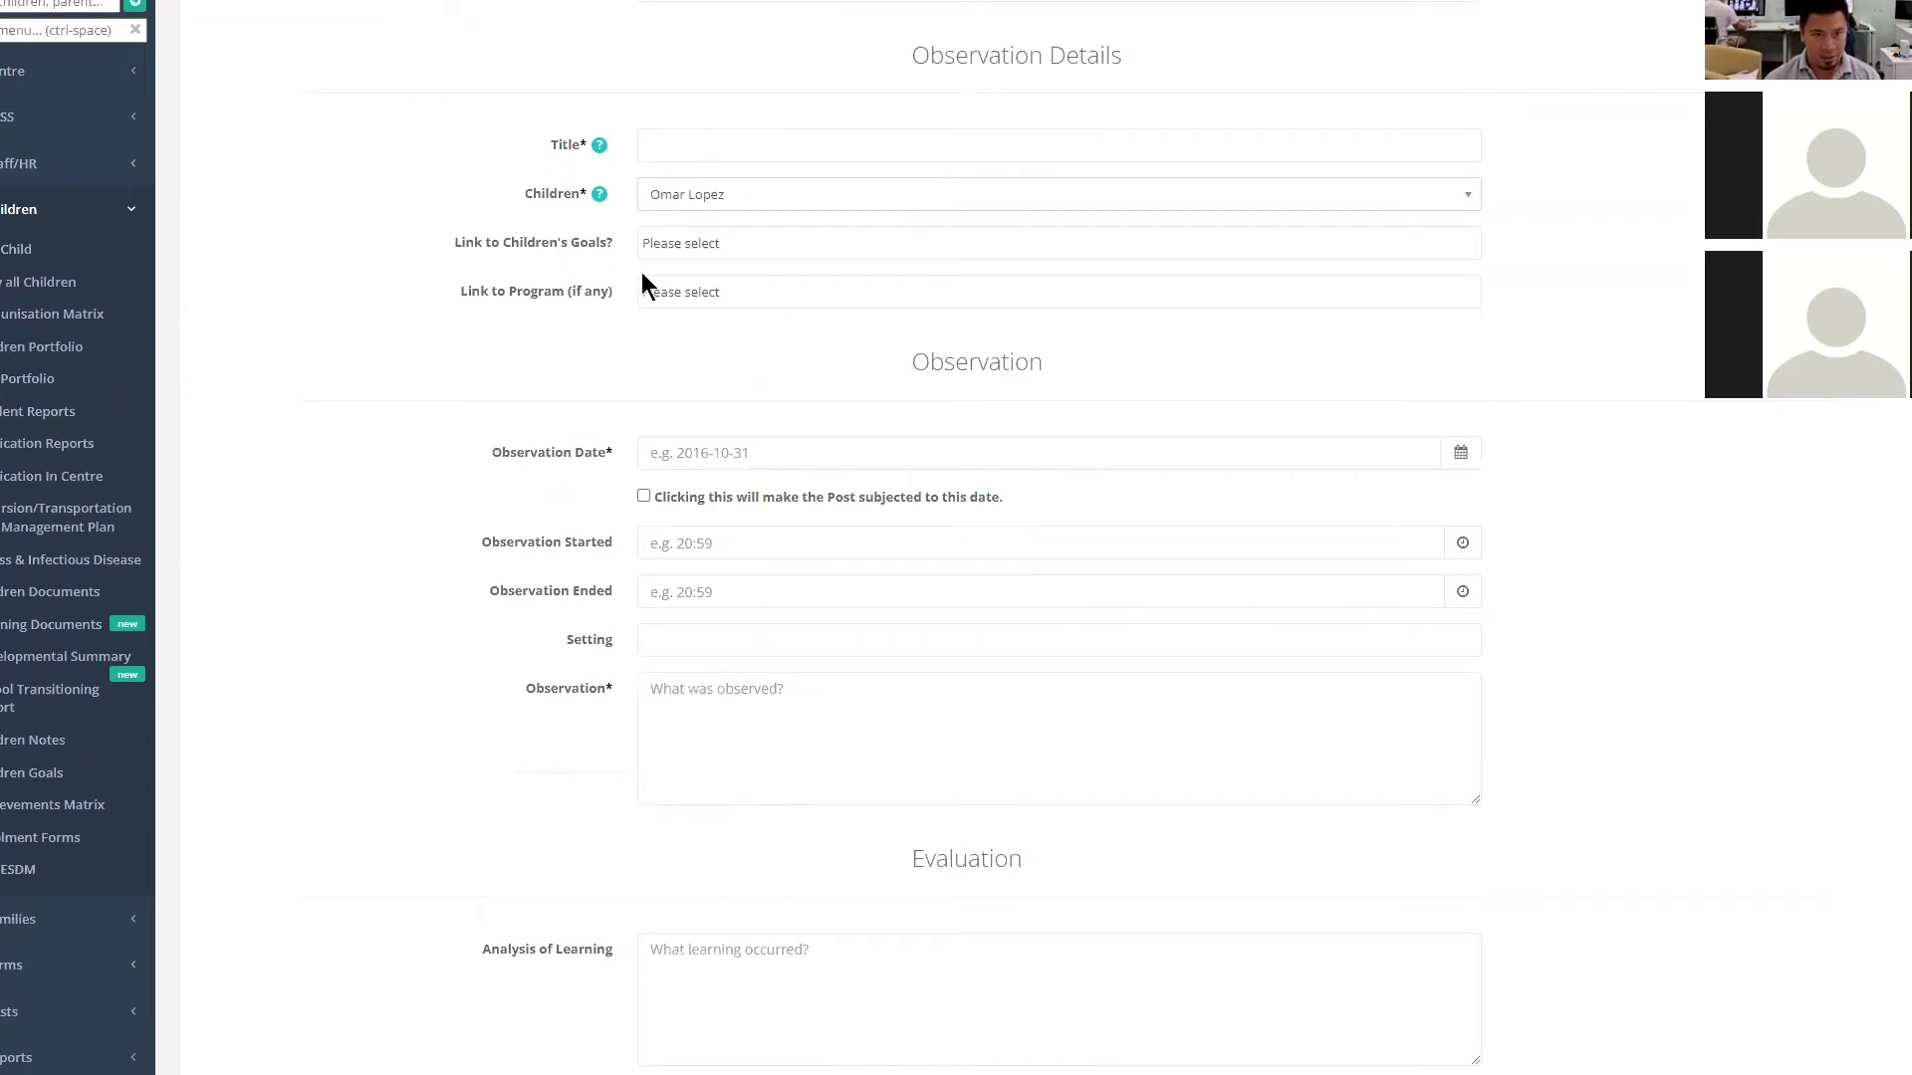
{"action": "scroll", "coordinate": [695, 110], "scroll_direction": "up", "scroll_amount": 1}
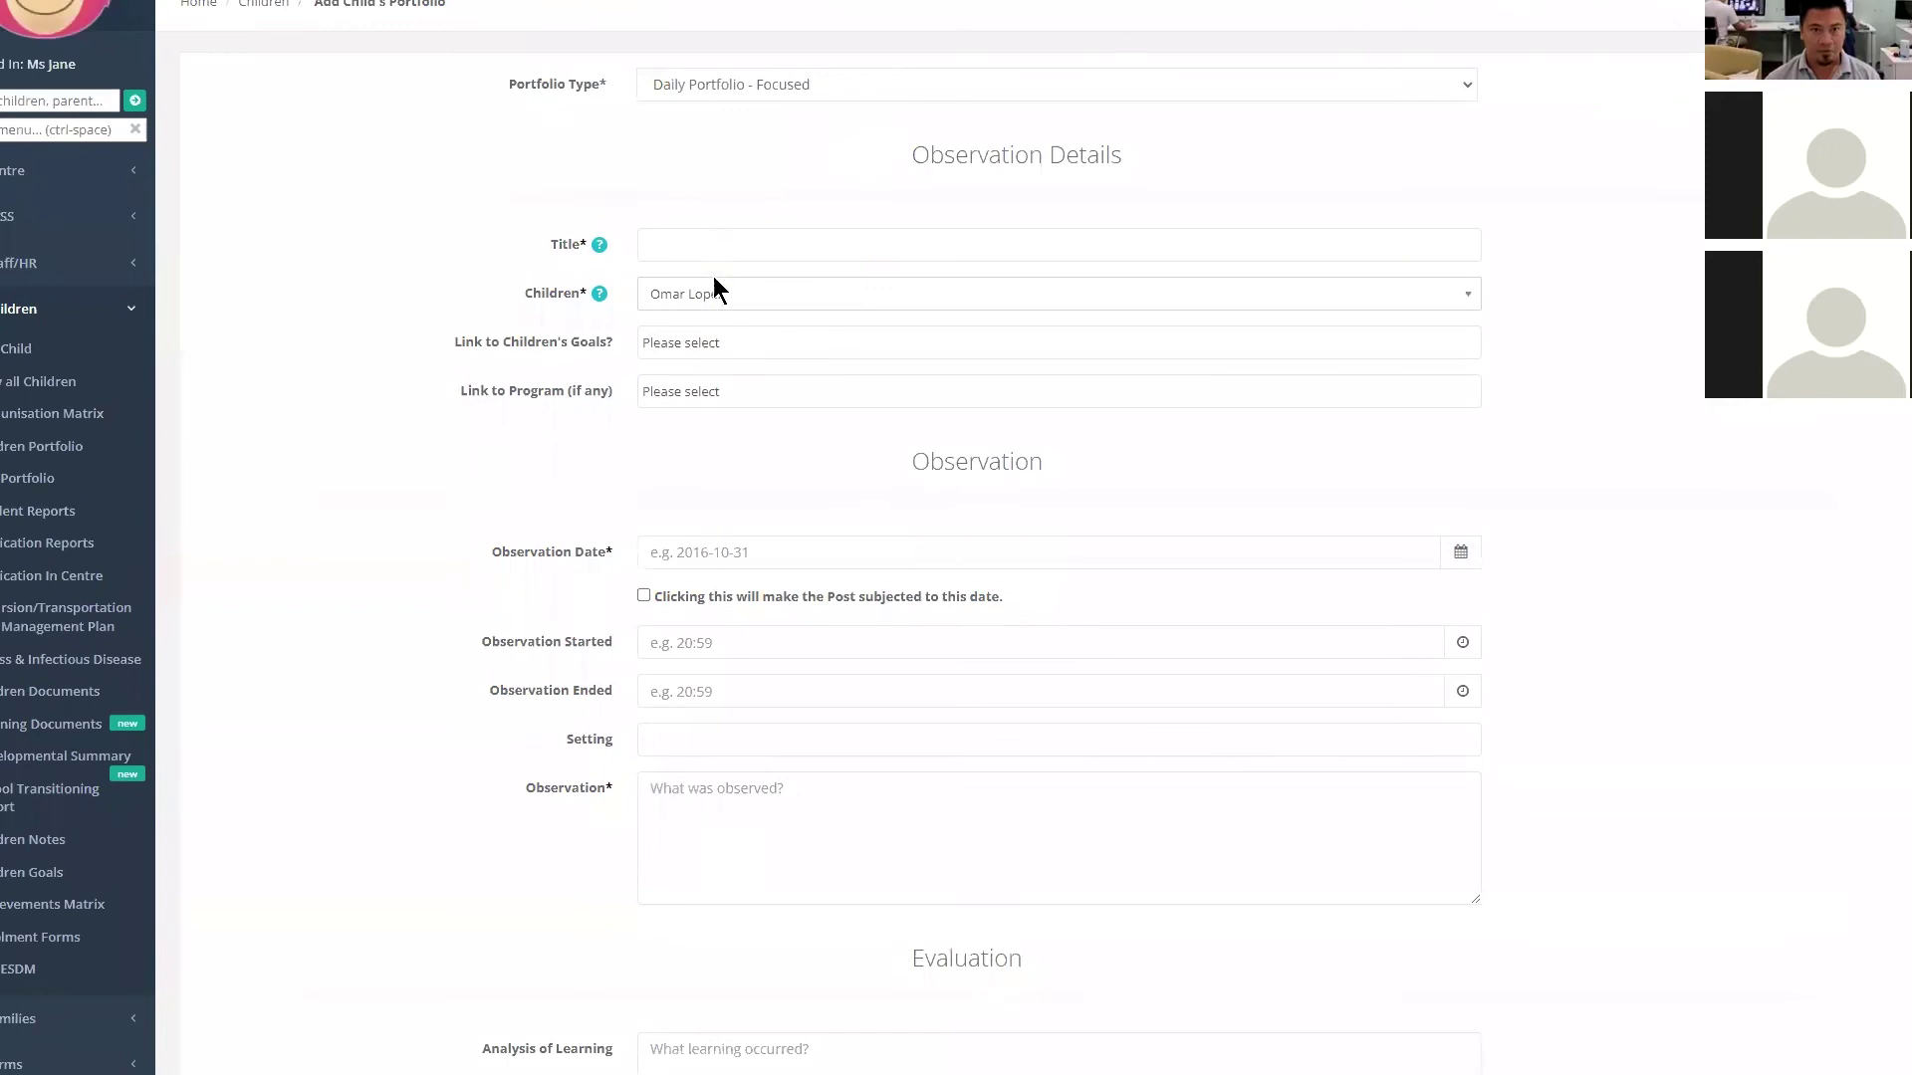
{"action": "left_click", "coordinate": [772, 245]}
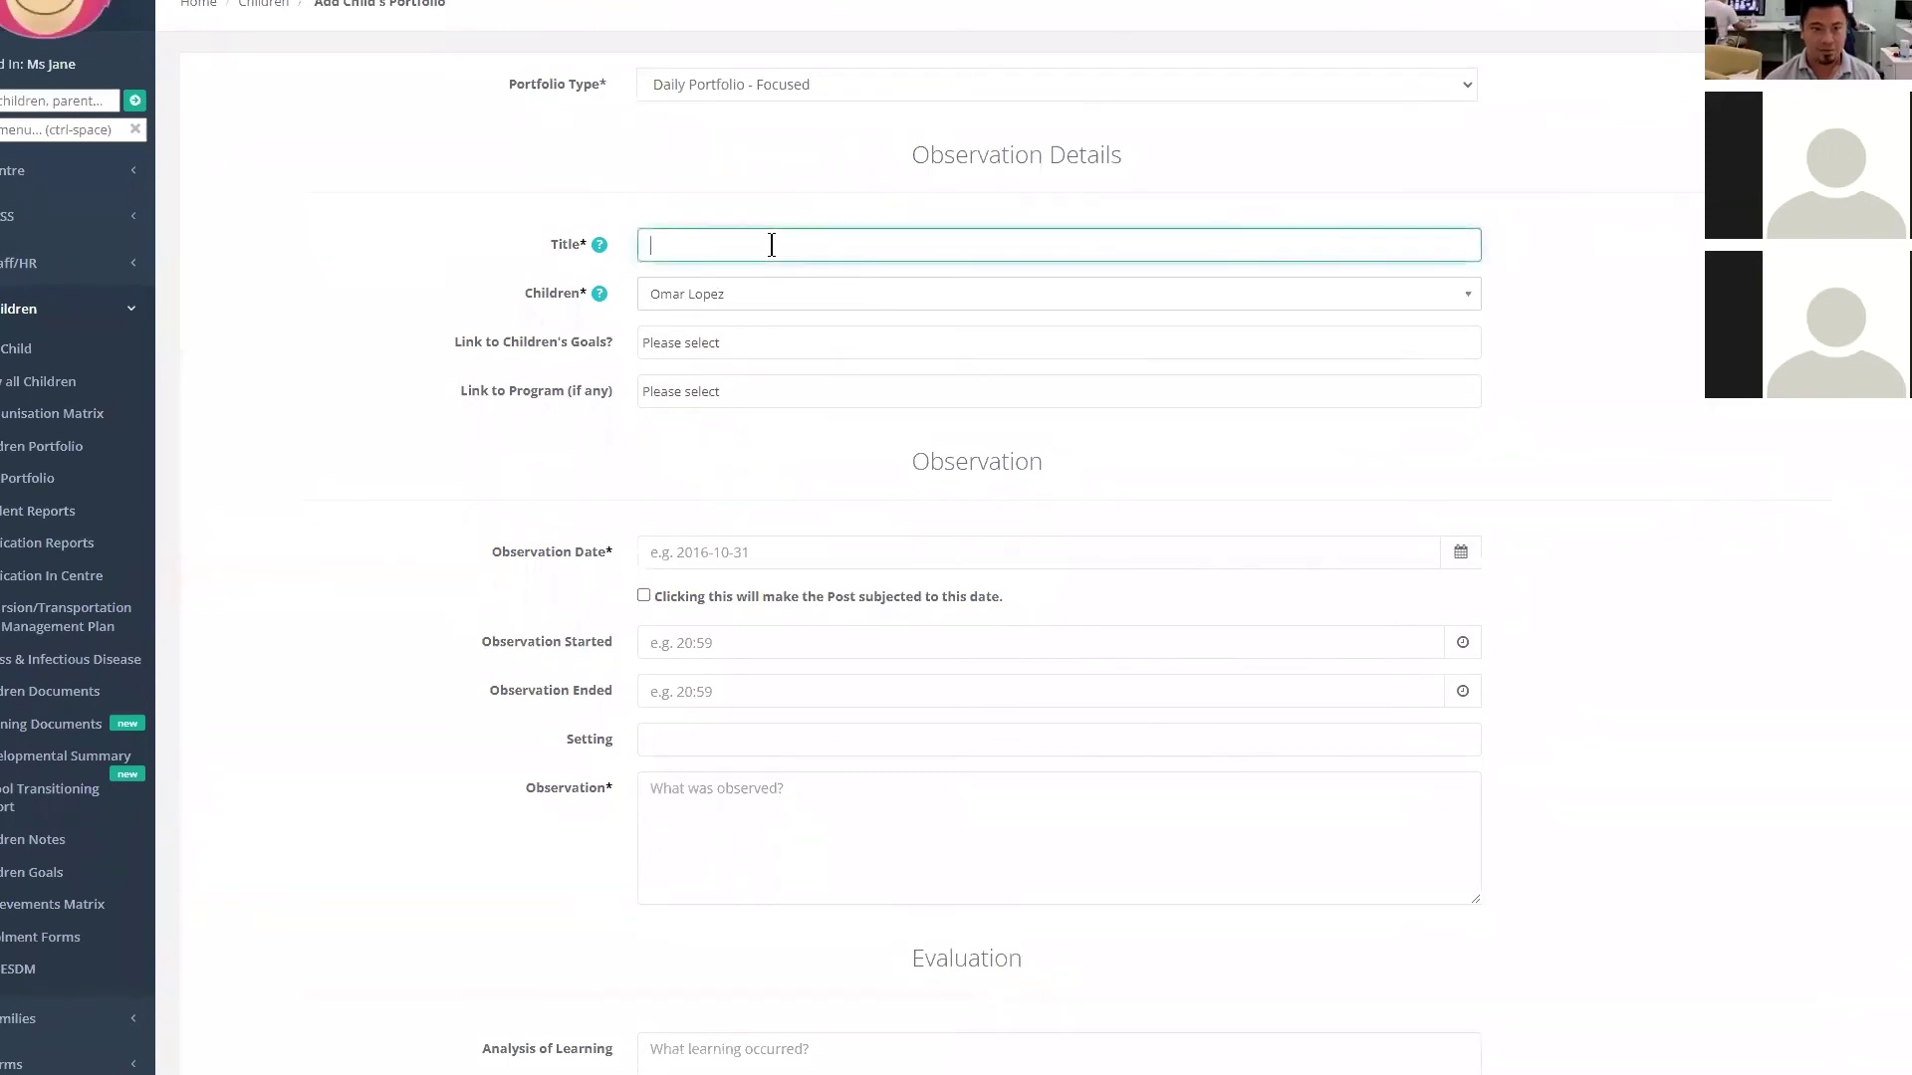
{"action": "key", "text": "super+v"}
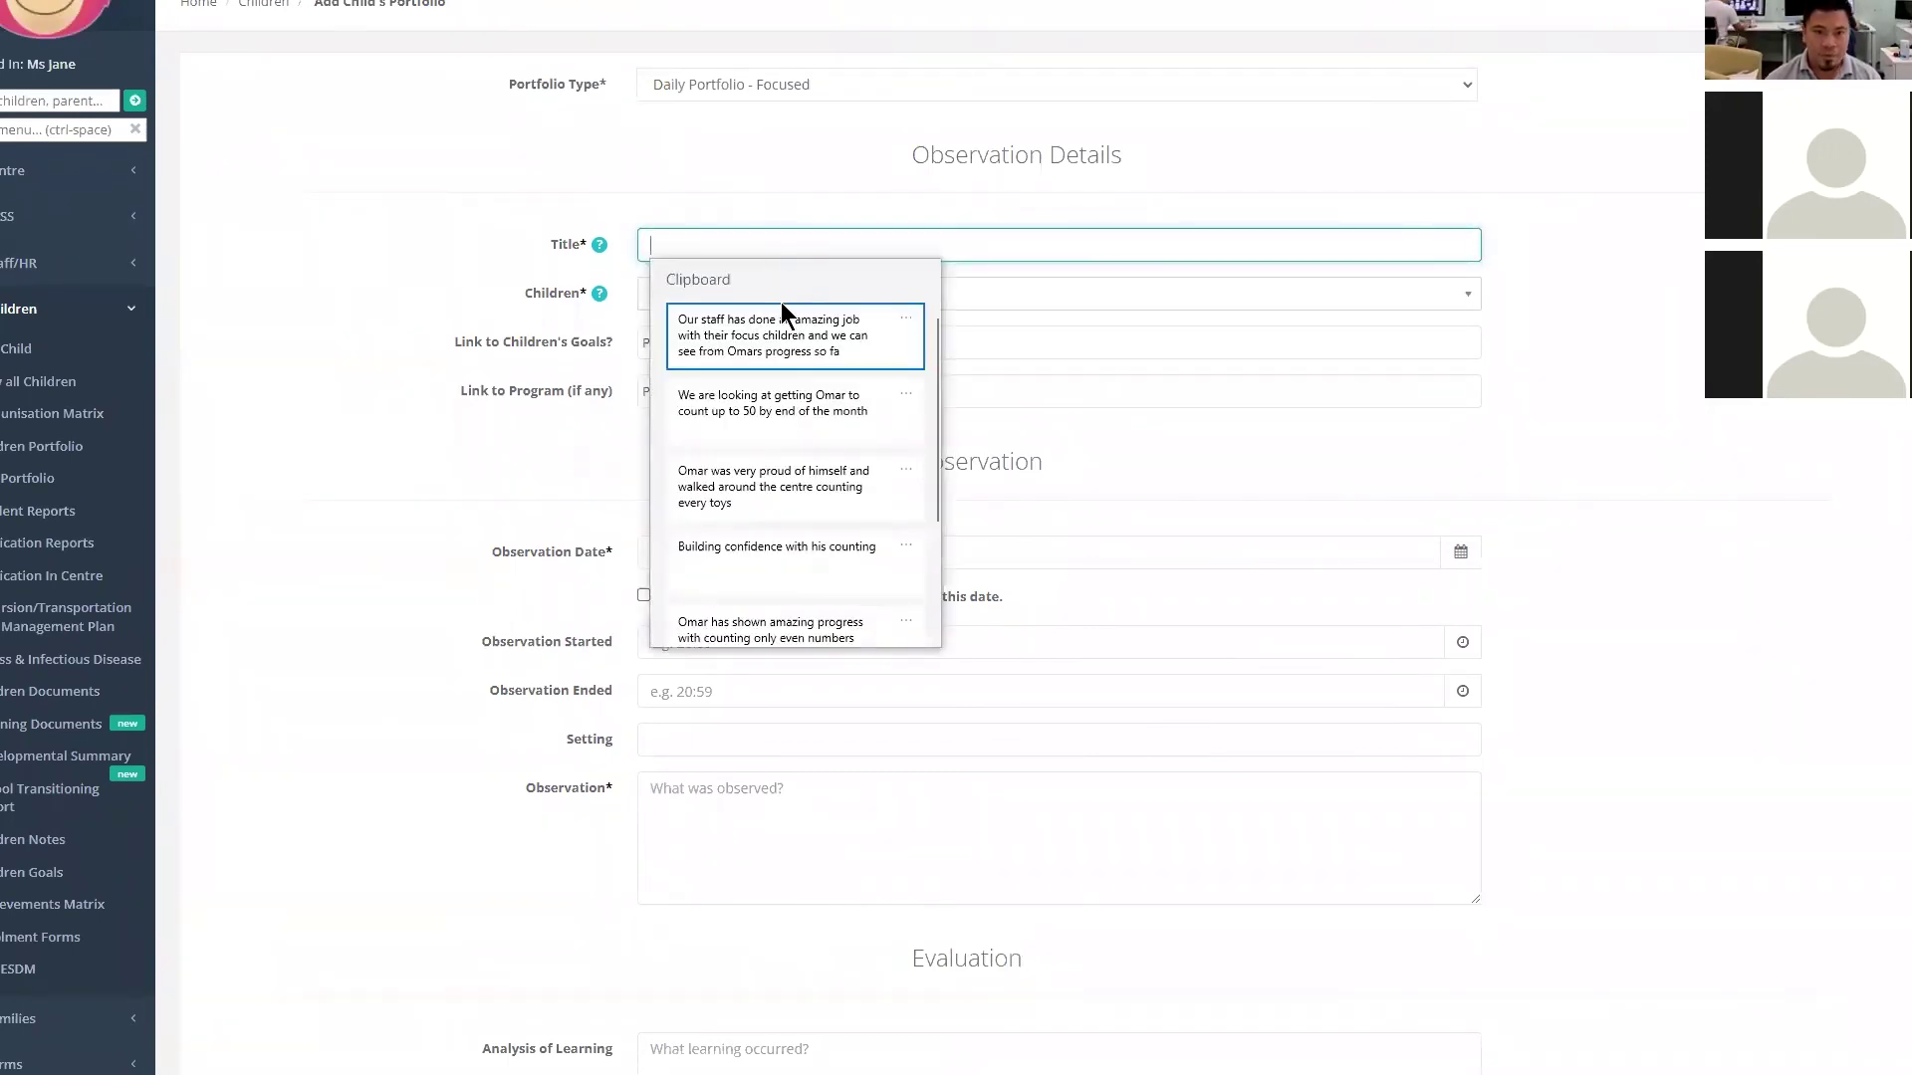
{"action": "scroll", "coordinate": [795, 493], "scroll_direction": "down", "scroll_amount": 2}
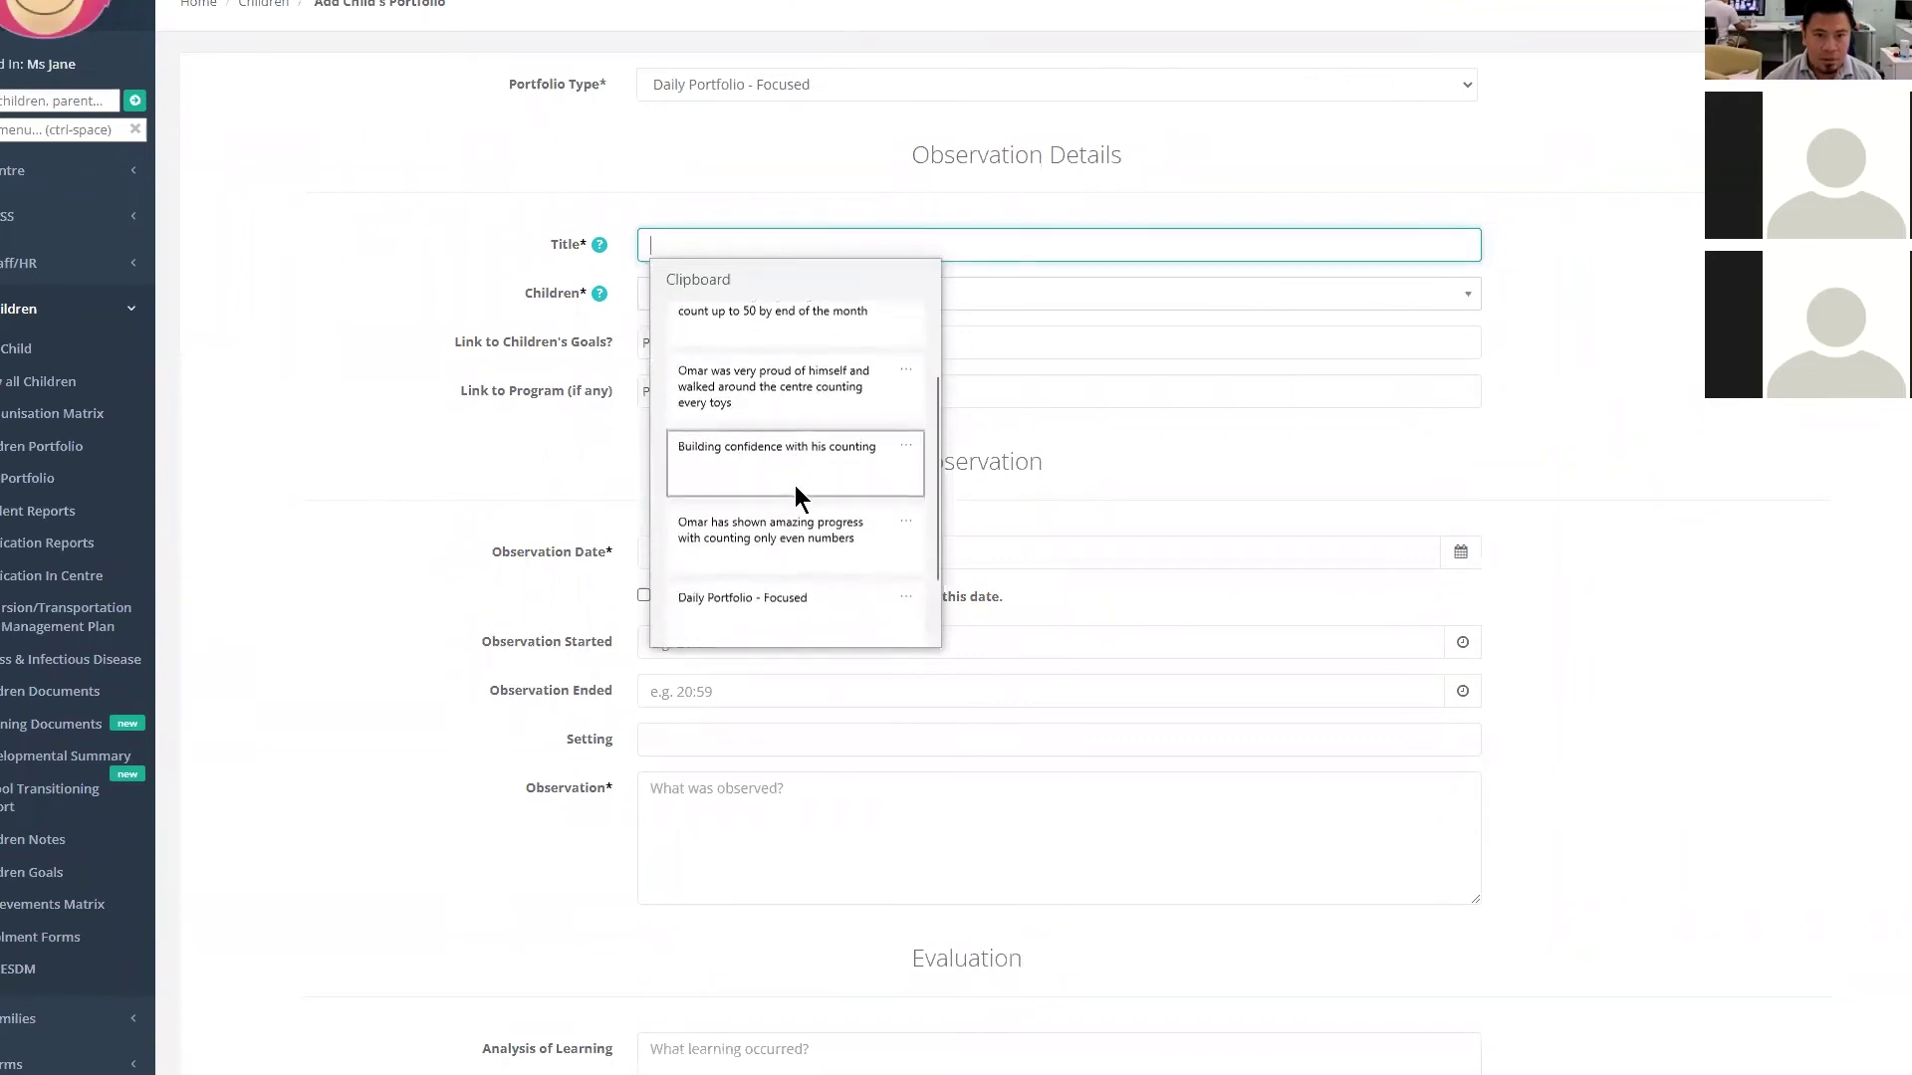
{"action": "scroll", "coordinate": [802, 587], "scroll_direction": "down", "scroll_amount": 2}
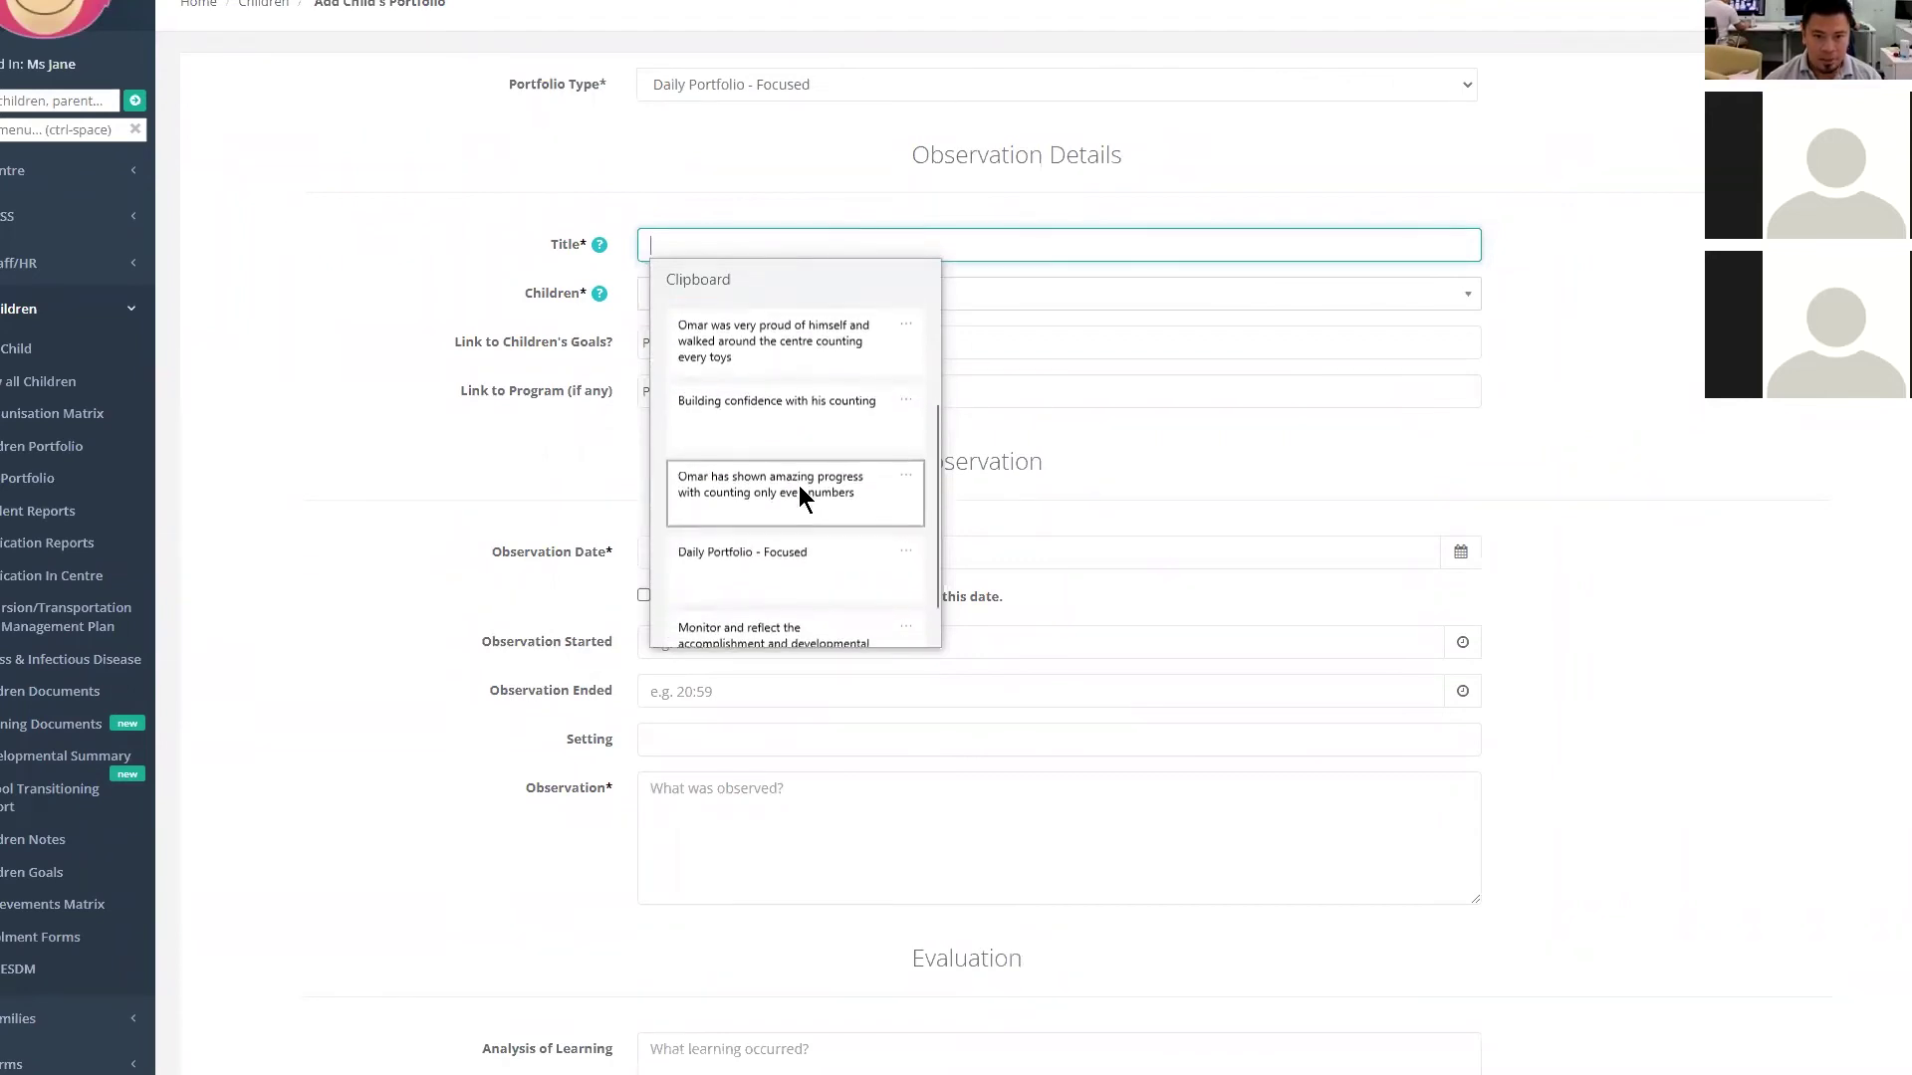
{"action": "left_click", "coordinate": [798, 425]}
- Link the portfolio entry to the child's goals for before he goes to school, without the 2018 First Half Goals
{"action": "left_click", "coordinate": [814, 339]}
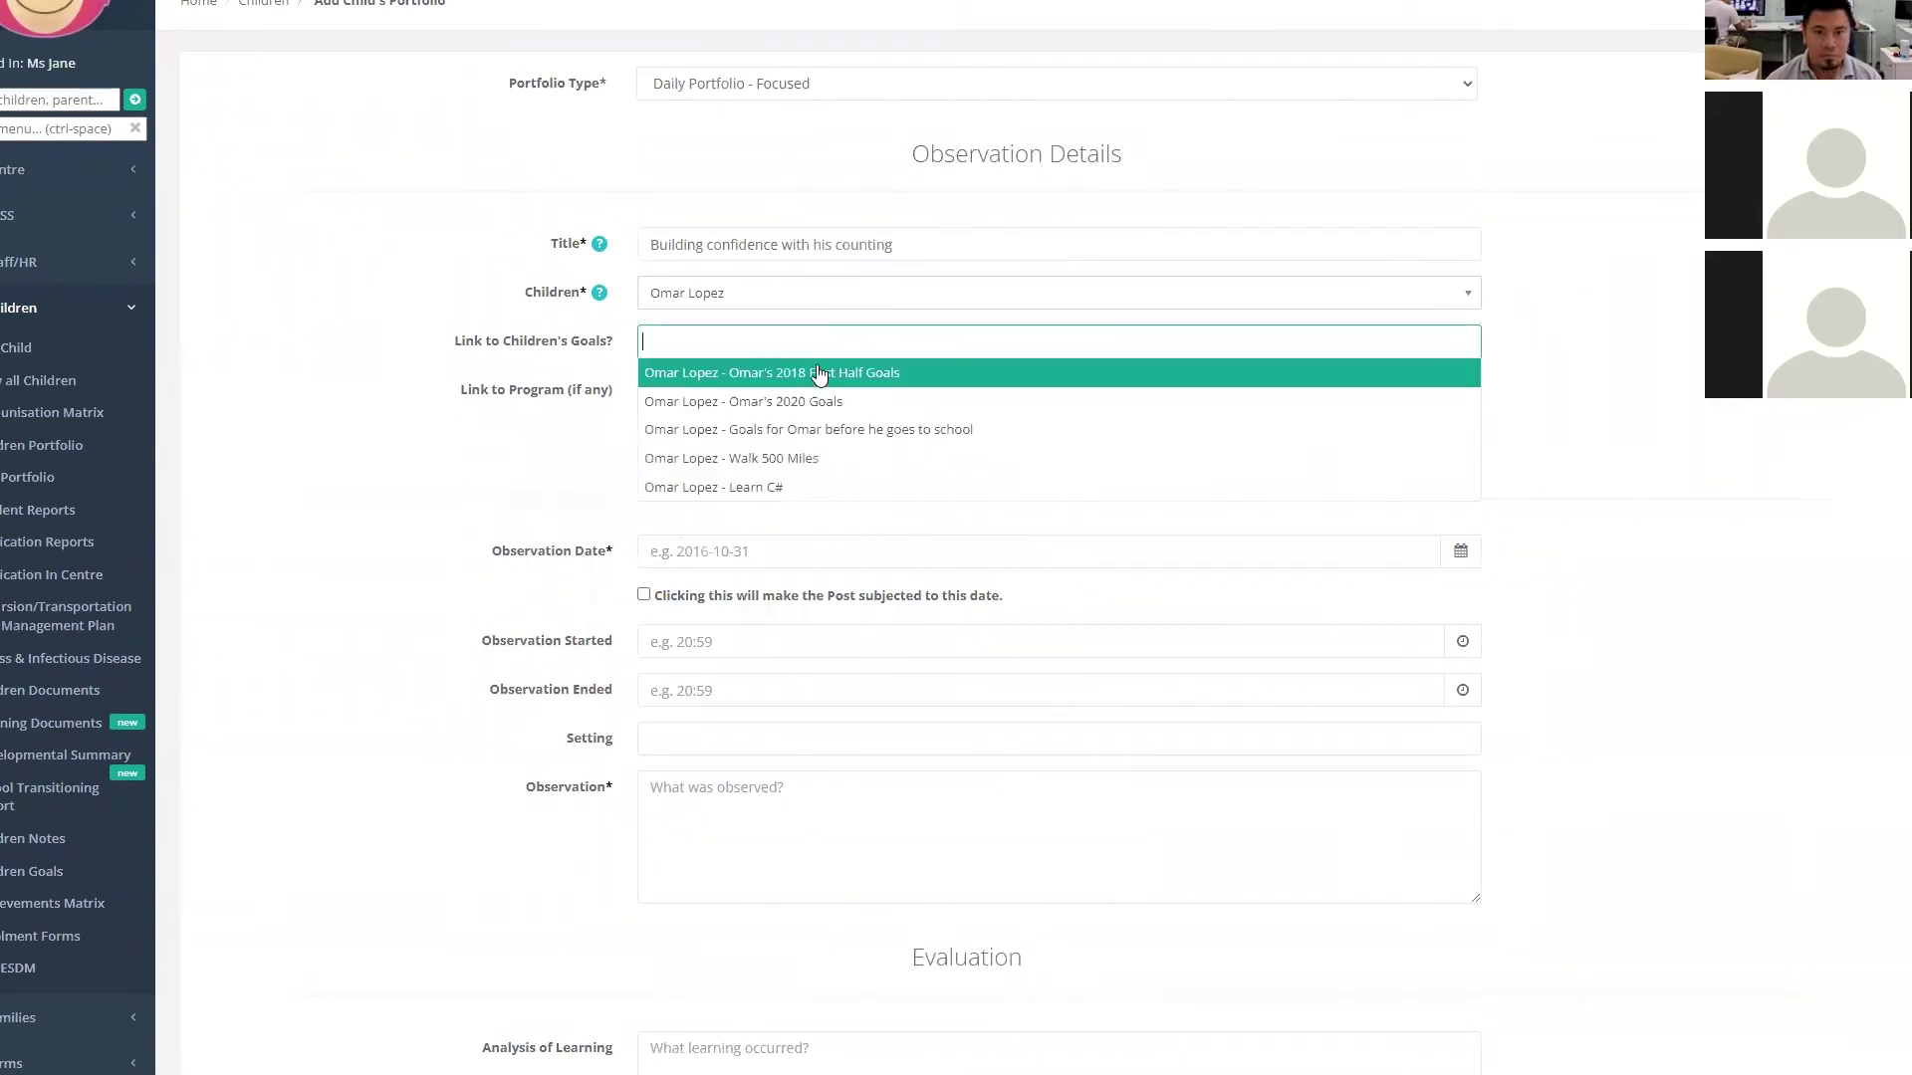
{"action": "left_click", "coordinate": [846, 374]}
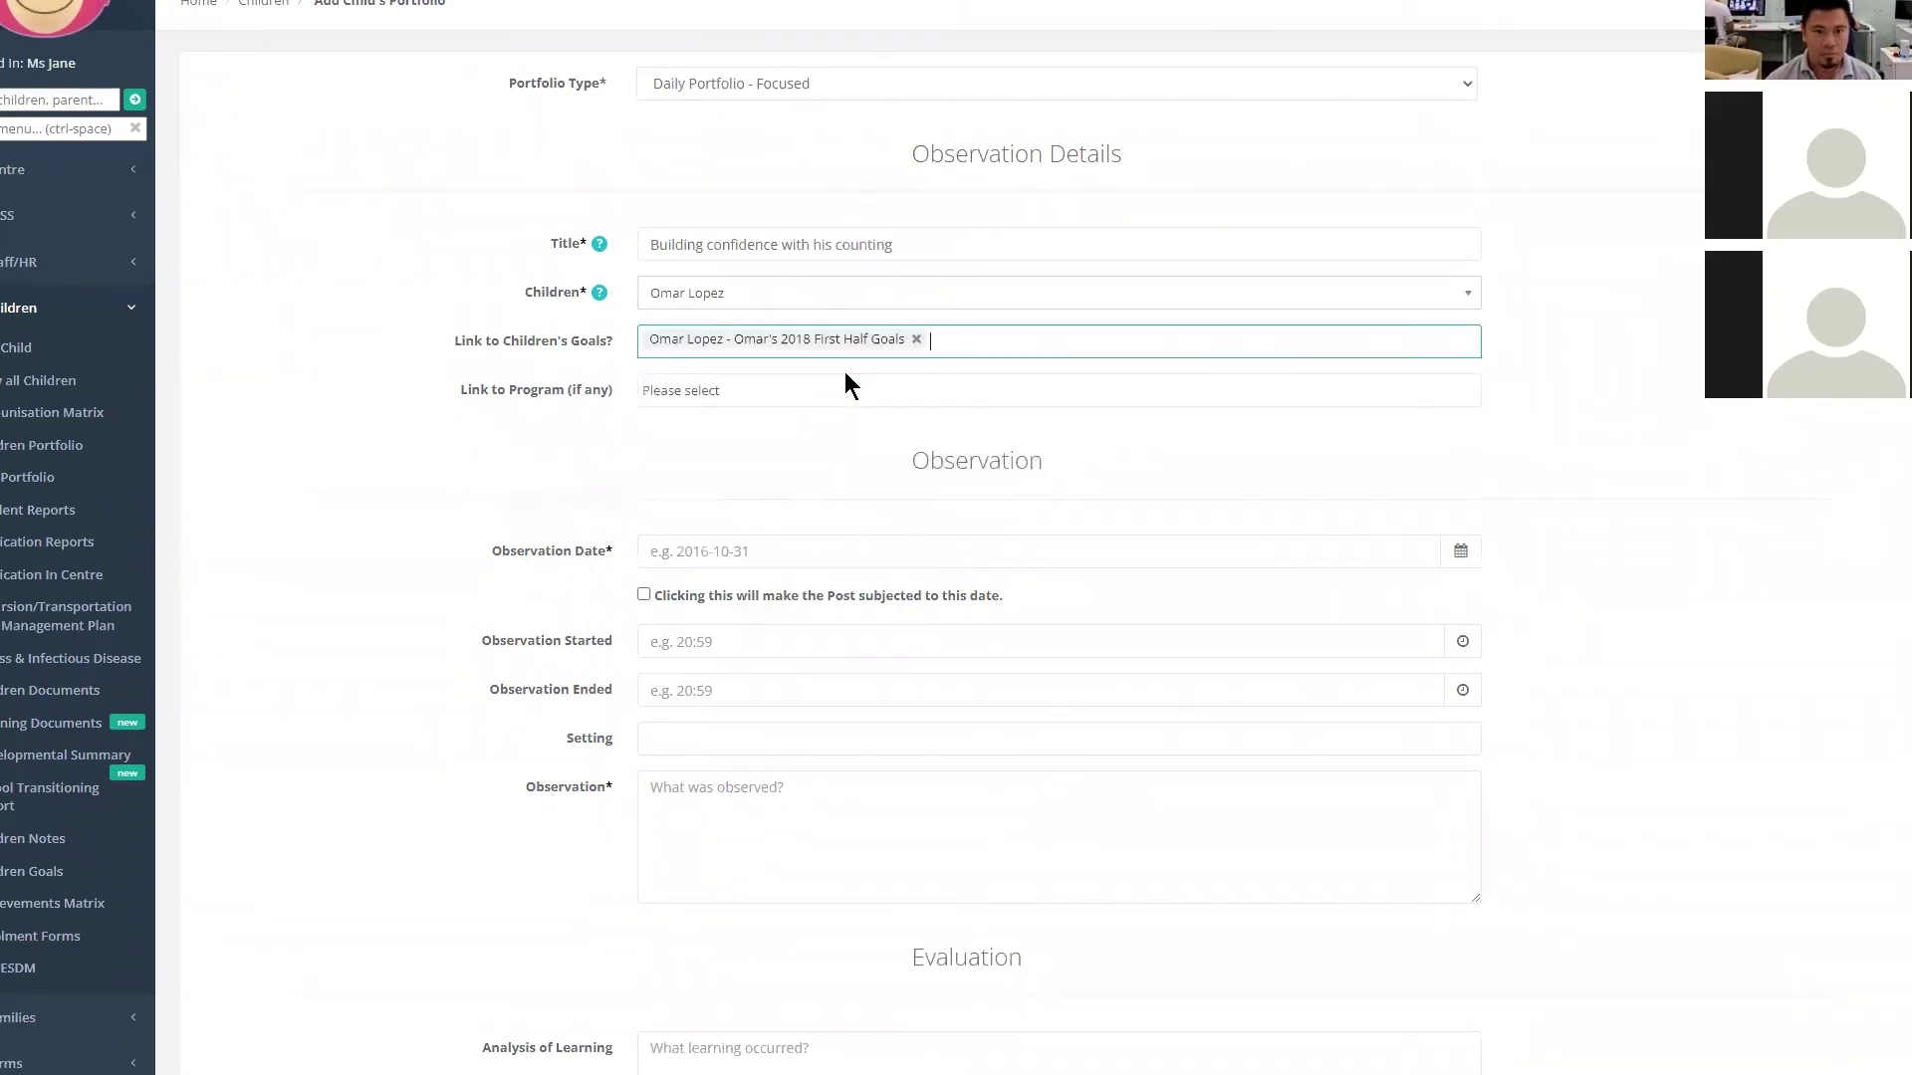
{"action": "left_click", "coordinate": [916, 339]}
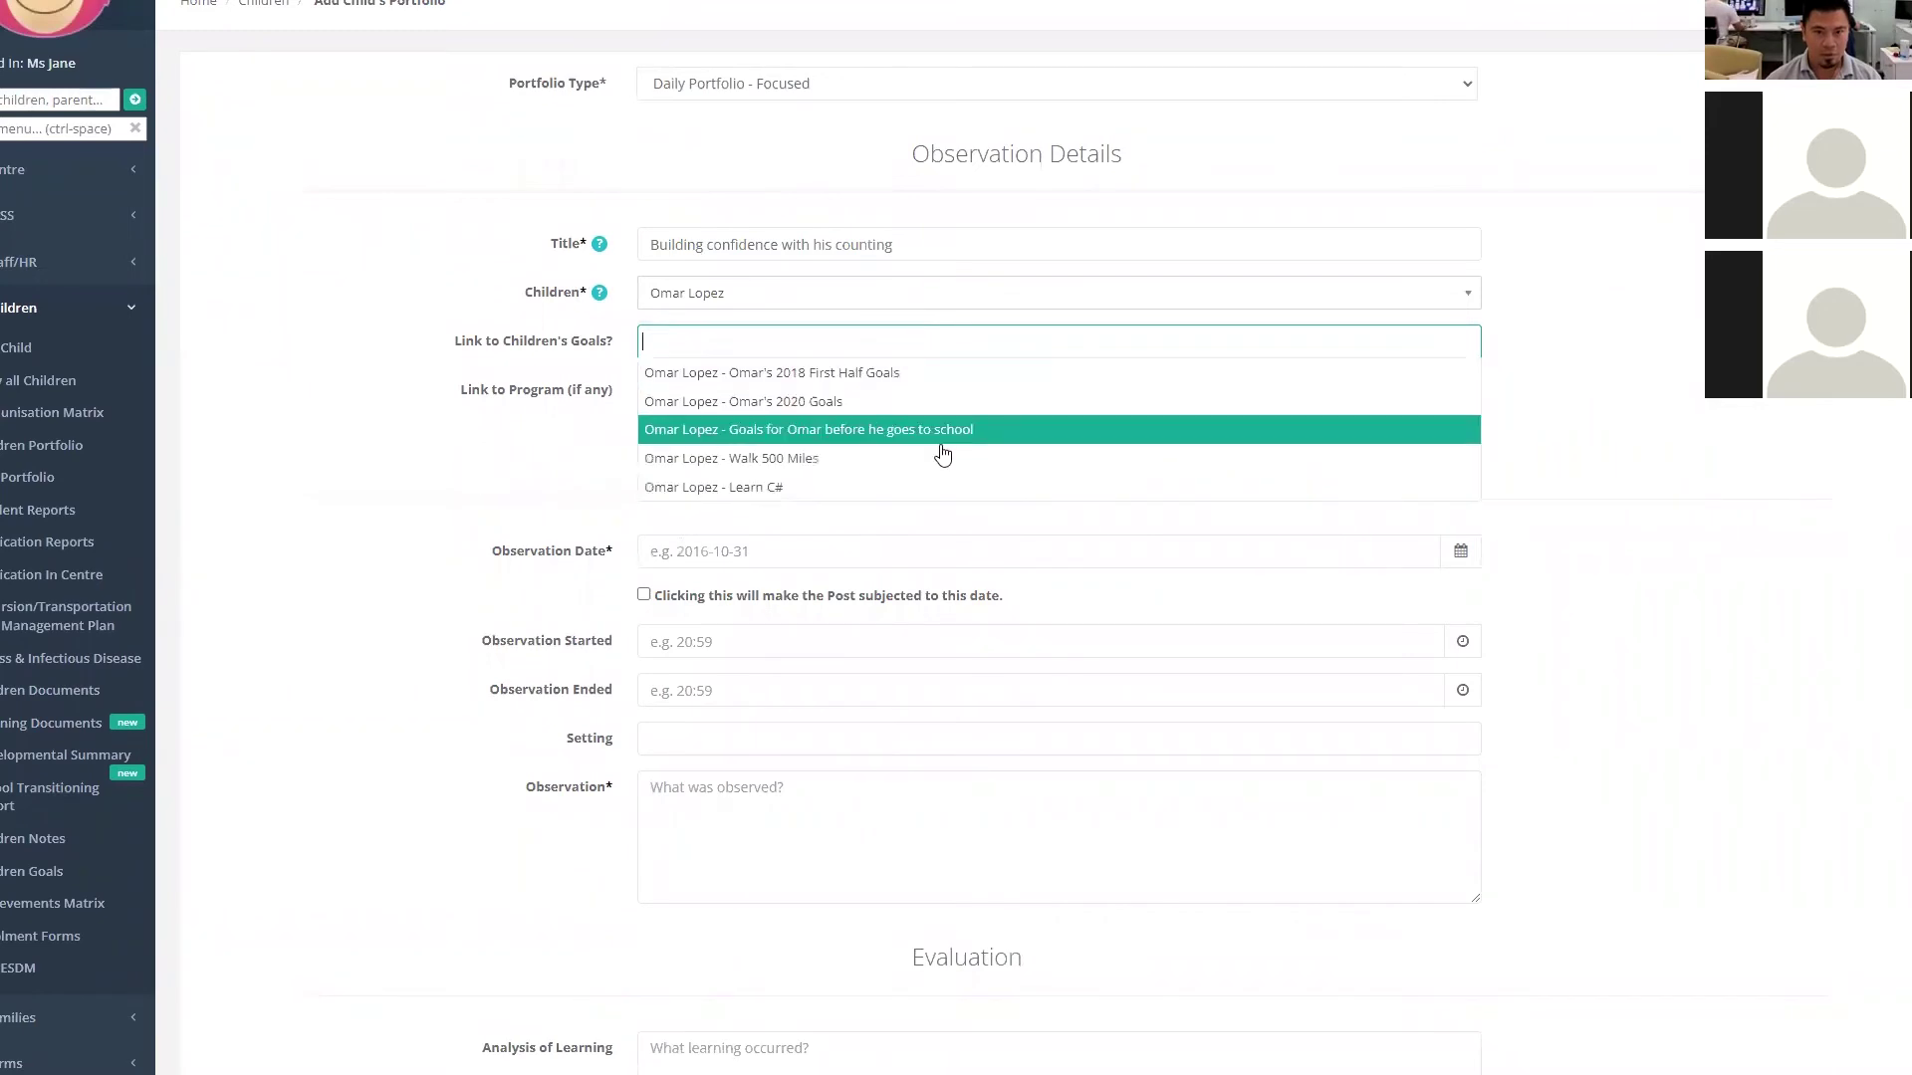
{"action": "left_click", "coordinate": [936, 429]}
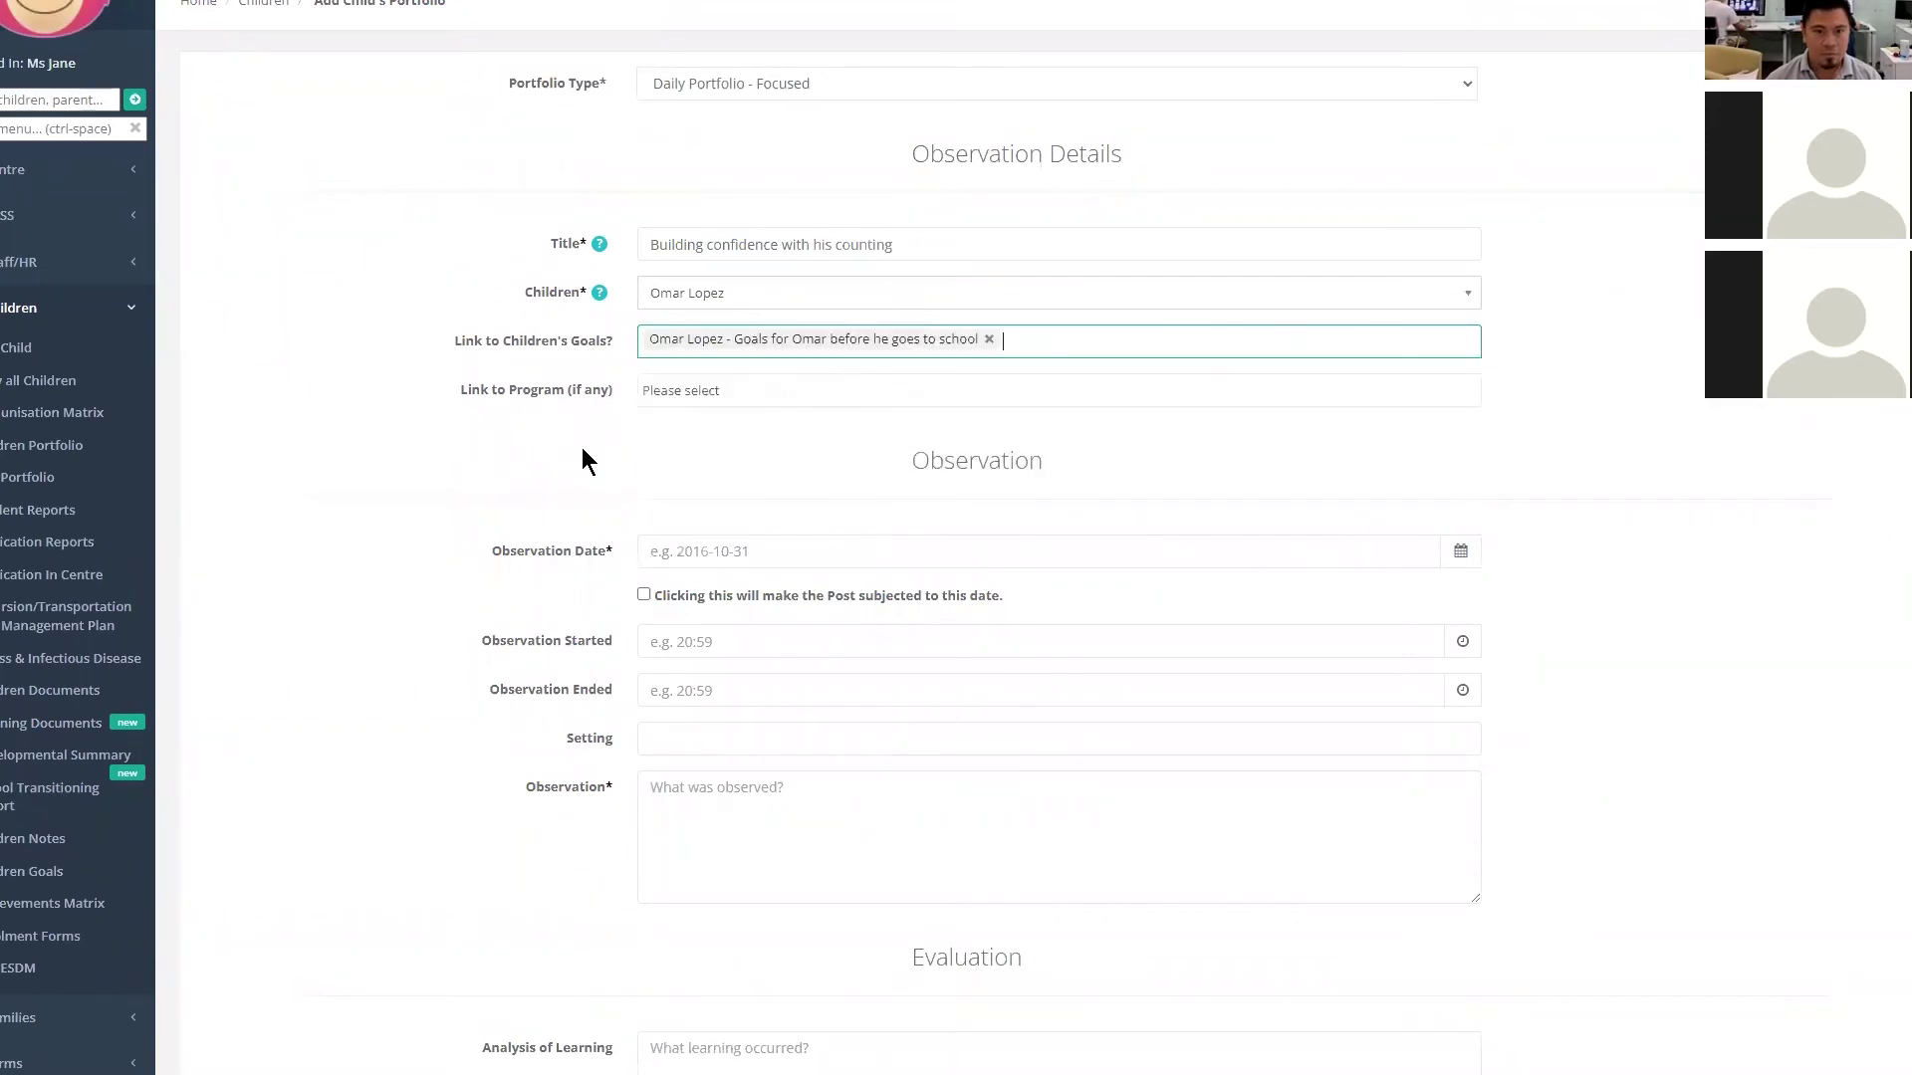
- Link the portfolio entry to a program and set the observation date to 2021-12-03
{"action": "scroll", "coordinate": [587, 438], "scroll_direction": "down", "scroll_amount": 3}
{"action": "left_click", "coordinate": [726, 95]}
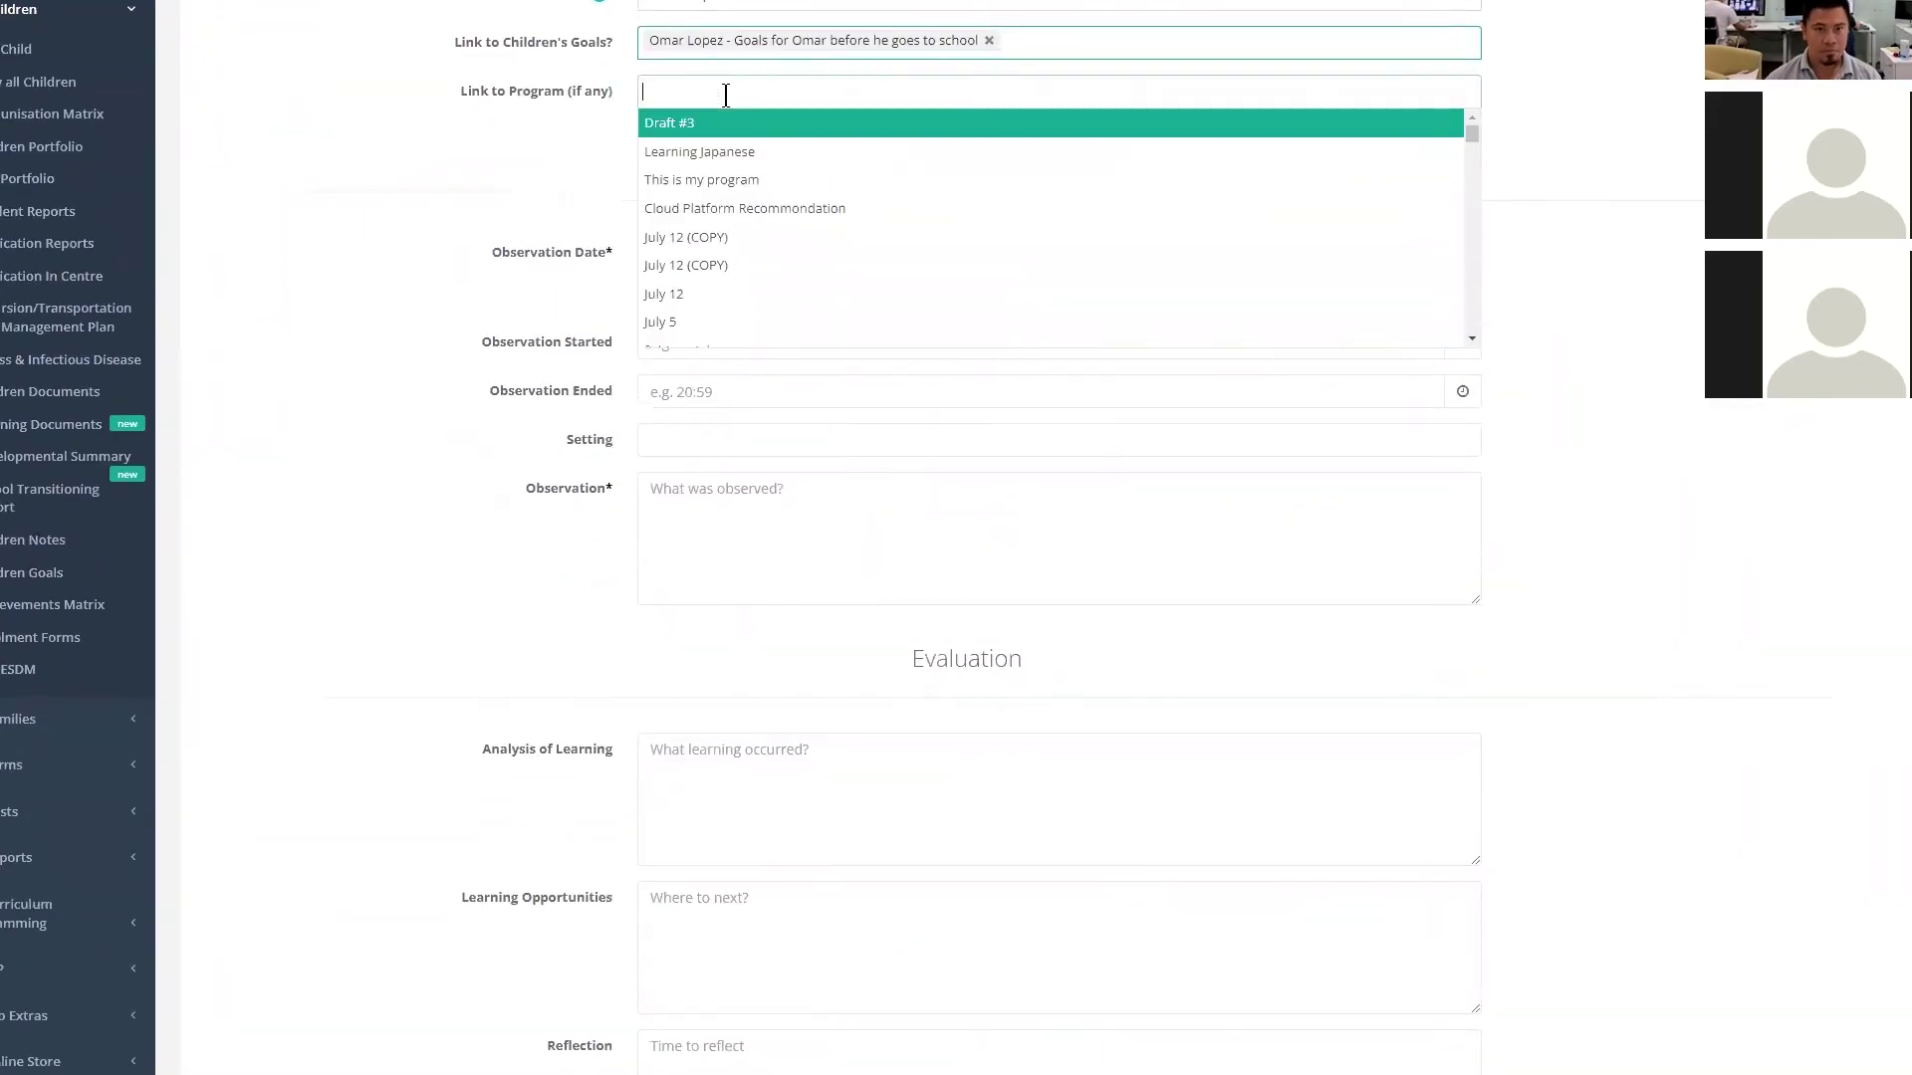
{"action": "left_click", "coordinate": [687, 184]}
{"action": "scroll", "coordinate": [726, 229], "scroll_direction": "down", "scroll_amount": 1}
{"action": "left_click", "coordinate": [747, 174]}
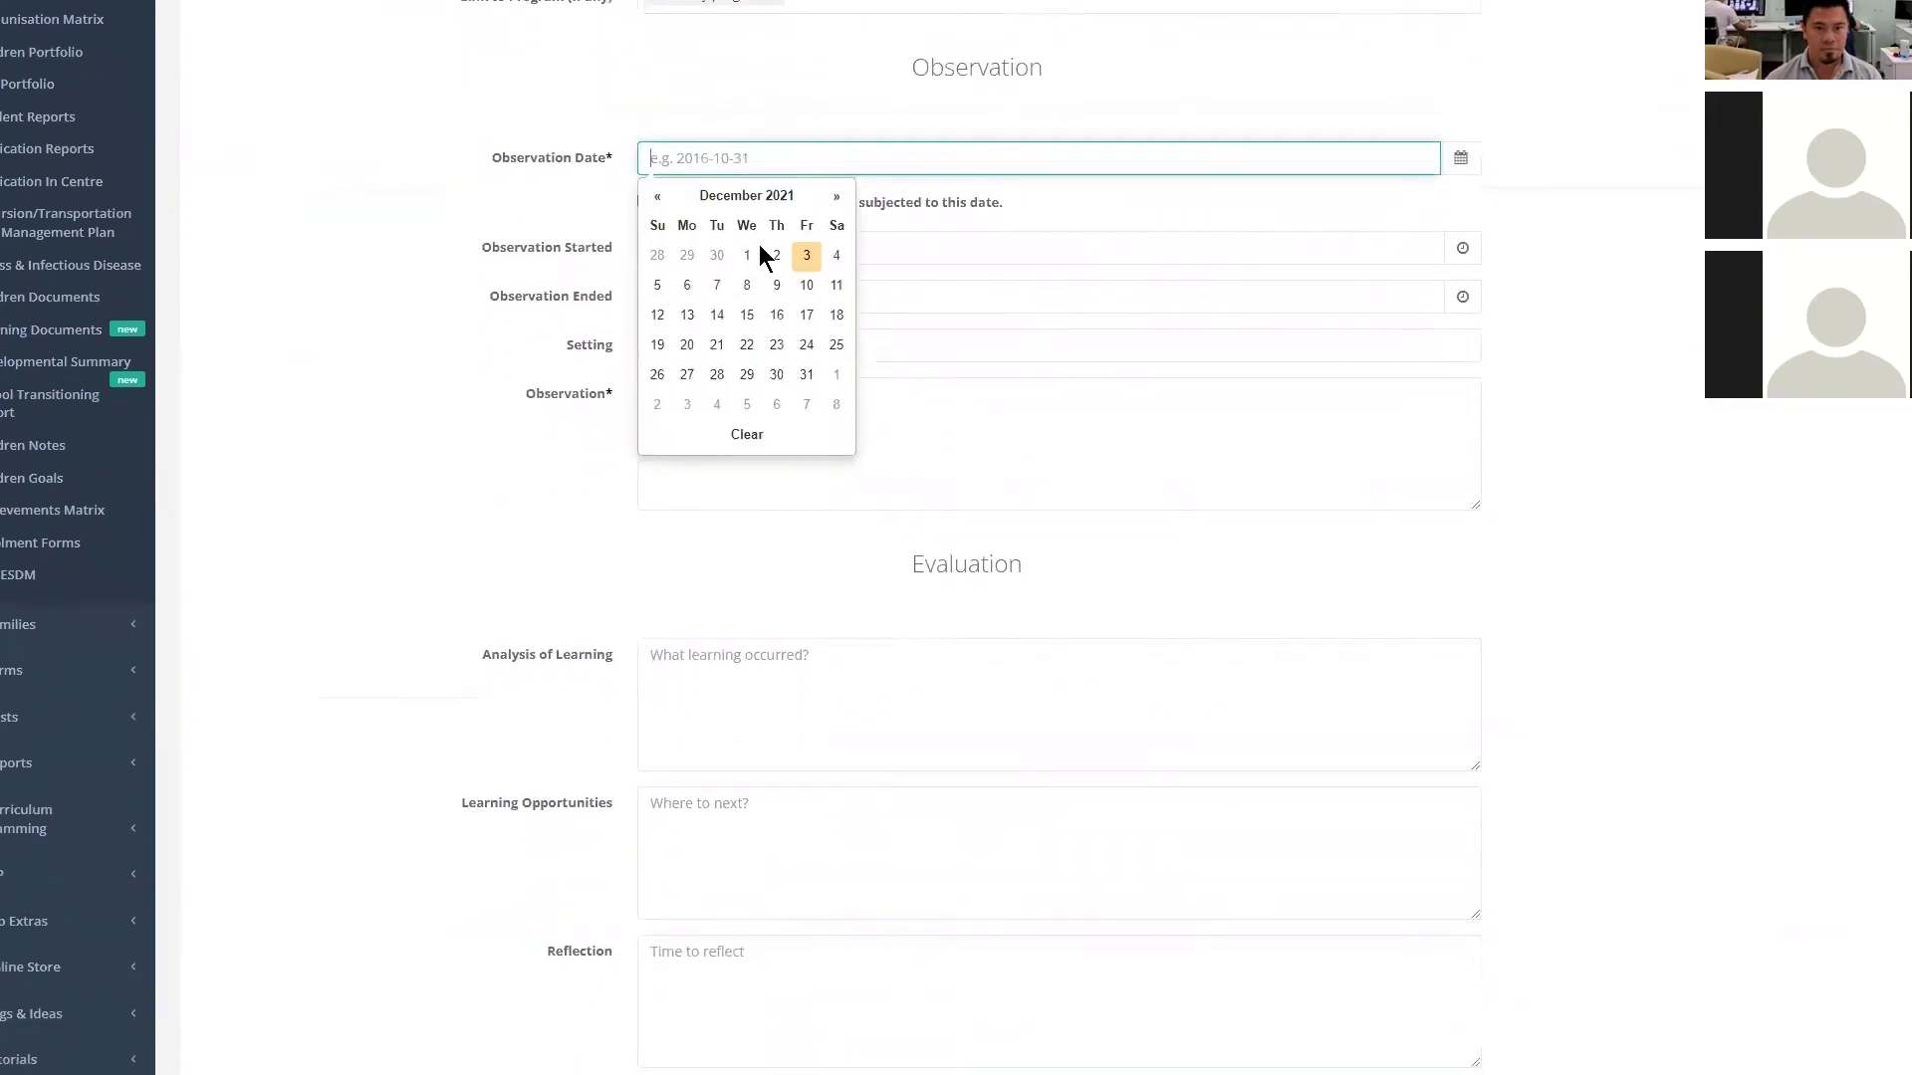
{"action": "left_click", "coordinate": [803, 254]}
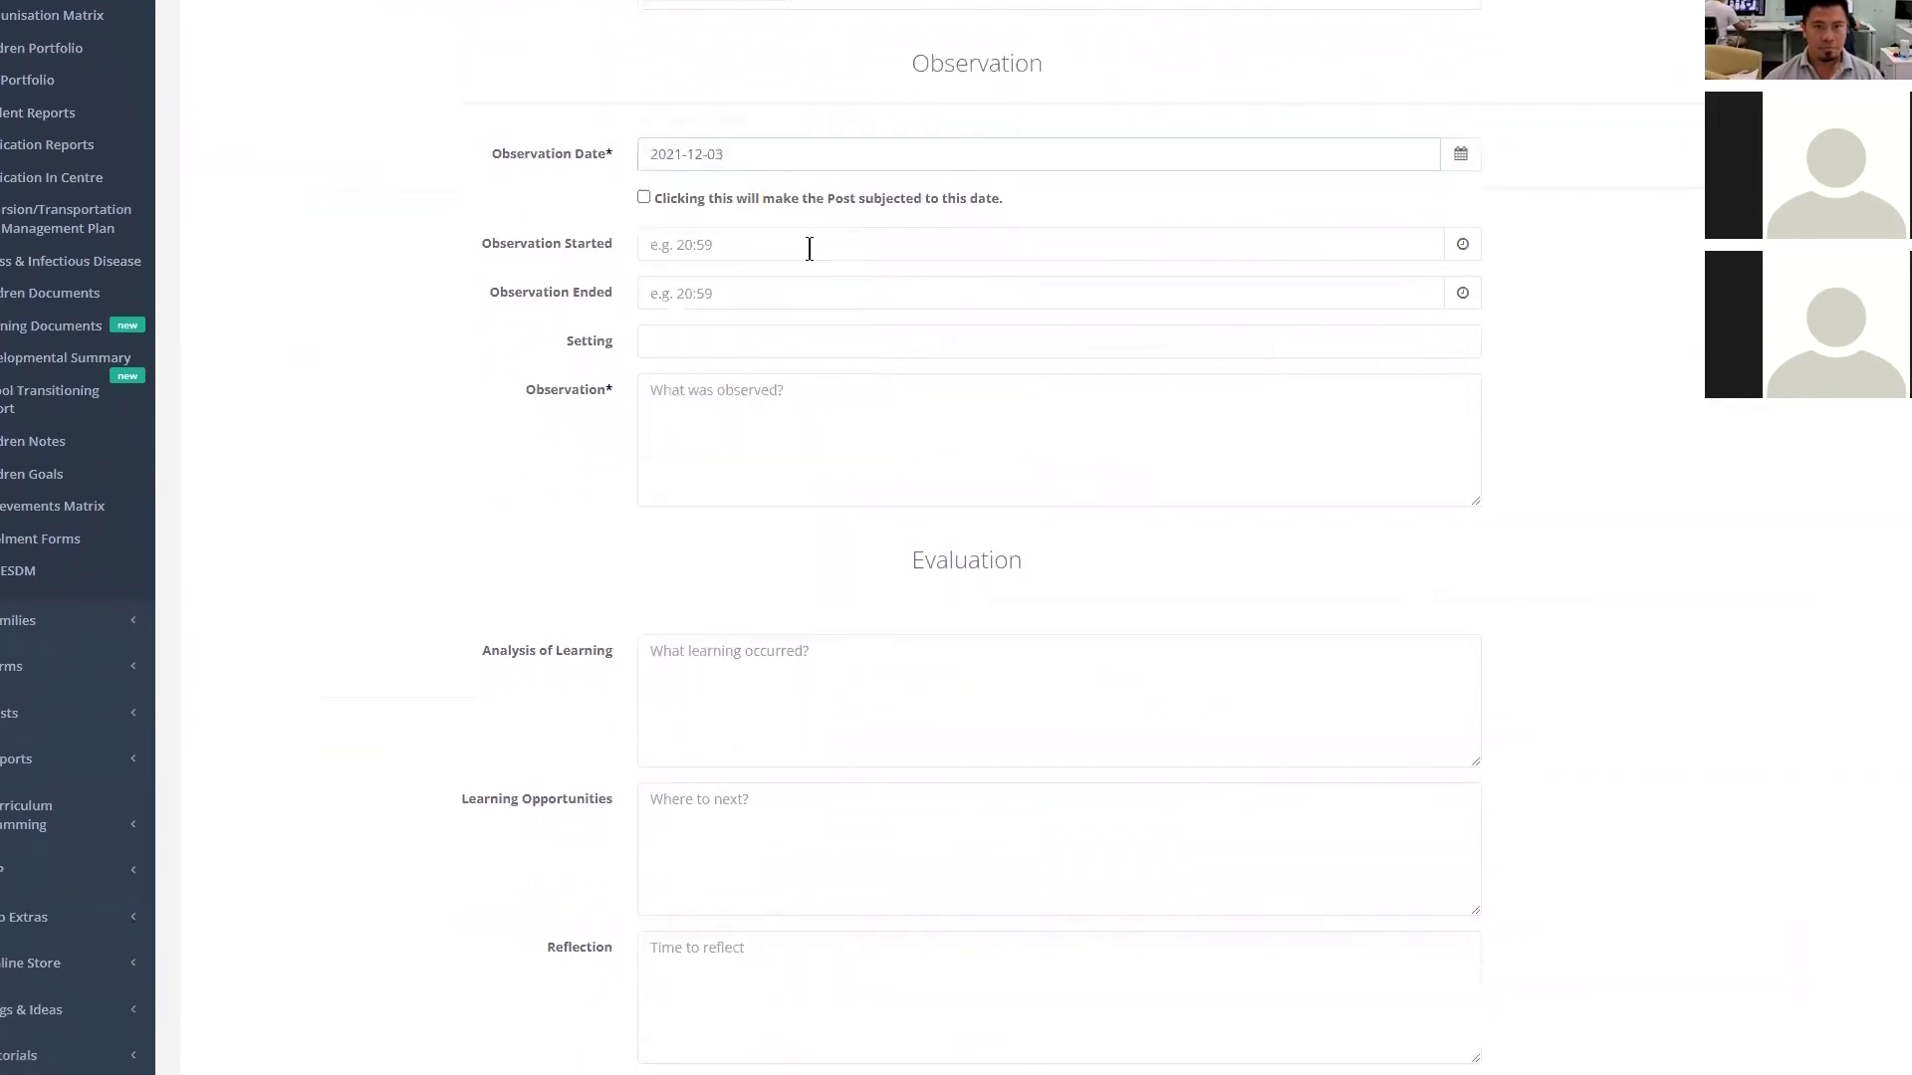
- Set the observation start time to 11:00 and fill in the Observation with the copied note on amazing progress counting only even numbers
{"action": "left_click", "coordinate": [701, 243]}
{"action": "left_click", "coordinate": [717, 385]}
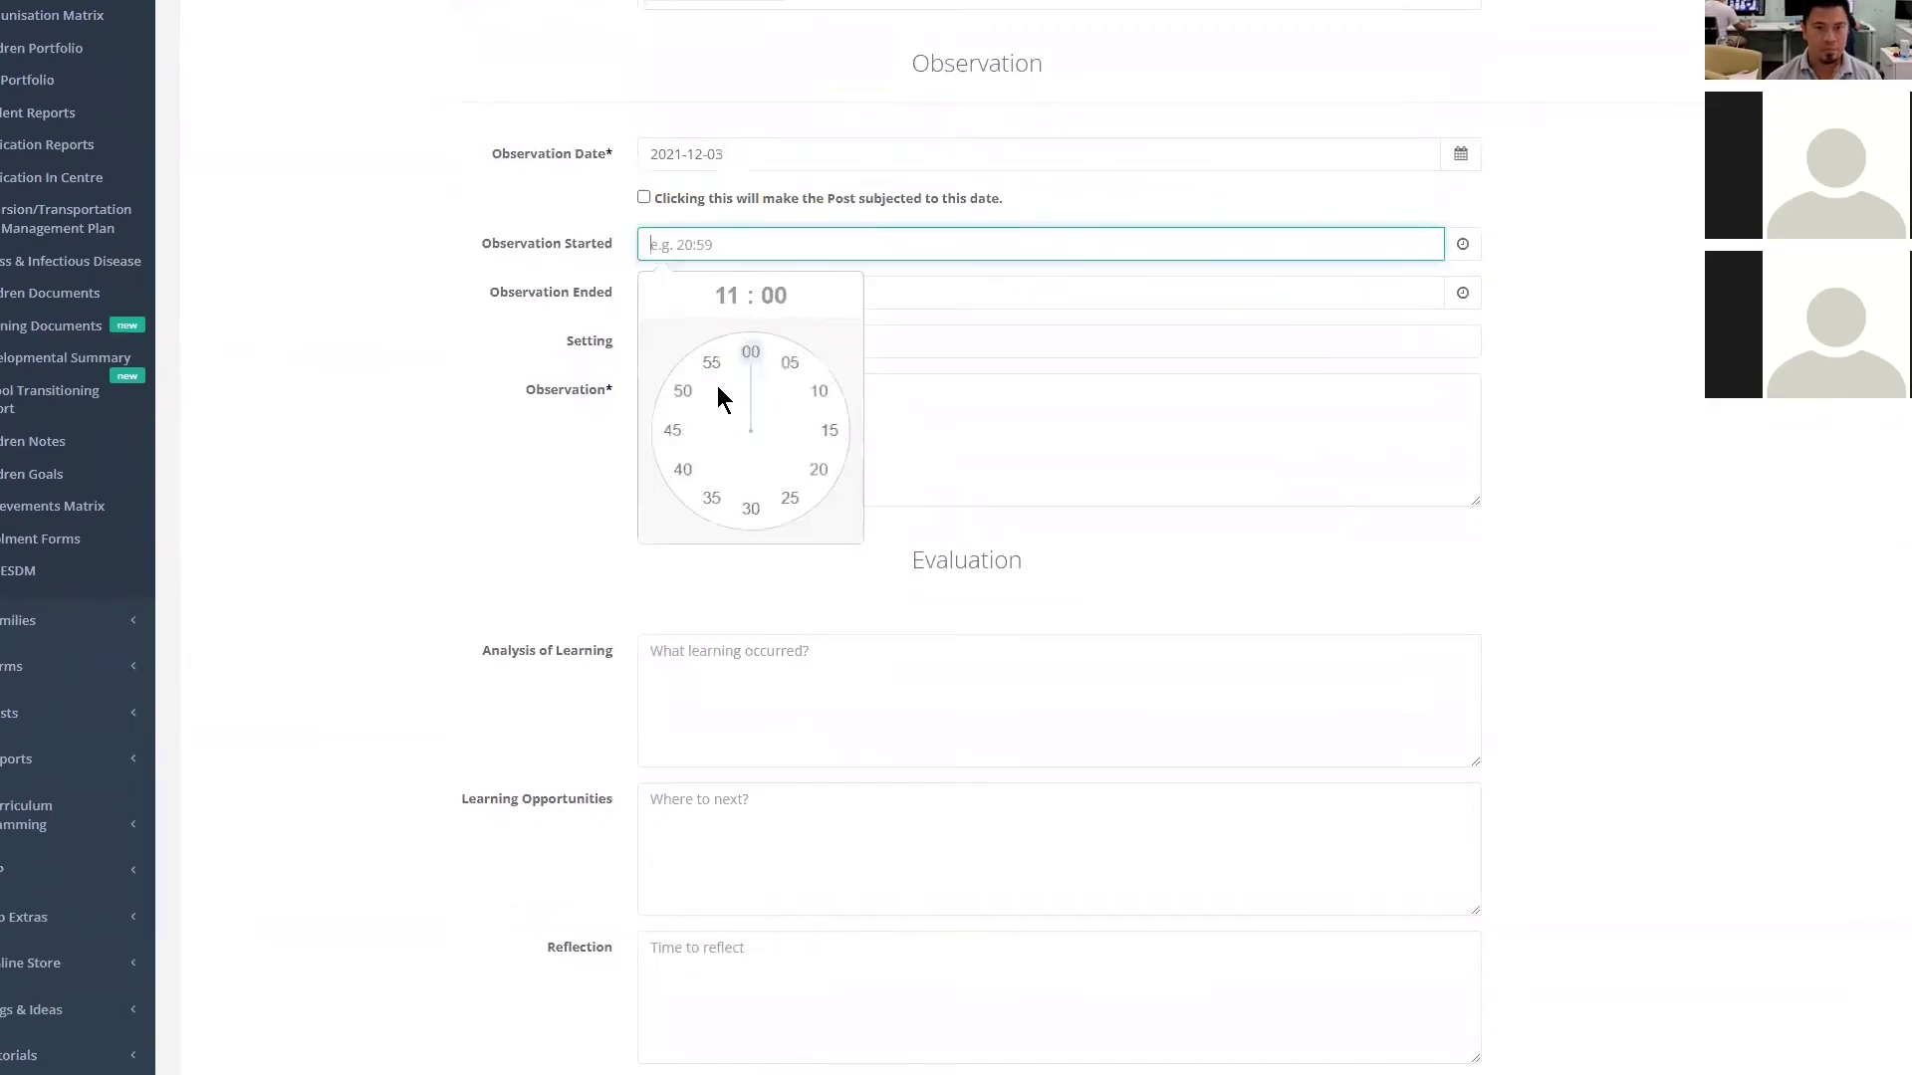
{"action": "left_click", "coordinate": [751, 354]}
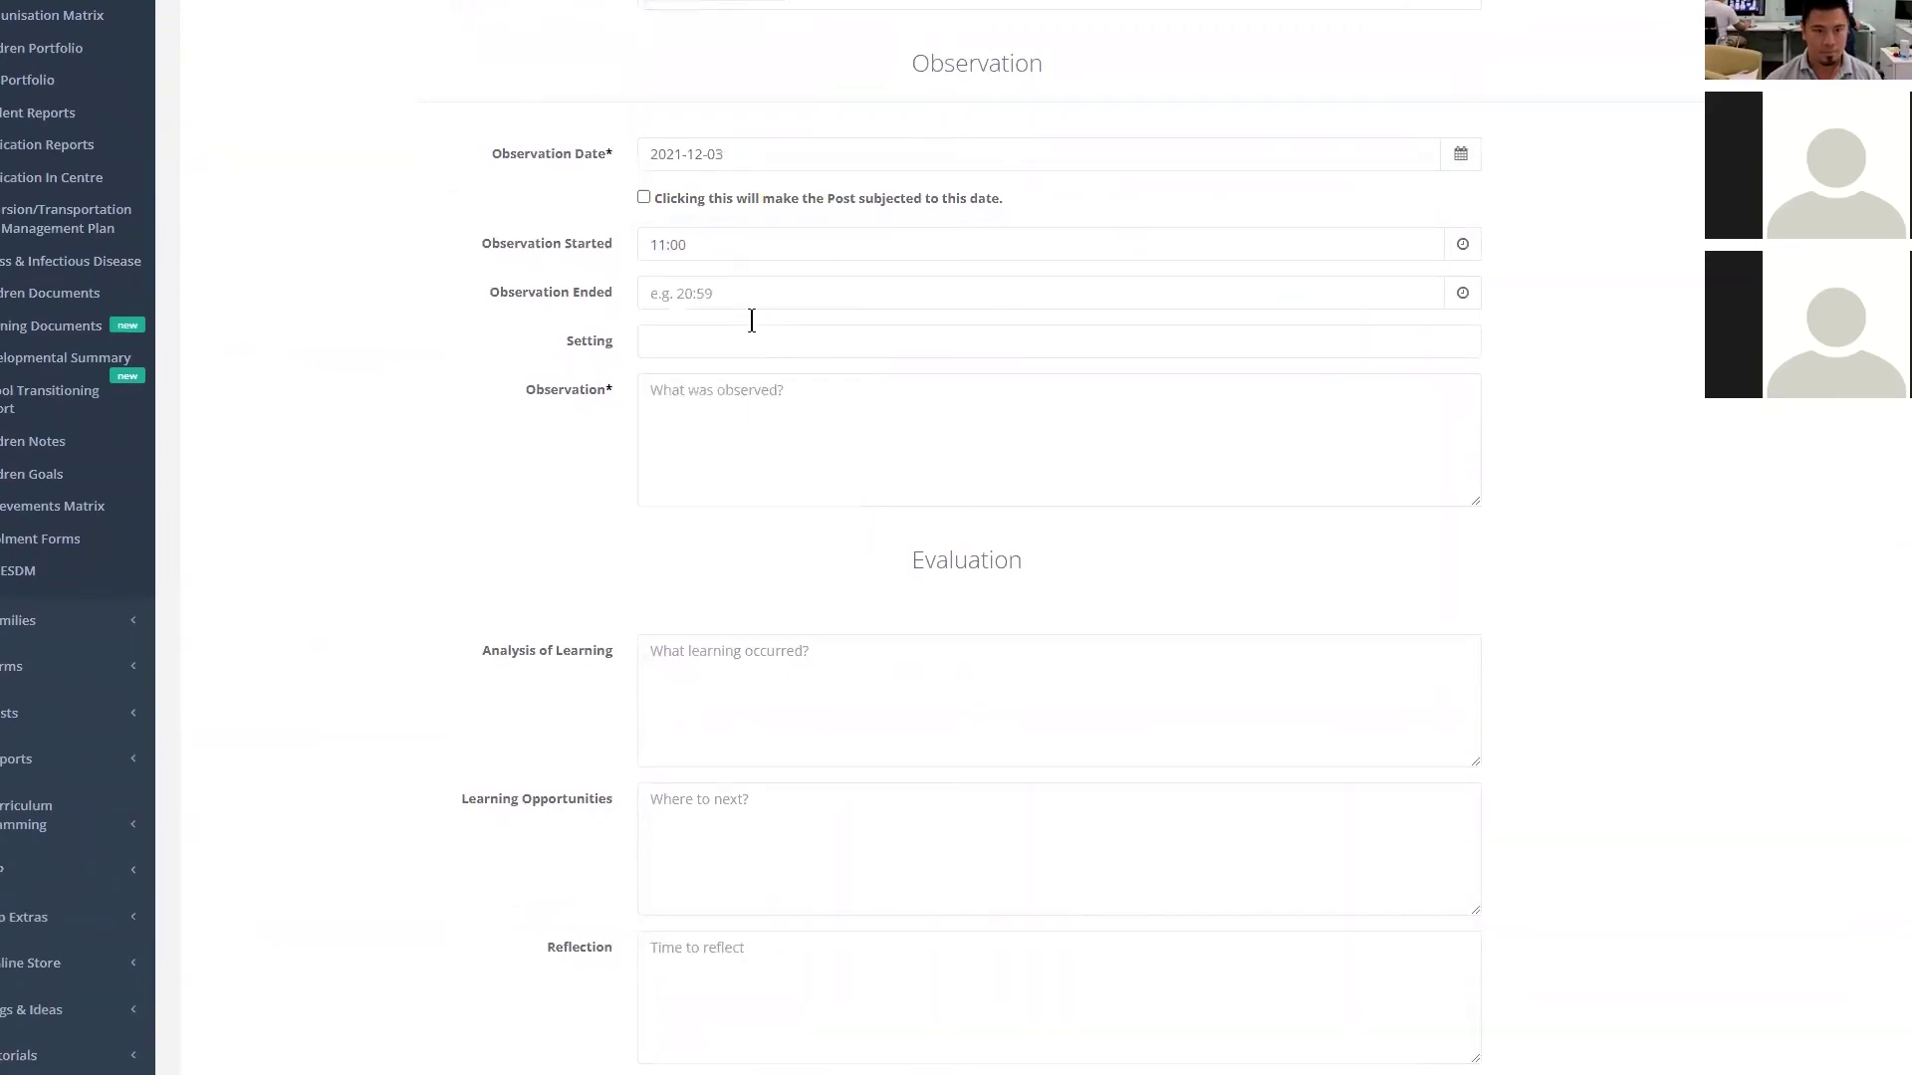
{"action": "left_click", "coordinate": [694, 389]}
{"action": "key", "text": "super+v"}
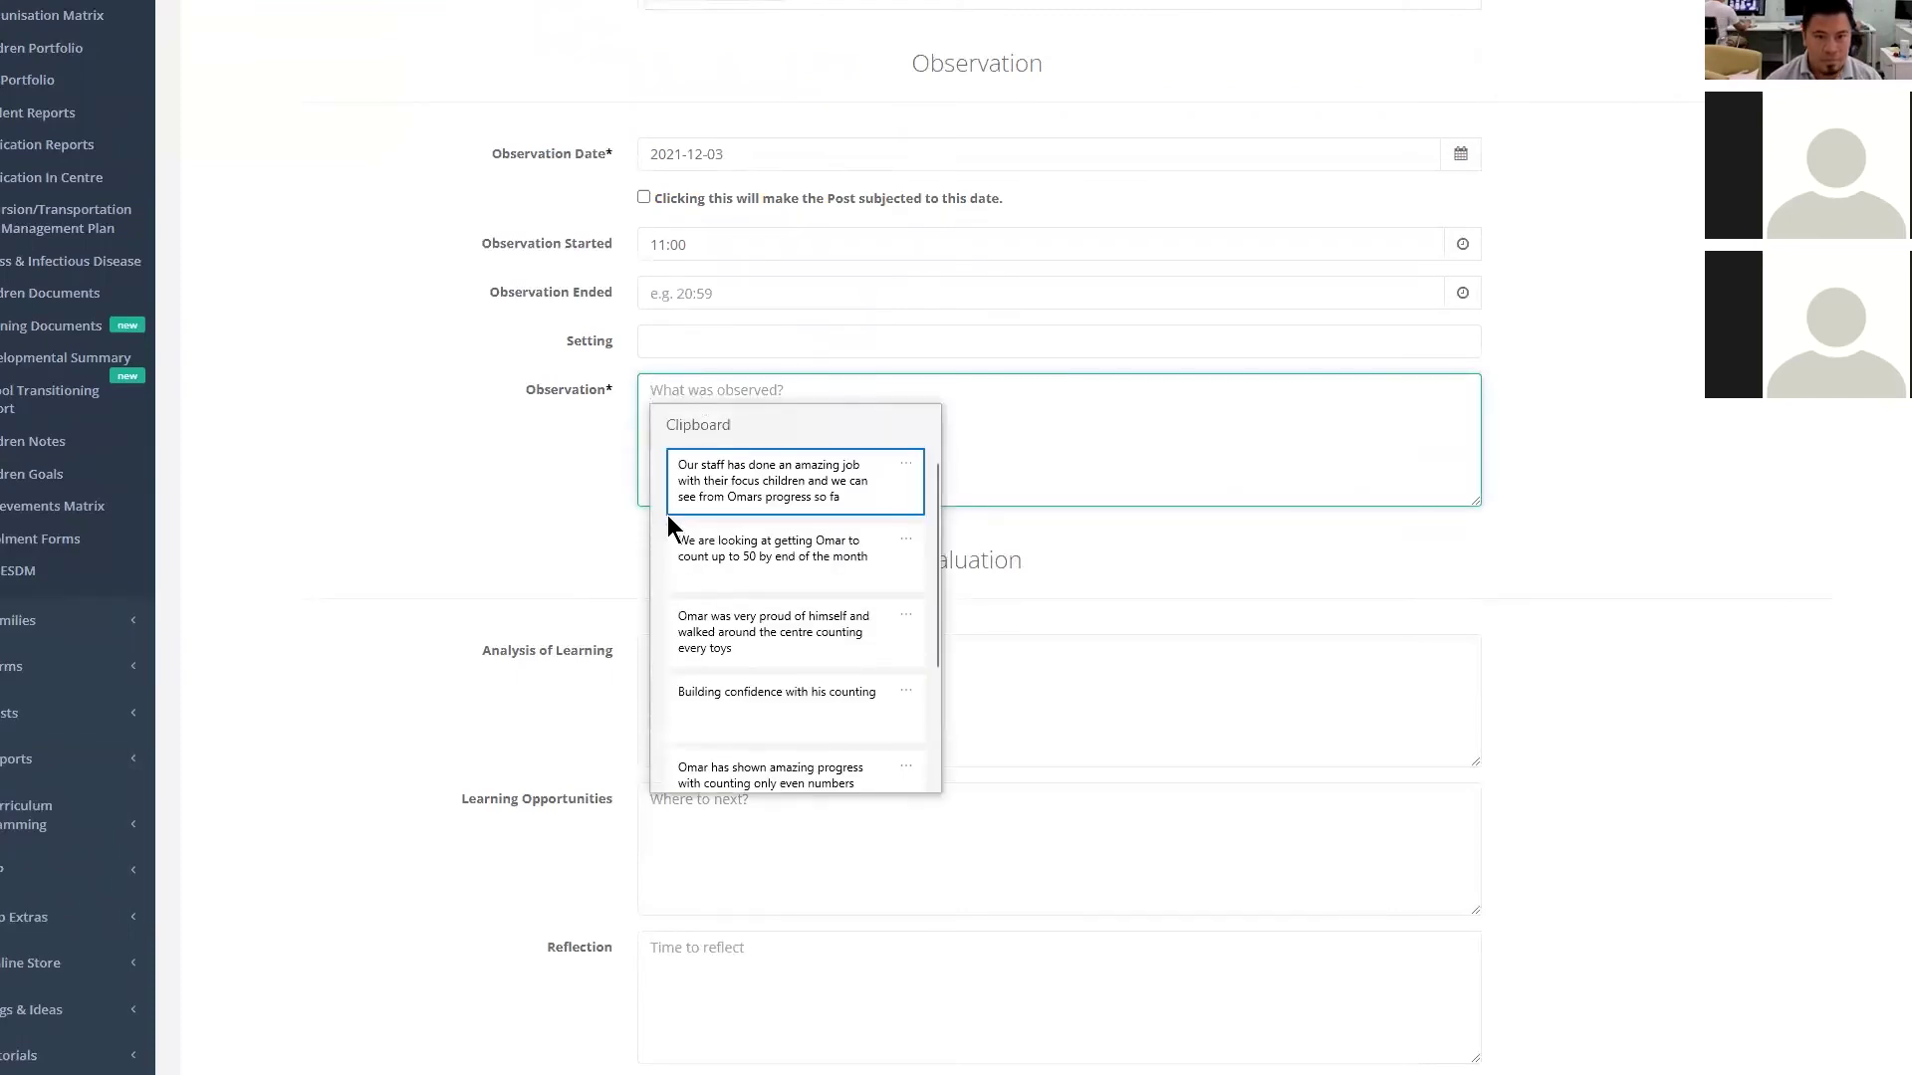
{"action": "scroll", "coordinate": [737, 511], "scroll_direction": "down", "scroll_amount": 2}
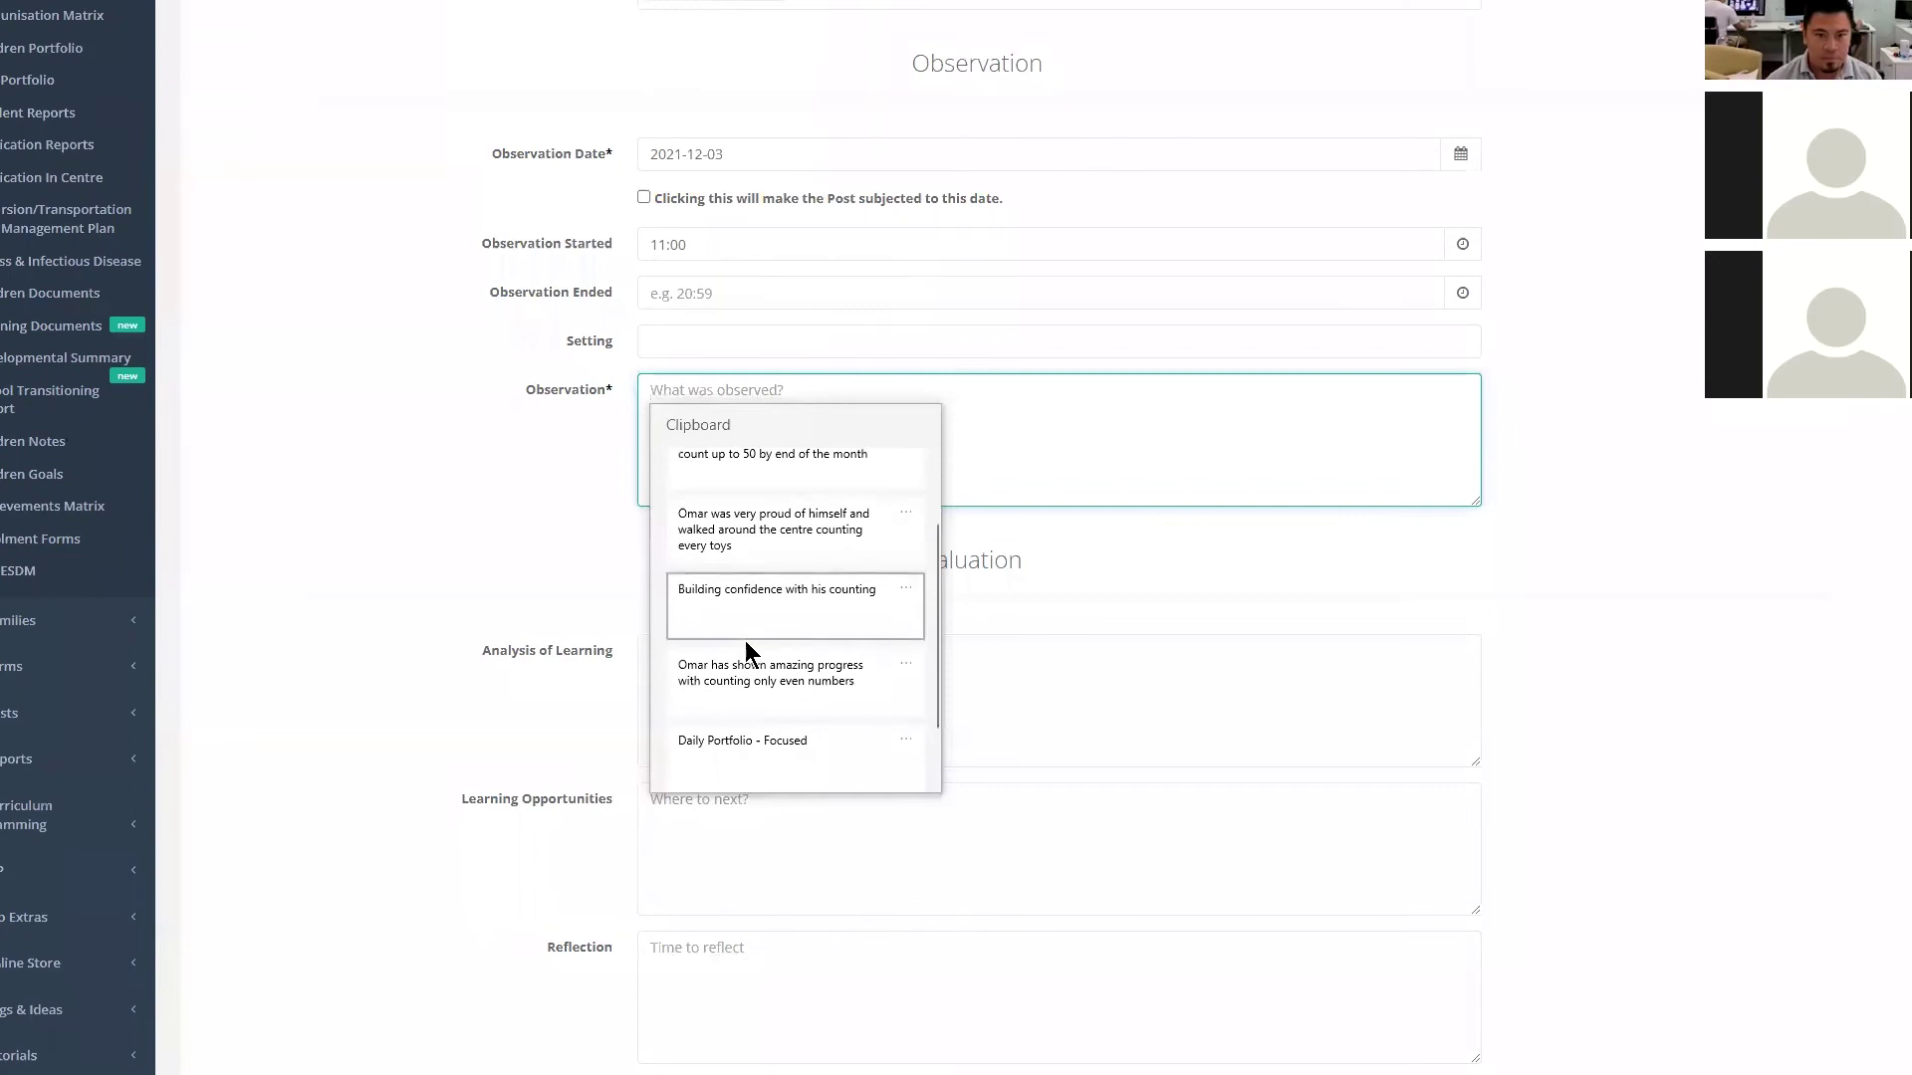
{"action": "left_click", "coordinate": [749, 682]}
- Fill in the Analysis of Learning with "Building confidence with his counting" from the clipboard history
{"action": "scroll", "coordinate": [618, 562], "scroll_direction": "down", "scroll_amount": 2}
{"action": "left_click", "coordinate": [742, 501]}
{"action": "key", "text": "super+v"}
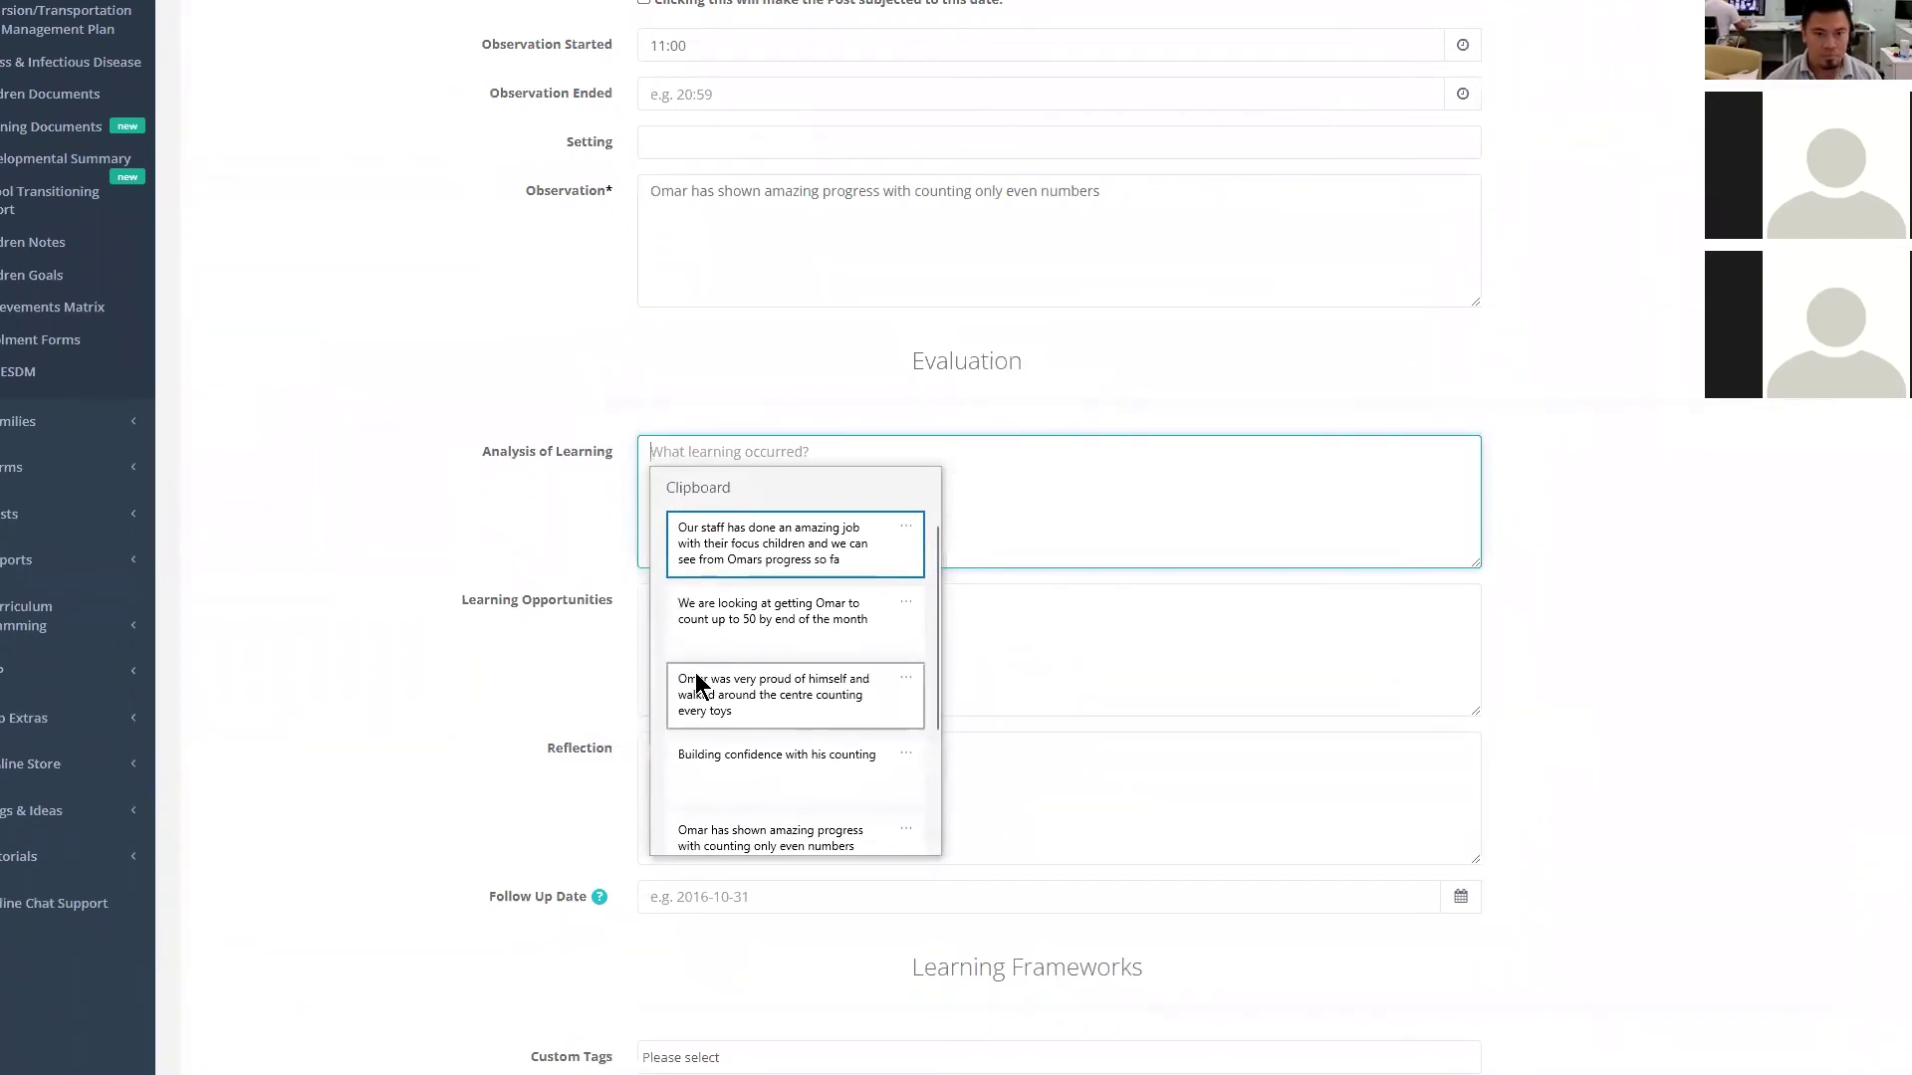
{"action": "left_click", "coordinate": [709, 755]}
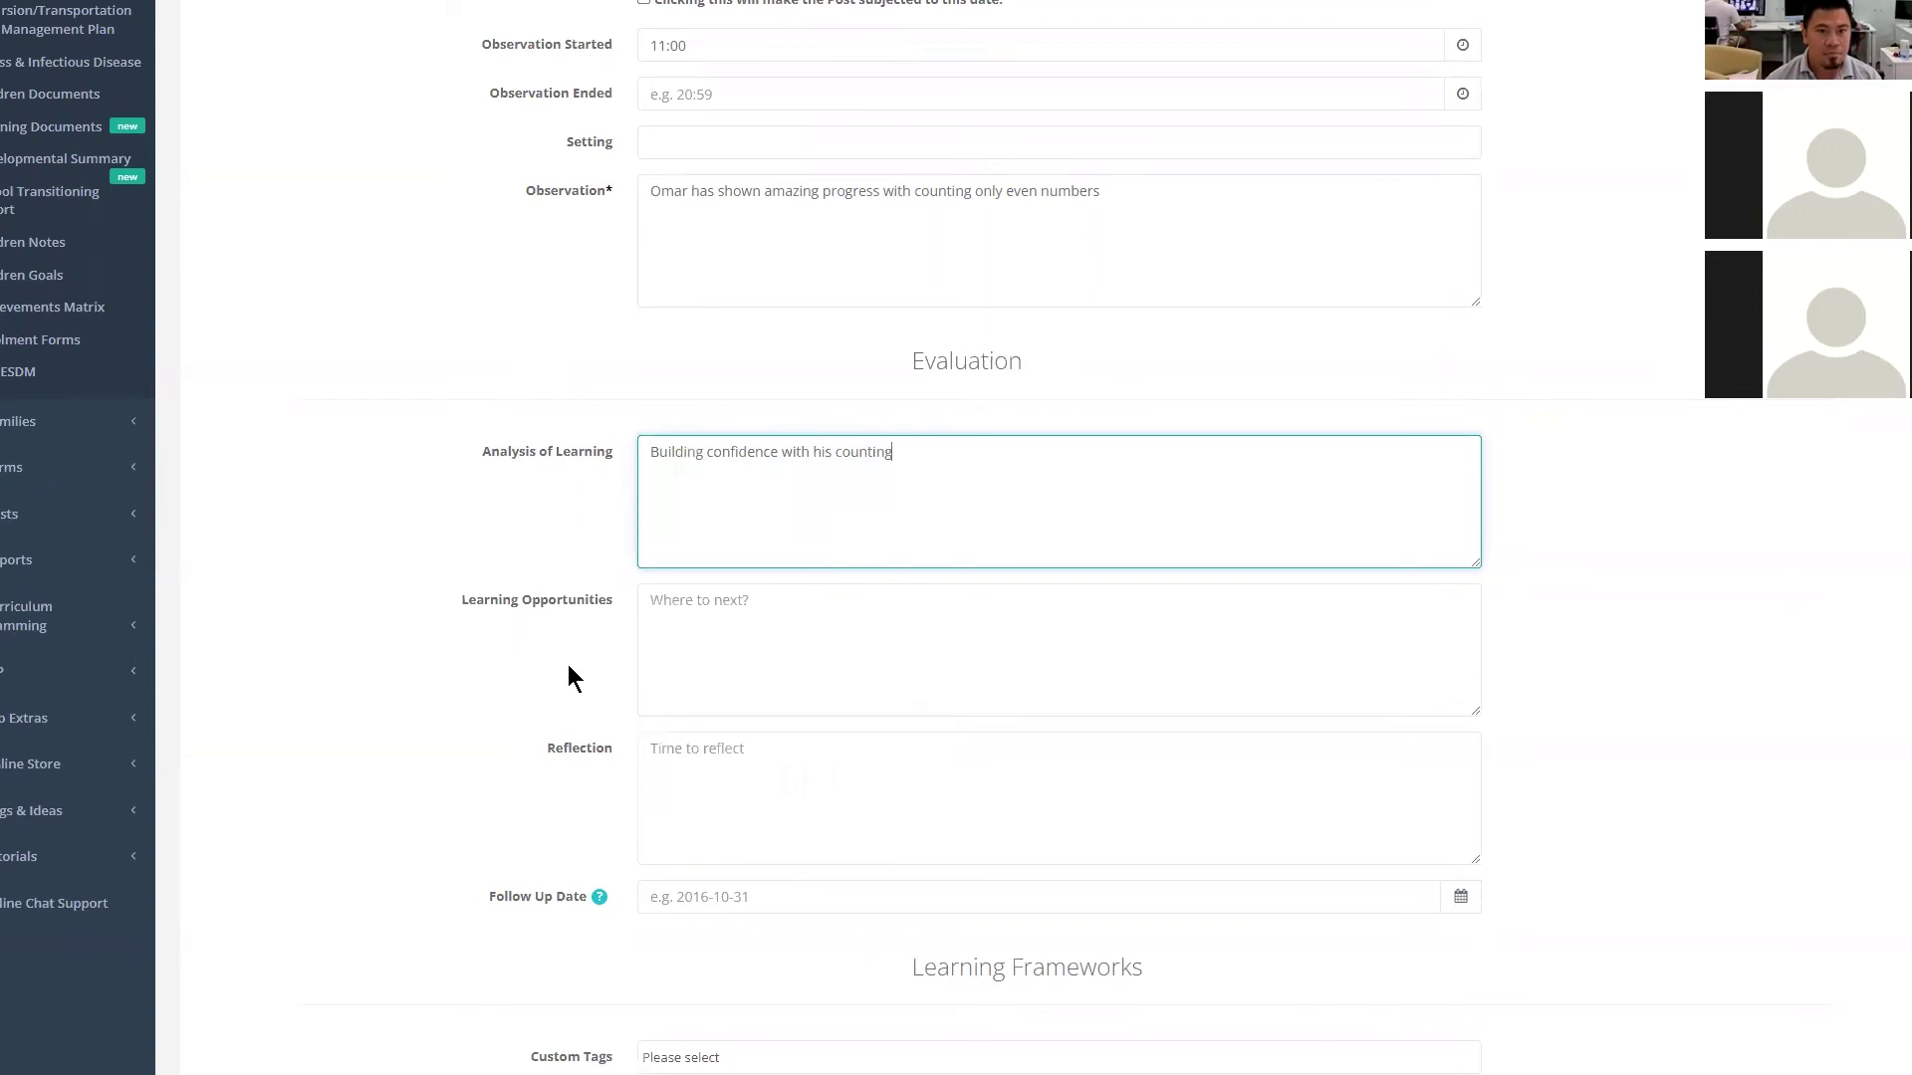
- Fill in the Learning Opportunities with the copied note about the child being proud and counting toys around the centre
{"action": "scroll", "coordinate": [567, 665], "scroll_direction": "down", "scroll_amount": 3}
{"action": "left_click", "coordinate": [732, 297]}
{"action": "key", "text": "super+v"}
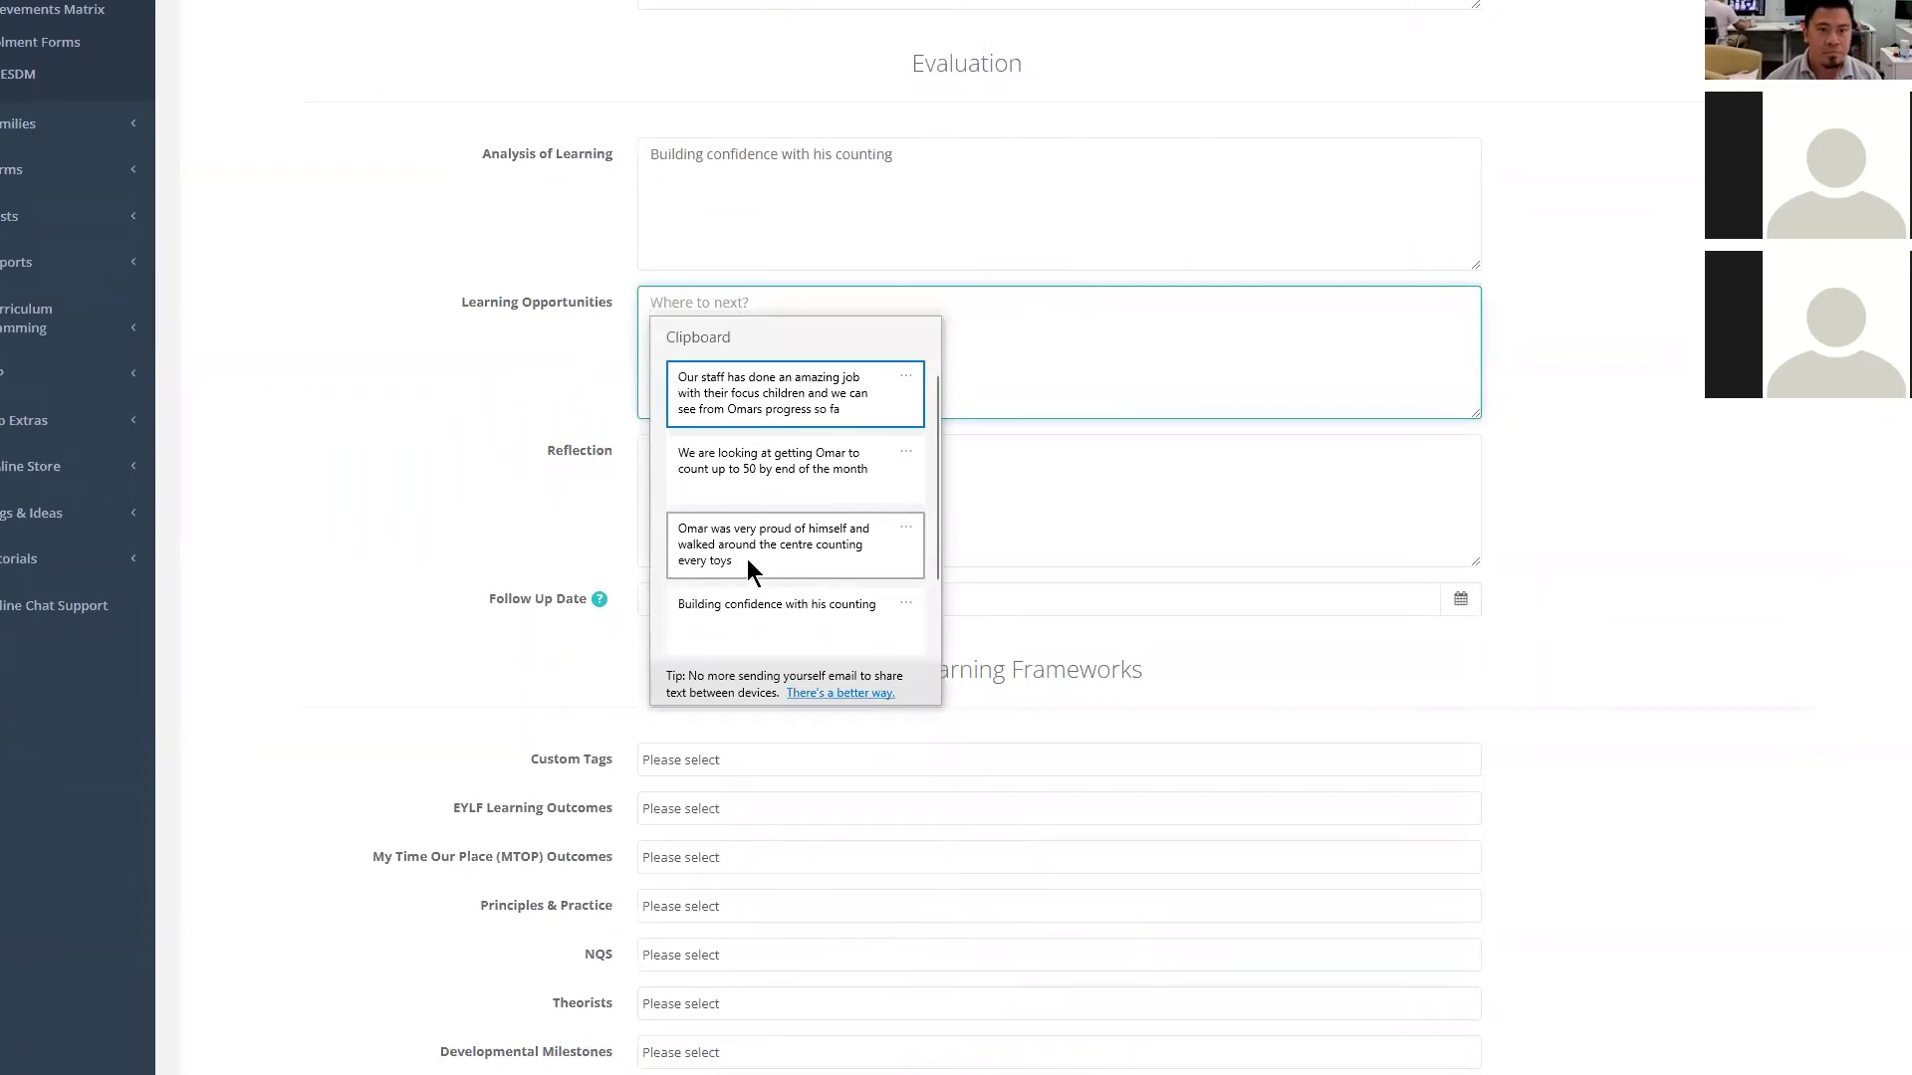
{"action": "scroll", "coordinate": [747, 559], "scroll_direction": "down", "scroll_amount": 2}
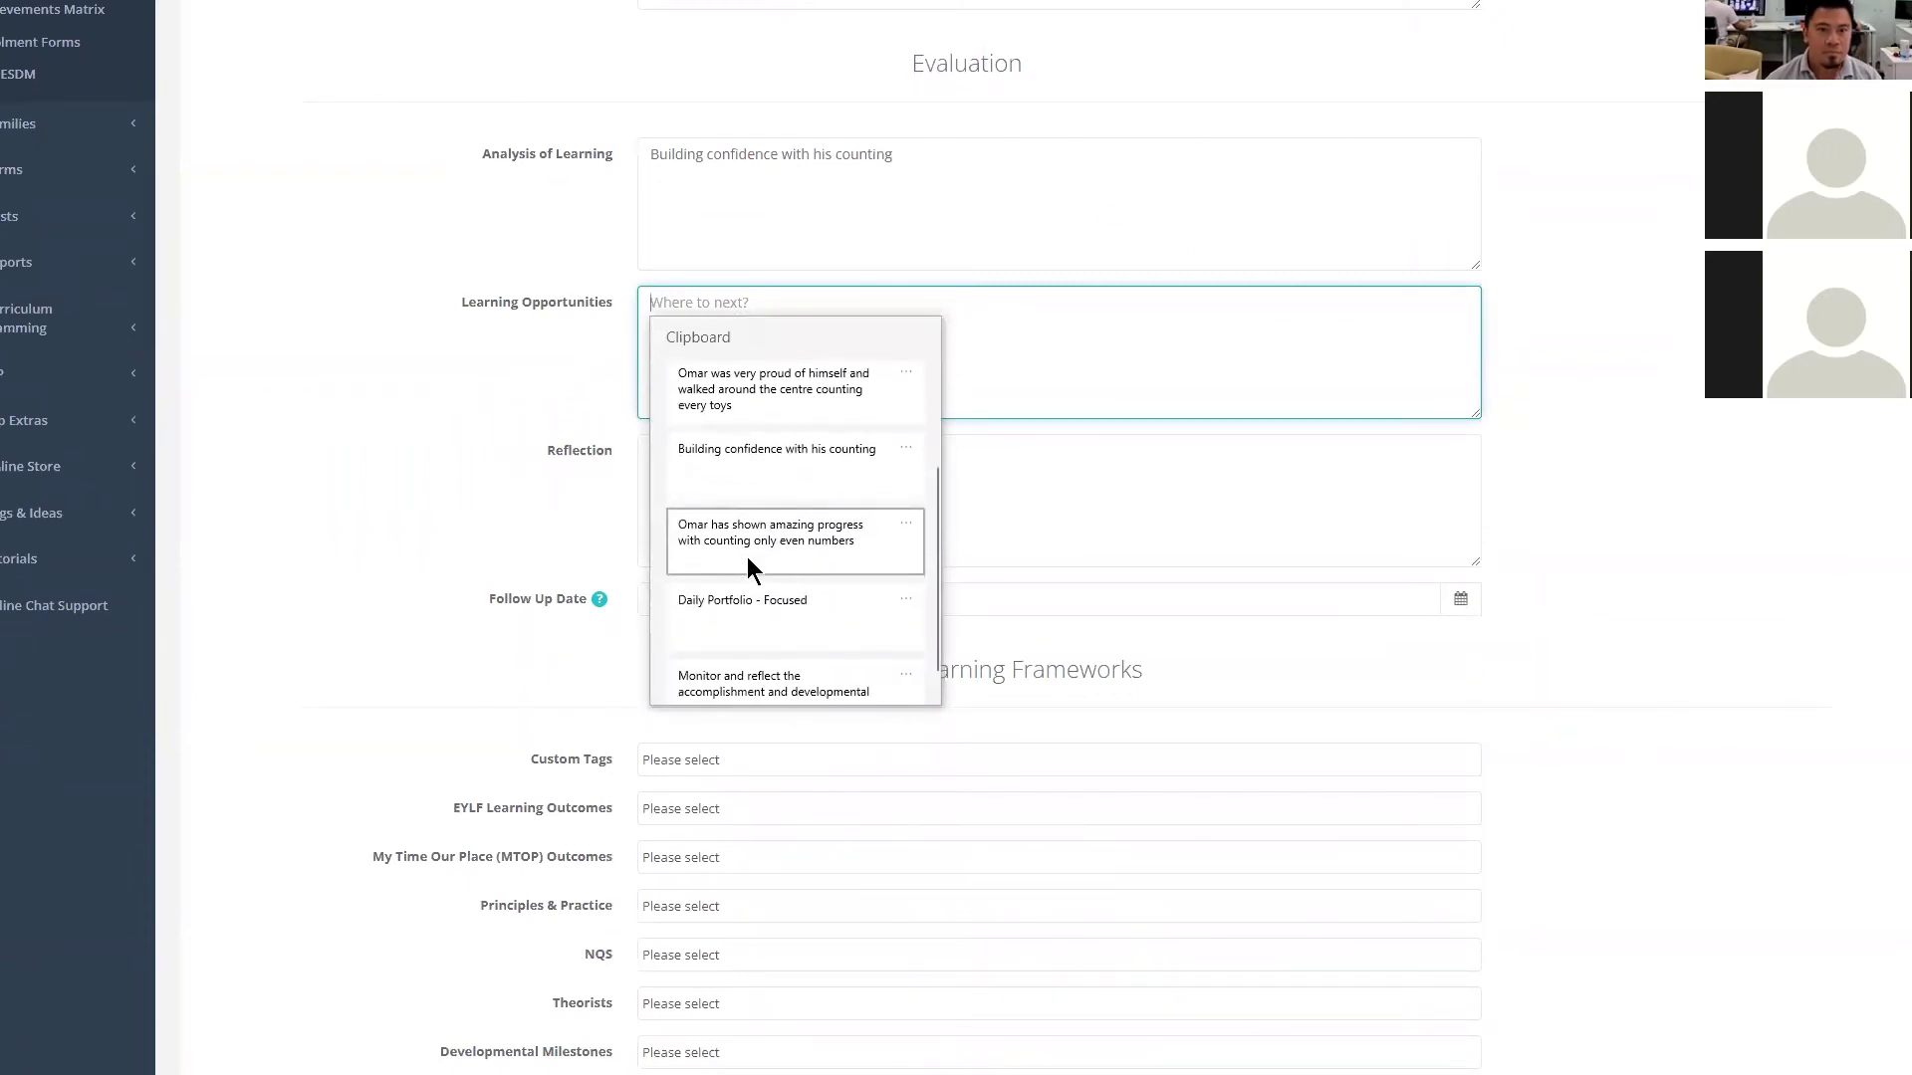
{"action": "left_click", "coordinate": [778, 404]}
- Set the Reflection to "Monitor and reflect the accomplishment and developmental progress" from the clipboard history
{"action": "left_click", "coordinate": [730, 489]}
{"action": "key", "text": "super+v"}
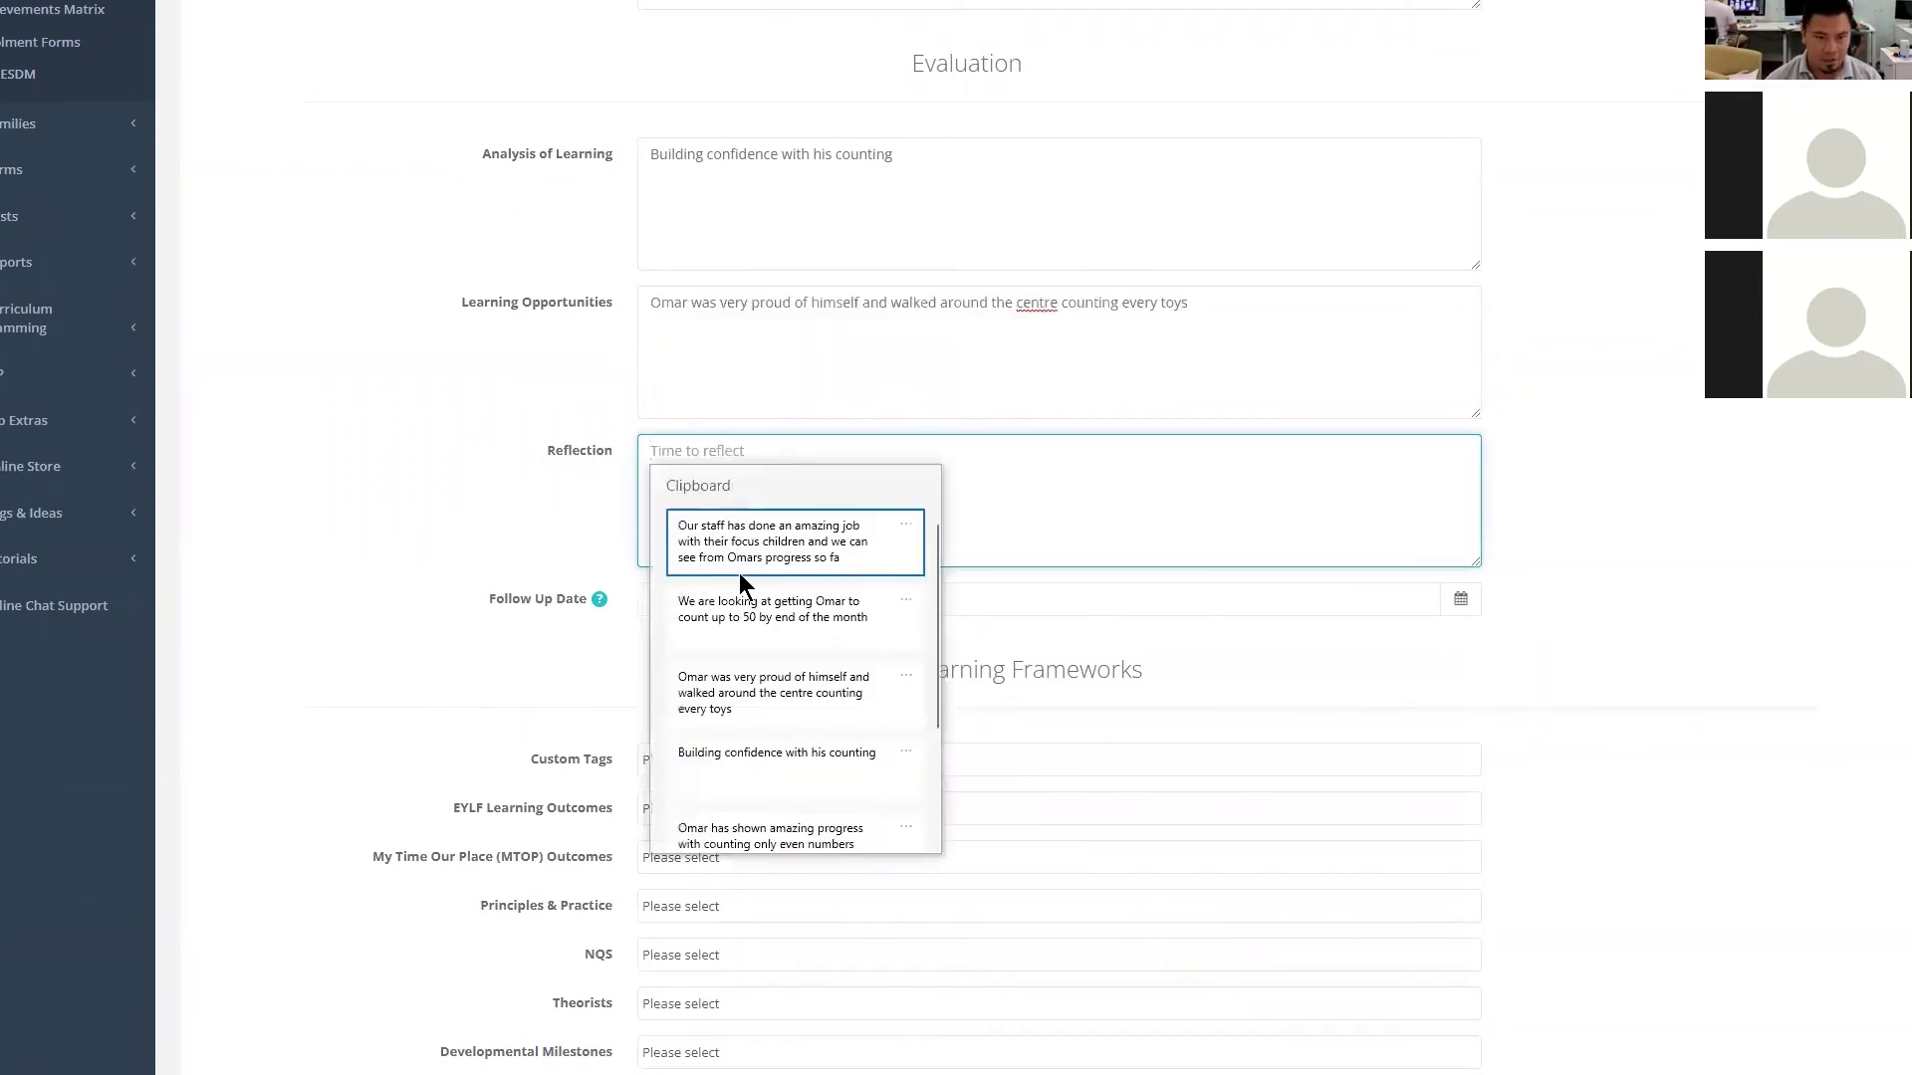
{"action": "scroll", "coordinate": [760, 659], "scroll_direction": "down", "scroll_amount": 2}
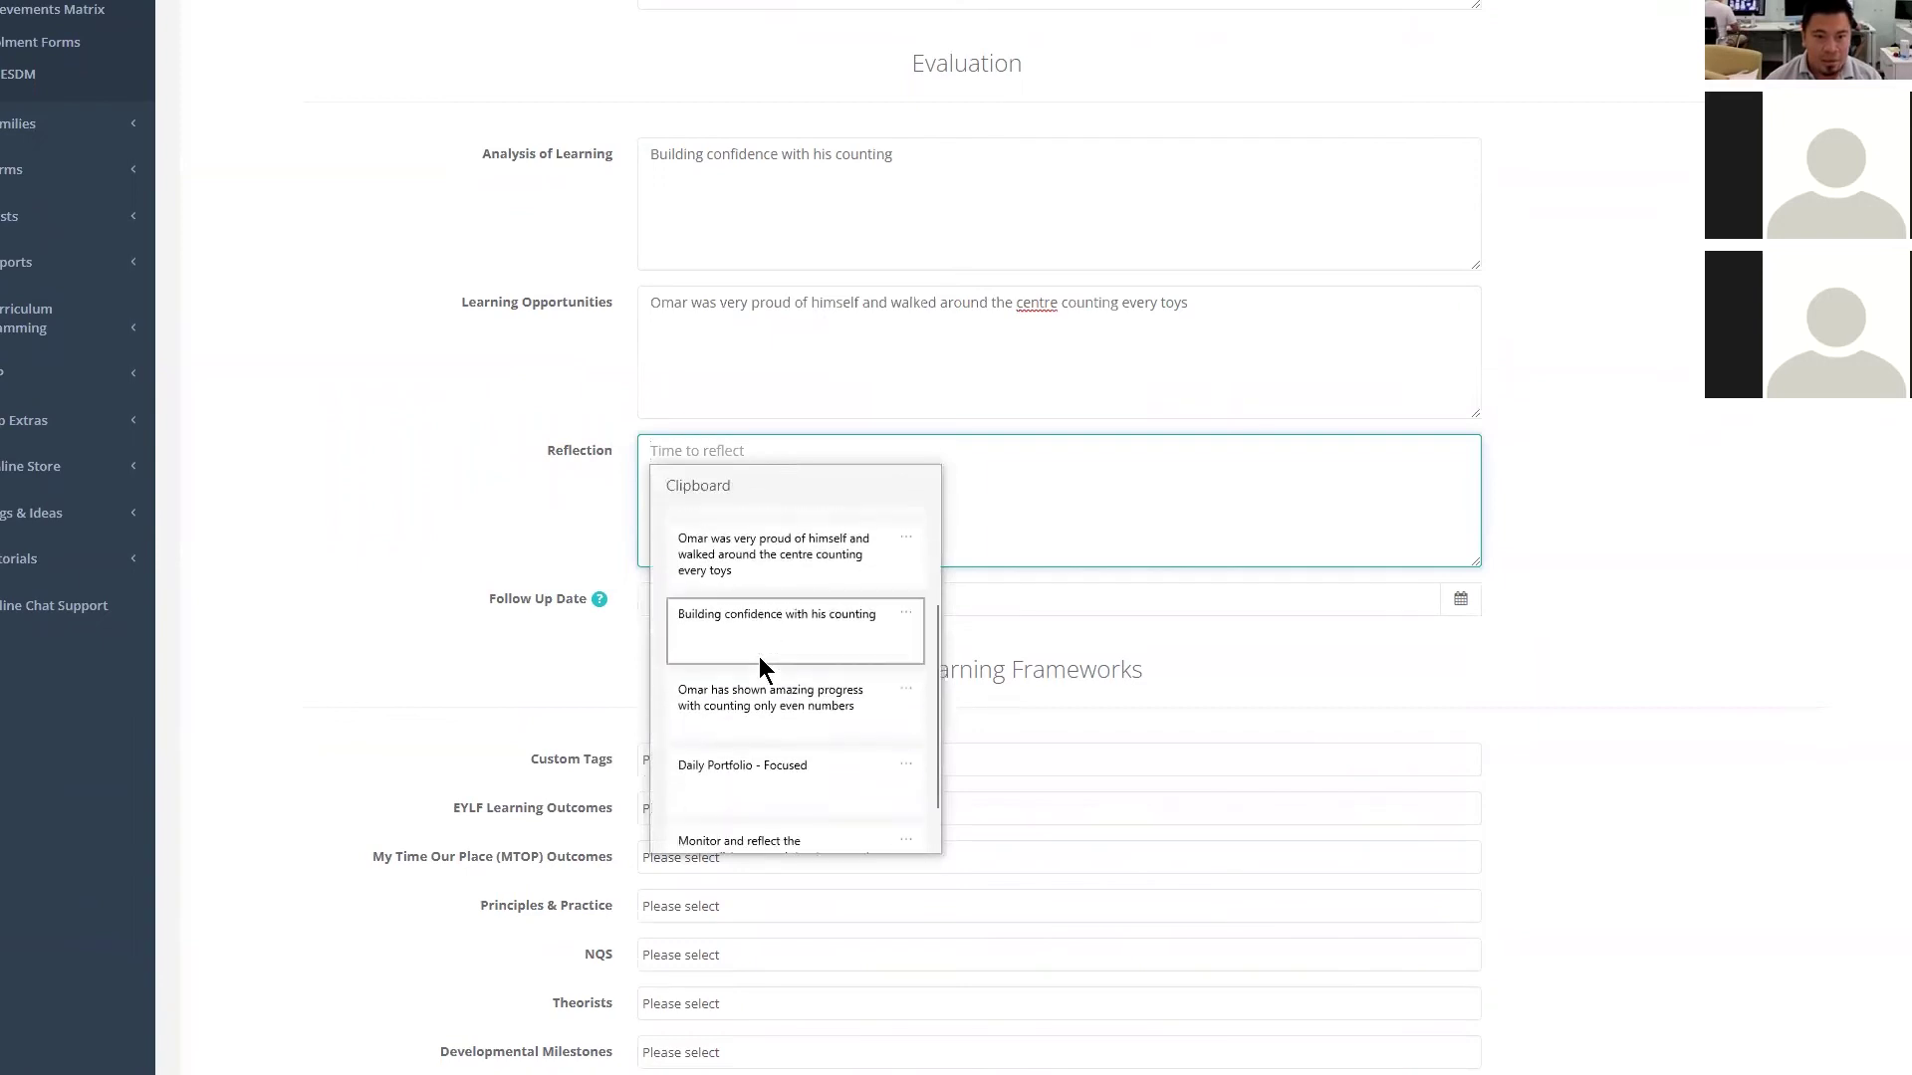
{"action": "scroll", "coordinate": [763, 691], "scroll_direction": "down", "scroll_amount": 1}
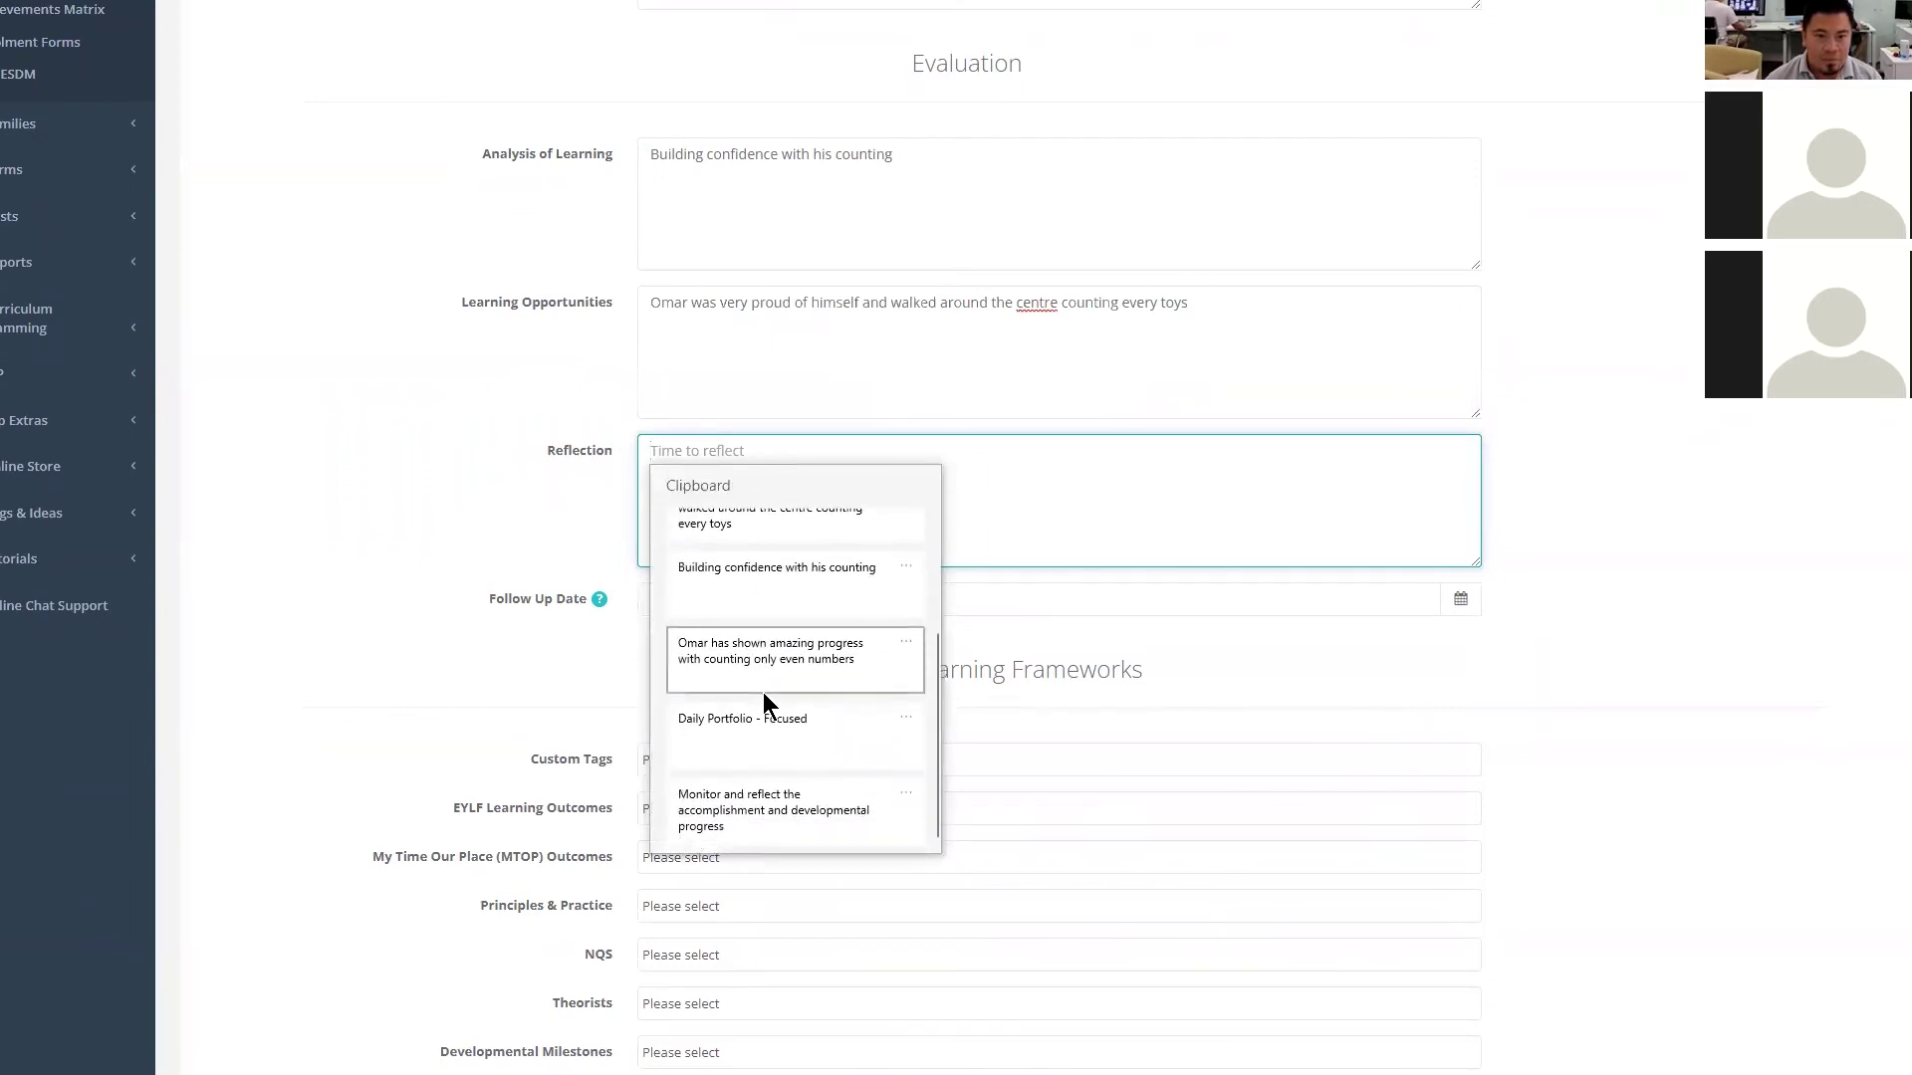
{"action": "left_click", "coordinate": [765, 799]}
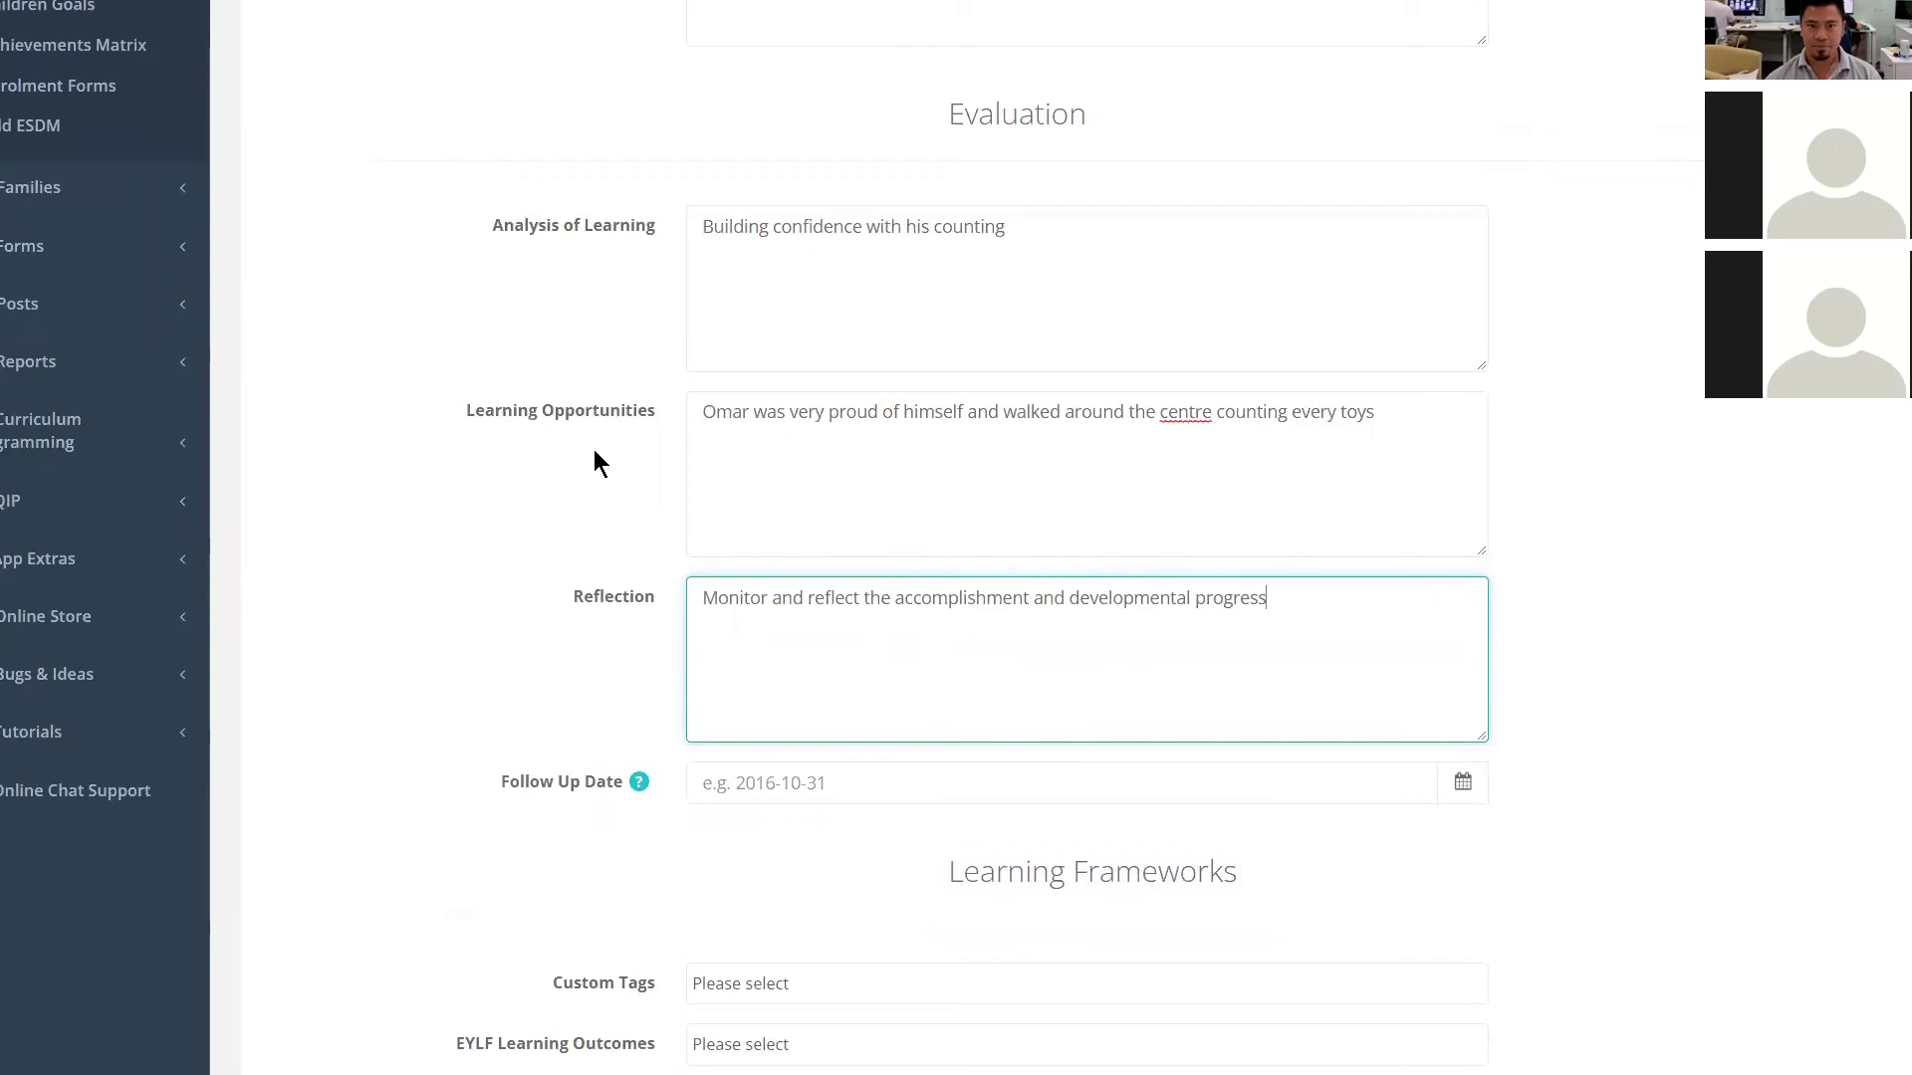
- Add the custom tag #Team Work and EYLF learning outcome 1.3 on knowledgeable and confident self-identities
{"action": "scroll", "coordinate": [593, 450], "scroll_direction": "down", "scroll_amount": 7}
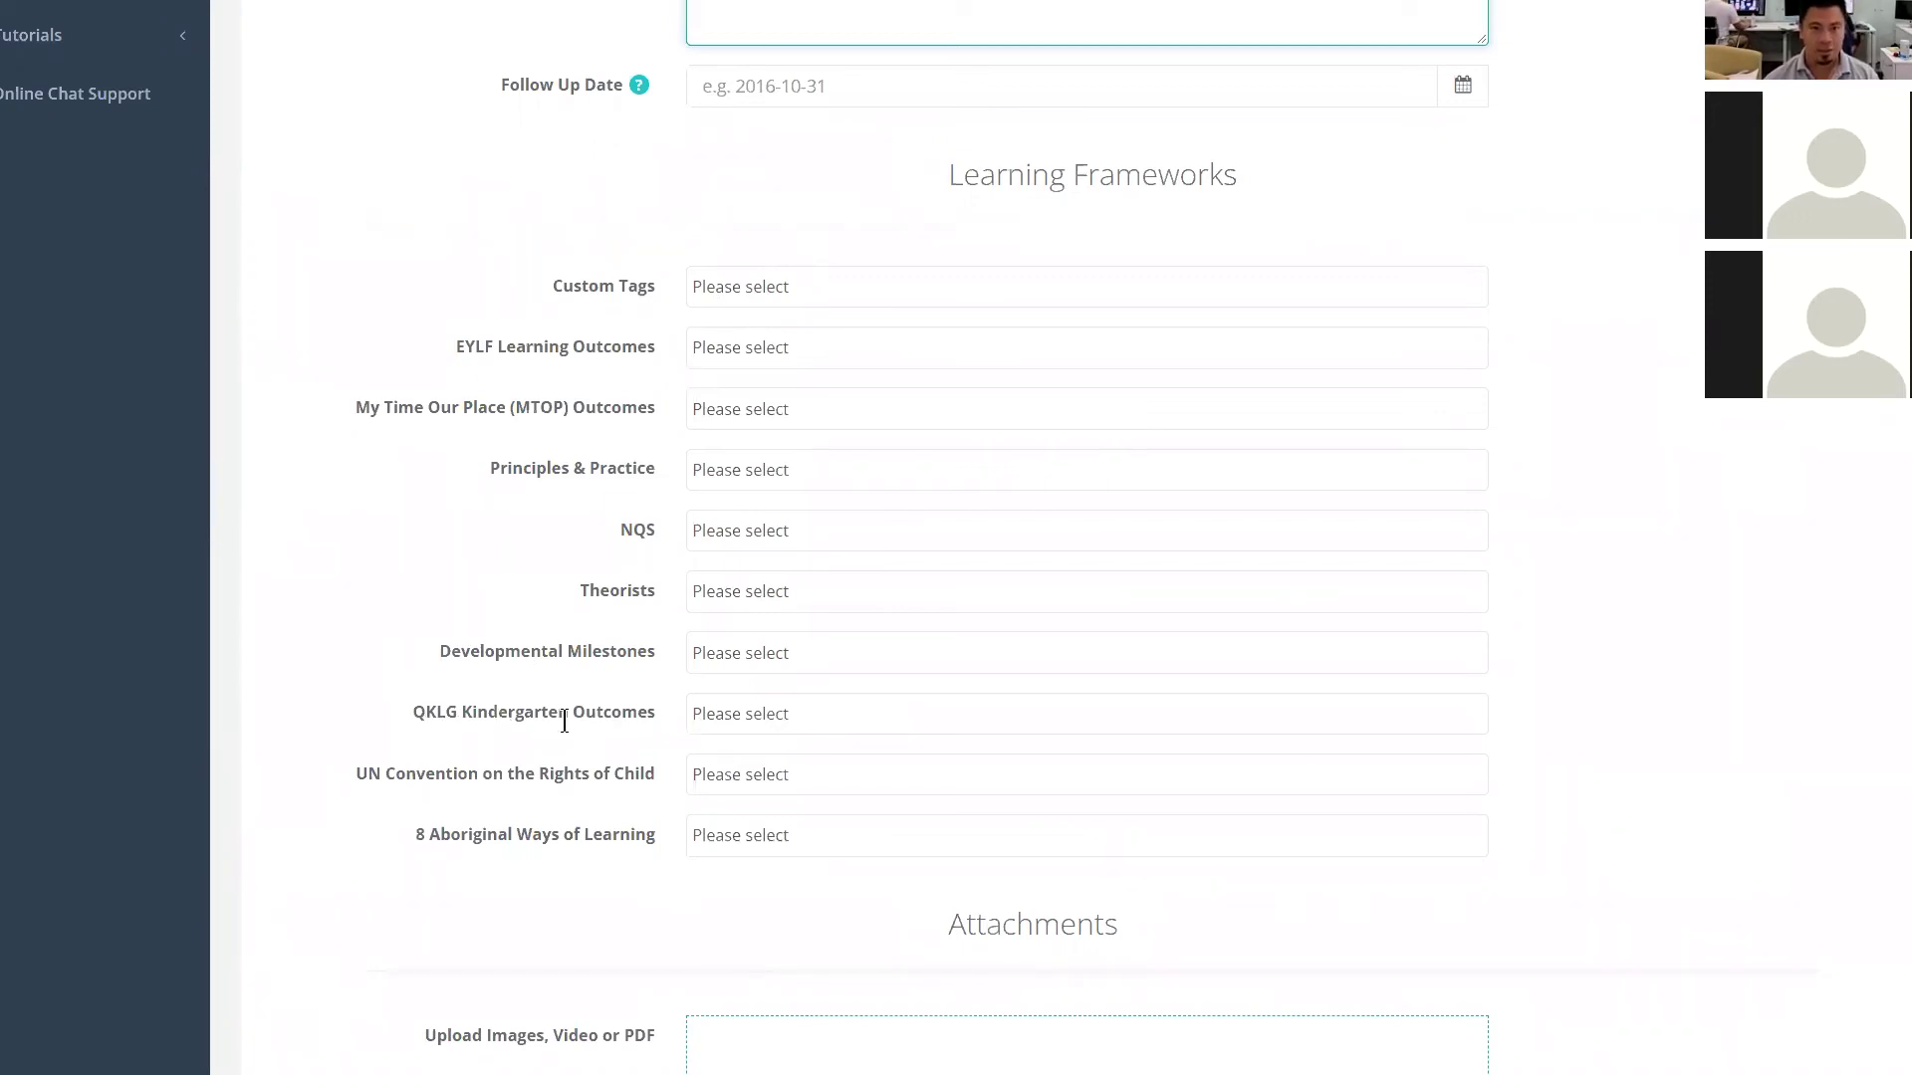
{"action": "left_click", "coordinate": [880, 287]}
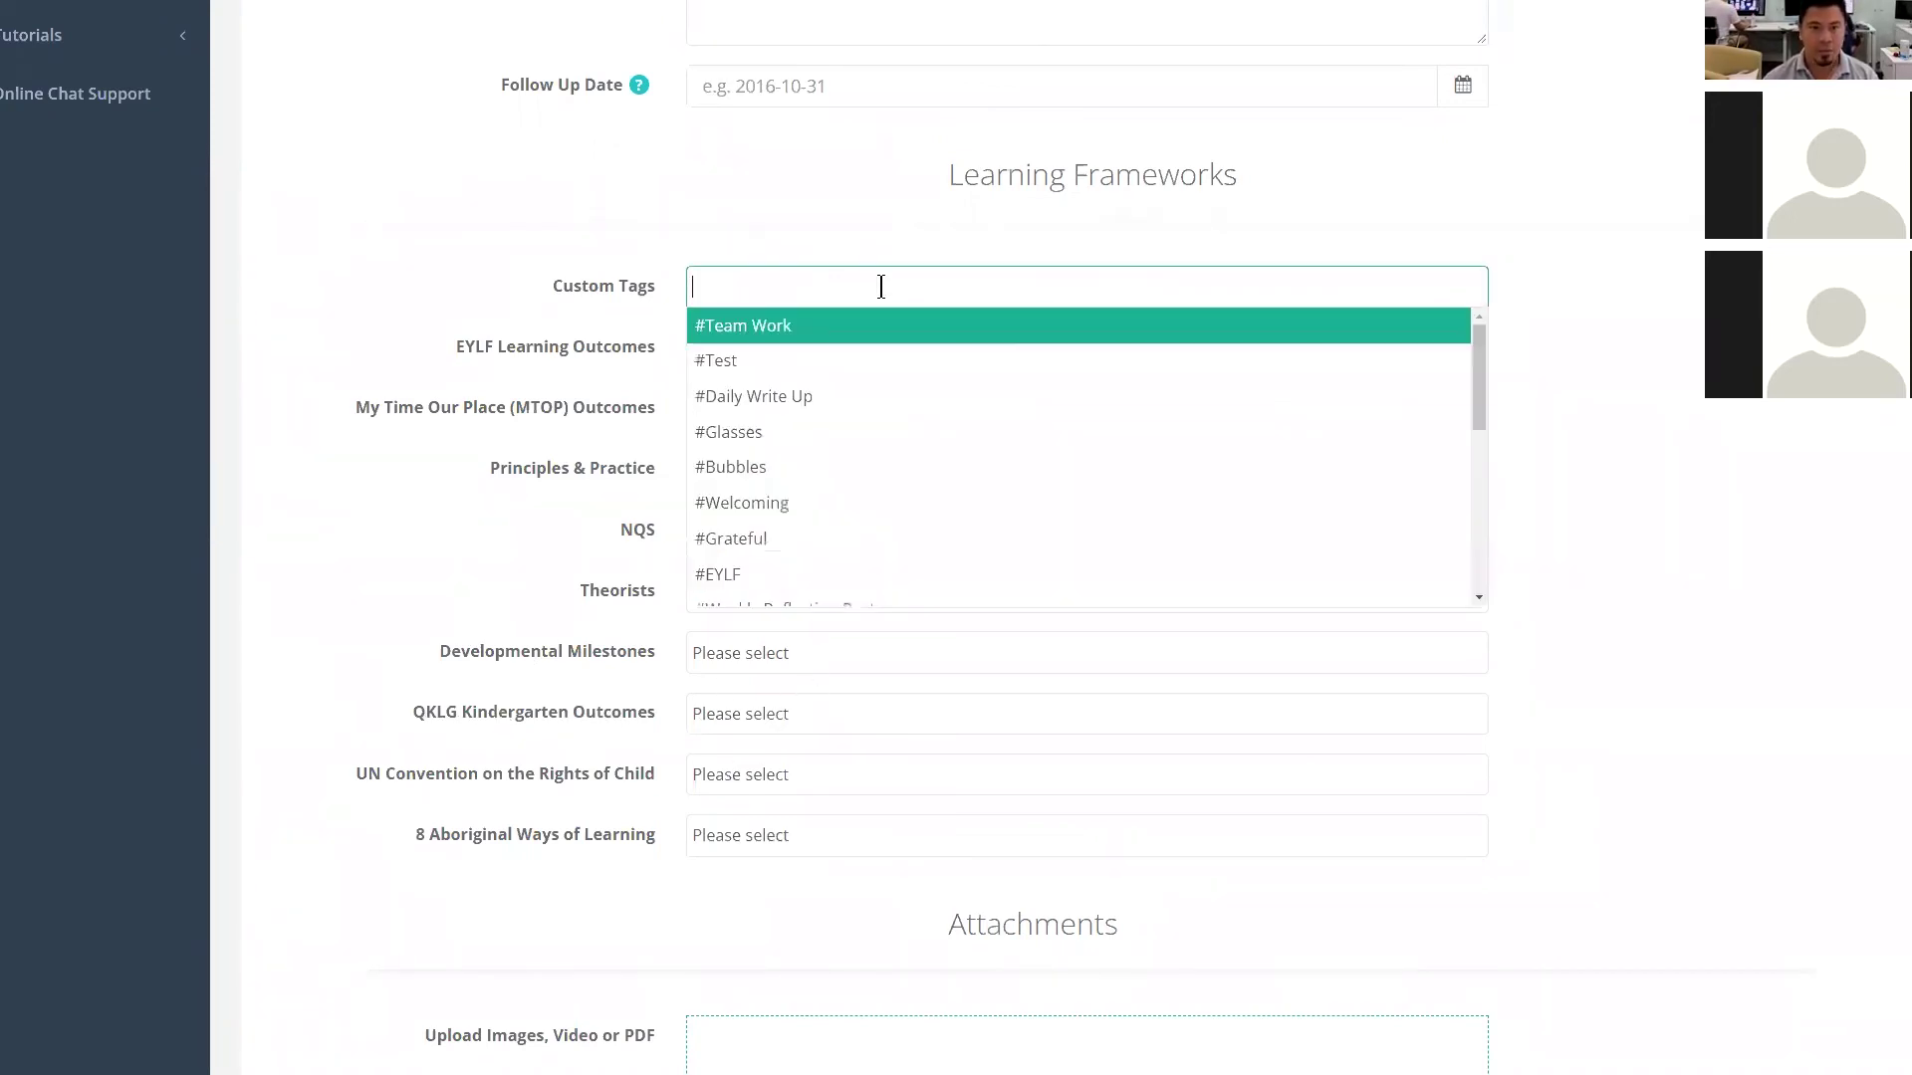
{"action": "left_click", "coordinate": [884, 333]}
{"action": "left_click", "coordinate": [888, 345]}
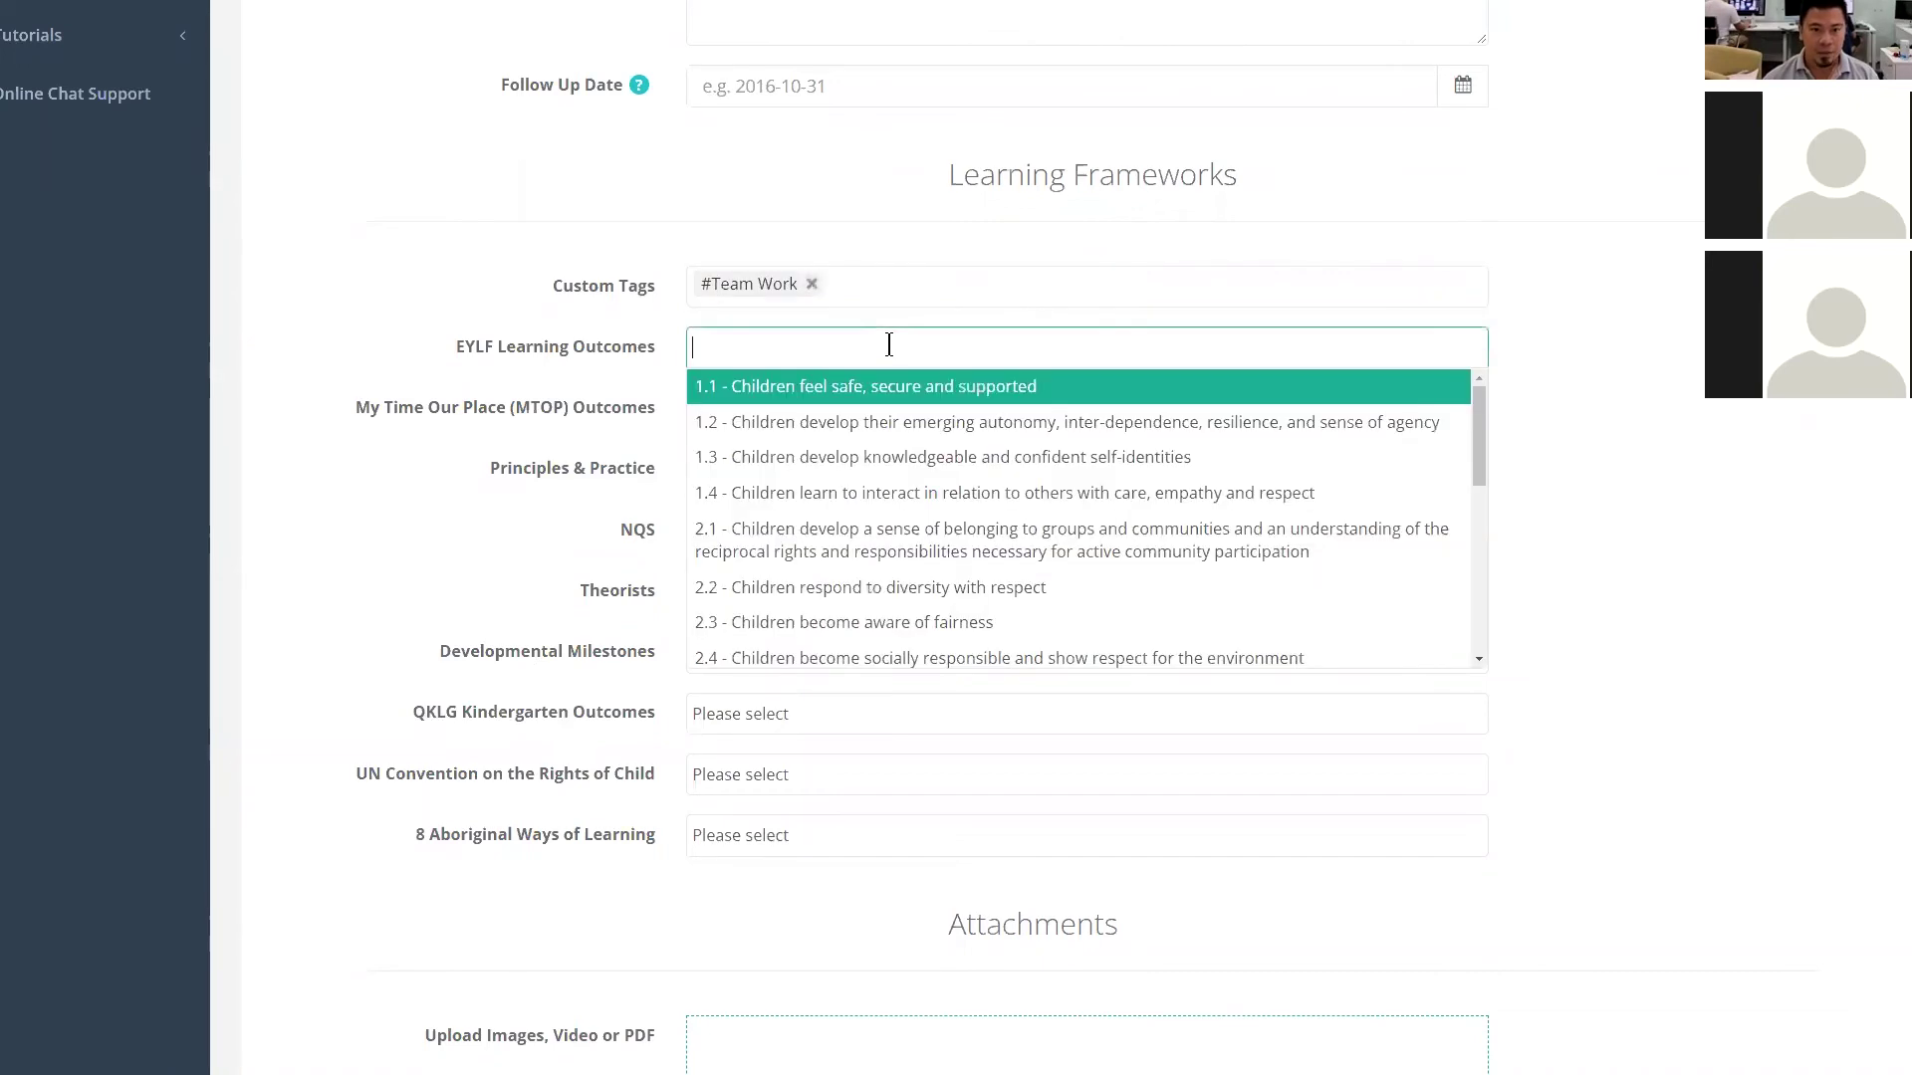
{"action": "left_click", "coordinate": [900, 461]}
- Link the entry to MTOP outcome 1.3 and the principle "Practice - Assessment for learning"
{"action": "left_click", "coordinate": [892, 414]}
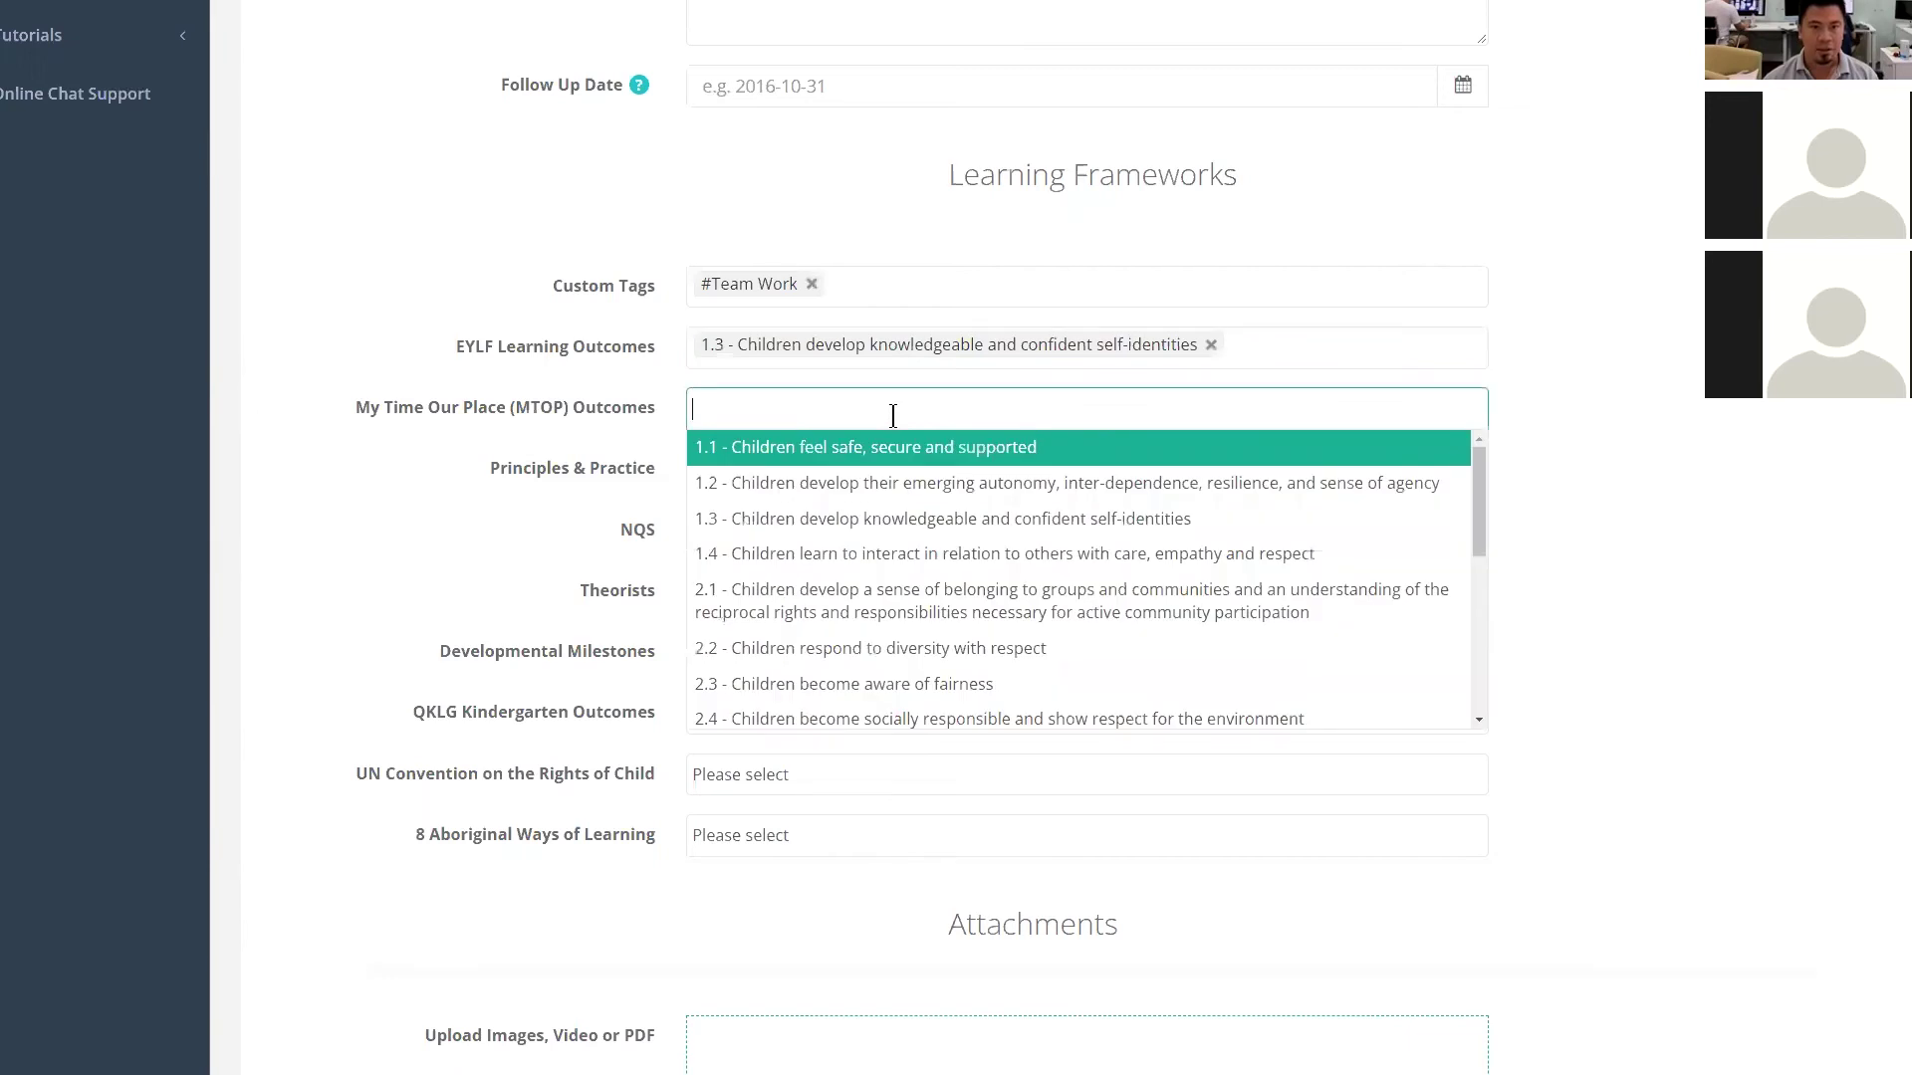
{"action": "left_click", "coordinate": [897, 516]}
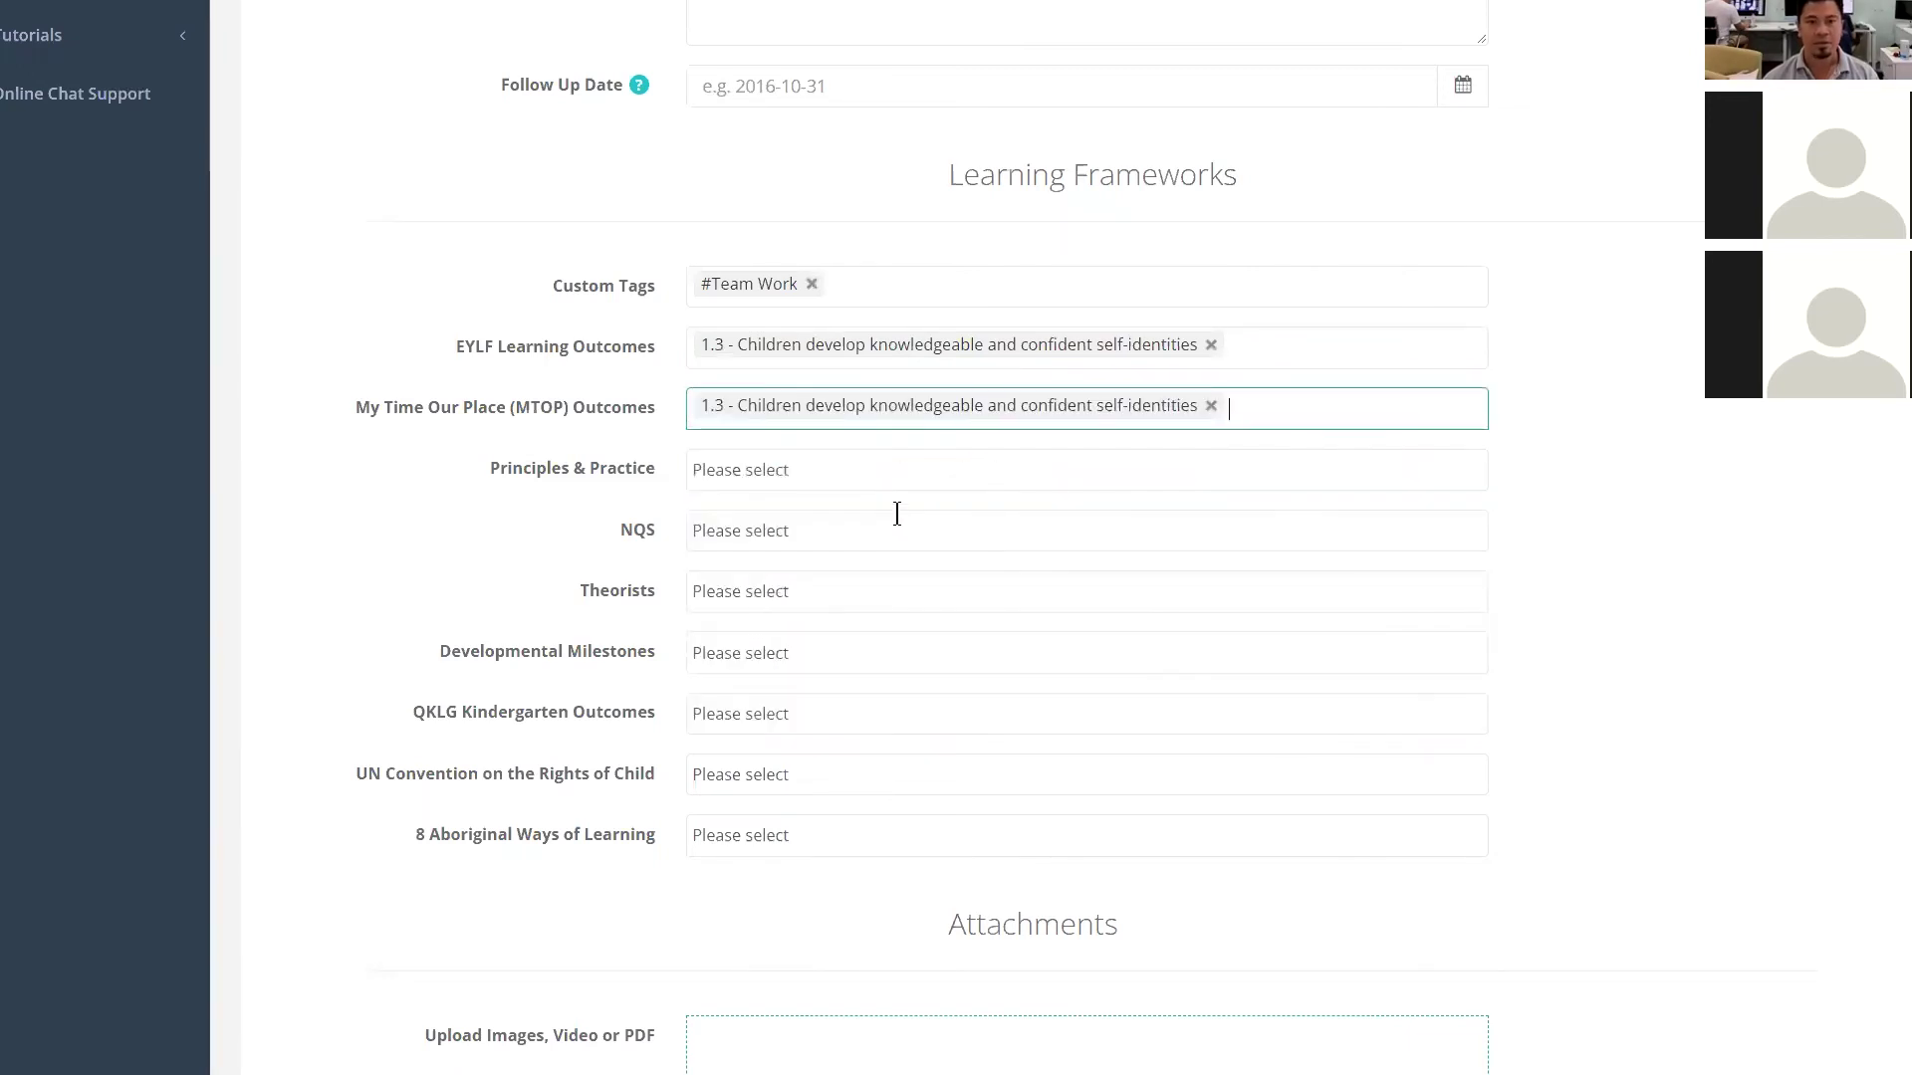
{"action": "left_click", "coordinate": [899, 482]}
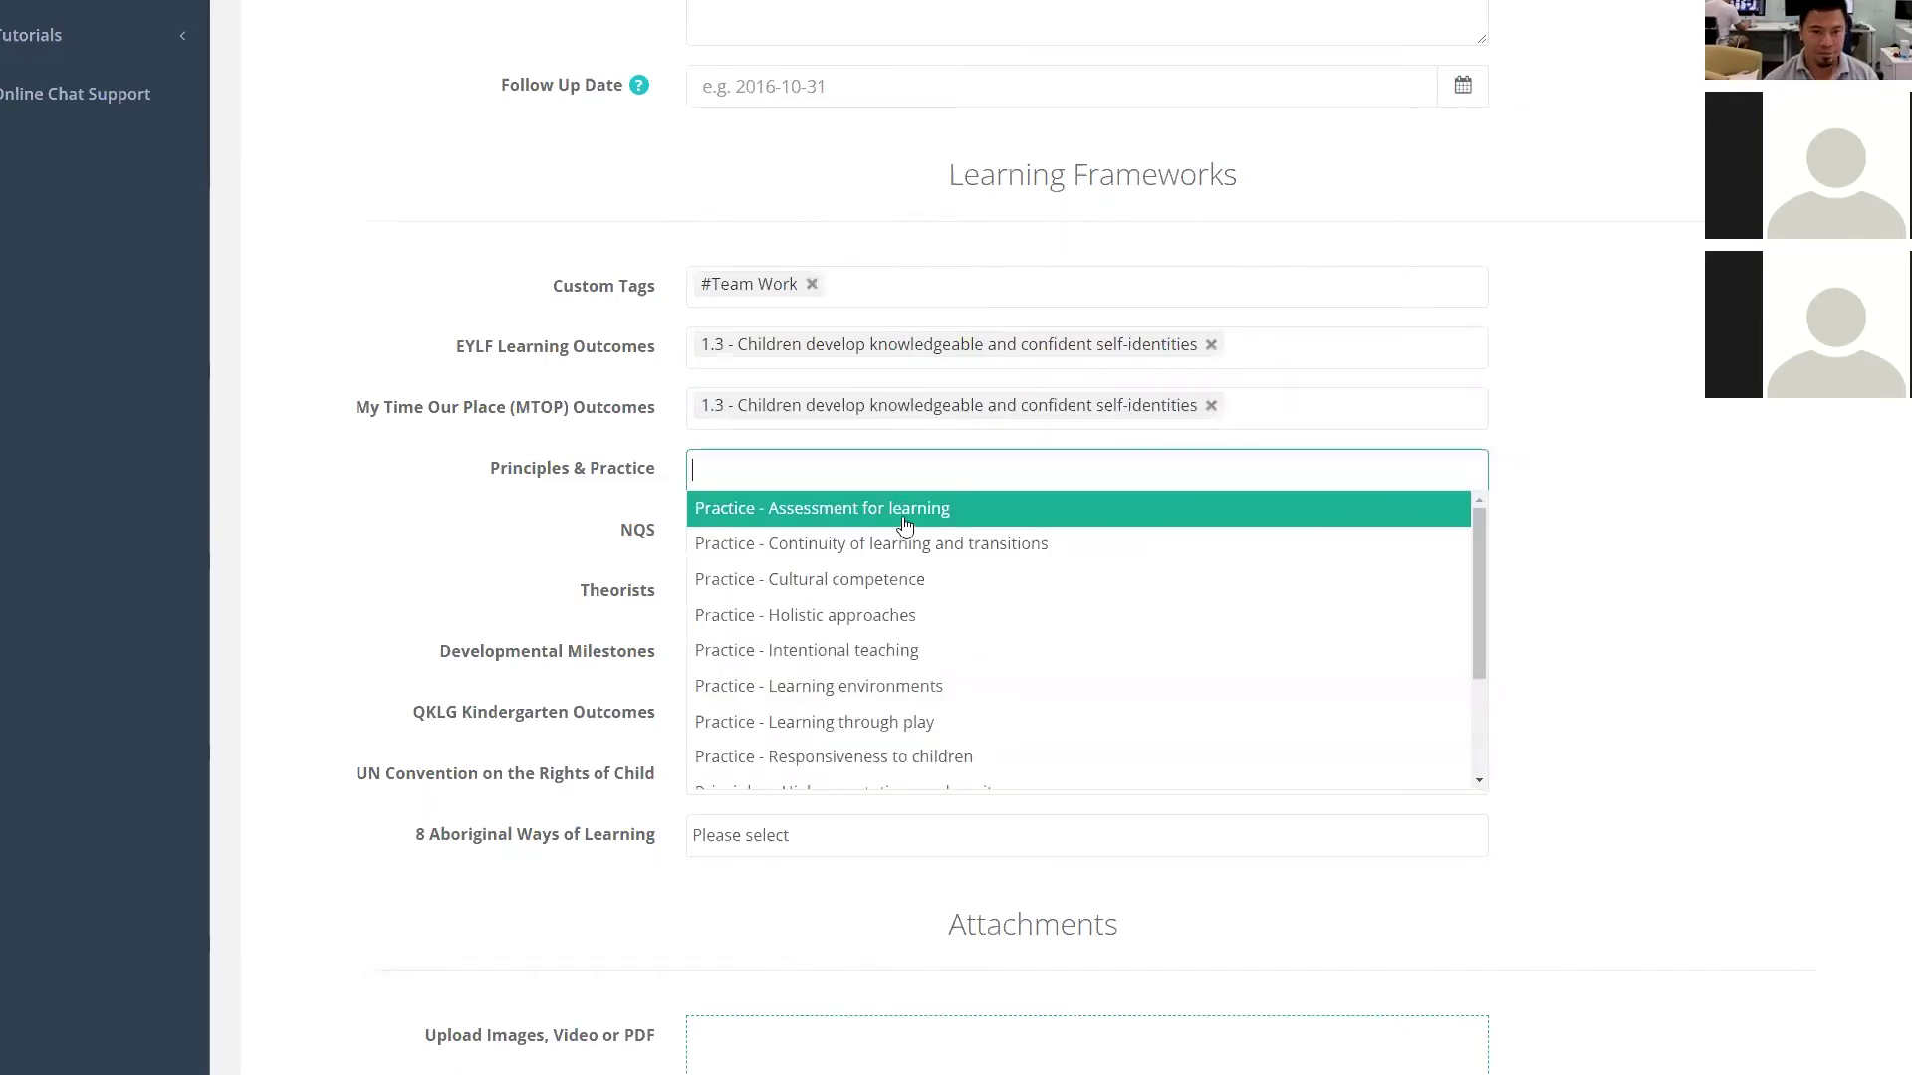
{"action": "left_click", "coordinate": [901, 513]}
- Link the entry to NQS 1.1.1 and the Bowlby & Ainsworth attachment theory on responding with comfort and warmth to distressed children
{"action": "left_click", "coordinate": [899, 529]}
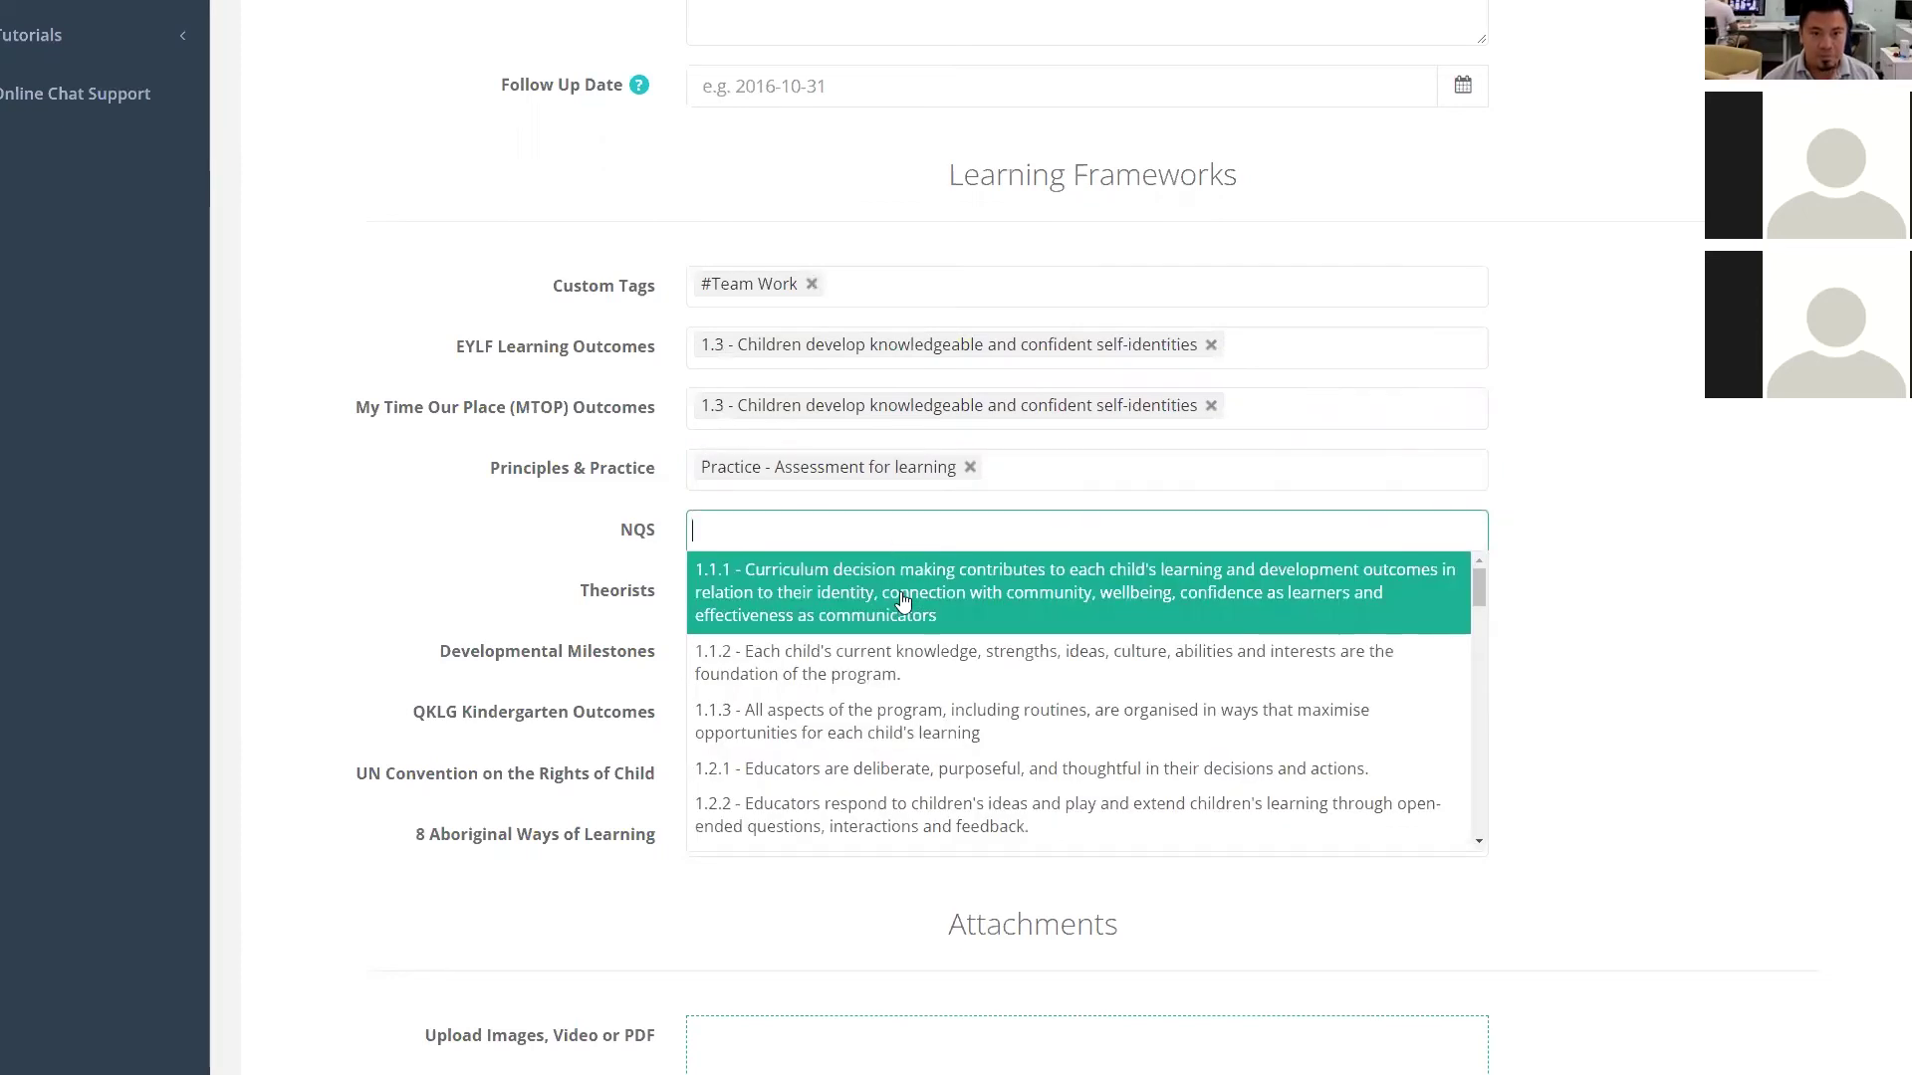
{"action": "left_click", "coordinate": [901, 605]}
{"action": "left_click", "coordinate": [903, 657]}
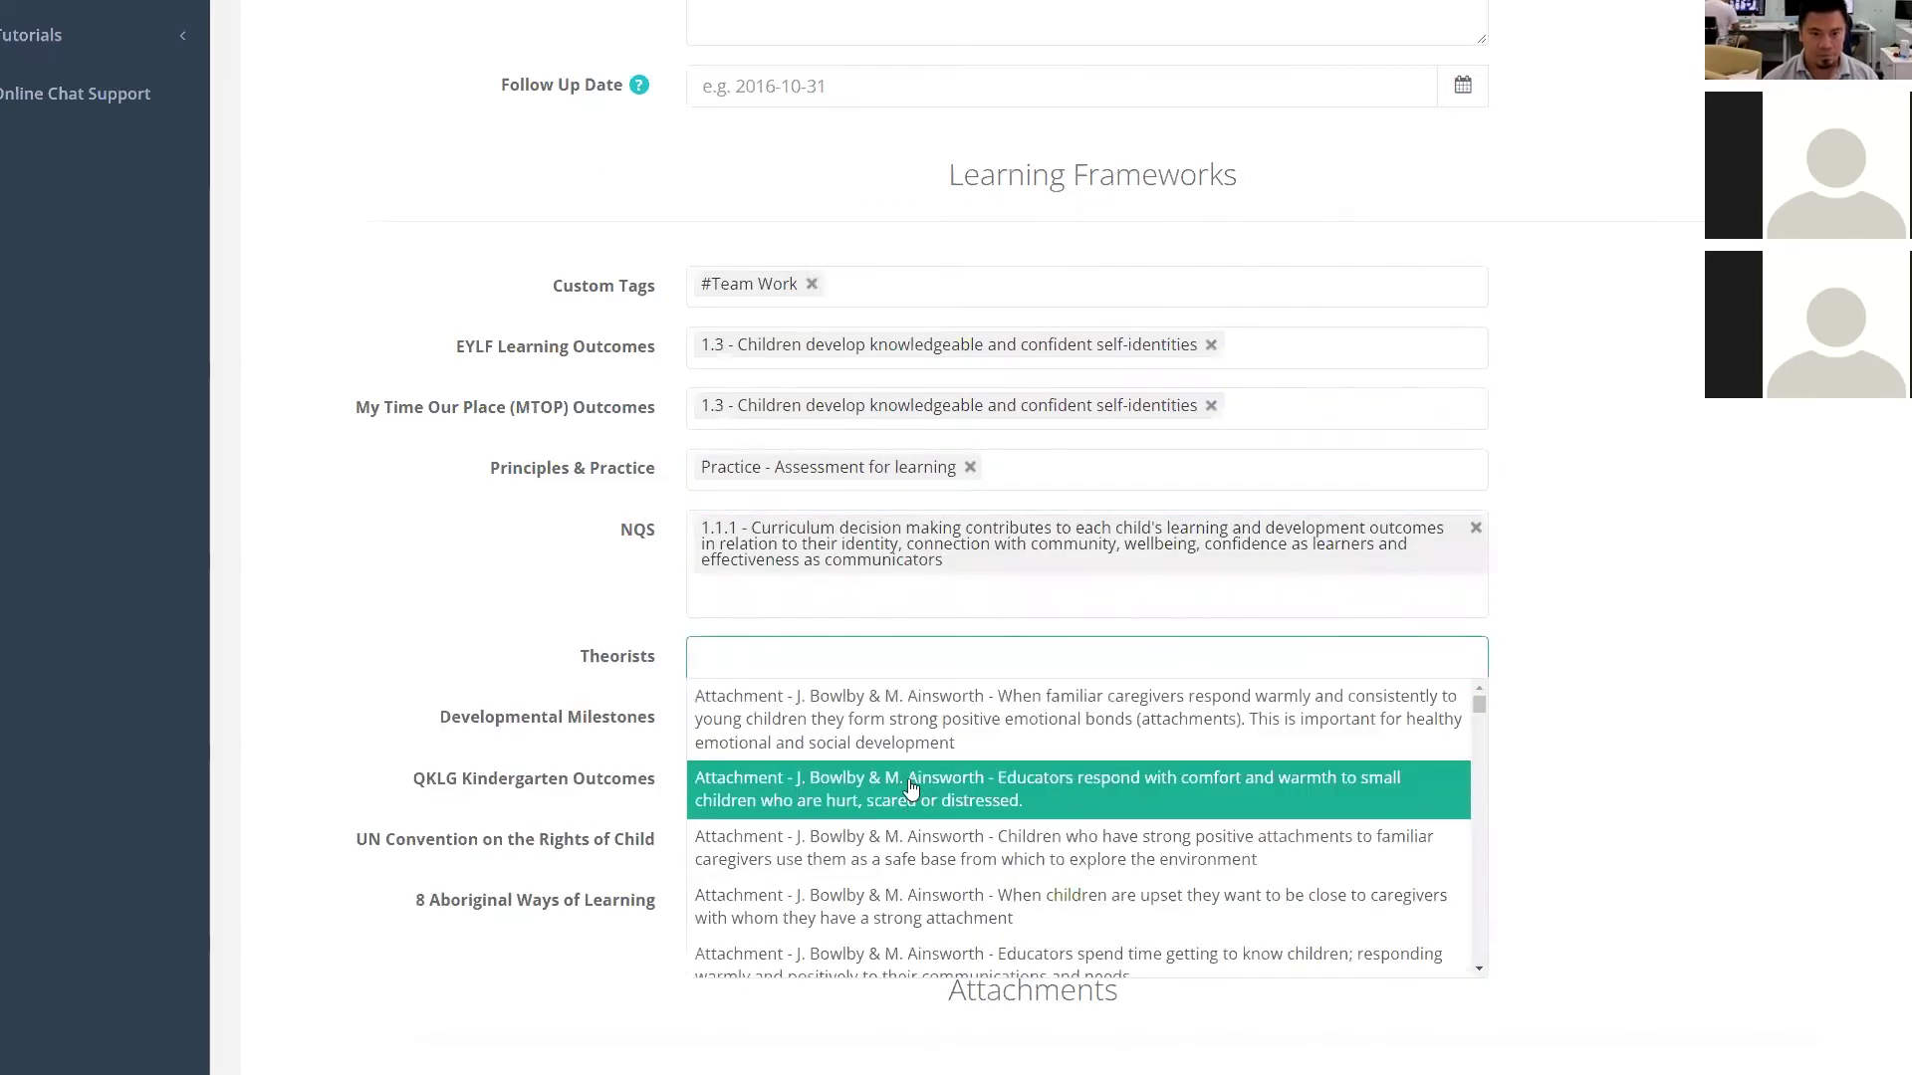
{"action": "left_click", "coordinate": [908, 771]}
- Add the milestone "0-4 months - Social - Smiles and laughs" and the QKLG outcome "Active learning - Using technologies for learning and communication"
{"action": "left_click", "coordinate": [908, 785]}
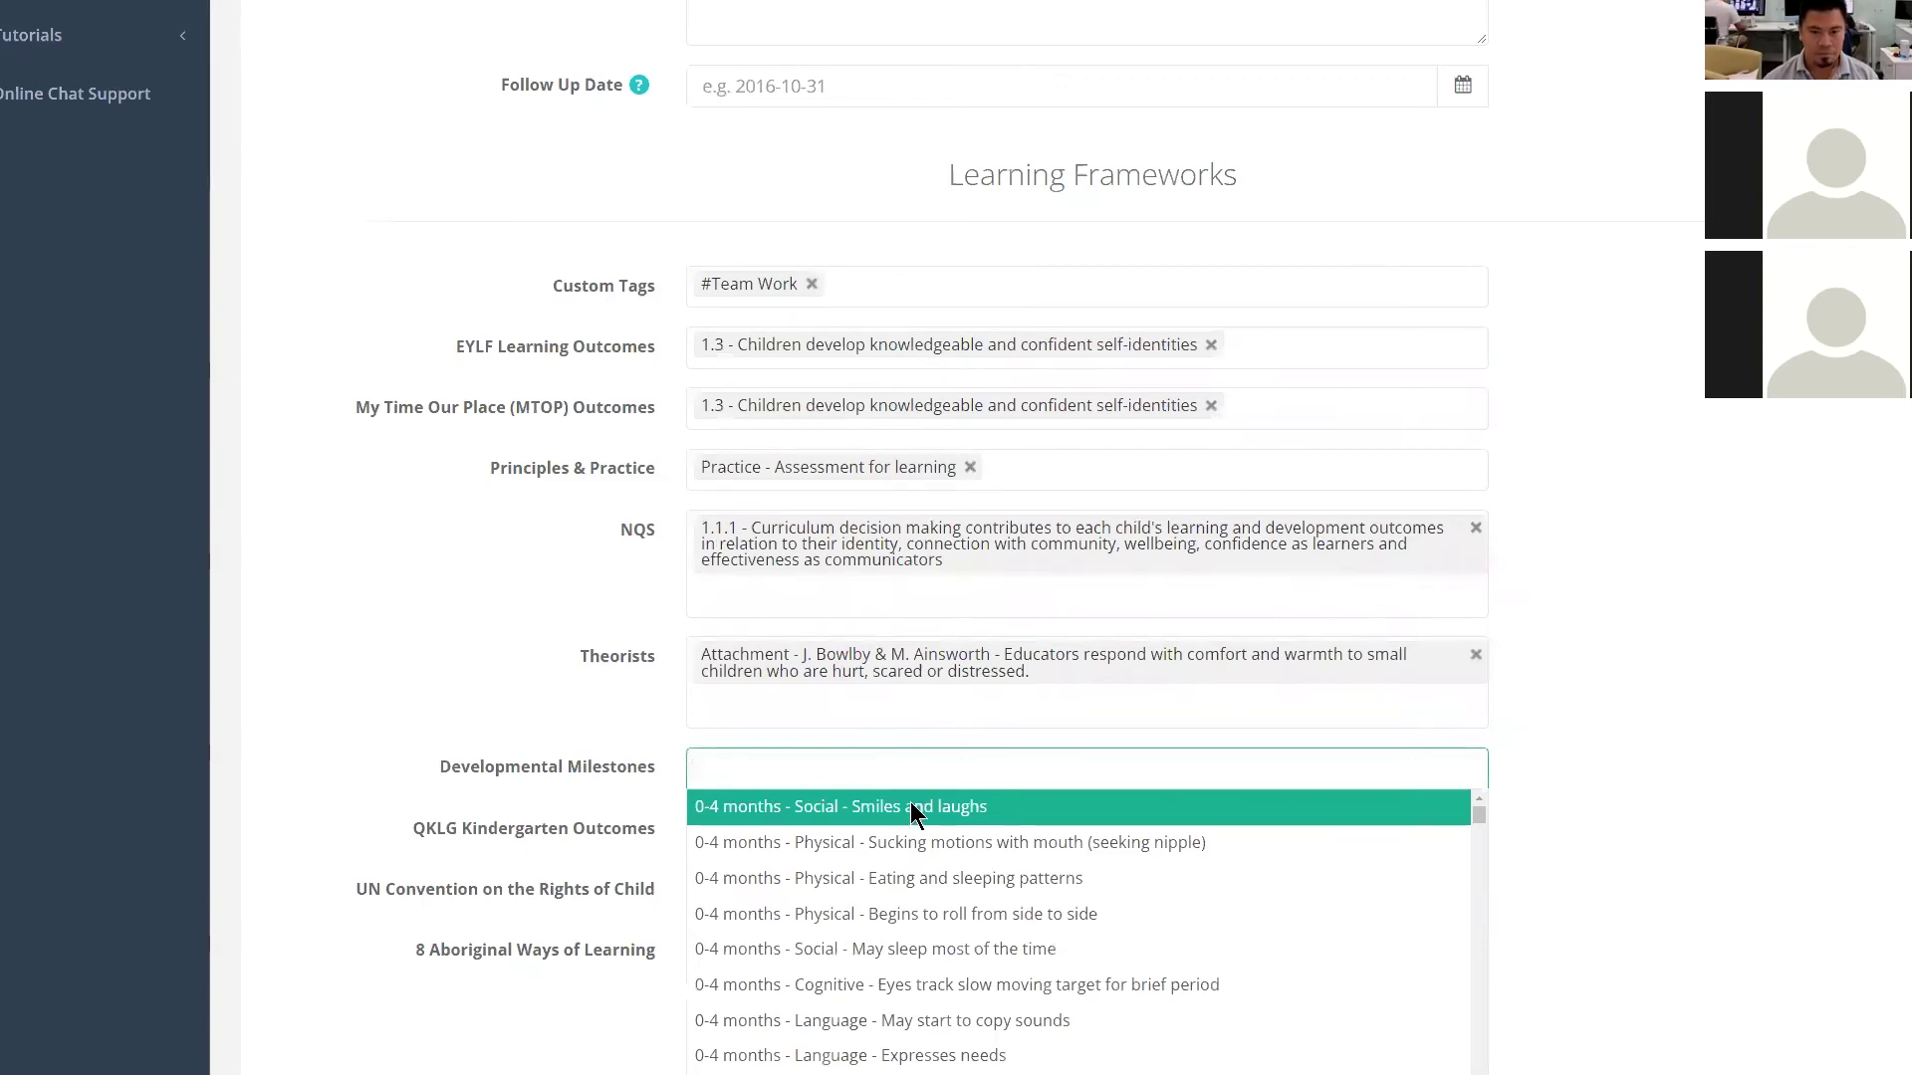
{"action": "left_click", "coordinate": [912, 809]}
{"action": "left_click", "coordinate": [910, 829]}
{"action": "left_click", "coordinate": [916, 869]}
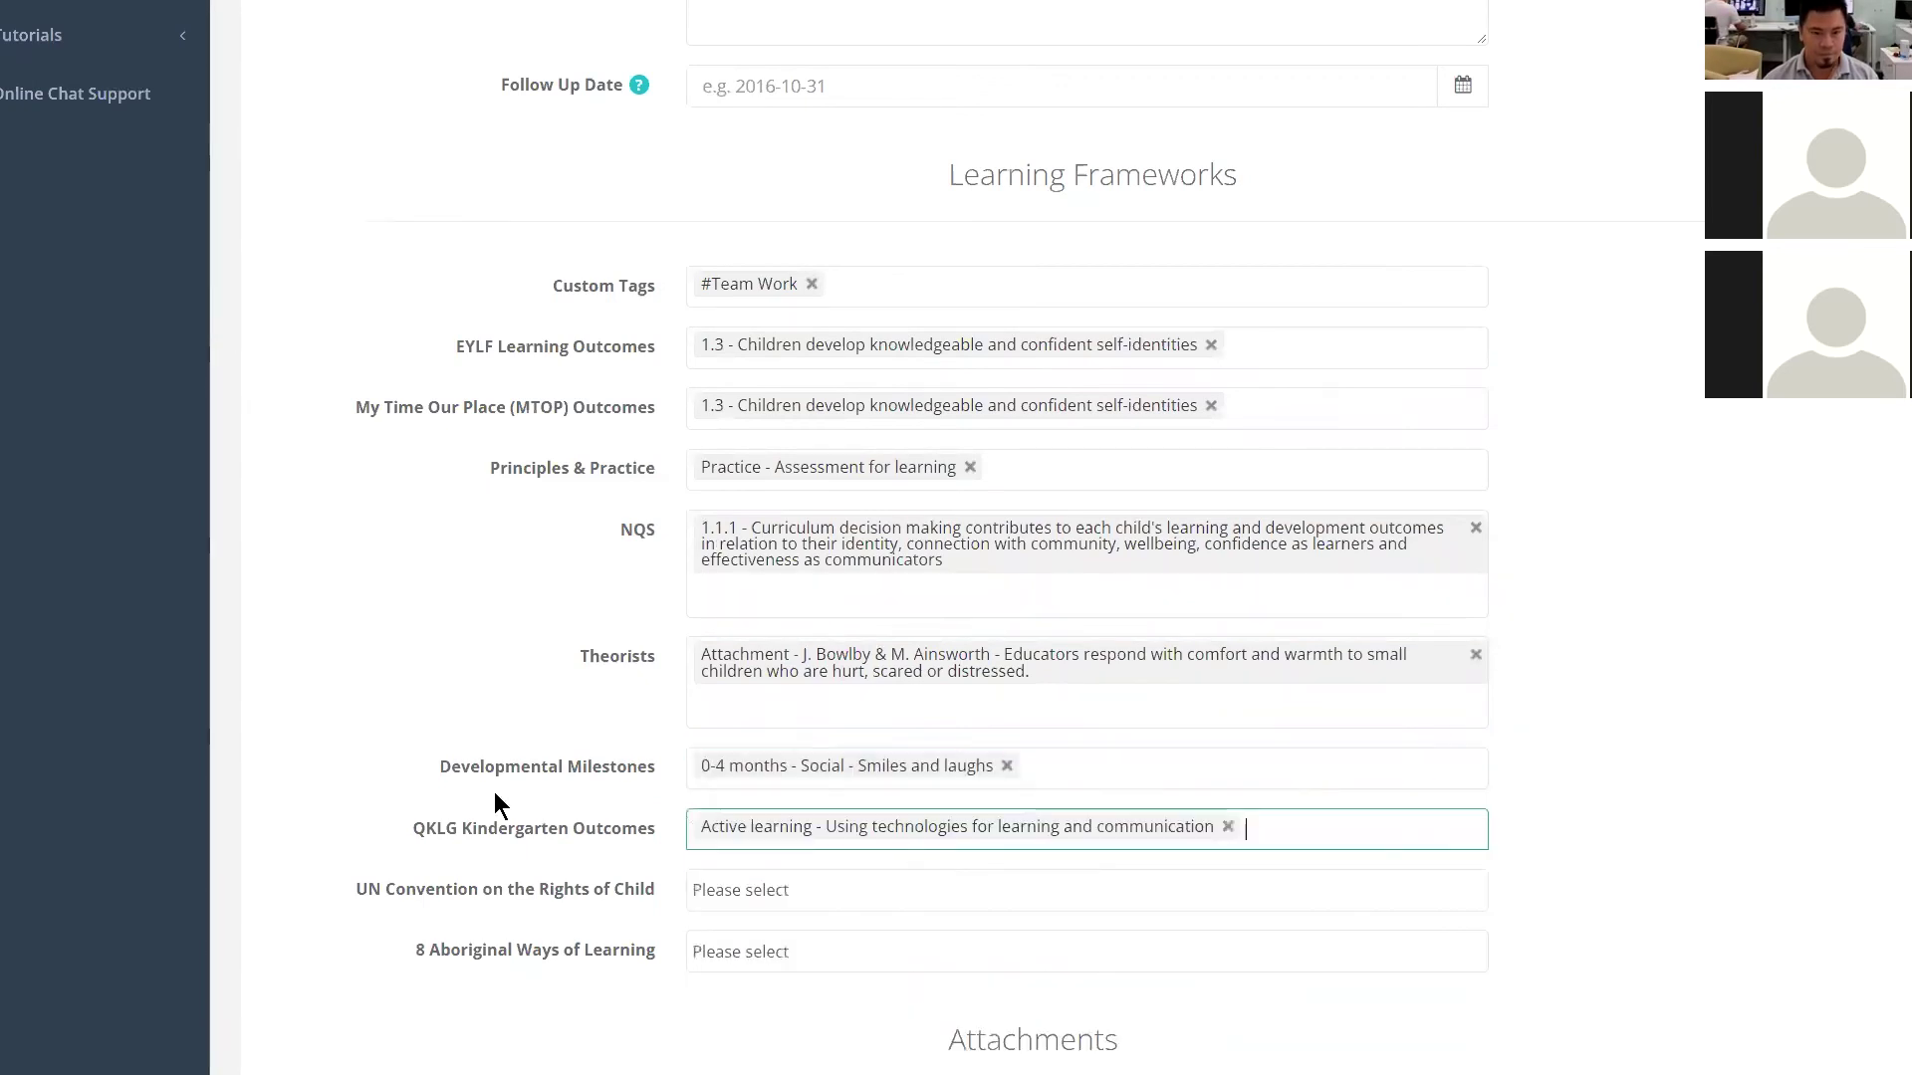
- Attach the counting picture from the Downloads folder to the portfolio entry
{"action": "scroll", "coordinate": [494, 792], "scroll_direction": "down", "scroll_amount": 5}
{"action": "left_click", "coordinate": [899, 676]}
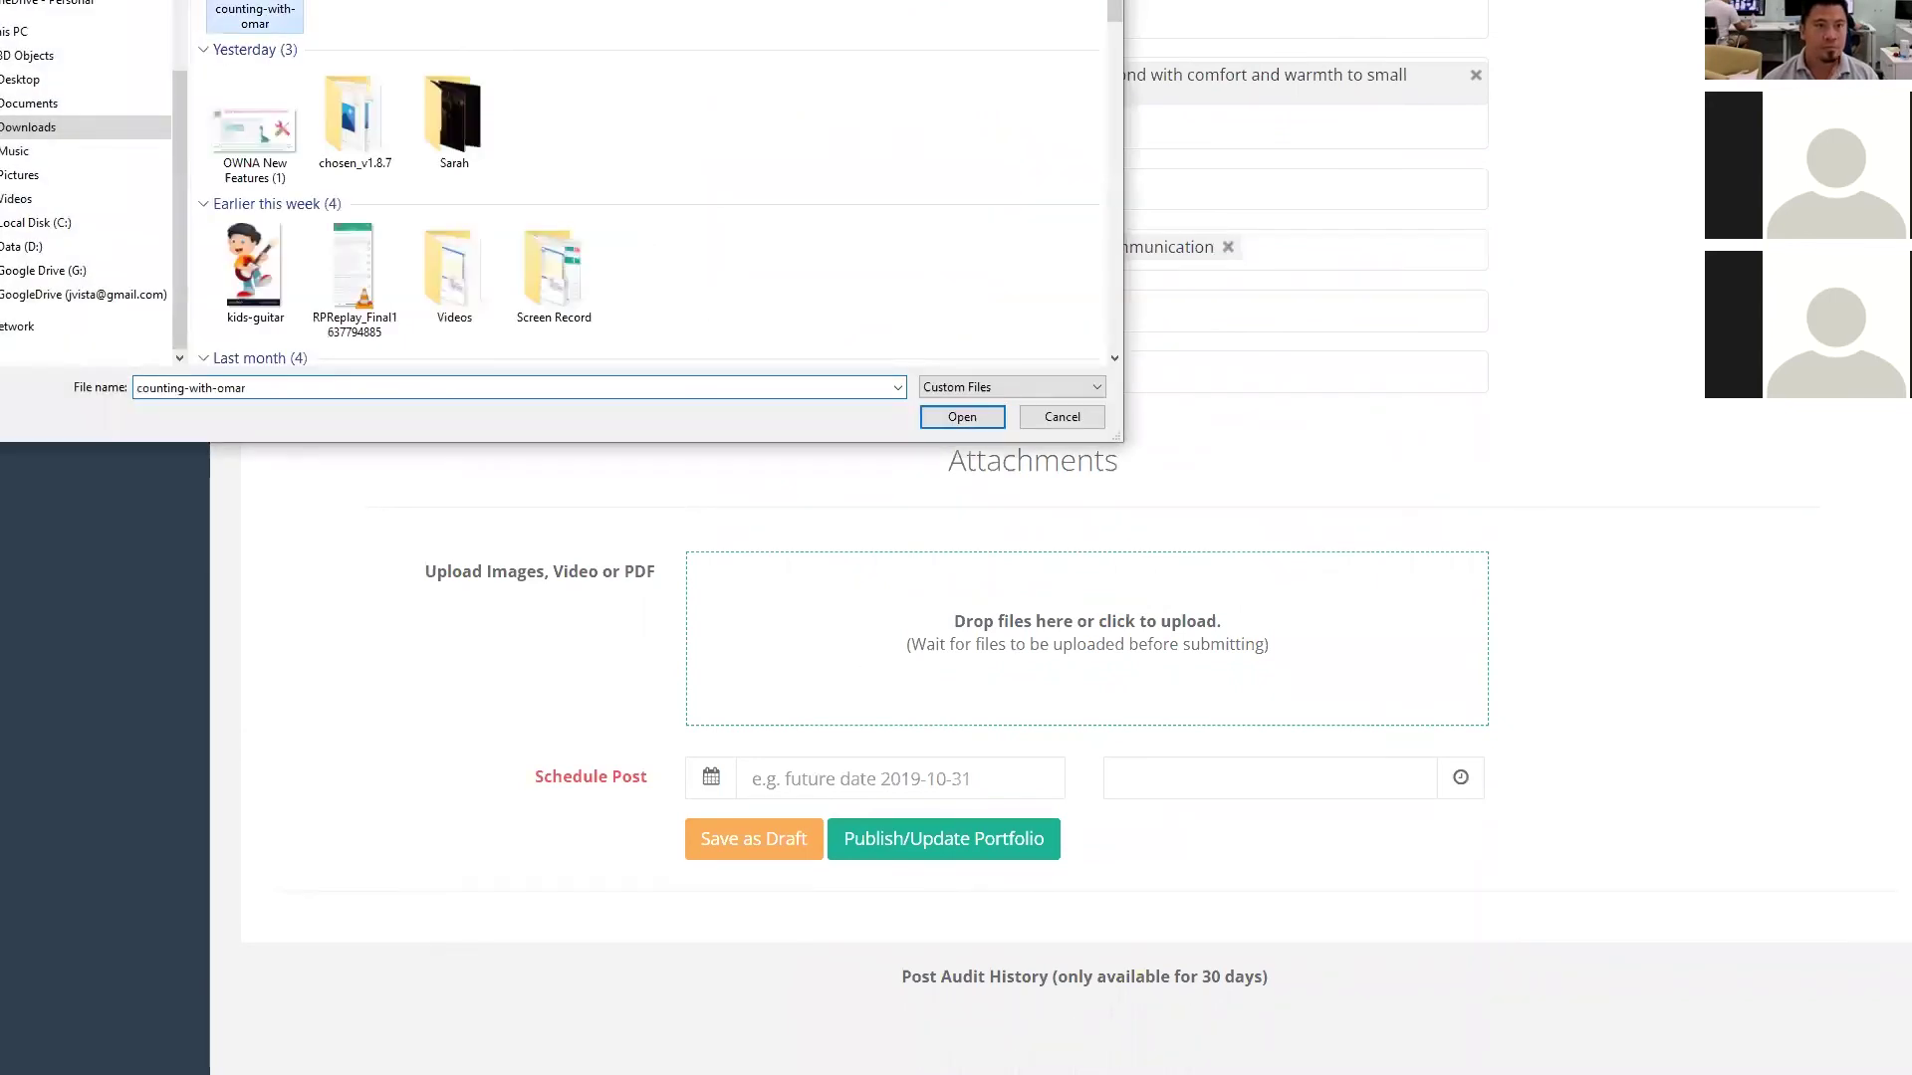
{"action": "double_click", "coordinate": [255, 15]}
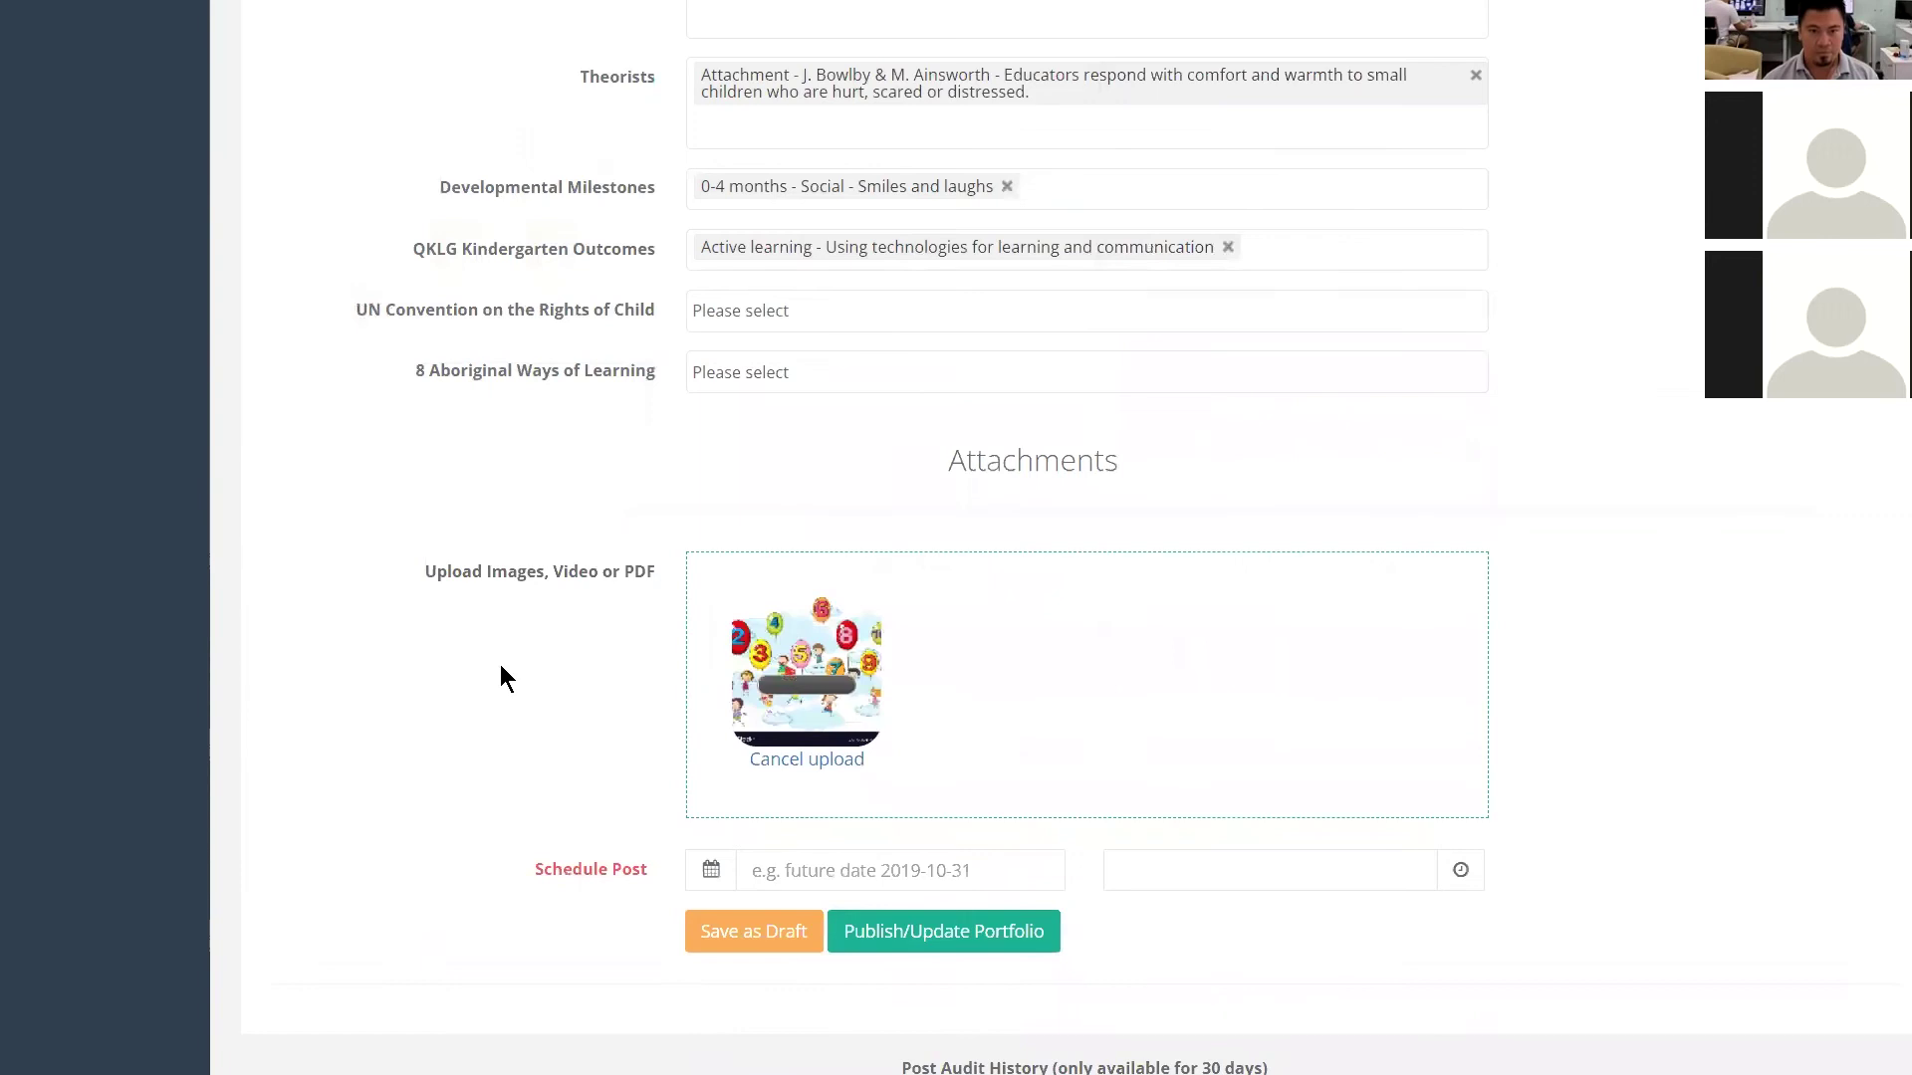
{"action": "scroll", "coordinate": [557, 744], "scroll_direction": "down", "scroll_amount": 2}
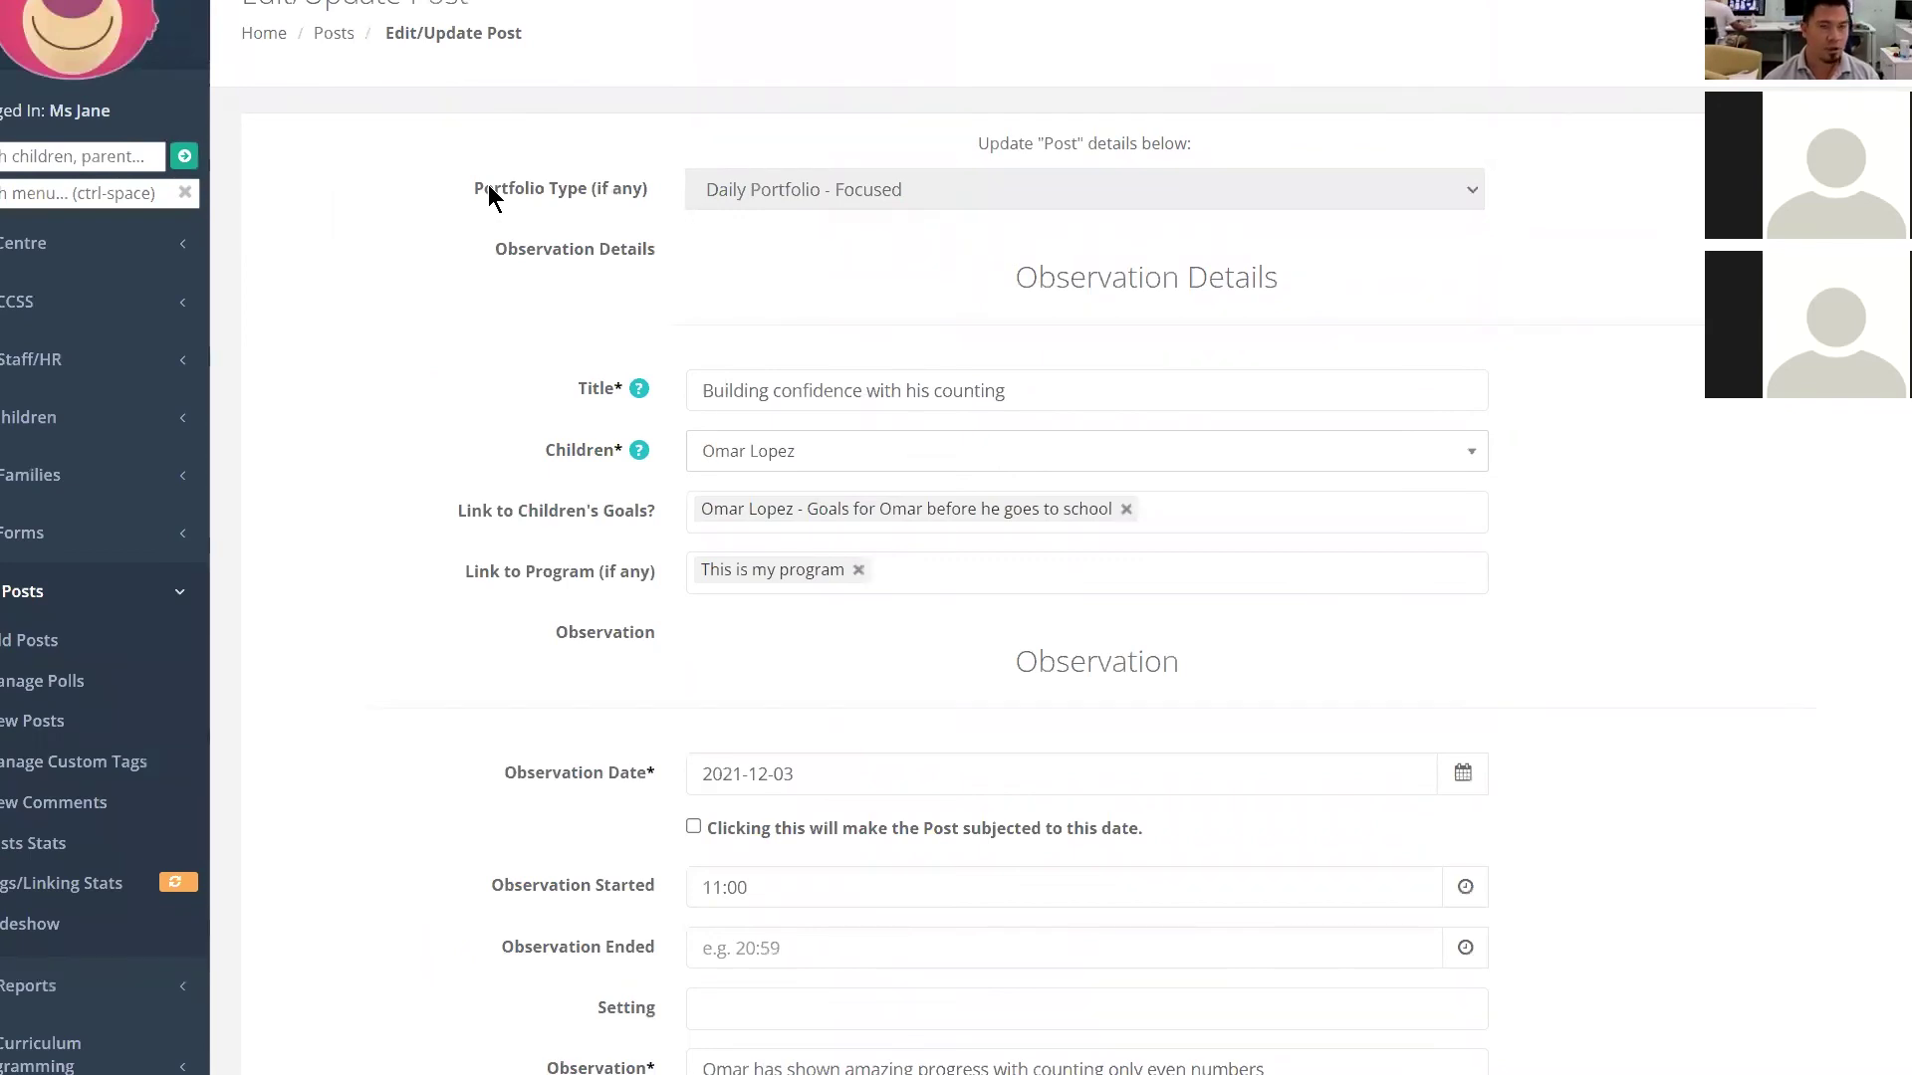
- Return to the learning document's form builder and enable the advanced option "Show Field and Value In Post (Learning Documentation Only)"
{"action": "left_click", "coordinate": [335, 38]}
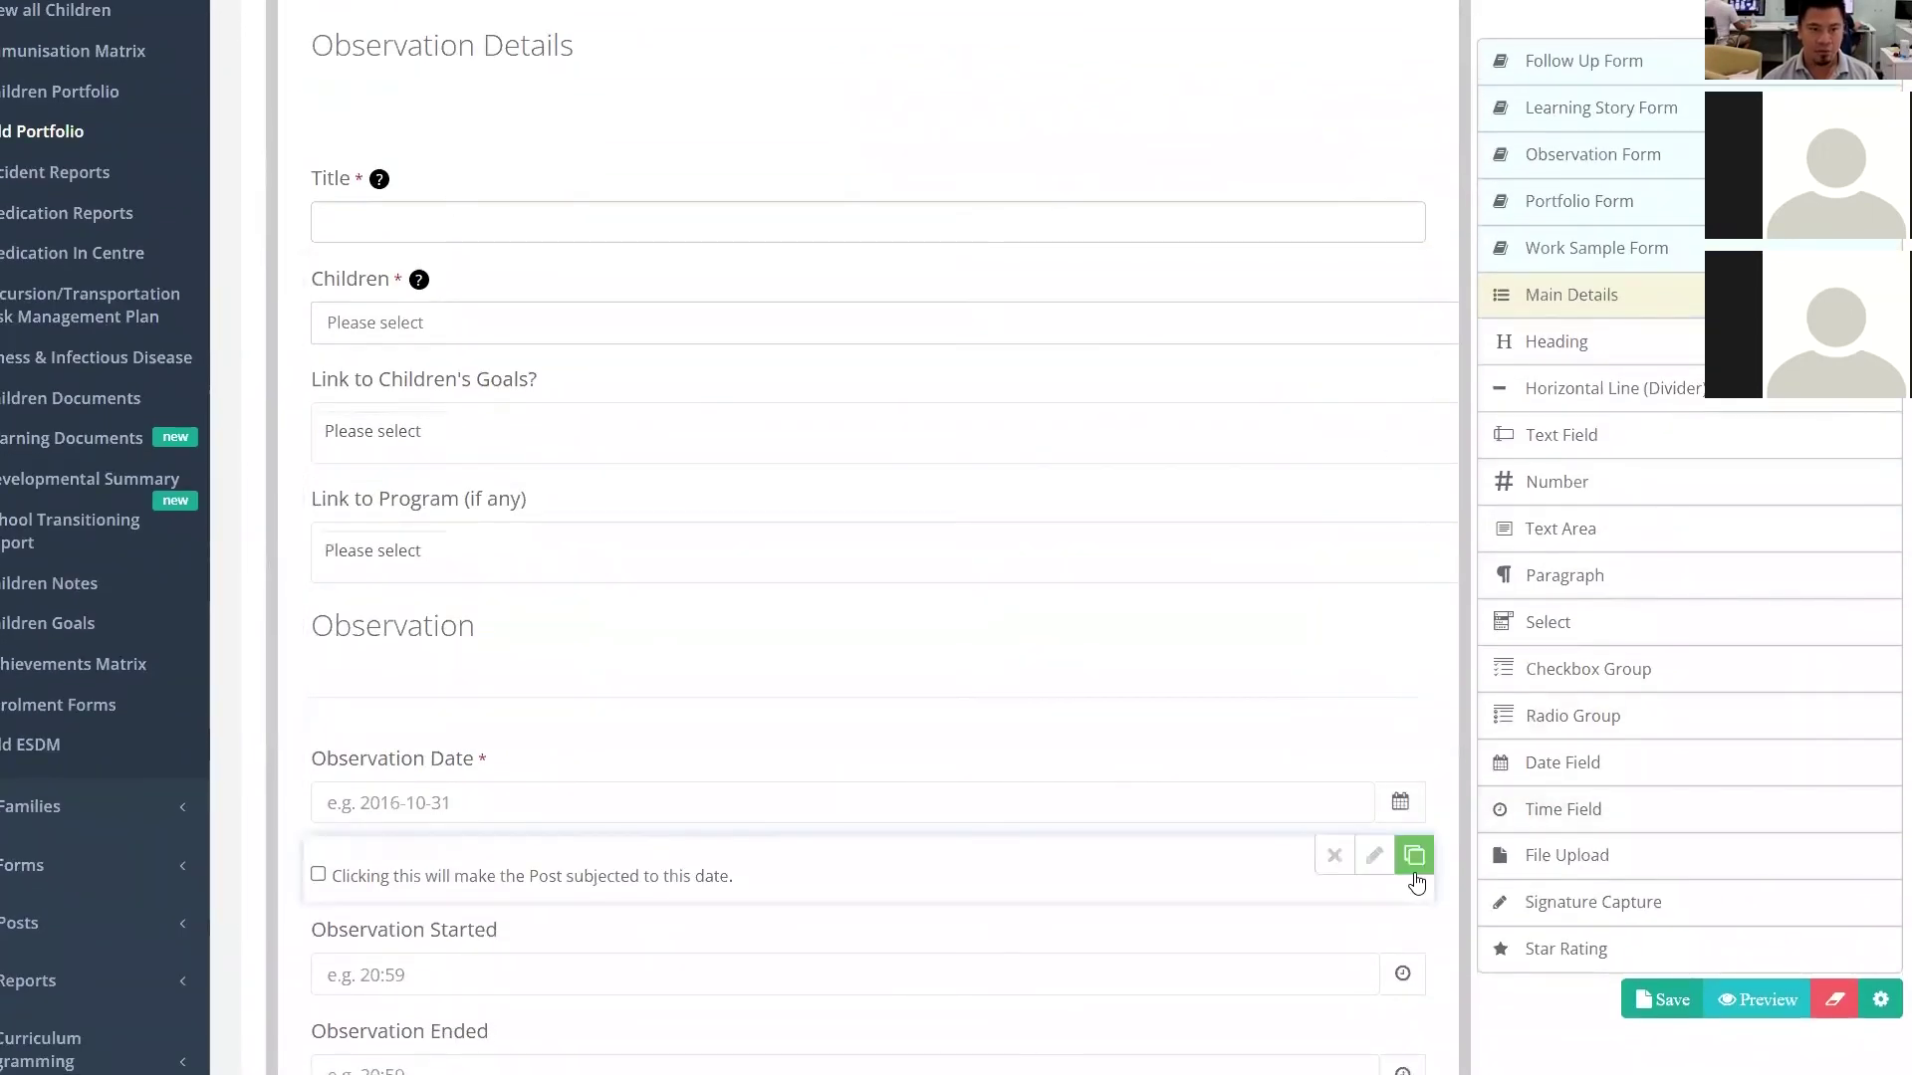
{"action": "scroll", "coordinate": [1417, 871], "scroll_direction": "down", "scroll_amount": 2}
{"action": "scroll", "coordinate": [1414, 876], "scroll_direction": "down", "scroll_amount": 3}
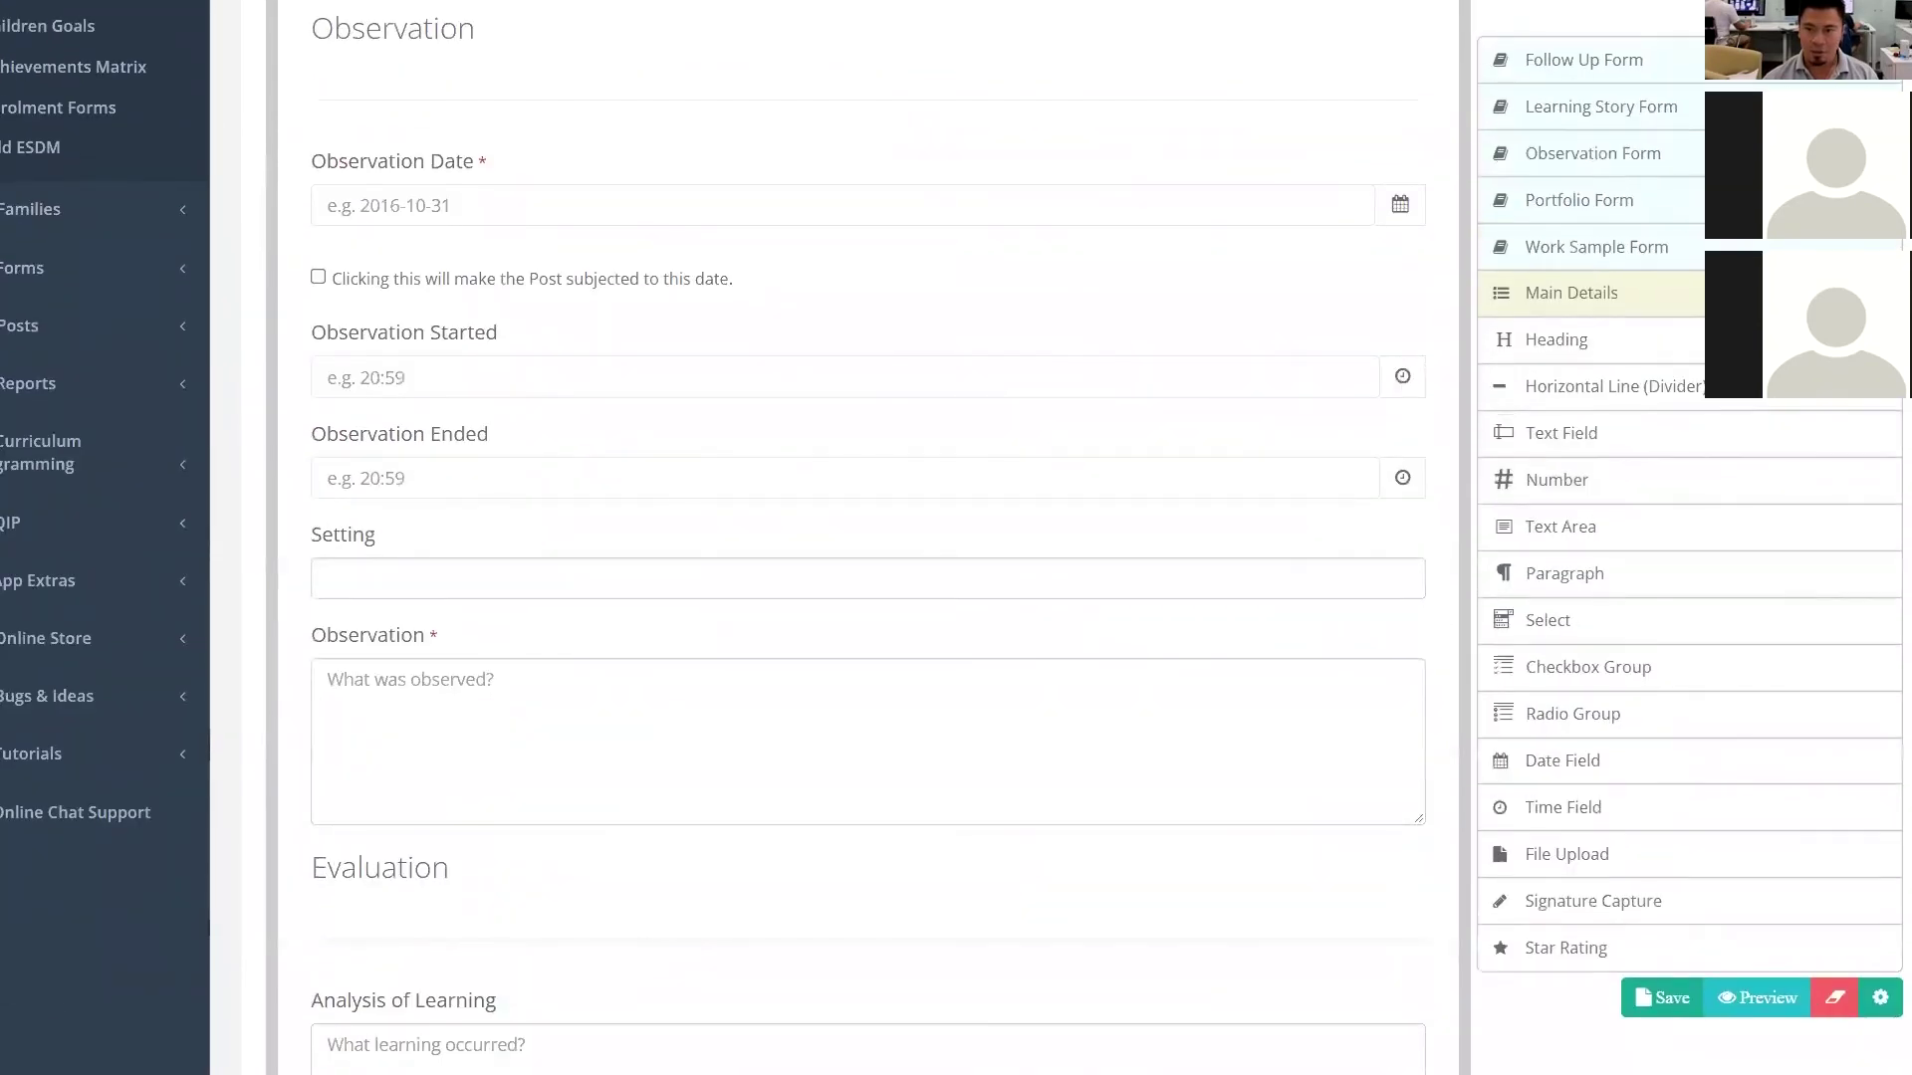
{"action": "left_click", "coordinate": [1880, 1001]}
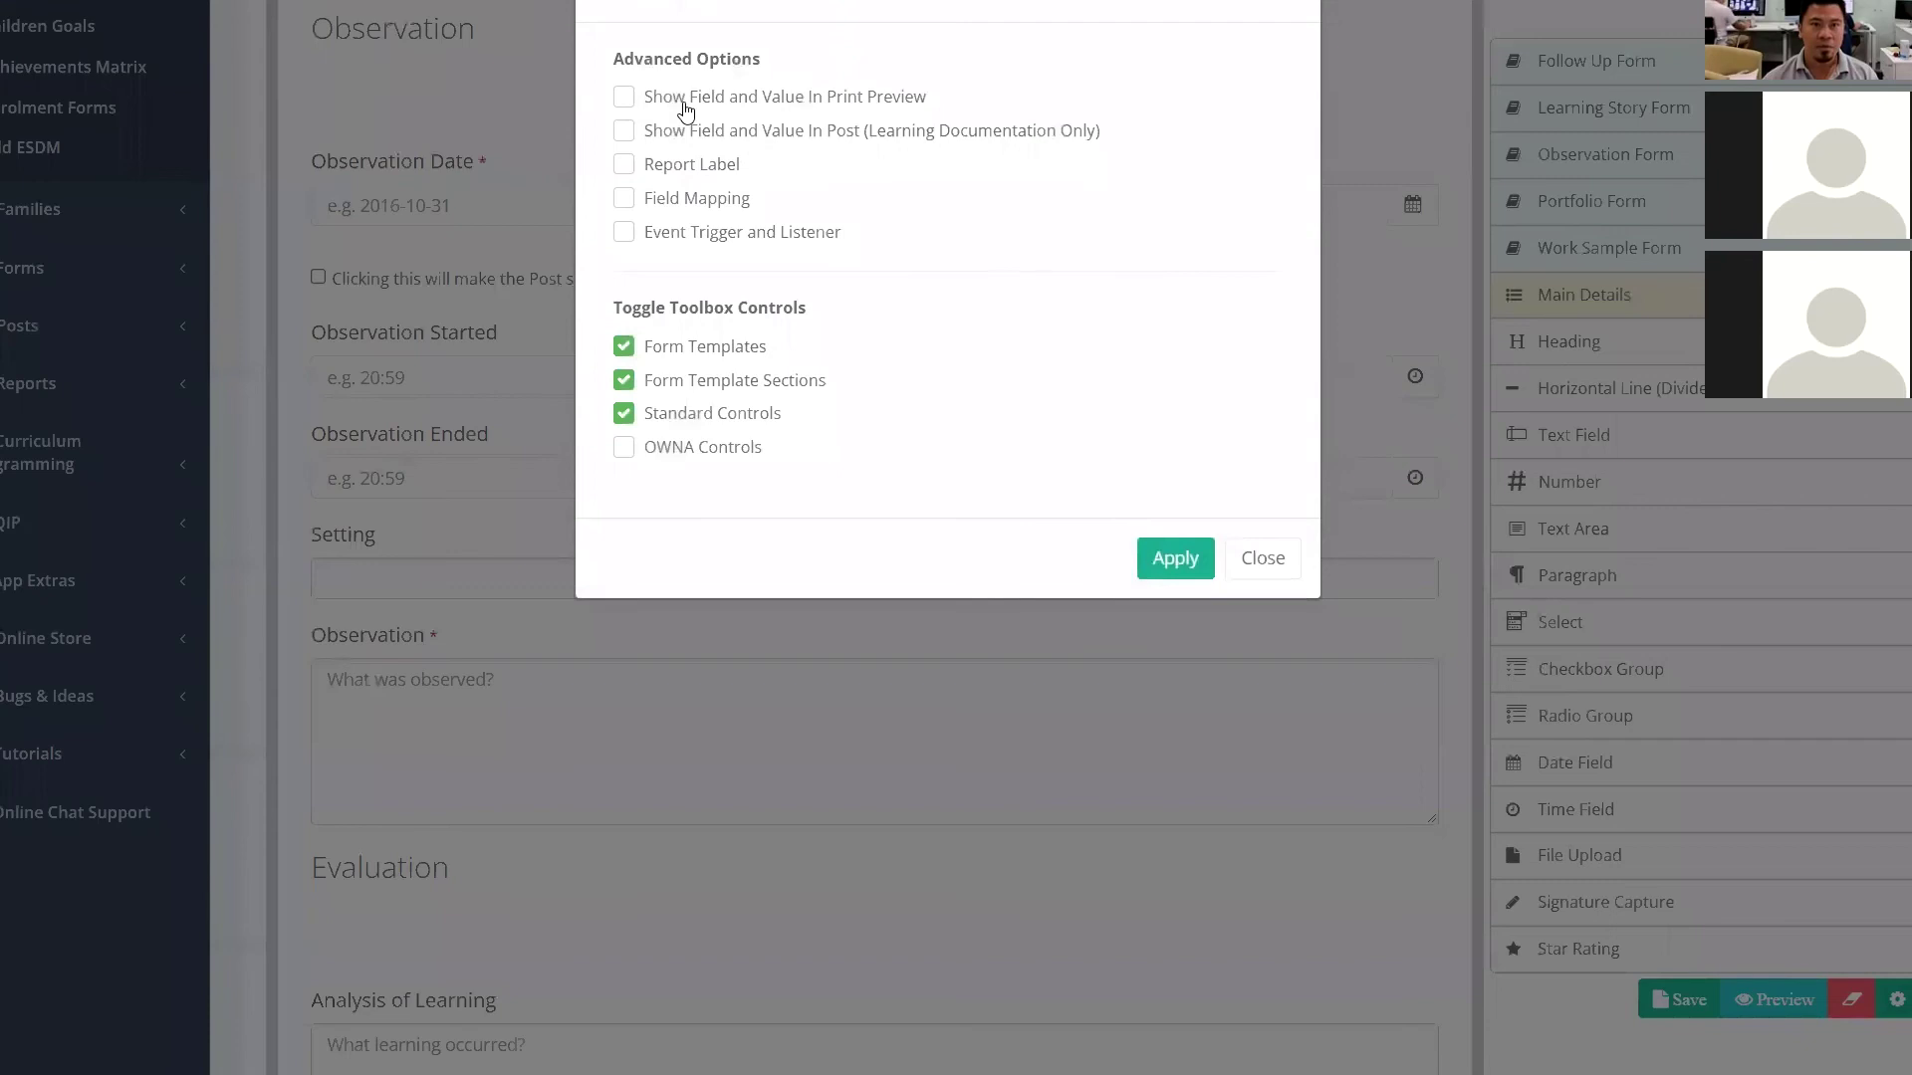
{"action": "left_click", "coordinate": [685, 137]}
{"action": "left_click", "coordinate": [1177, 560]}
- Open the settings of the Observation text area in the form builder and look through its options
{"action": "mouse_move", "coordinate": [1335, 670]}
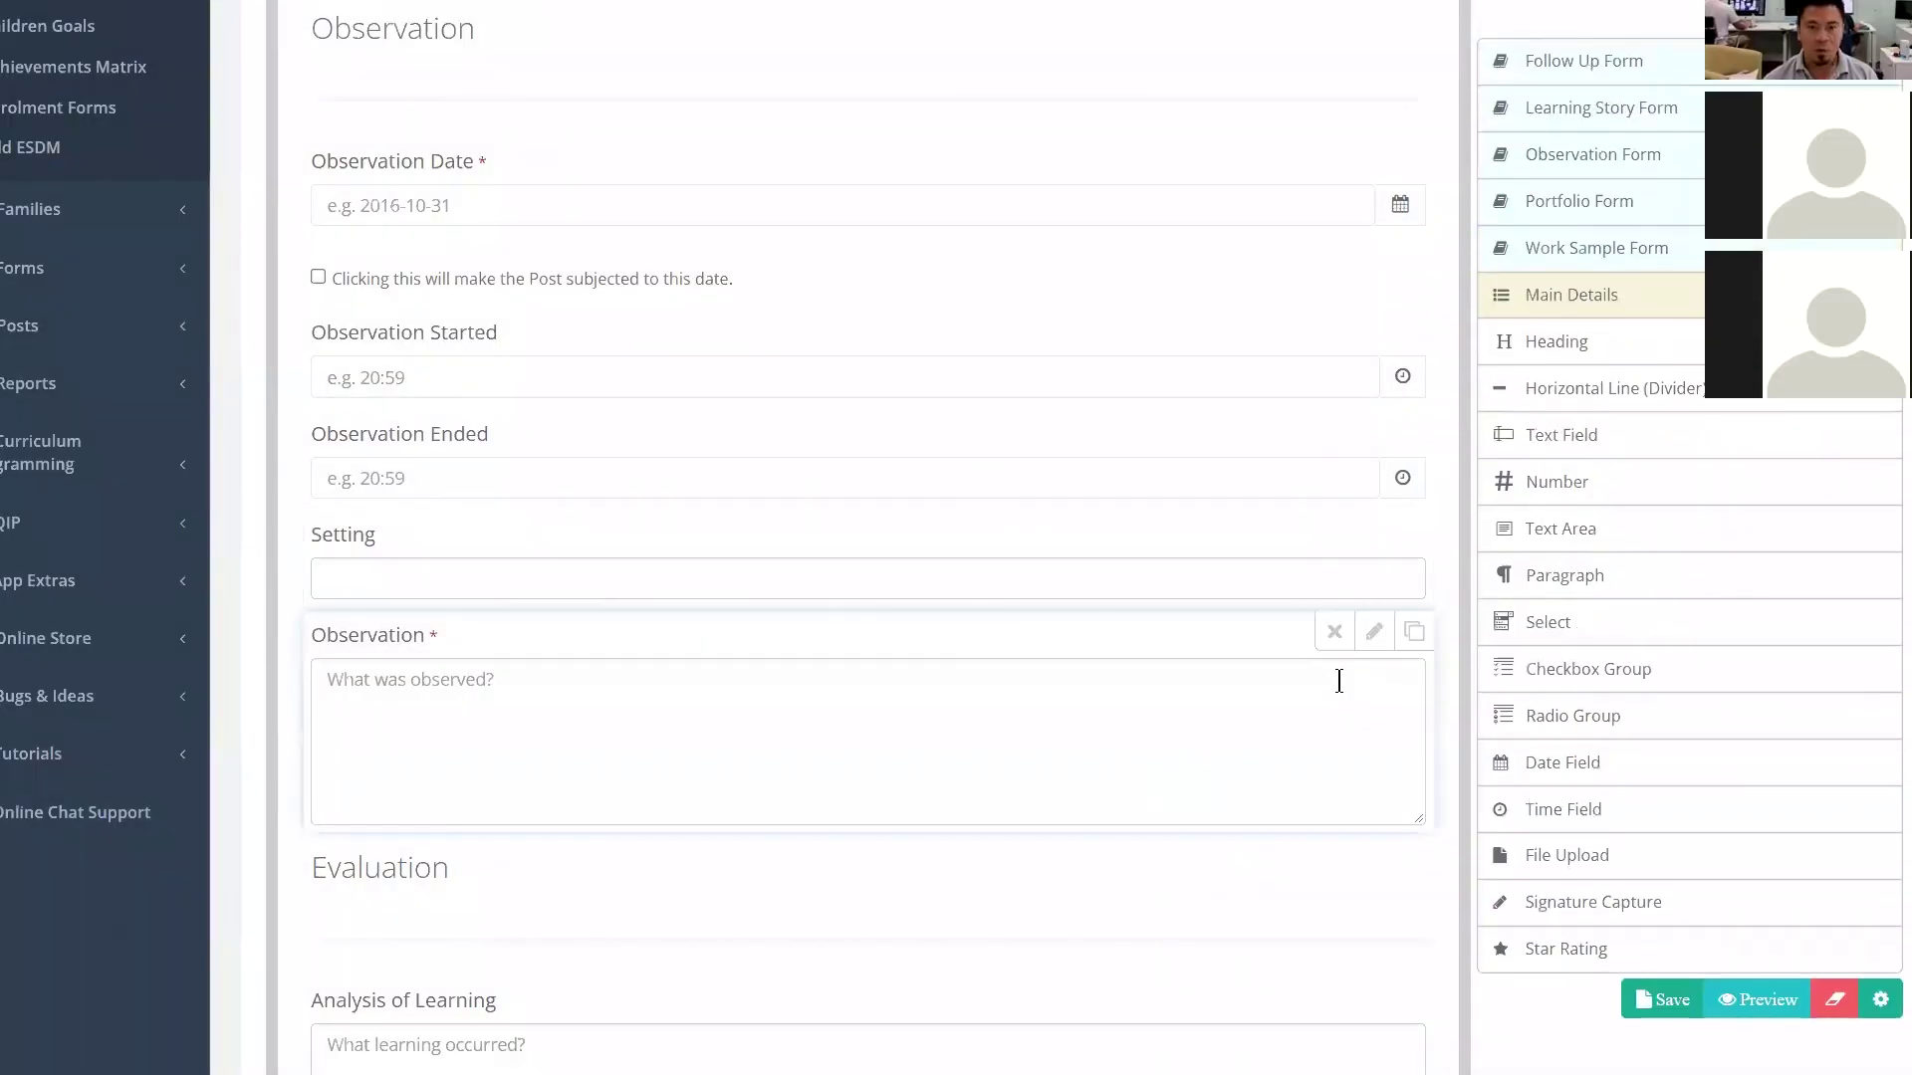
{"action": "left_click", "coordinate": [1375, 633]}
{"action": "scroll", "coordinate": [468, 864], "scroll_direction": "down", "scroll_amount": 2}
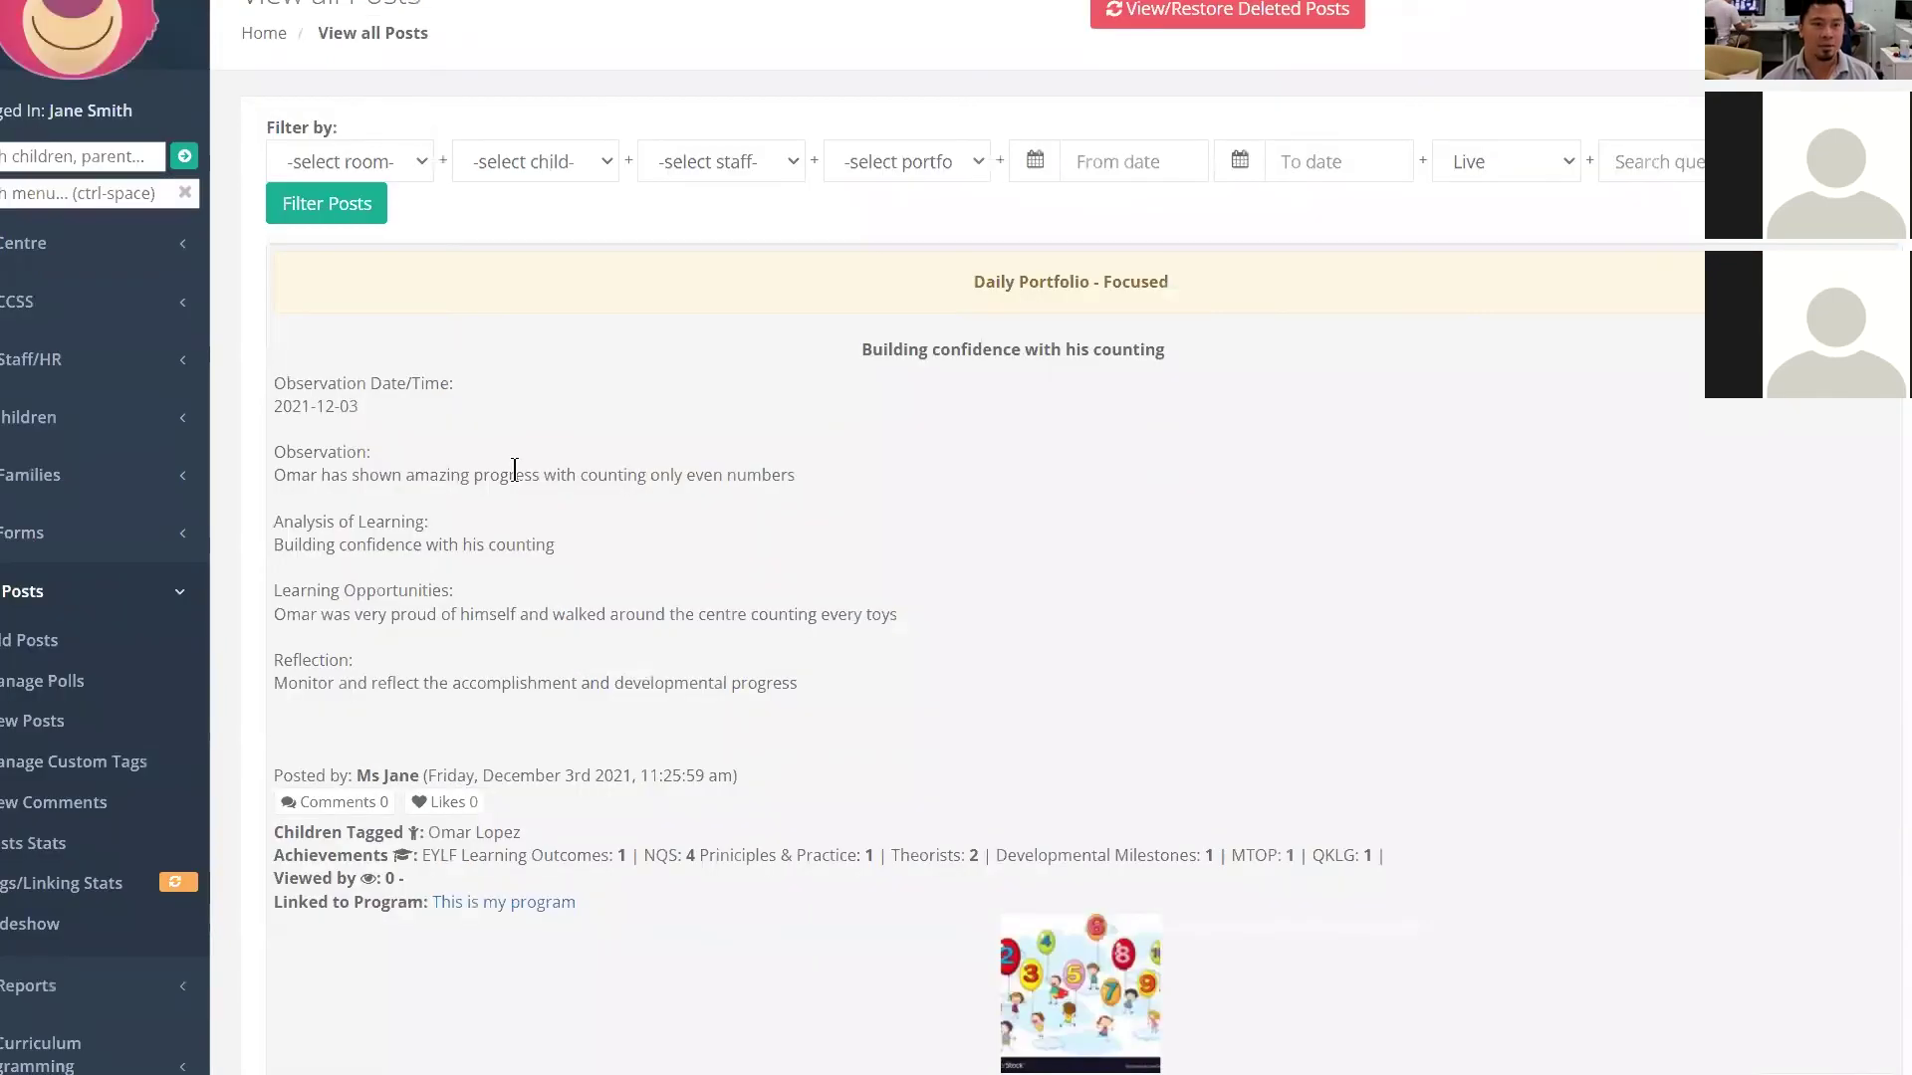
- Check the observation text in the post list, then open the full portfolio post and review its observation, evaluation and learning frameworks
{"action": "left_click_drag", "start_coordinate": [275, 468], "coordinate": [829, 481]}
{"action": "left_click", "coordinate": [831, 475]}
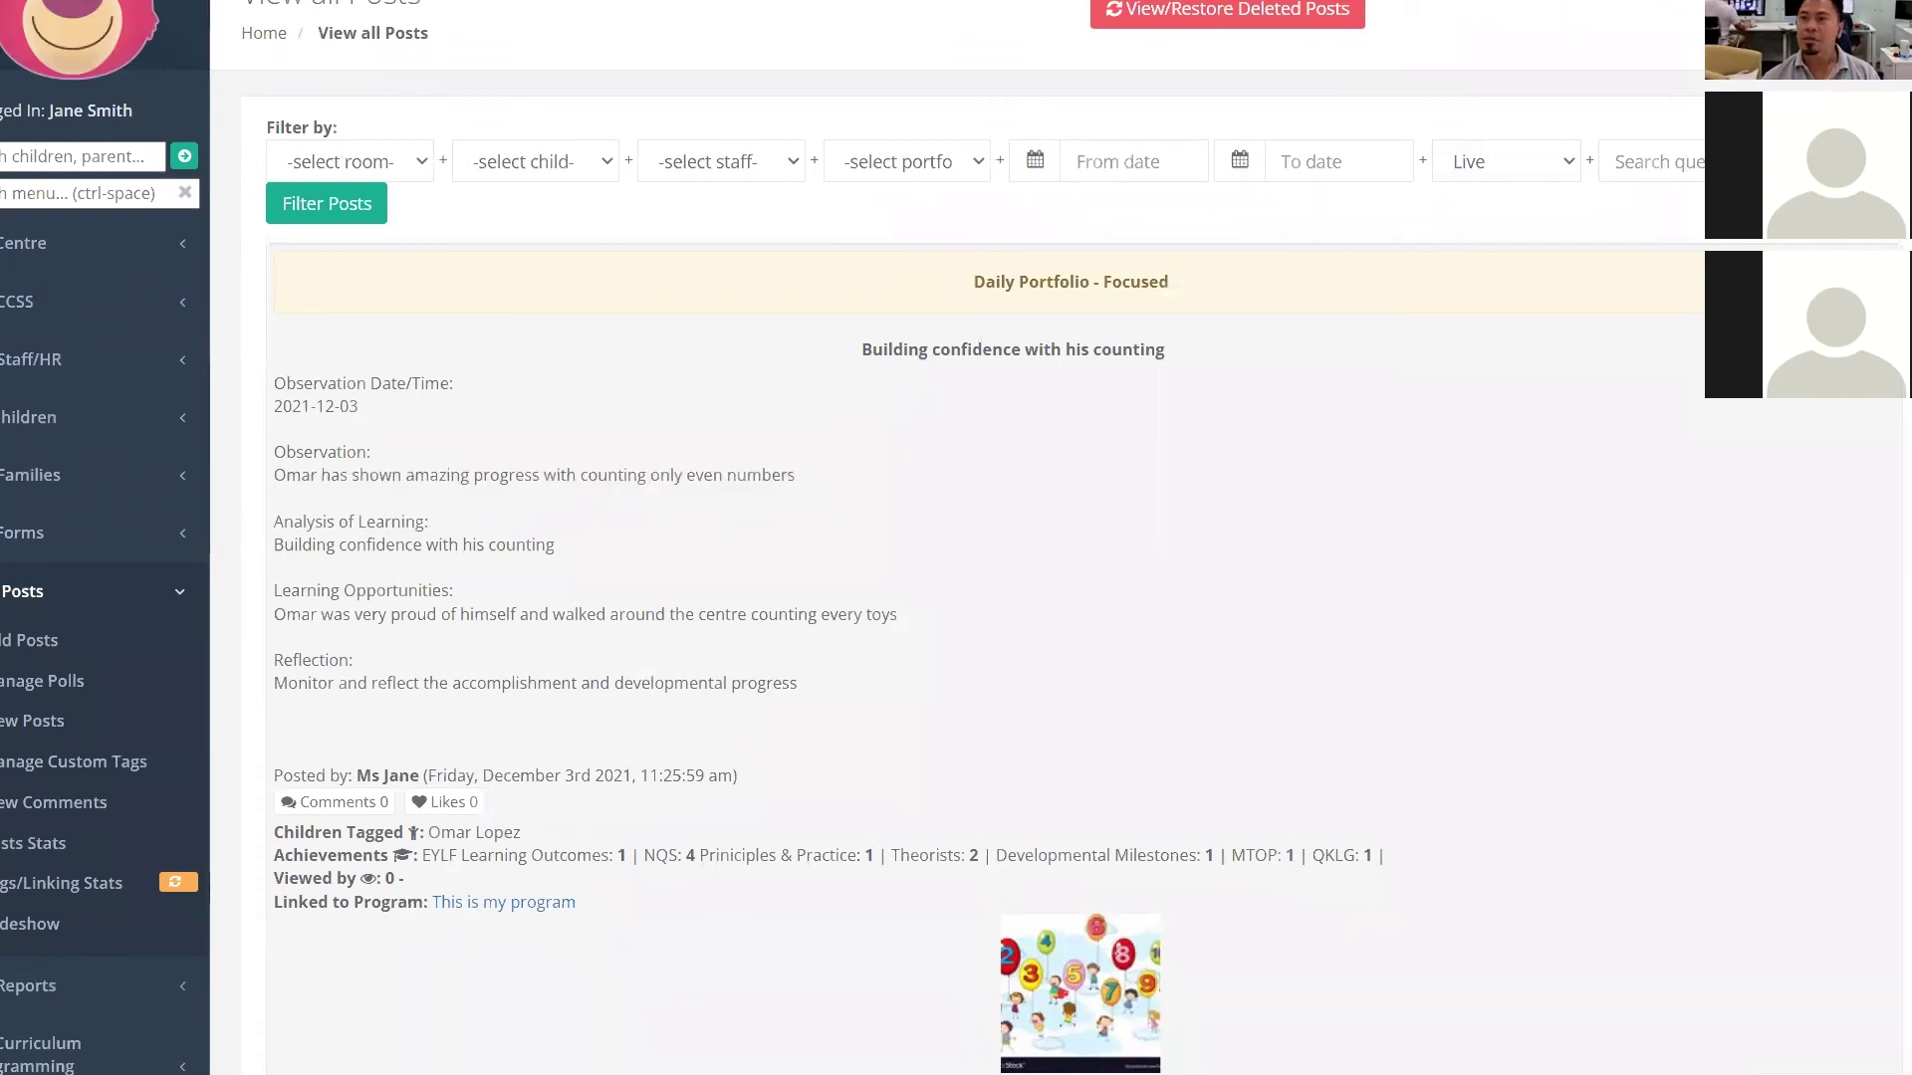
{"action": "left_click", "coordinate": [1051, 249]}
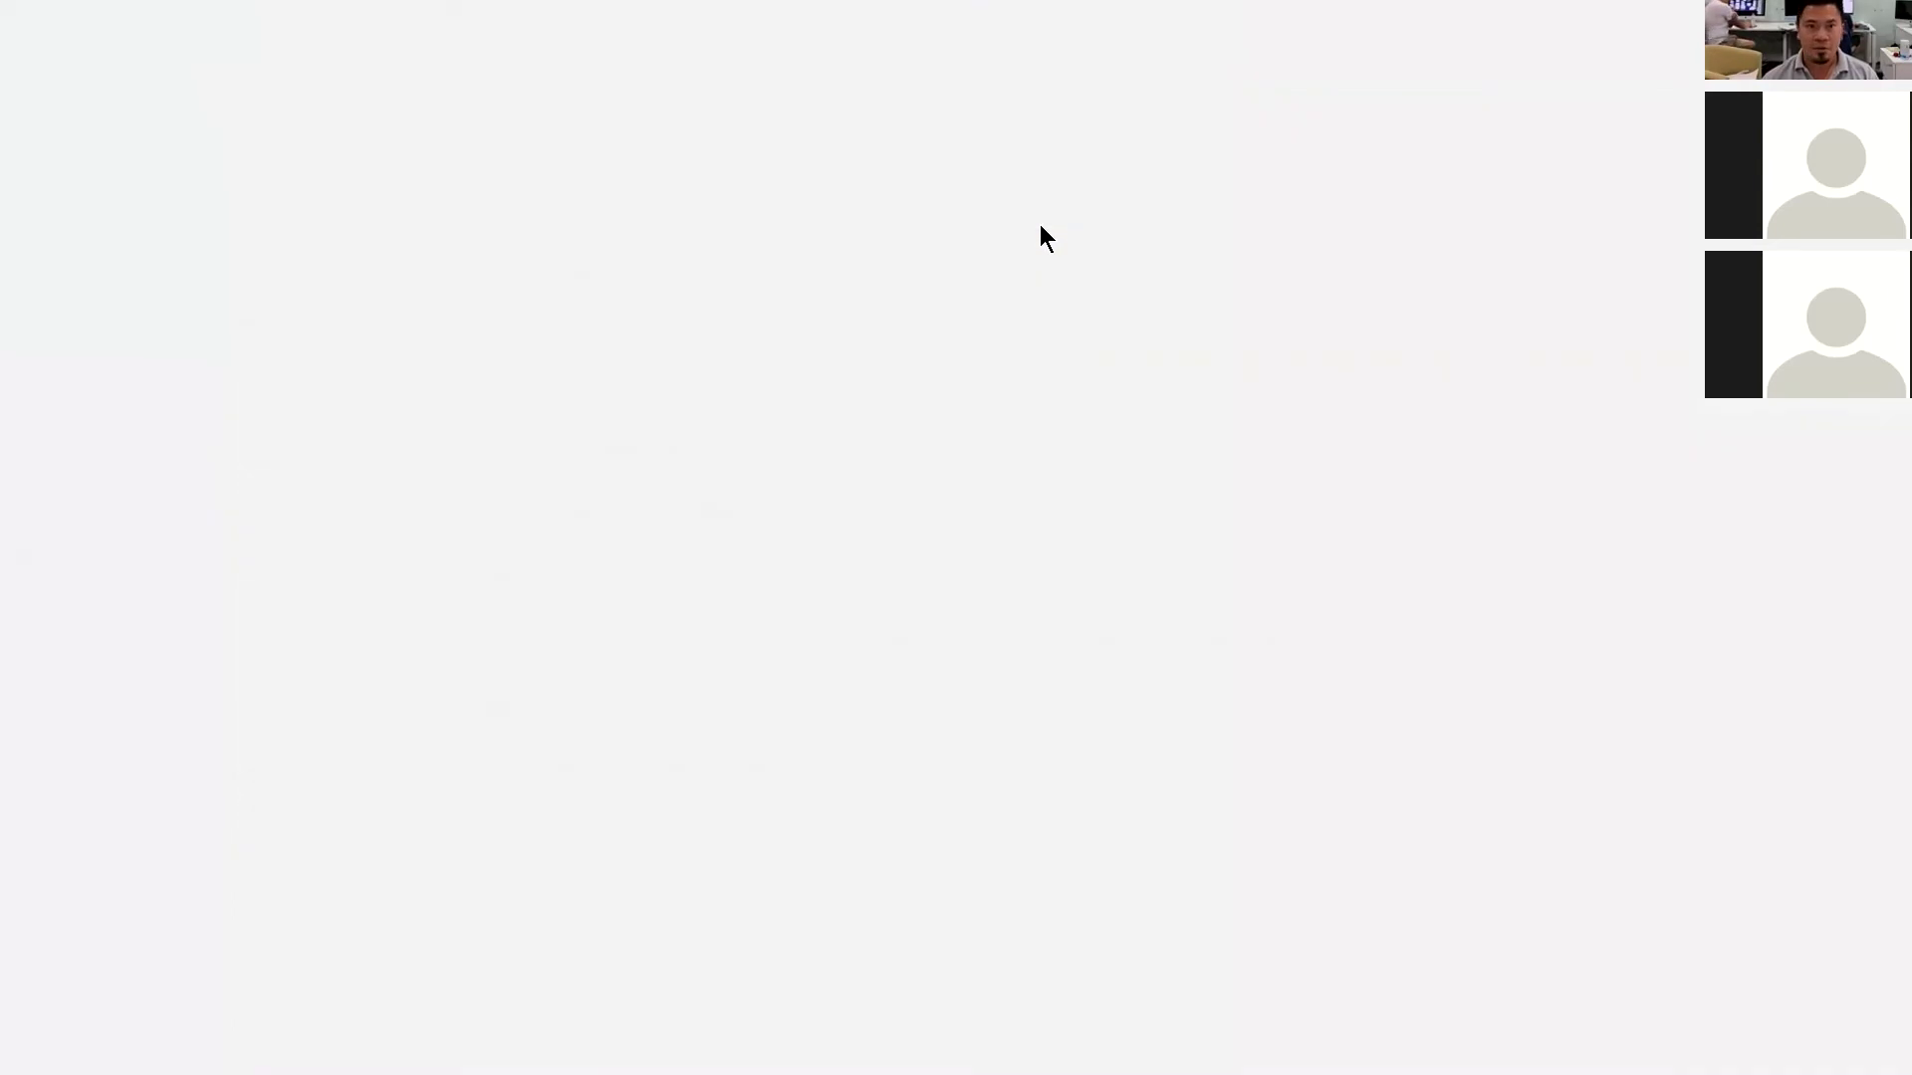
{"action": "scroll", "coordinate": [951, 204], "scroll_direction": "down", "scroll_amount": 15}
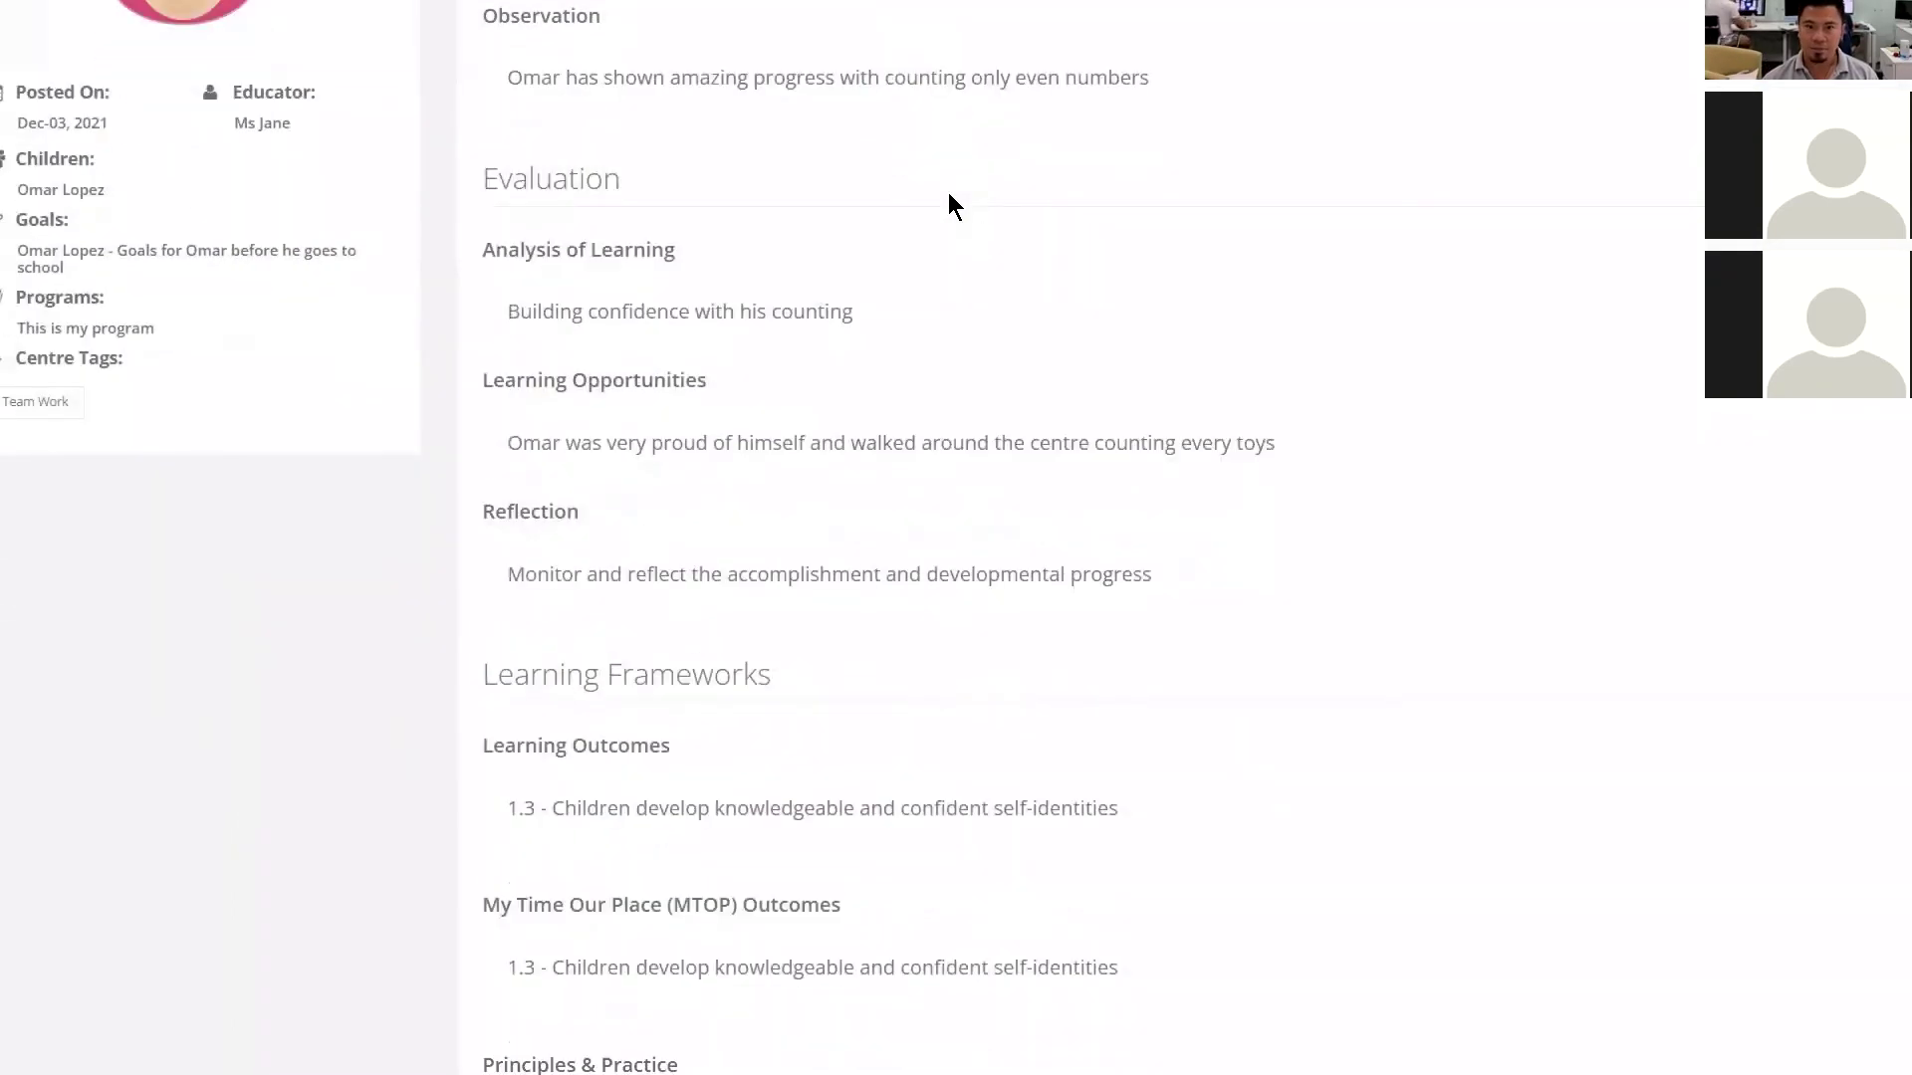
{"action": "scroll", "coordinate": [949, 195], "scroll_direction": "up", "scroll_amount": 12}
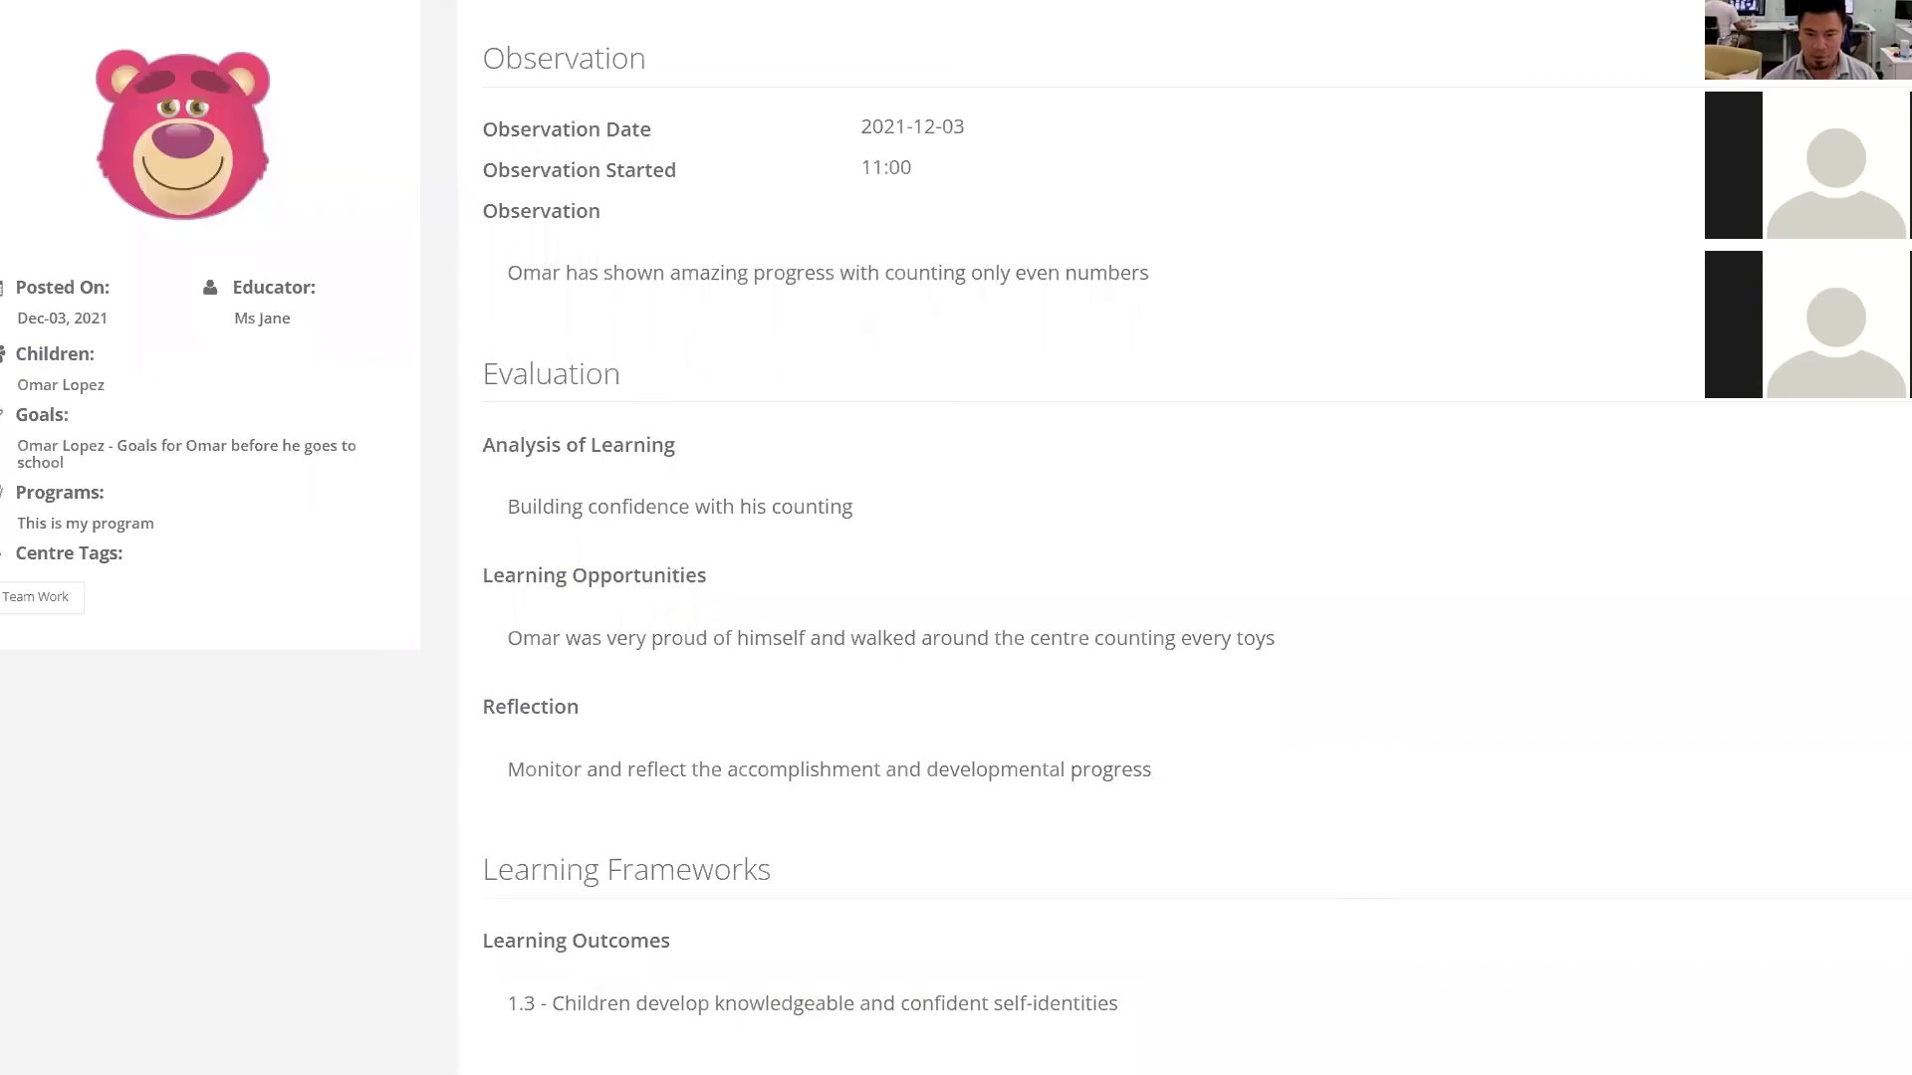
- Switch to the phone emulator and refresh the Timeline to view the new portfolio post
{"action": "key", "text": "alt+Tab"}
{"action": "left_click_drag", "start_coordinate": [256, 383], "coordinate": [255, 824]}
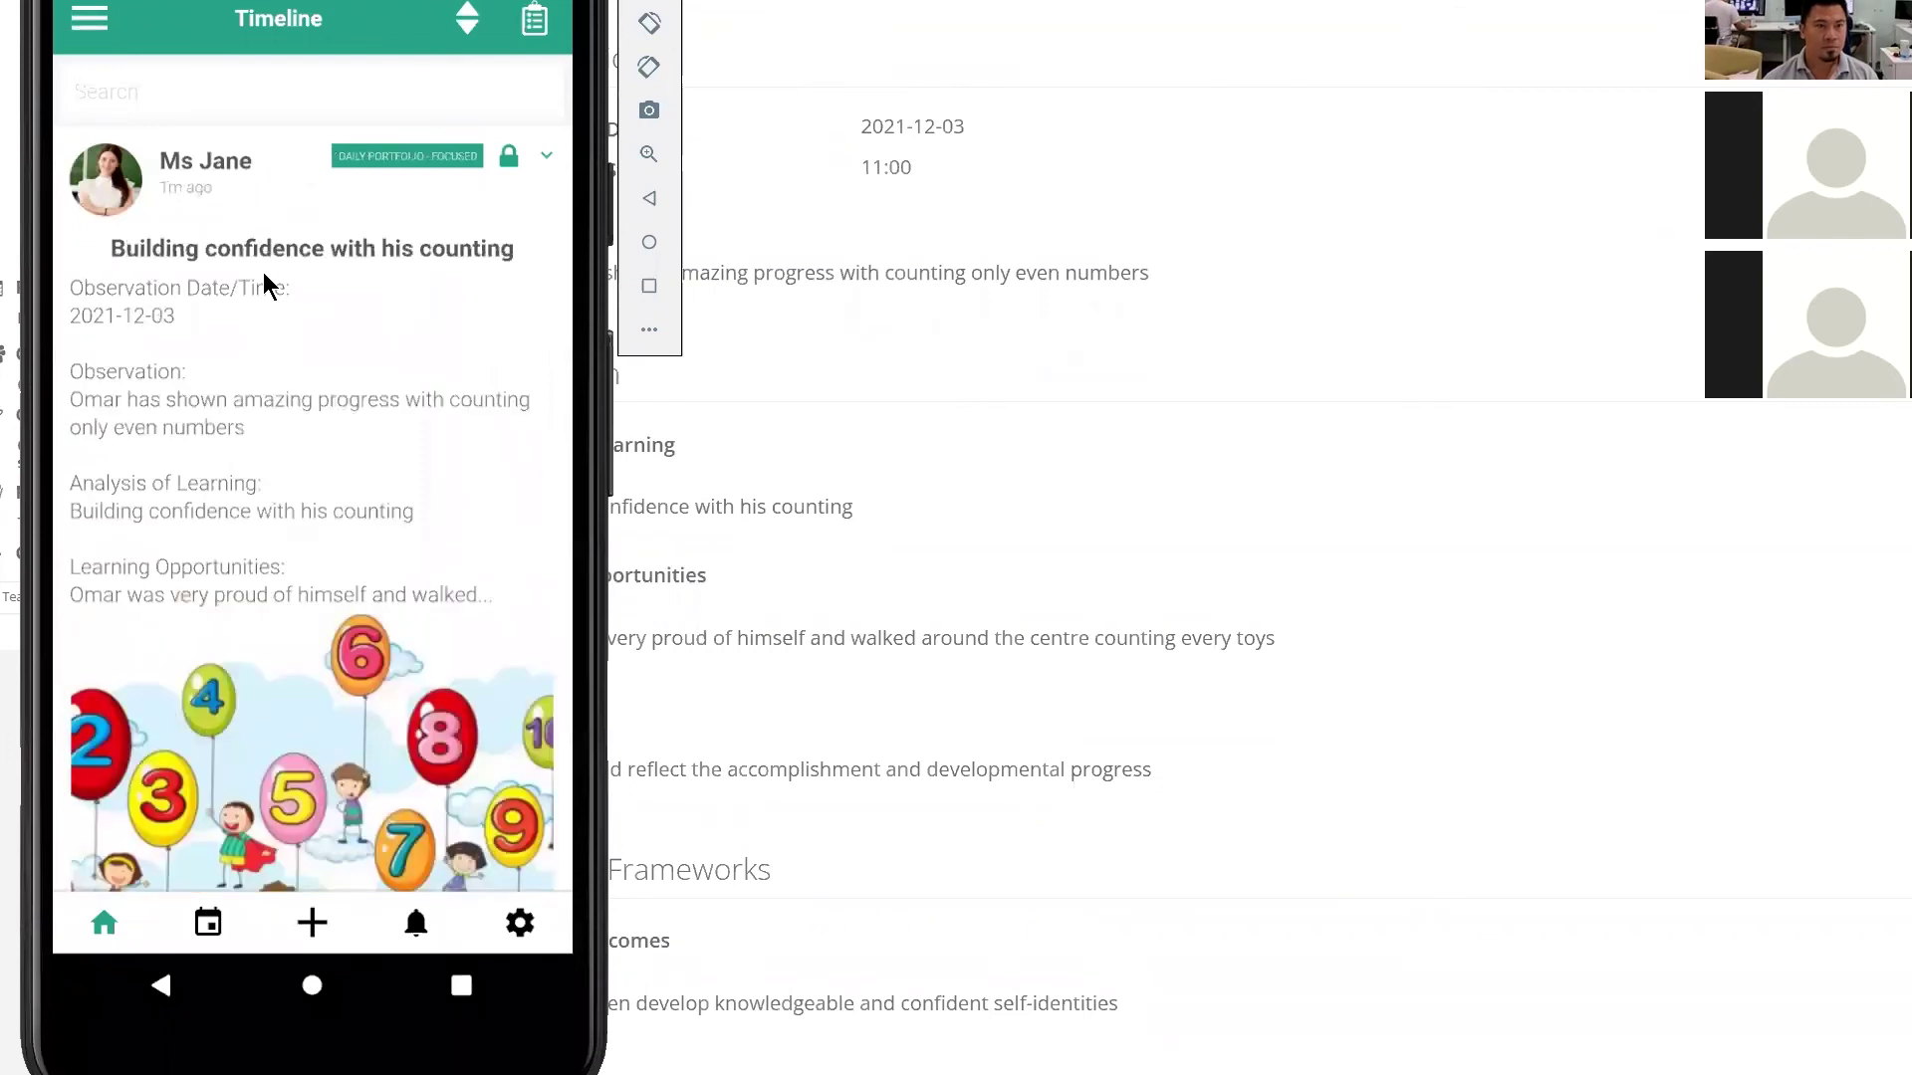
- Open the full "Building confidence with his counting" post on the phone, read through it, and return to the Timeline
{"action": "mouse_move", "coordinate": [290, 522]}
{"action": "left_mouse_down"}
{"action": "mouse_move", "coordinate": [292, 261]}
{"action": "mouse_move", "coordinate": [327, 517]}
{"action": "left_mouse_up"}
{"action": "left_click", "coordinate": [268, 440]}
{"action": "left_click_drag", "start_coordinate": [340, 500], "coordinate": [339, 428]}
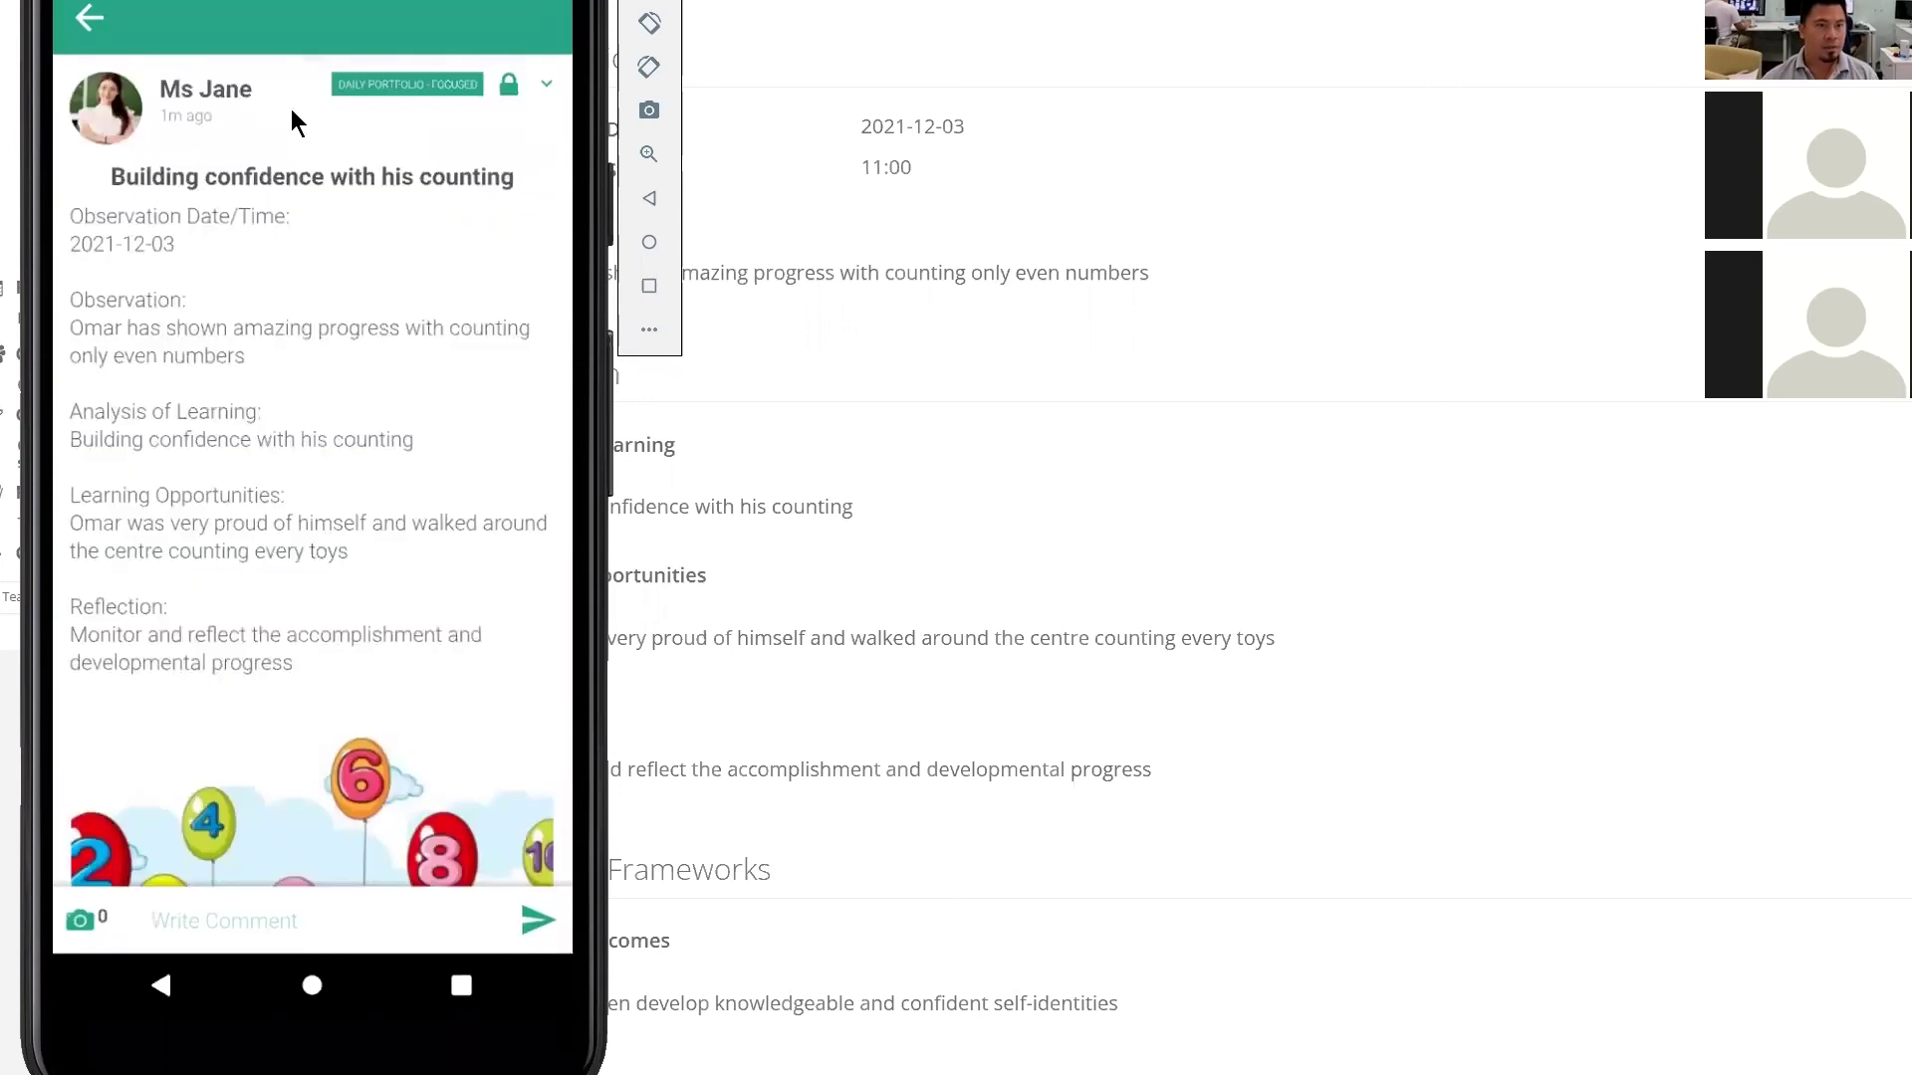
{"action": "left_click", "coordinate": [102, 22]}
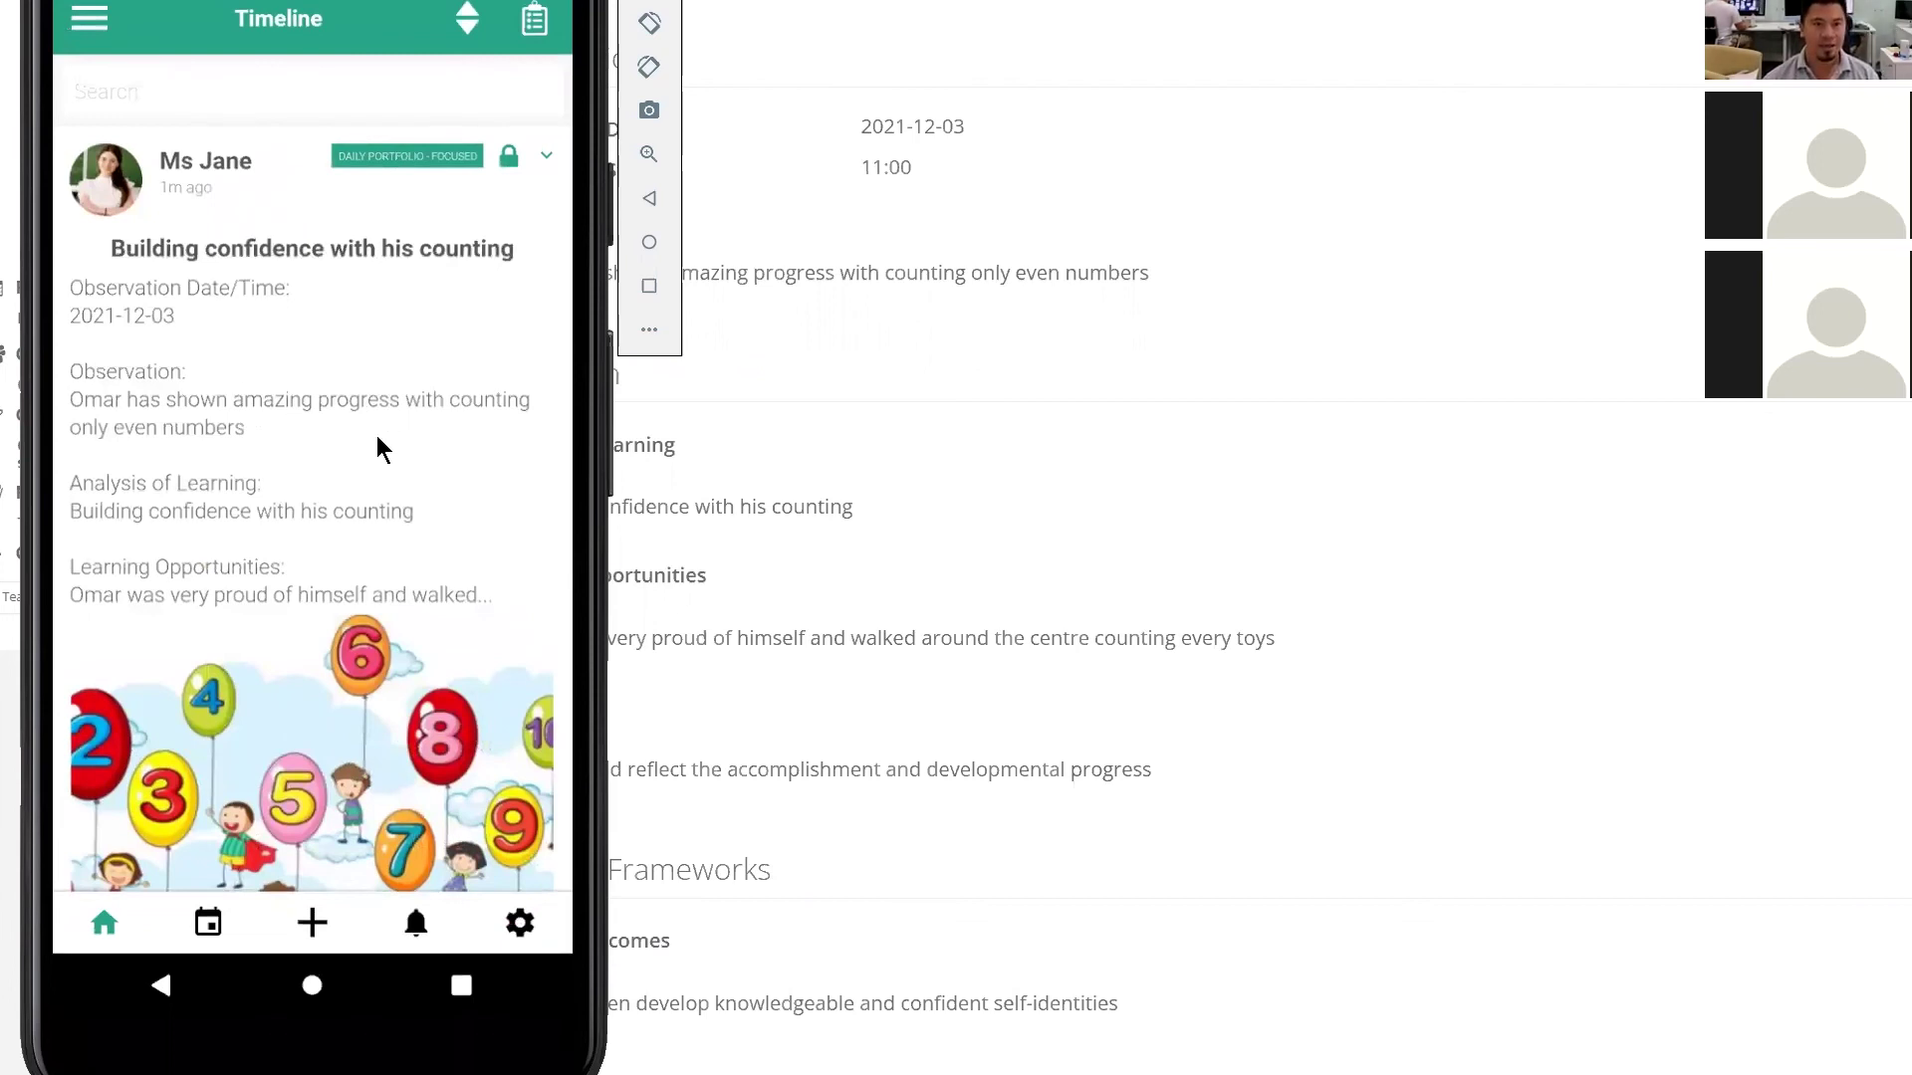
- Open the portfolio post for editing on the phone and attach the recent "counting-games-for-kids-2020" JPG image
{"action": "left_click", "coordinate": [545, 159]}
{"action": "left_click", "coordinate": [375, 261]}
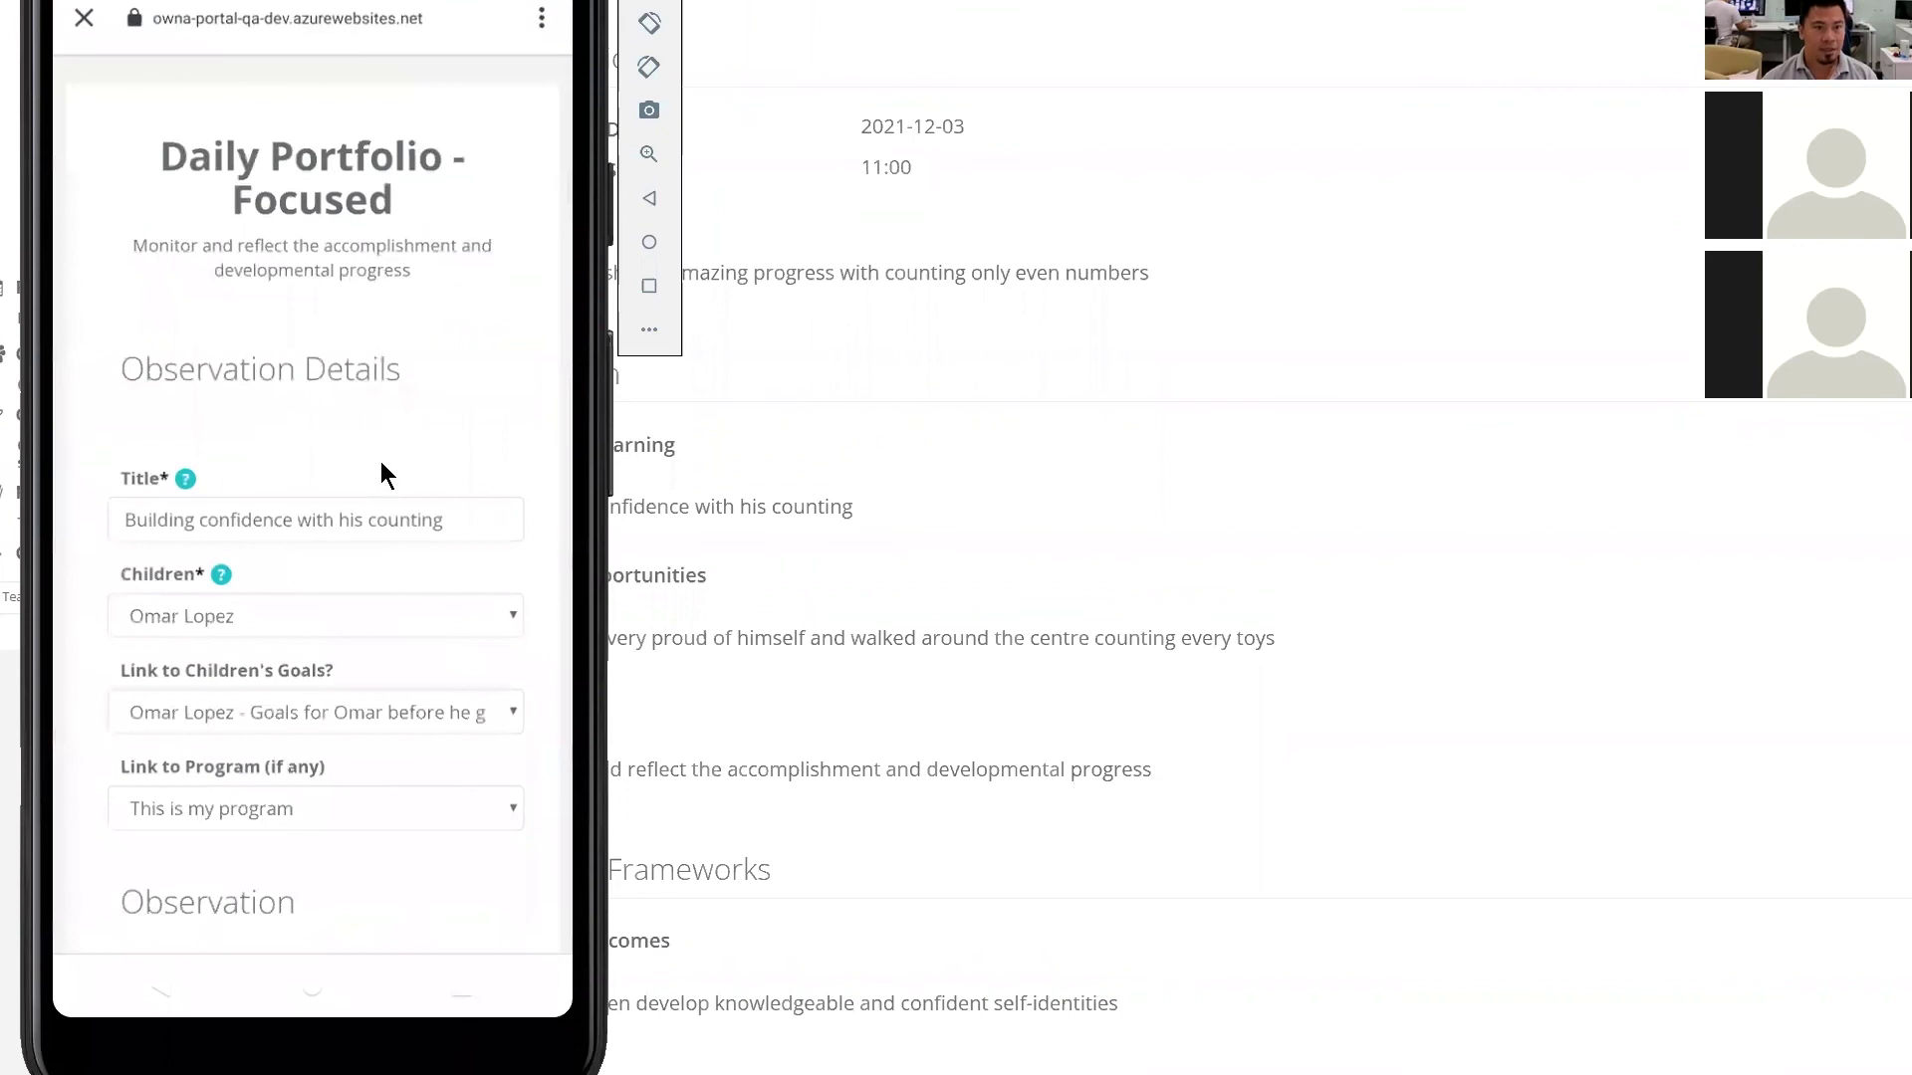
{"action": "left_click_drag", "start_coordinate": [385, 493], "coordinate": [380, 247]}
{"action": "scroll", "coordinate": [383, 624], "scroll_direction": "down", "scroll_amount": 8}
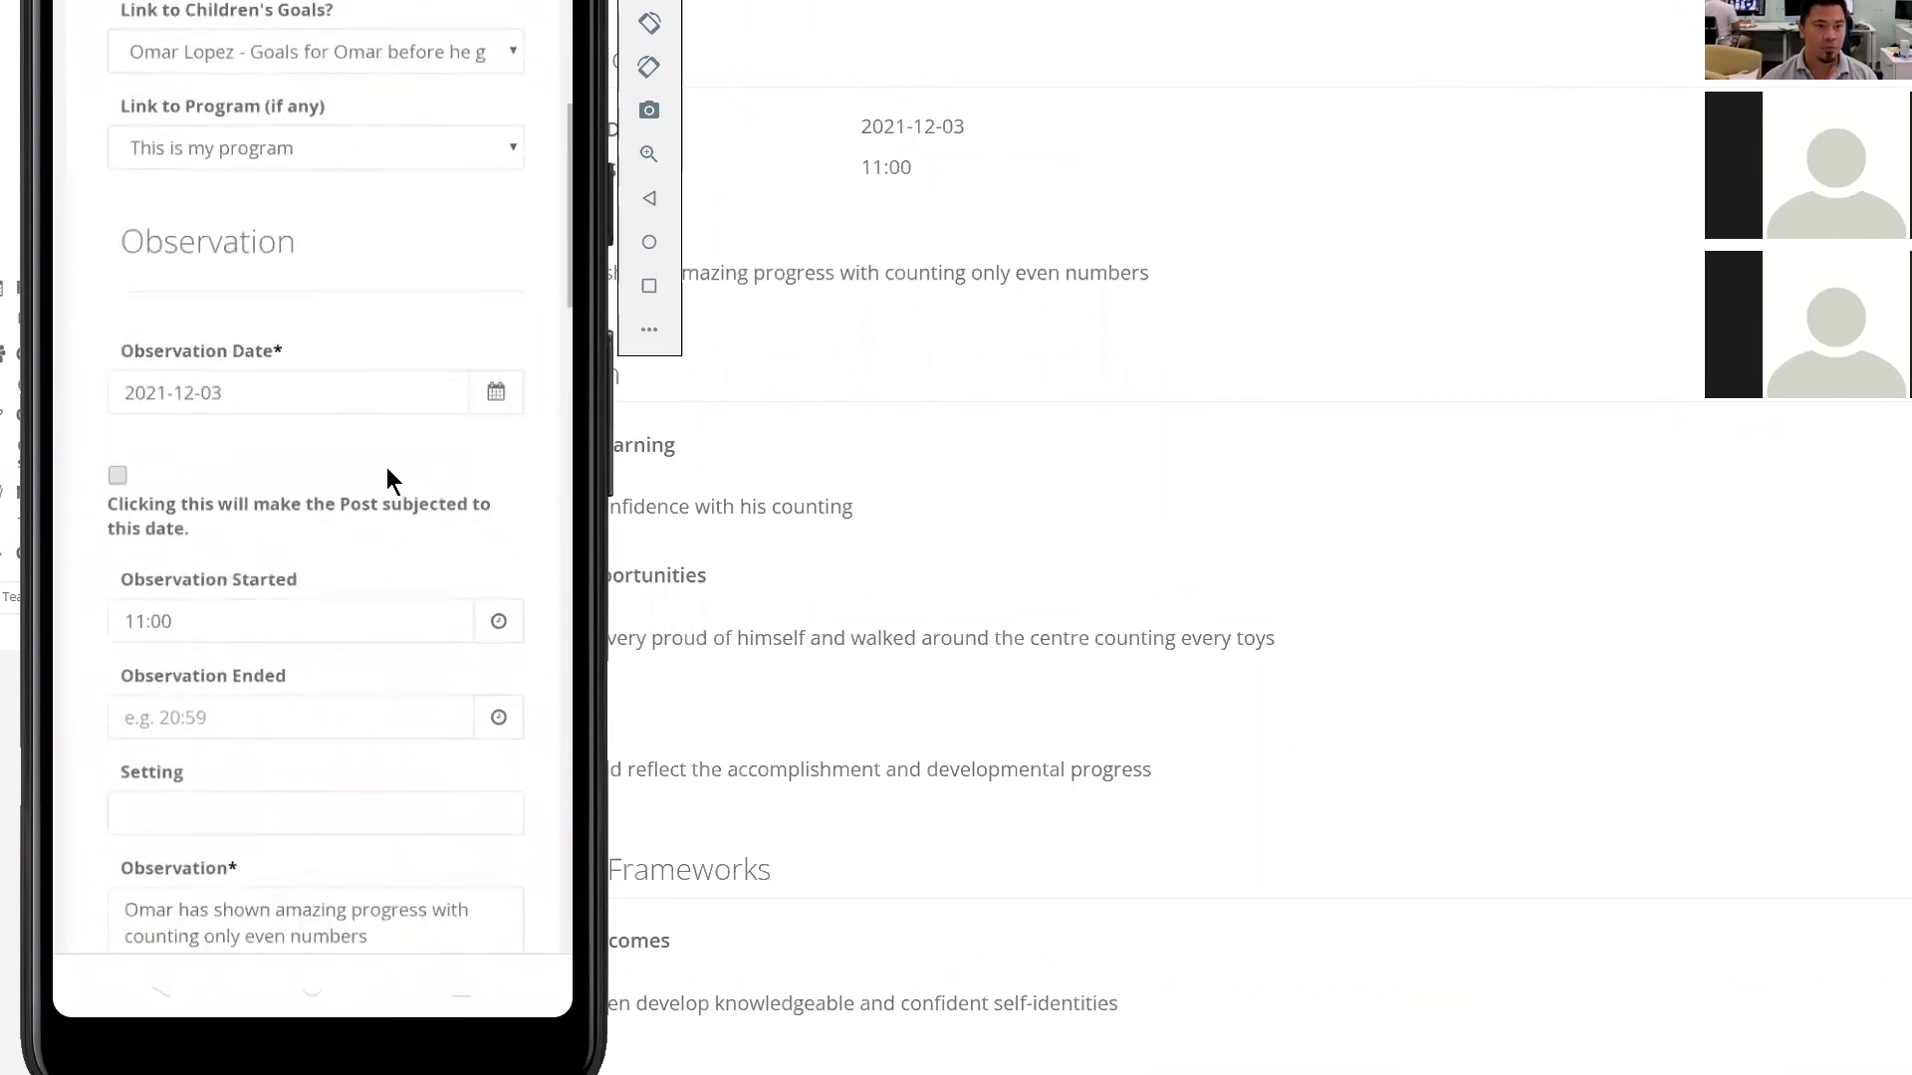
{"action": "scroll", "coordinate": [388, 612], "scroll_direction": "down", "scroll_amount": 15}
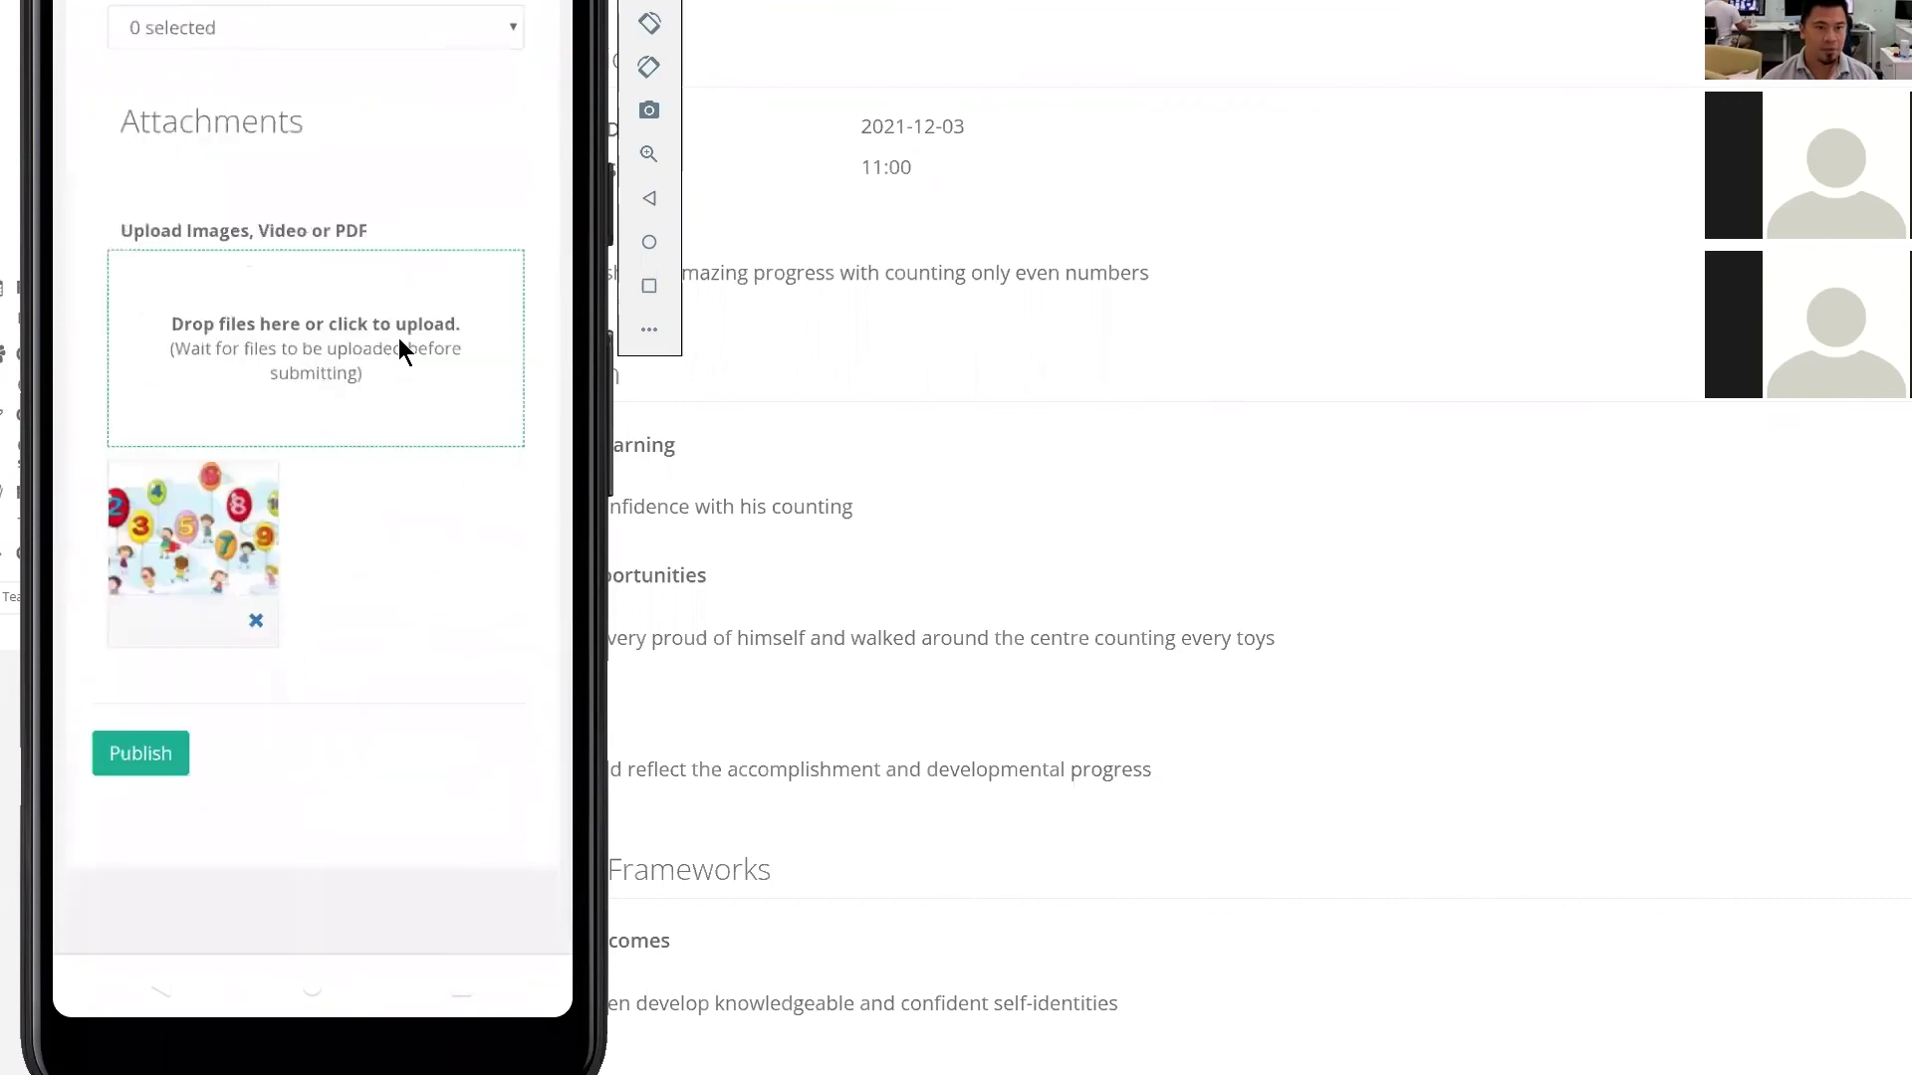
{"action": "left_click", "coordinate": [398, 338]}
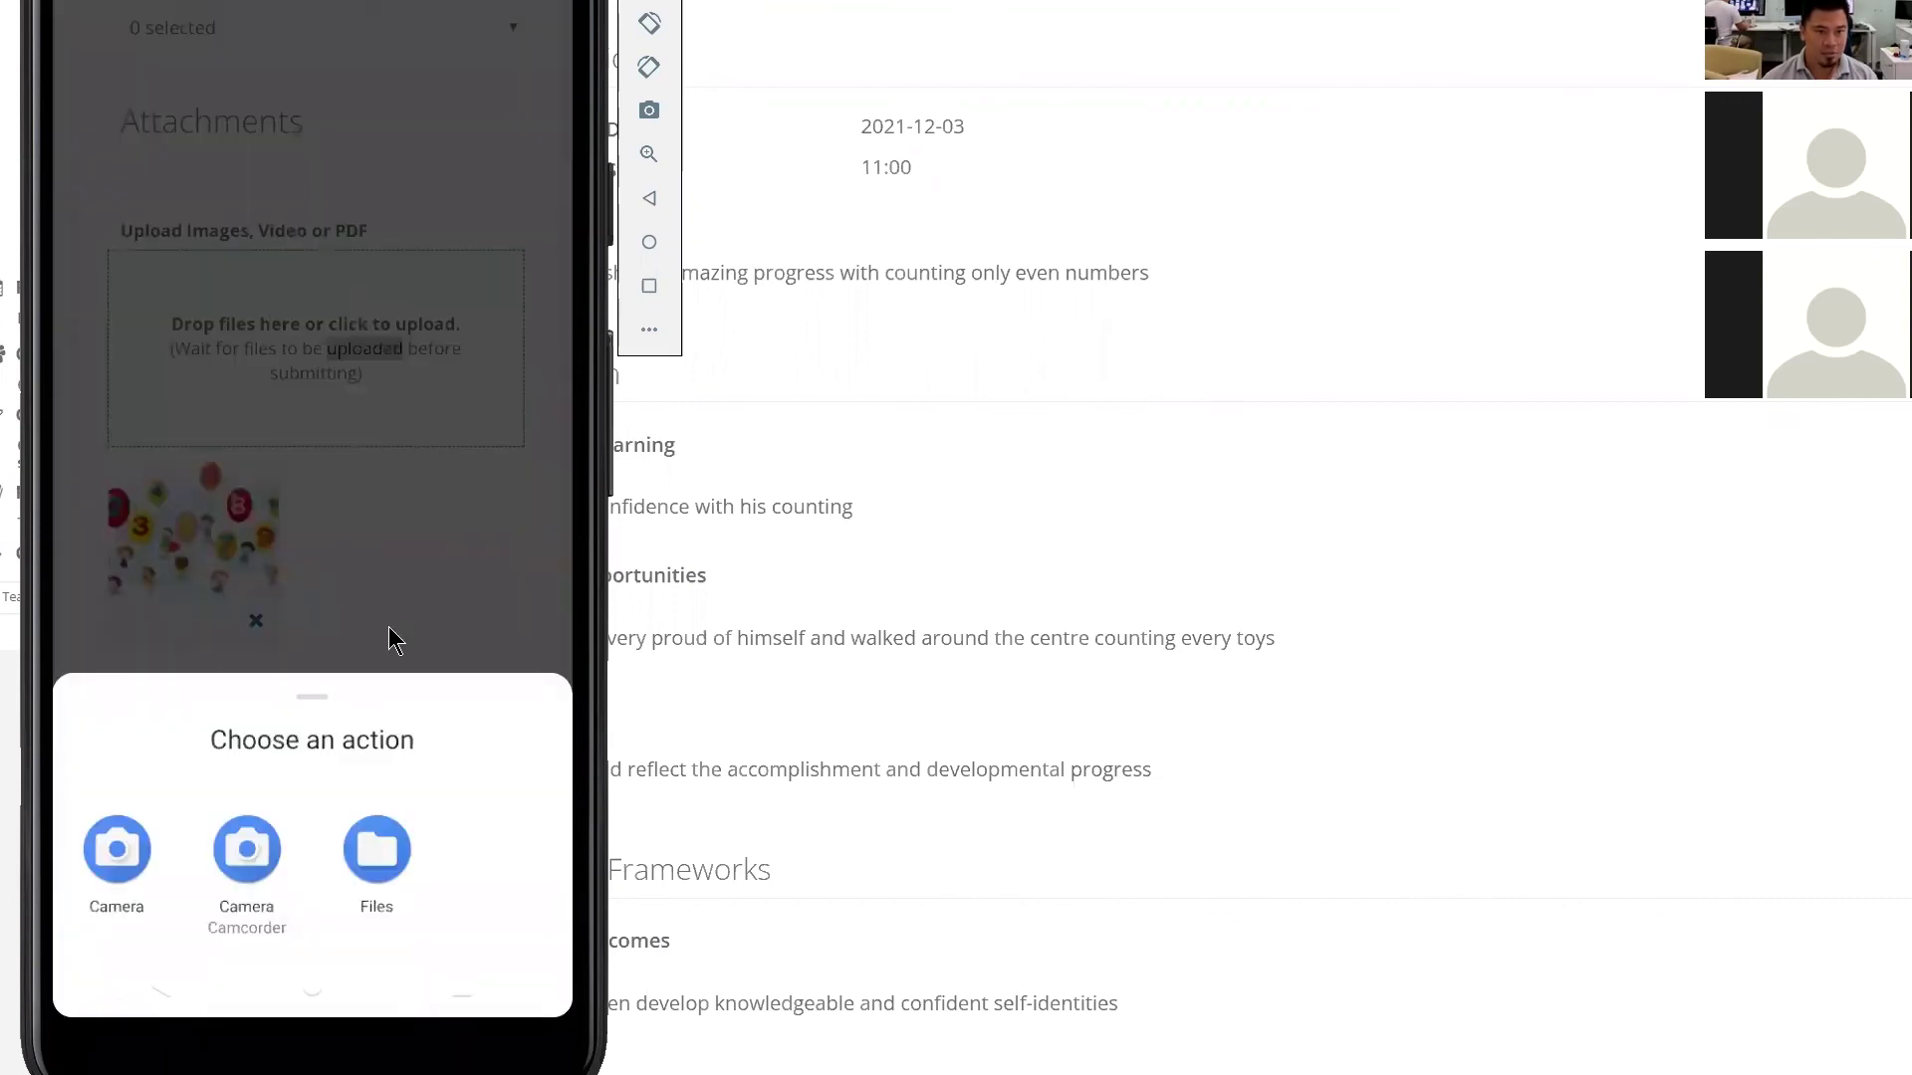
{"action": "left_click", "coordinate": [388, 859]}
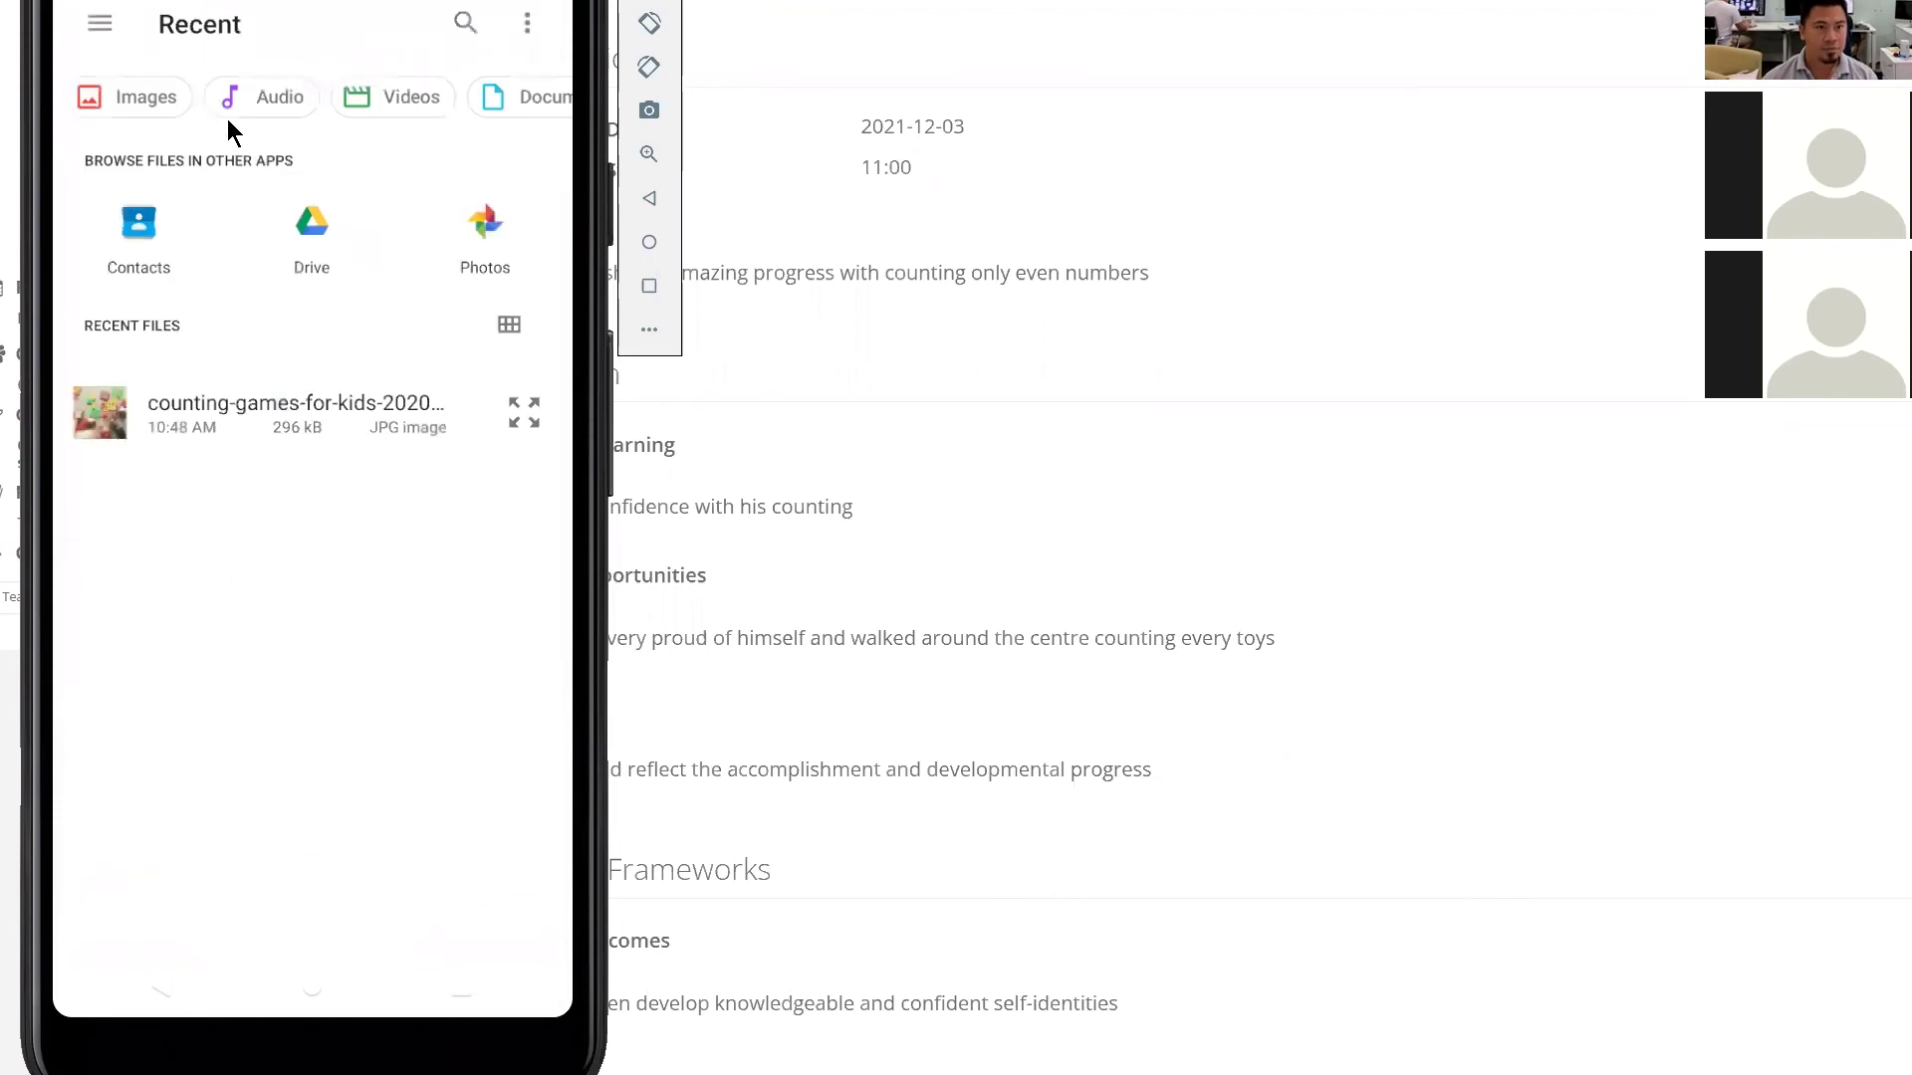
{"action": "left_click", "coordinate": [158, 429]}
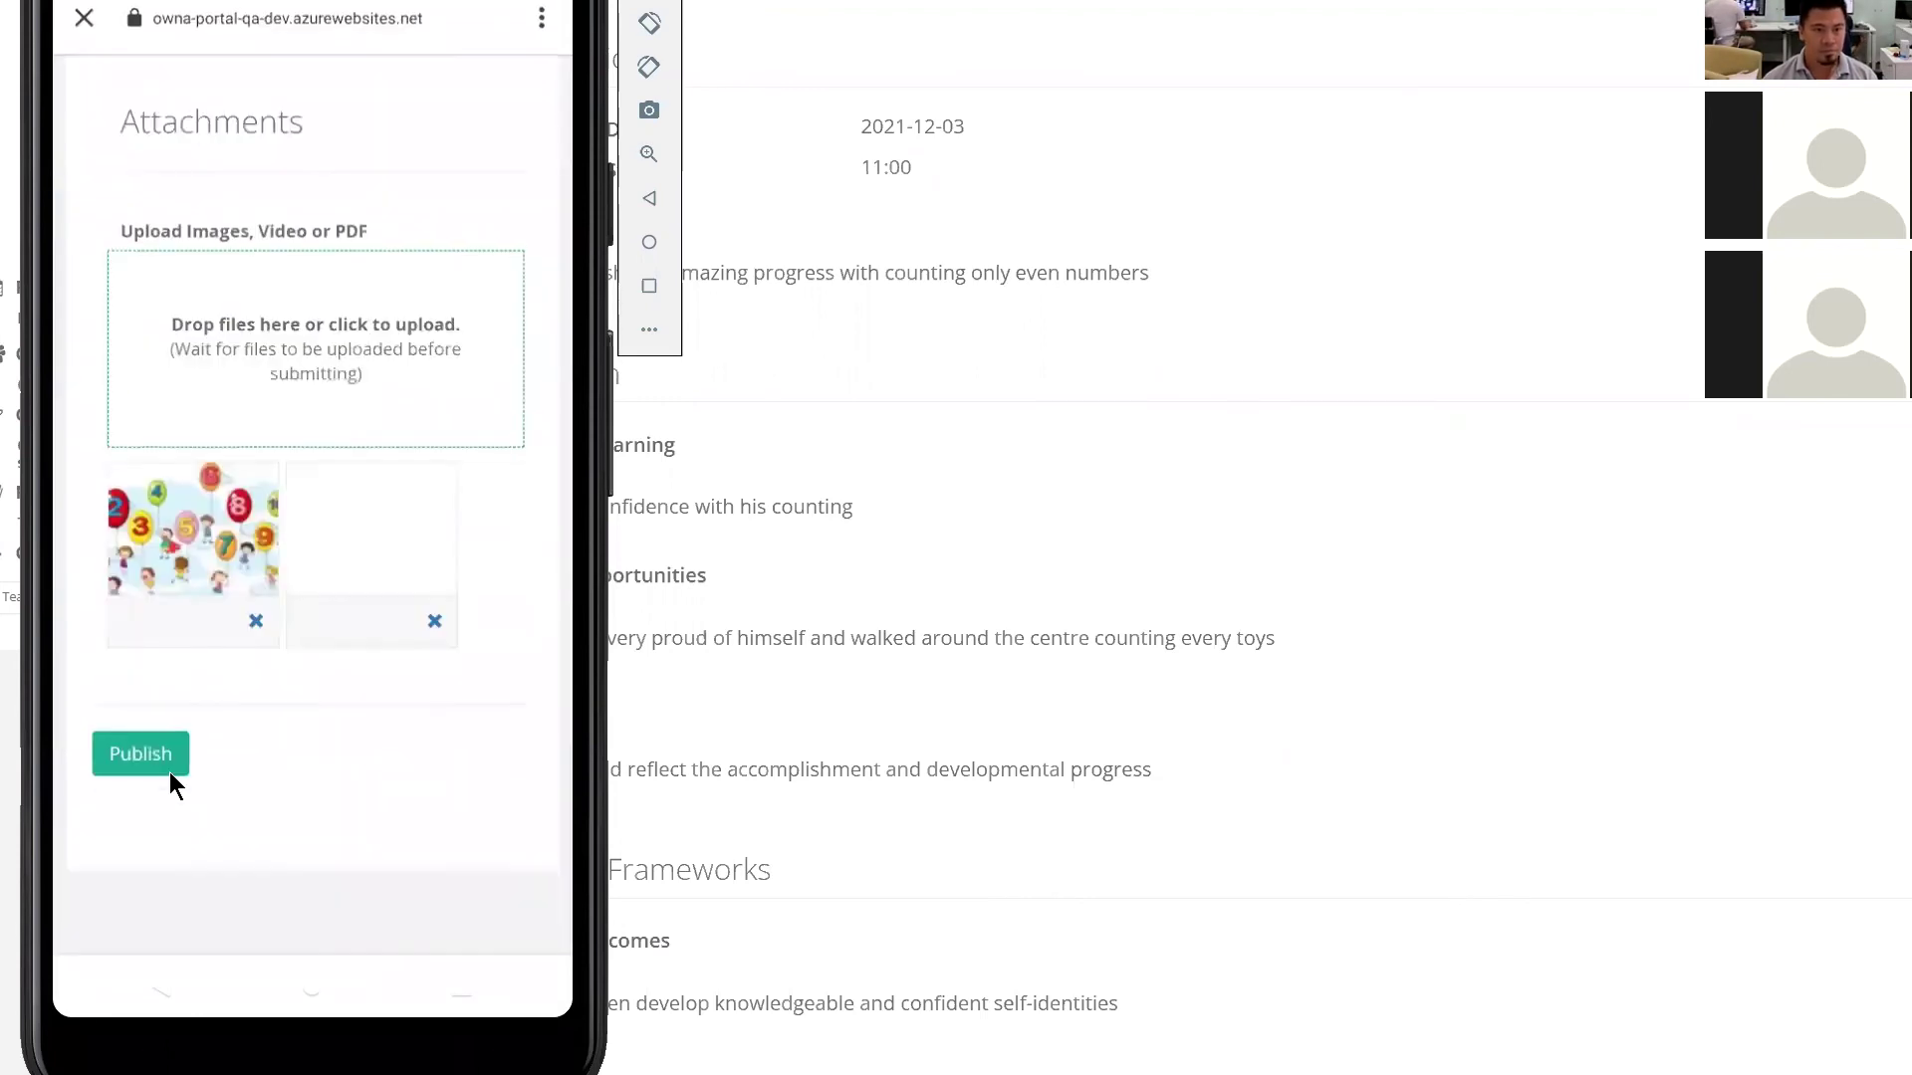
- Change the portfolio entry's title to "Building confidence with his counting II"
{"action": "left_click_drag", "start_coordinate": [341, 213], "coordinate": [313, 691]}
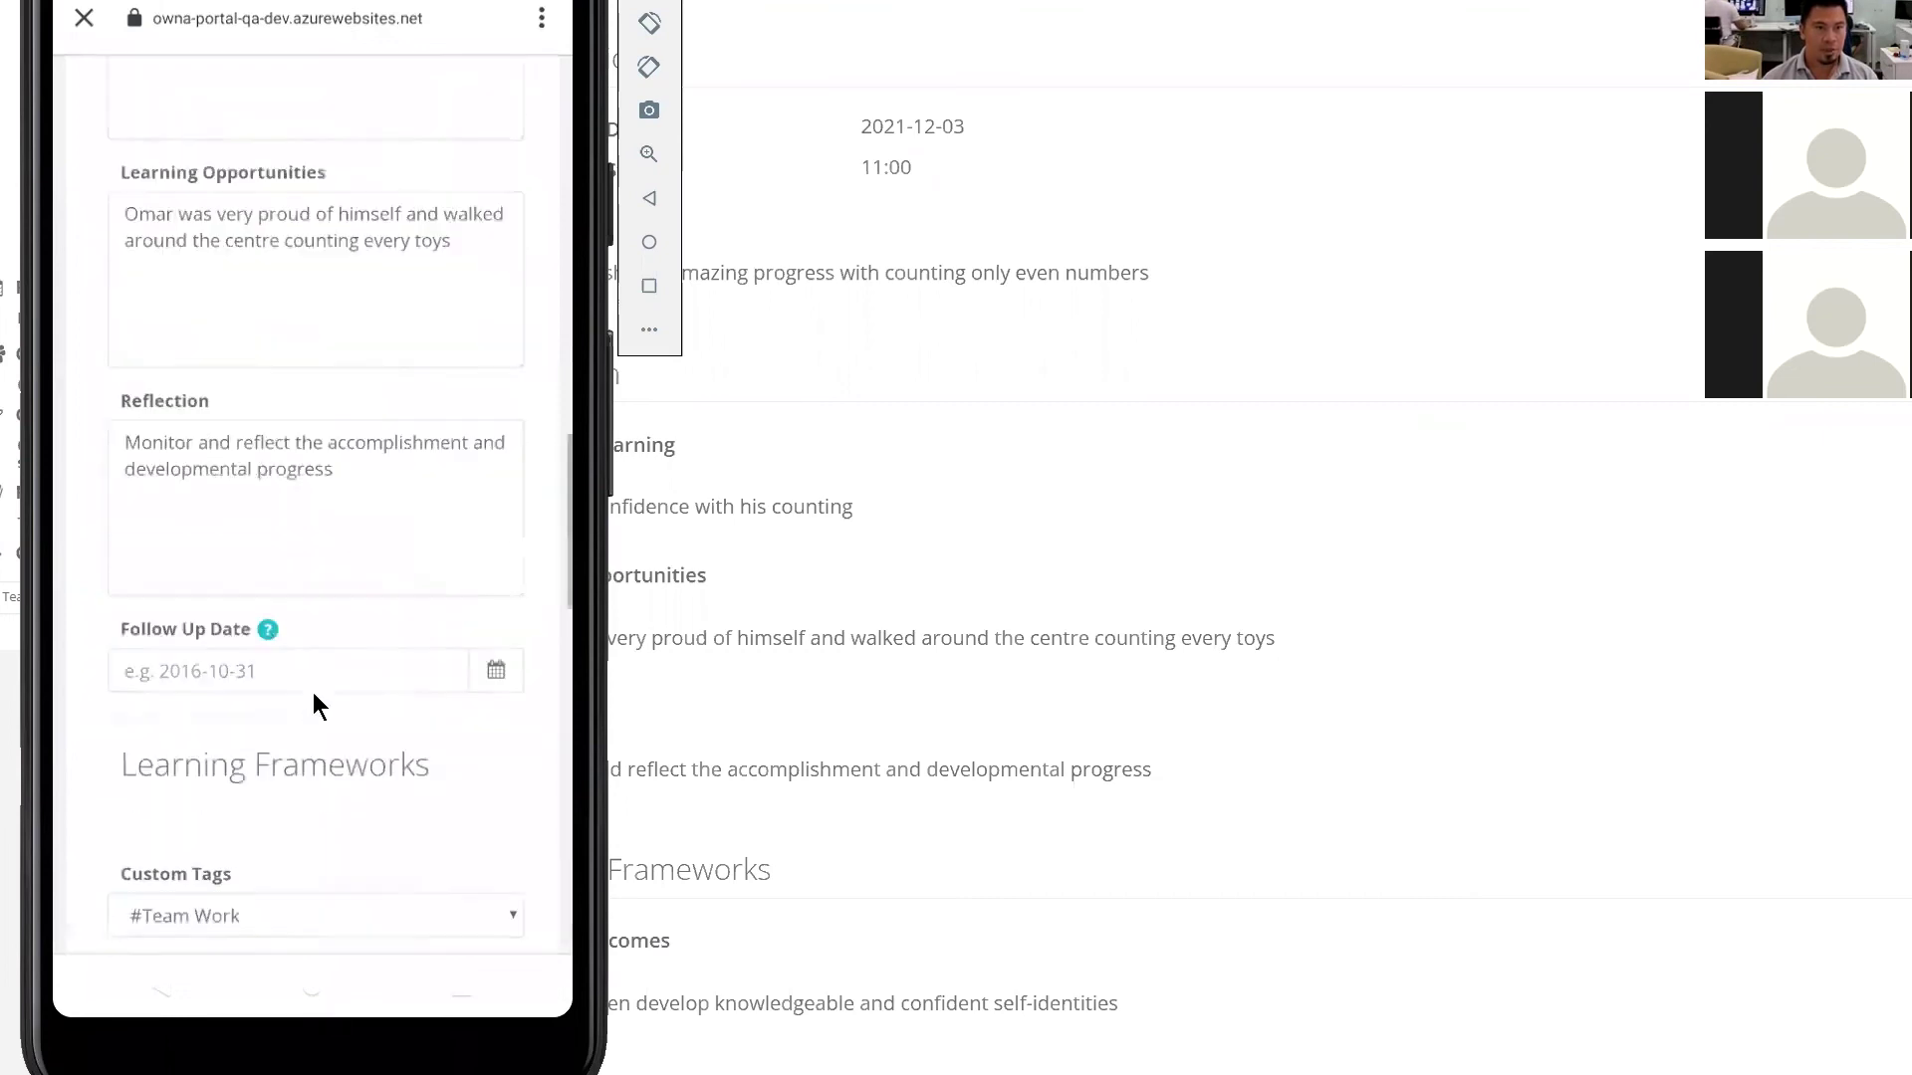
{"action": "left_click", "coordinate": [464, 515]}
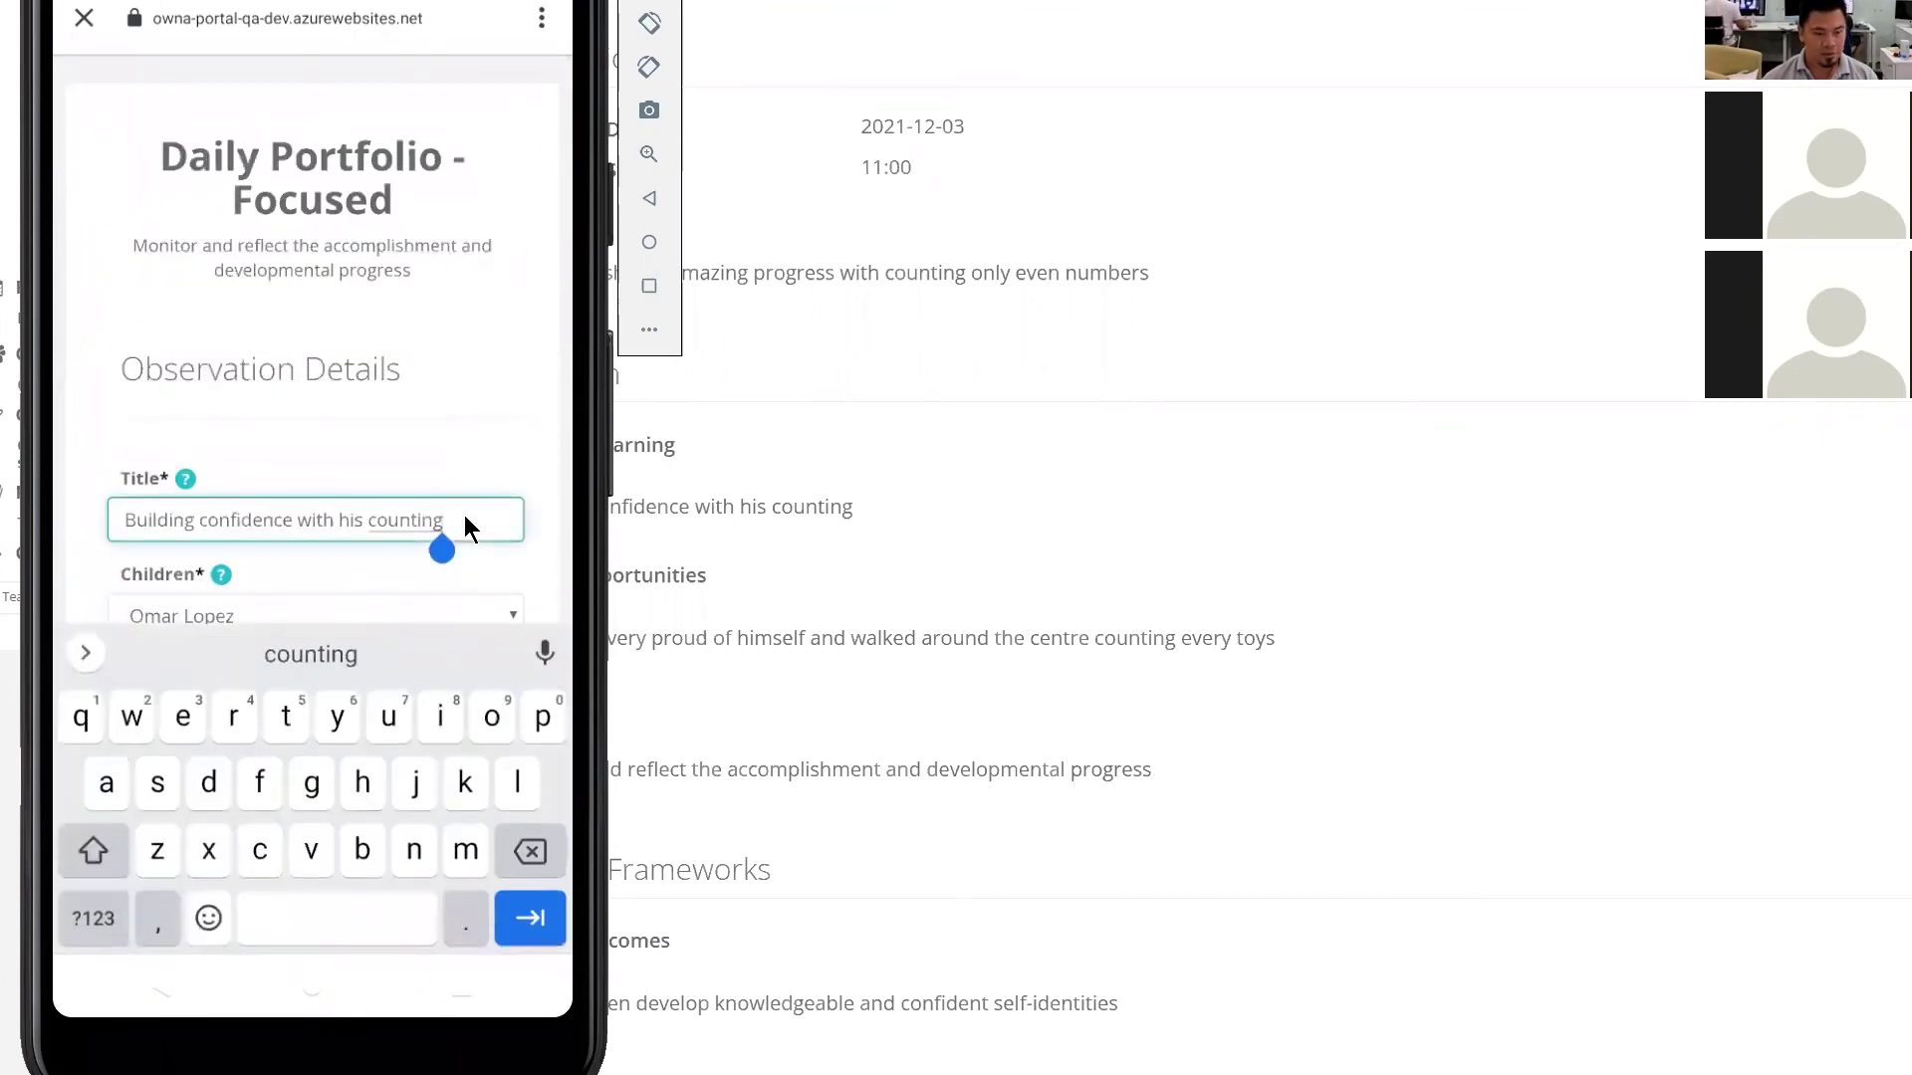
{"action": "type", "text": "II"}
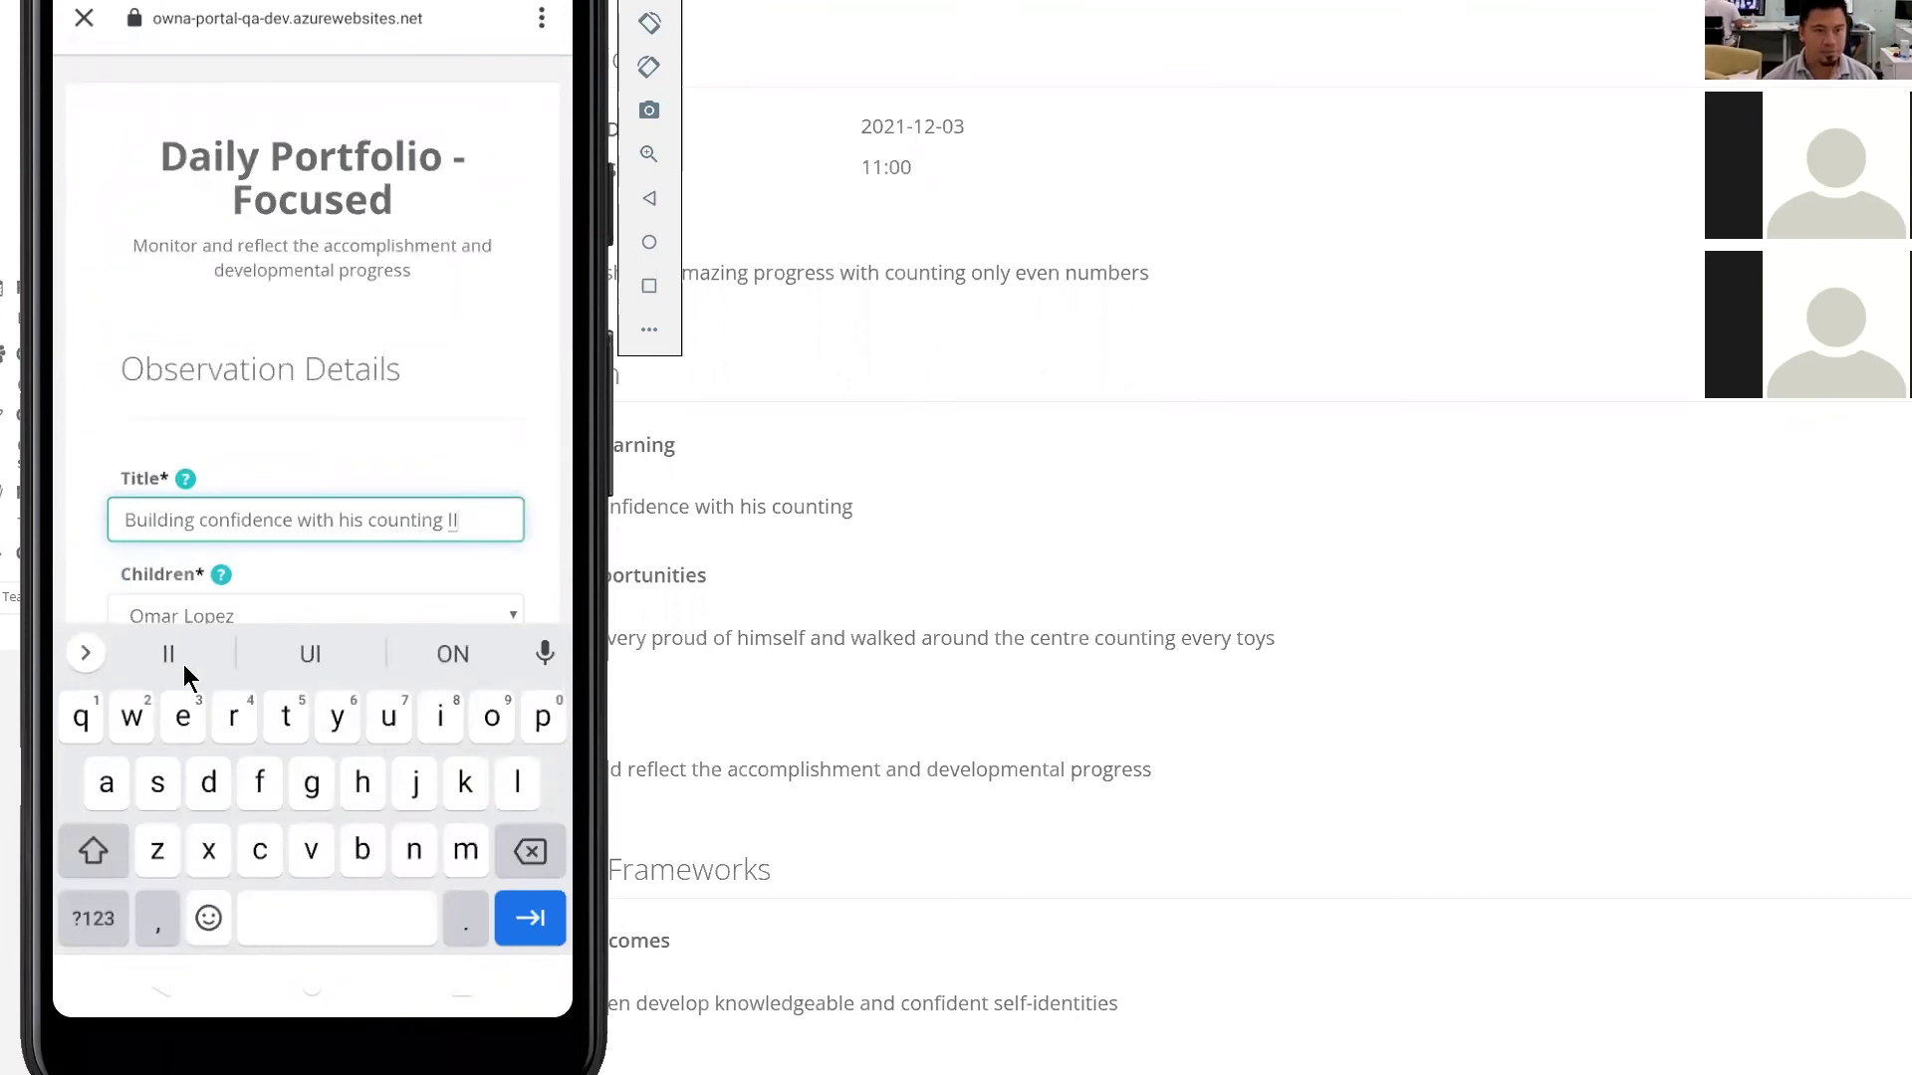
{"action": "left_click", "coordinate": [529, 917]}
{"action": "left_click", "coordinate": [484, 468]}
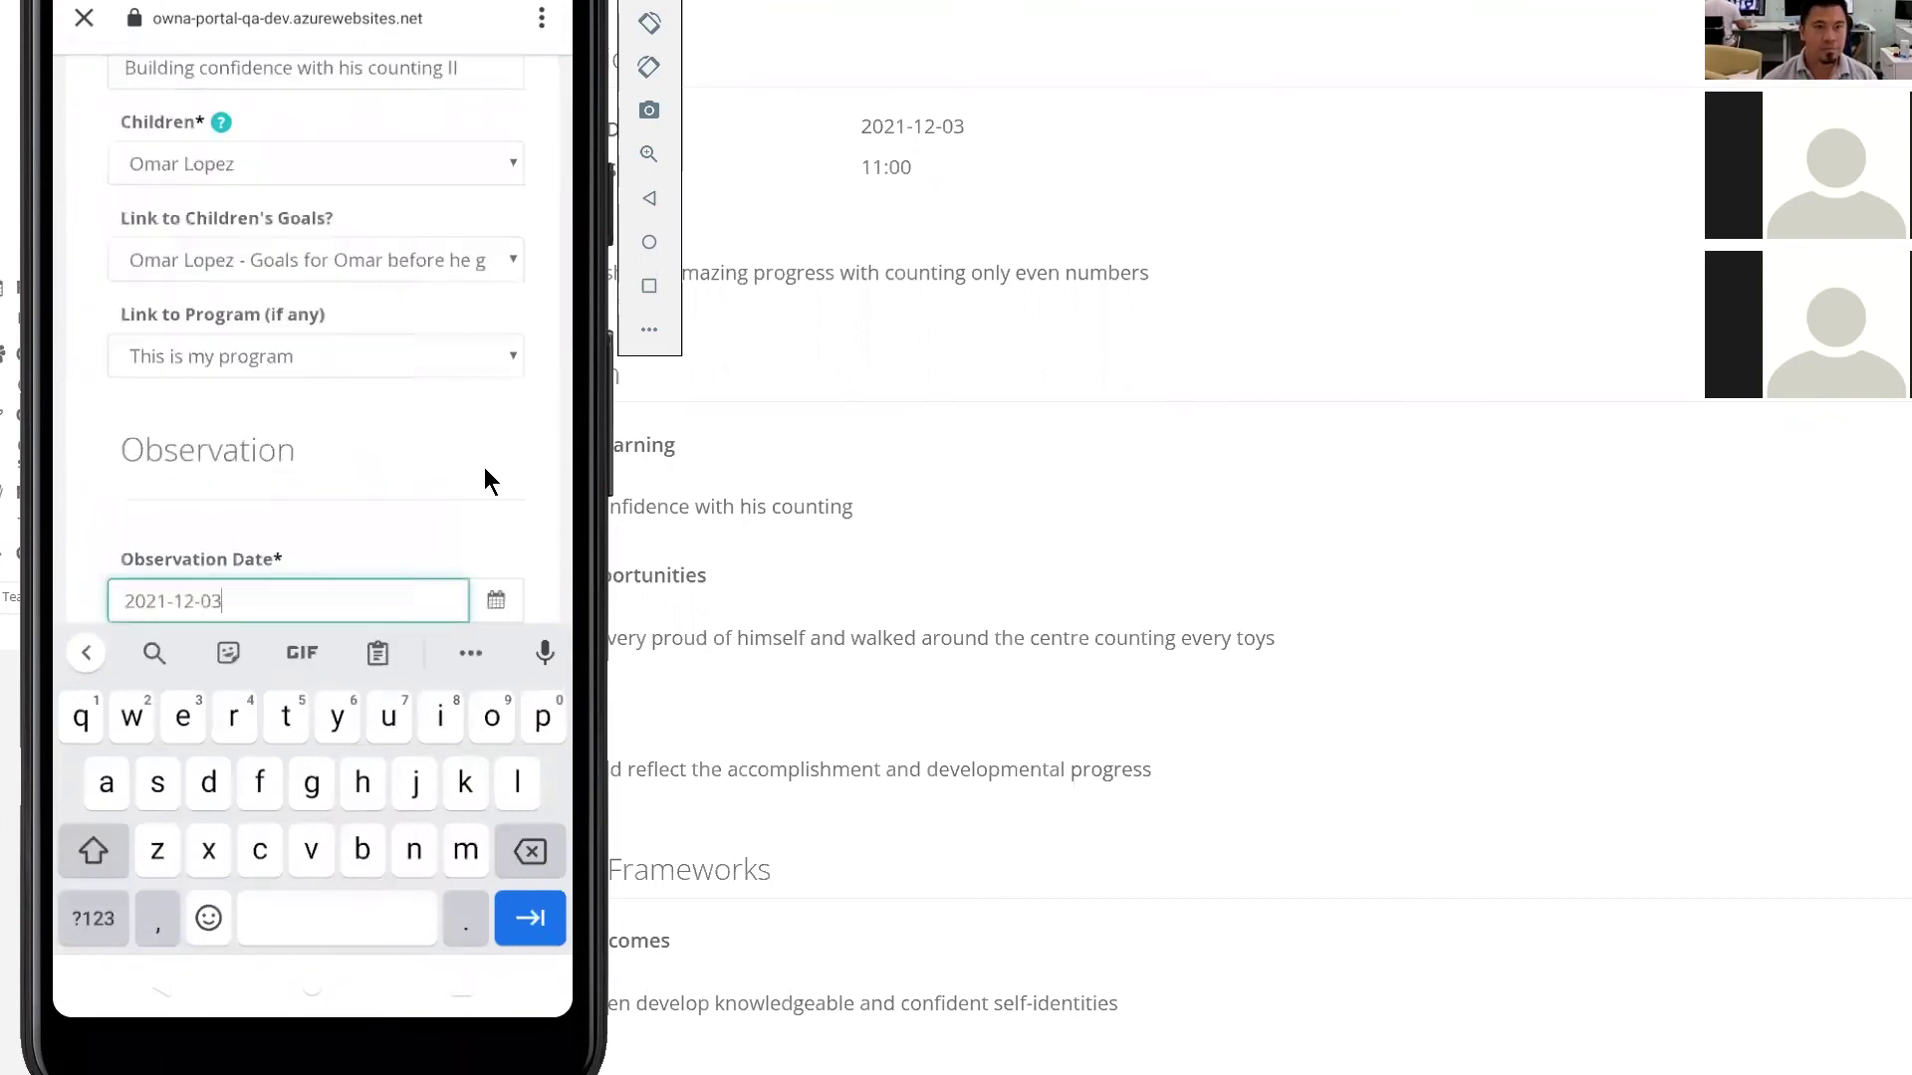
- Publish the edited portfolio entry, close the form page, and check the updated post in the Timeline
{"action": "left_click_drag", "start_coordinate": [346, 517], "coordinate": [348, 33]}
{"action": "left_click_drag", "start_coordinate": [312, 724], "coordinate": [311, 226]}
{"action": "left_click", "coordinate": [167, 746]}
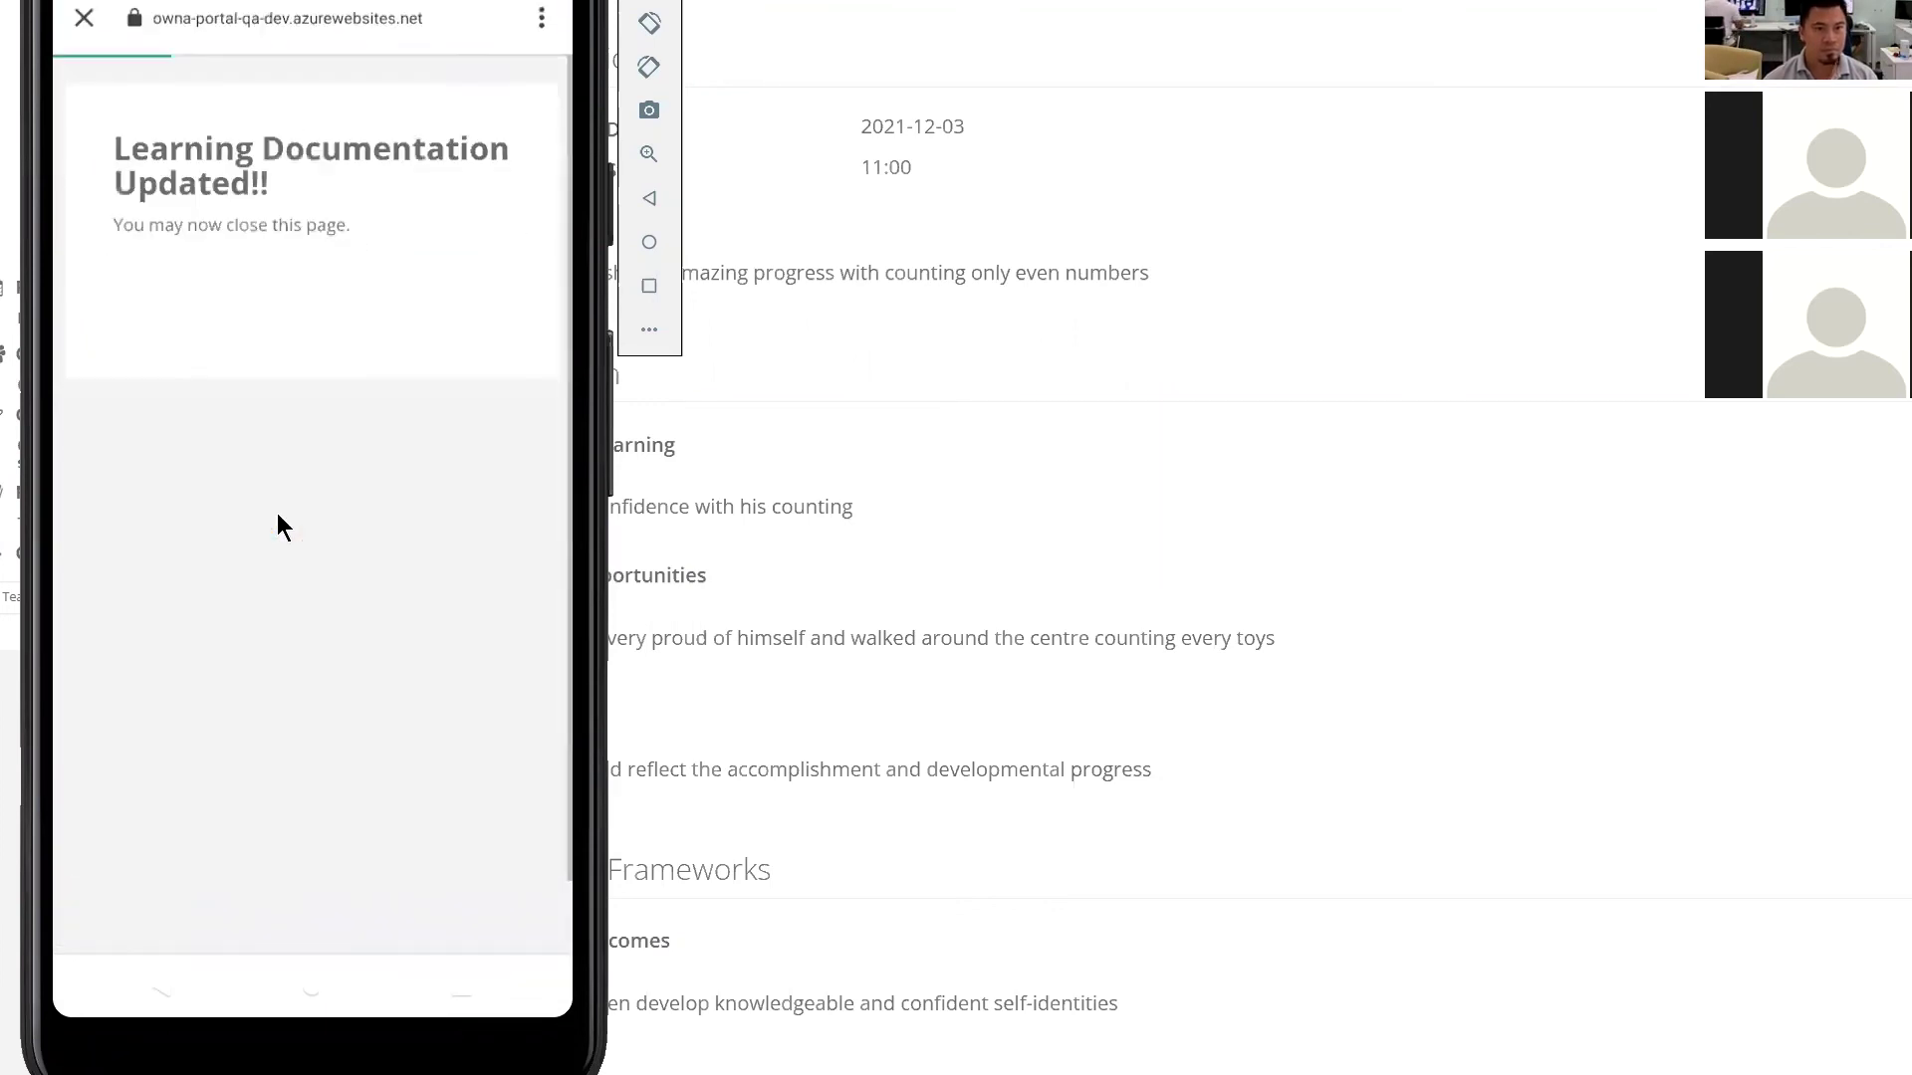
{"action": "left_click", "coordinate": [84, 18]}
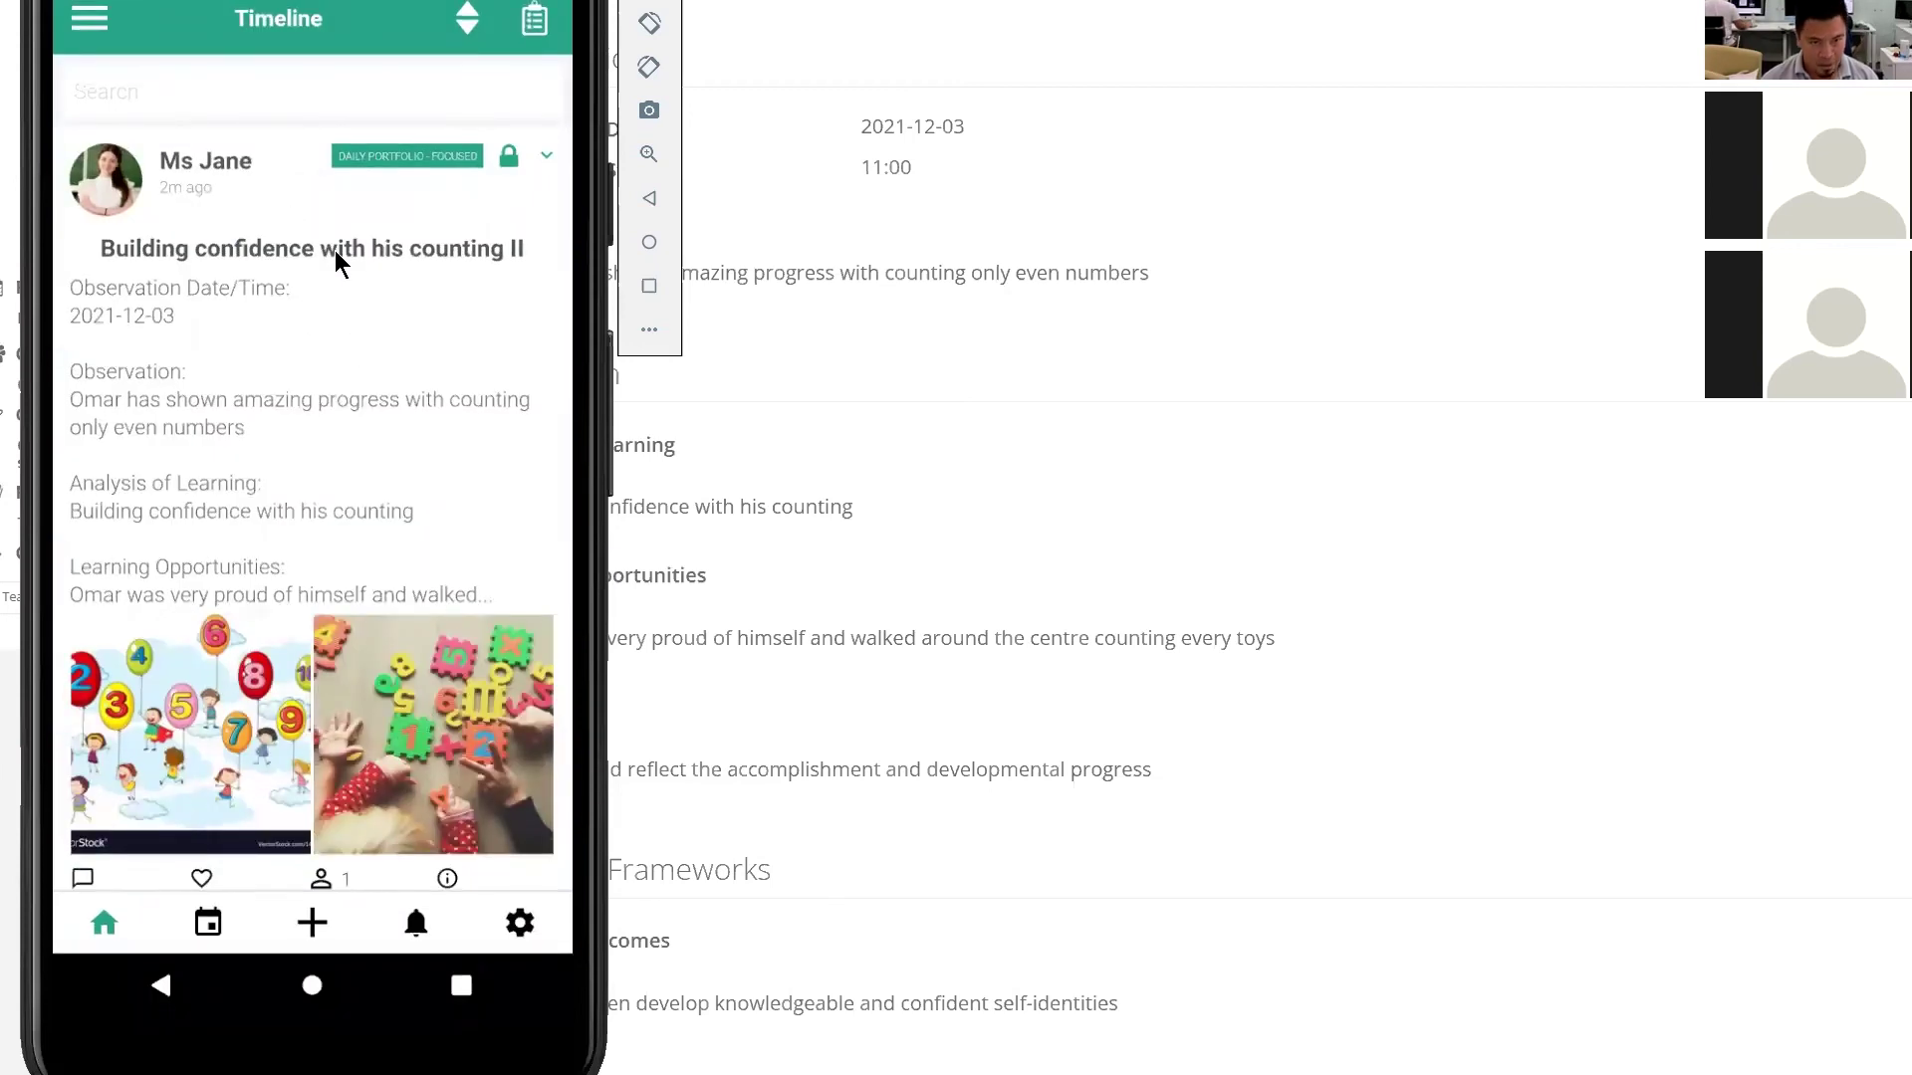
{"action": "left_click_drag", "start_coordinate": [358, 474], "coordinate": [358, 349]}
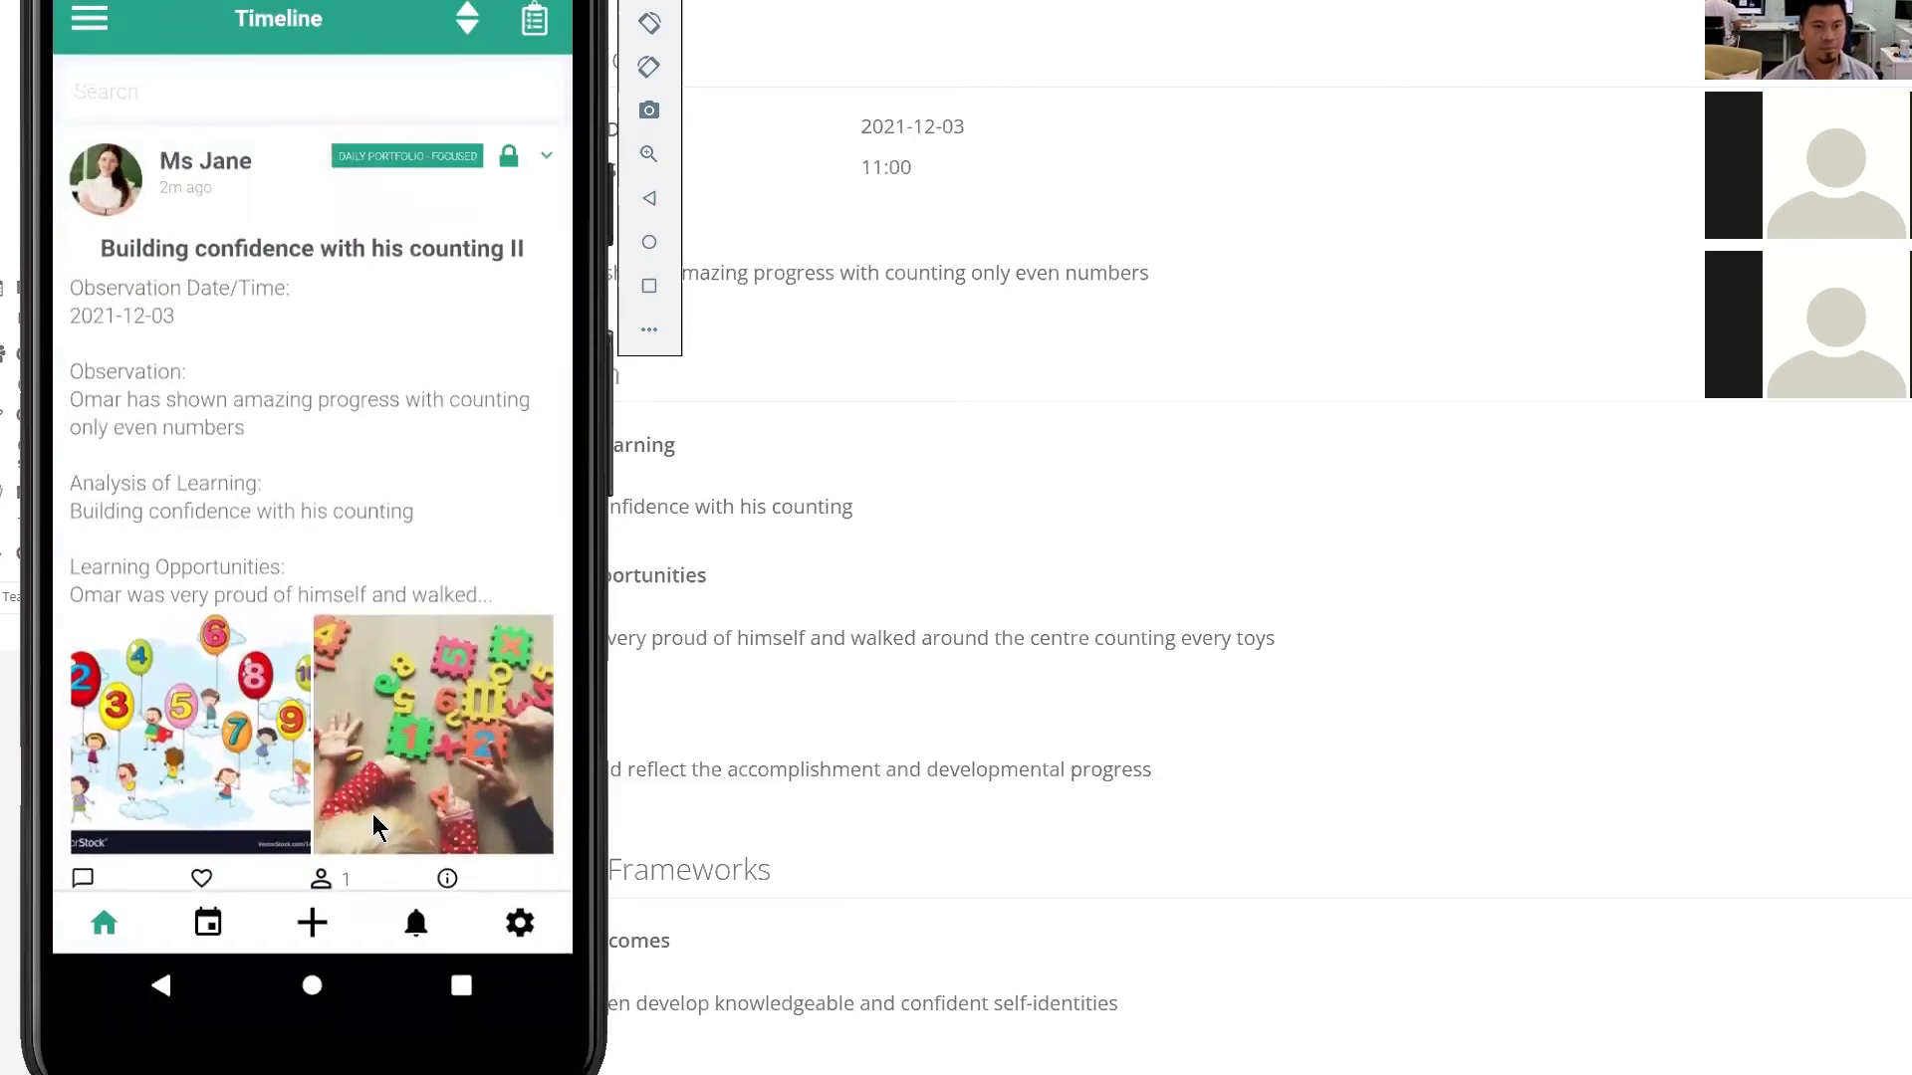
- Start a new learning document on the phone, look through the blank "Daily Portfolio - Focused" form, and close it
{"action": "left_click", "coordinate": [312, 921]}
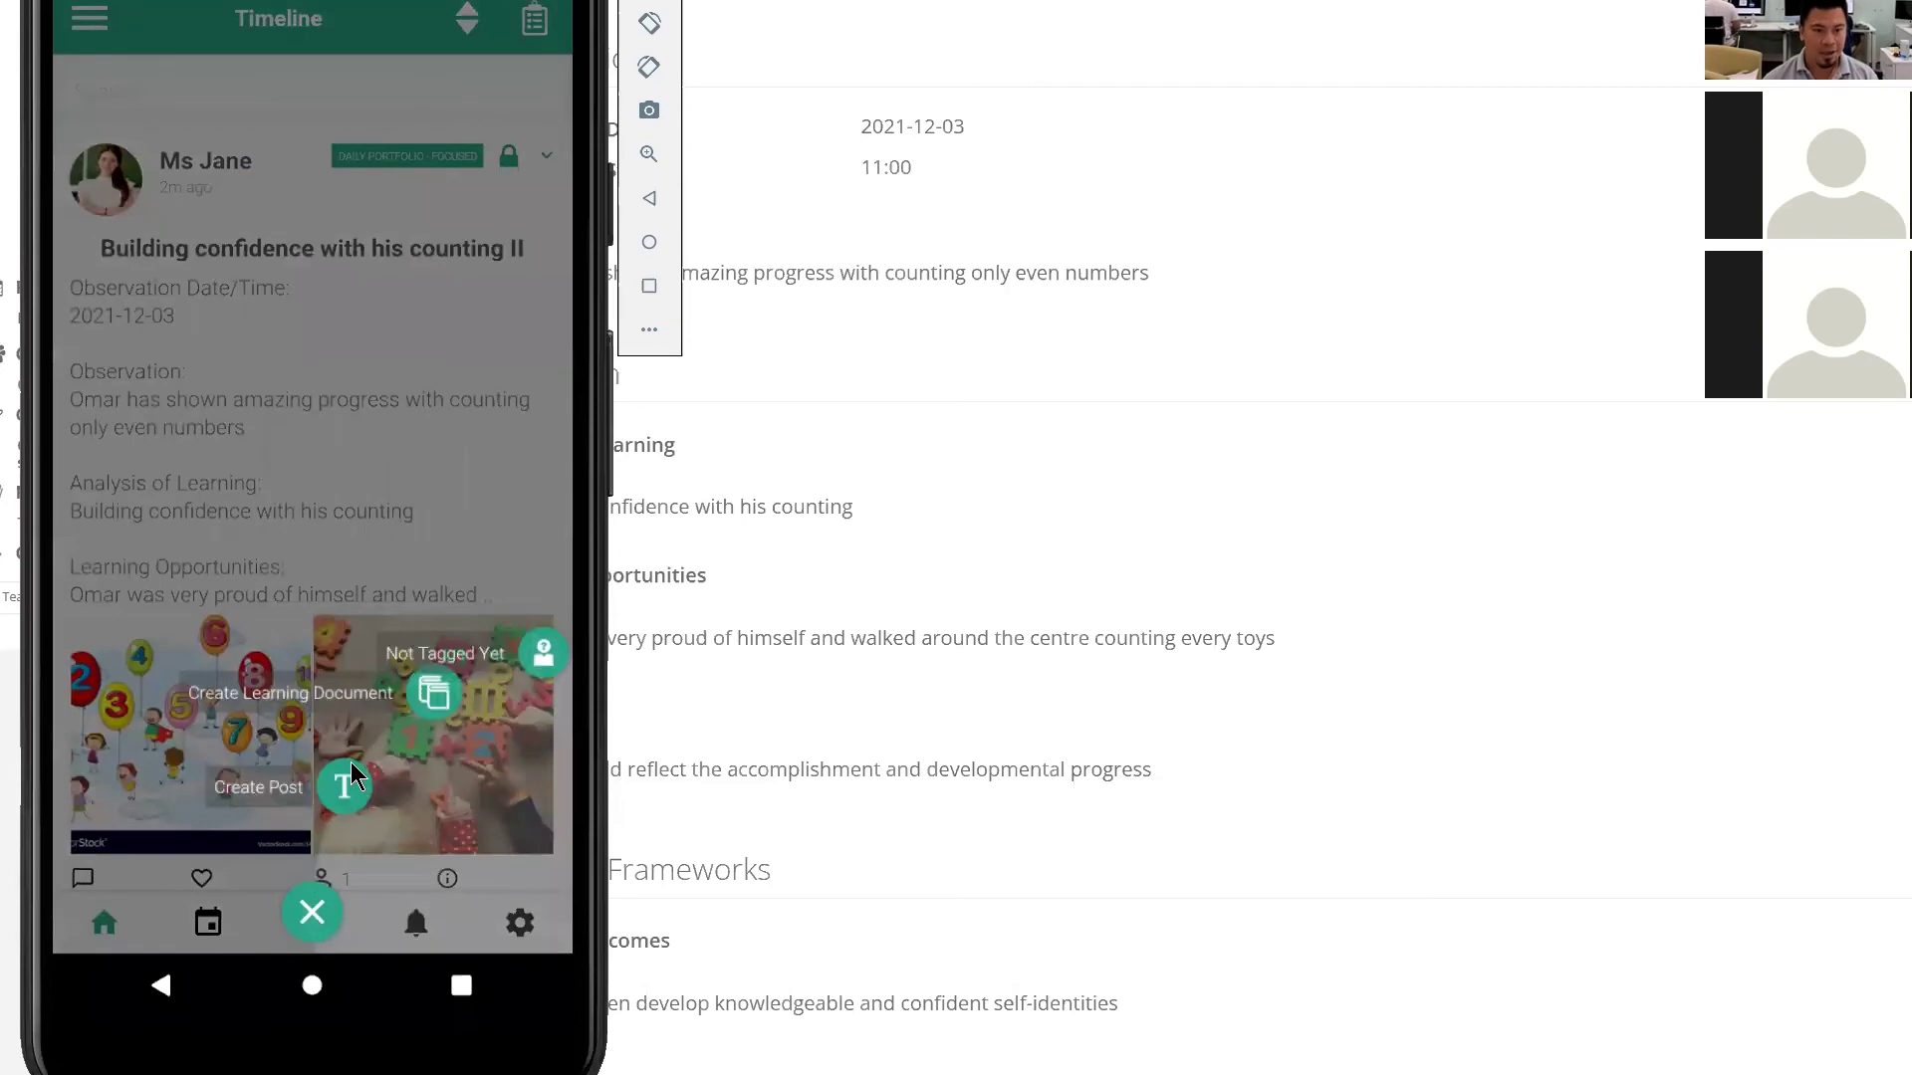
{"action": "left_click", "coordinate": [426, 685]}
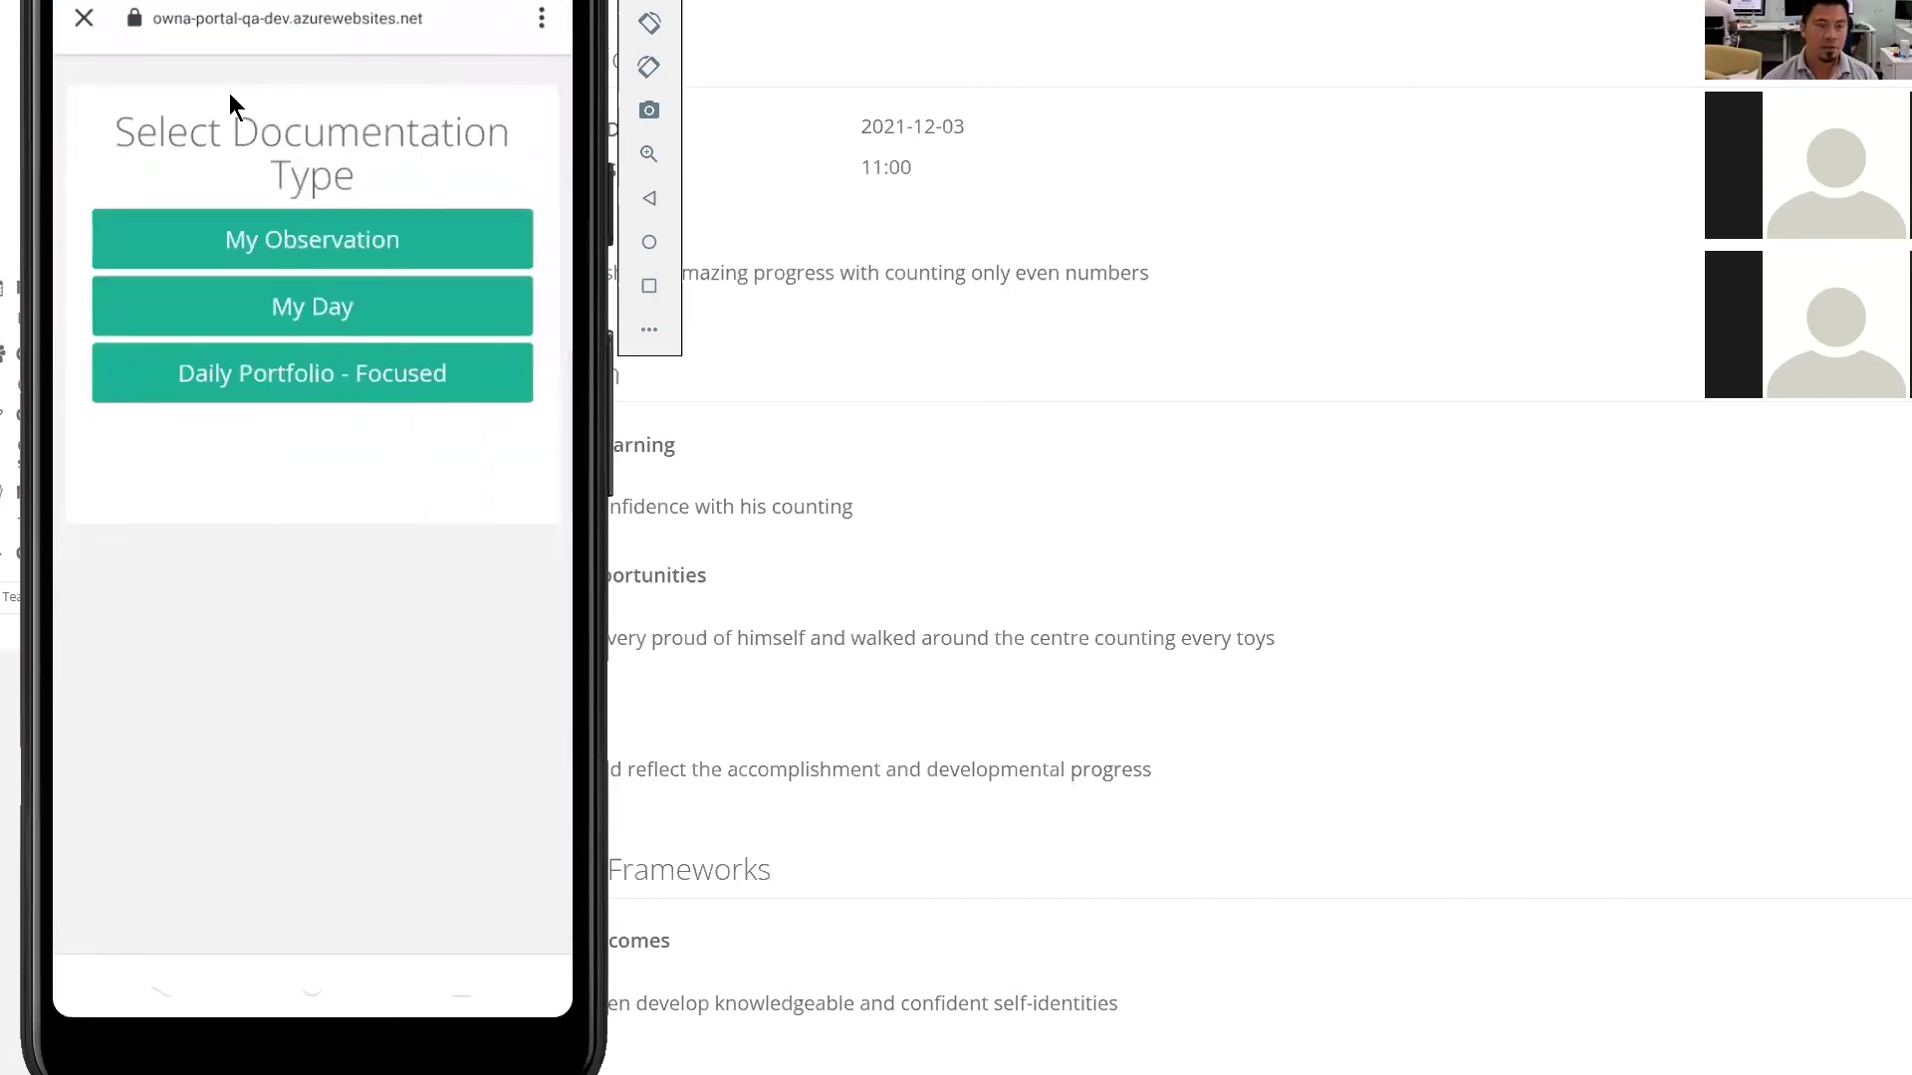
{"action": "left_click", "coordinate": [82, 18]}
{"action": "left_click", "coordinate": [315, 908]}
{"action": "left_click", "coordinate": [435, 700]}
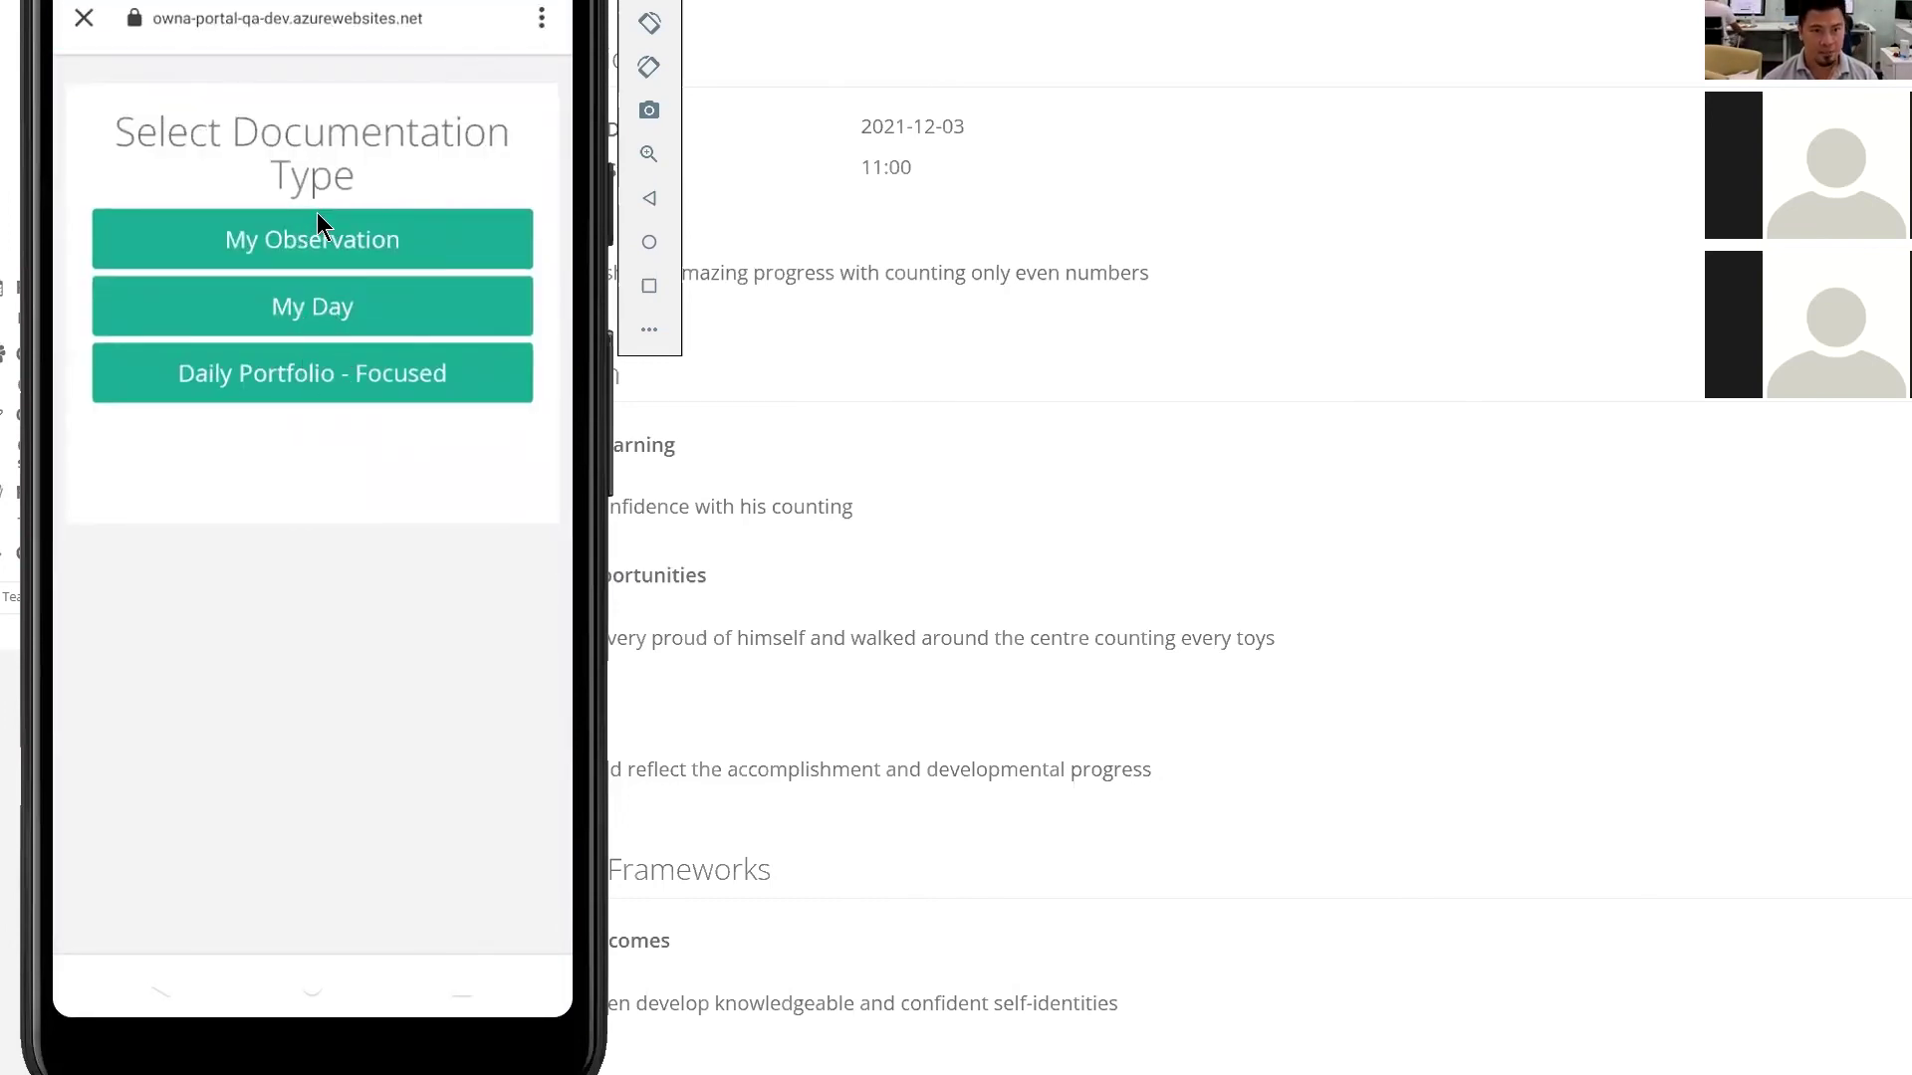
{"action": "left_click", "coordinate": [257, 382]}
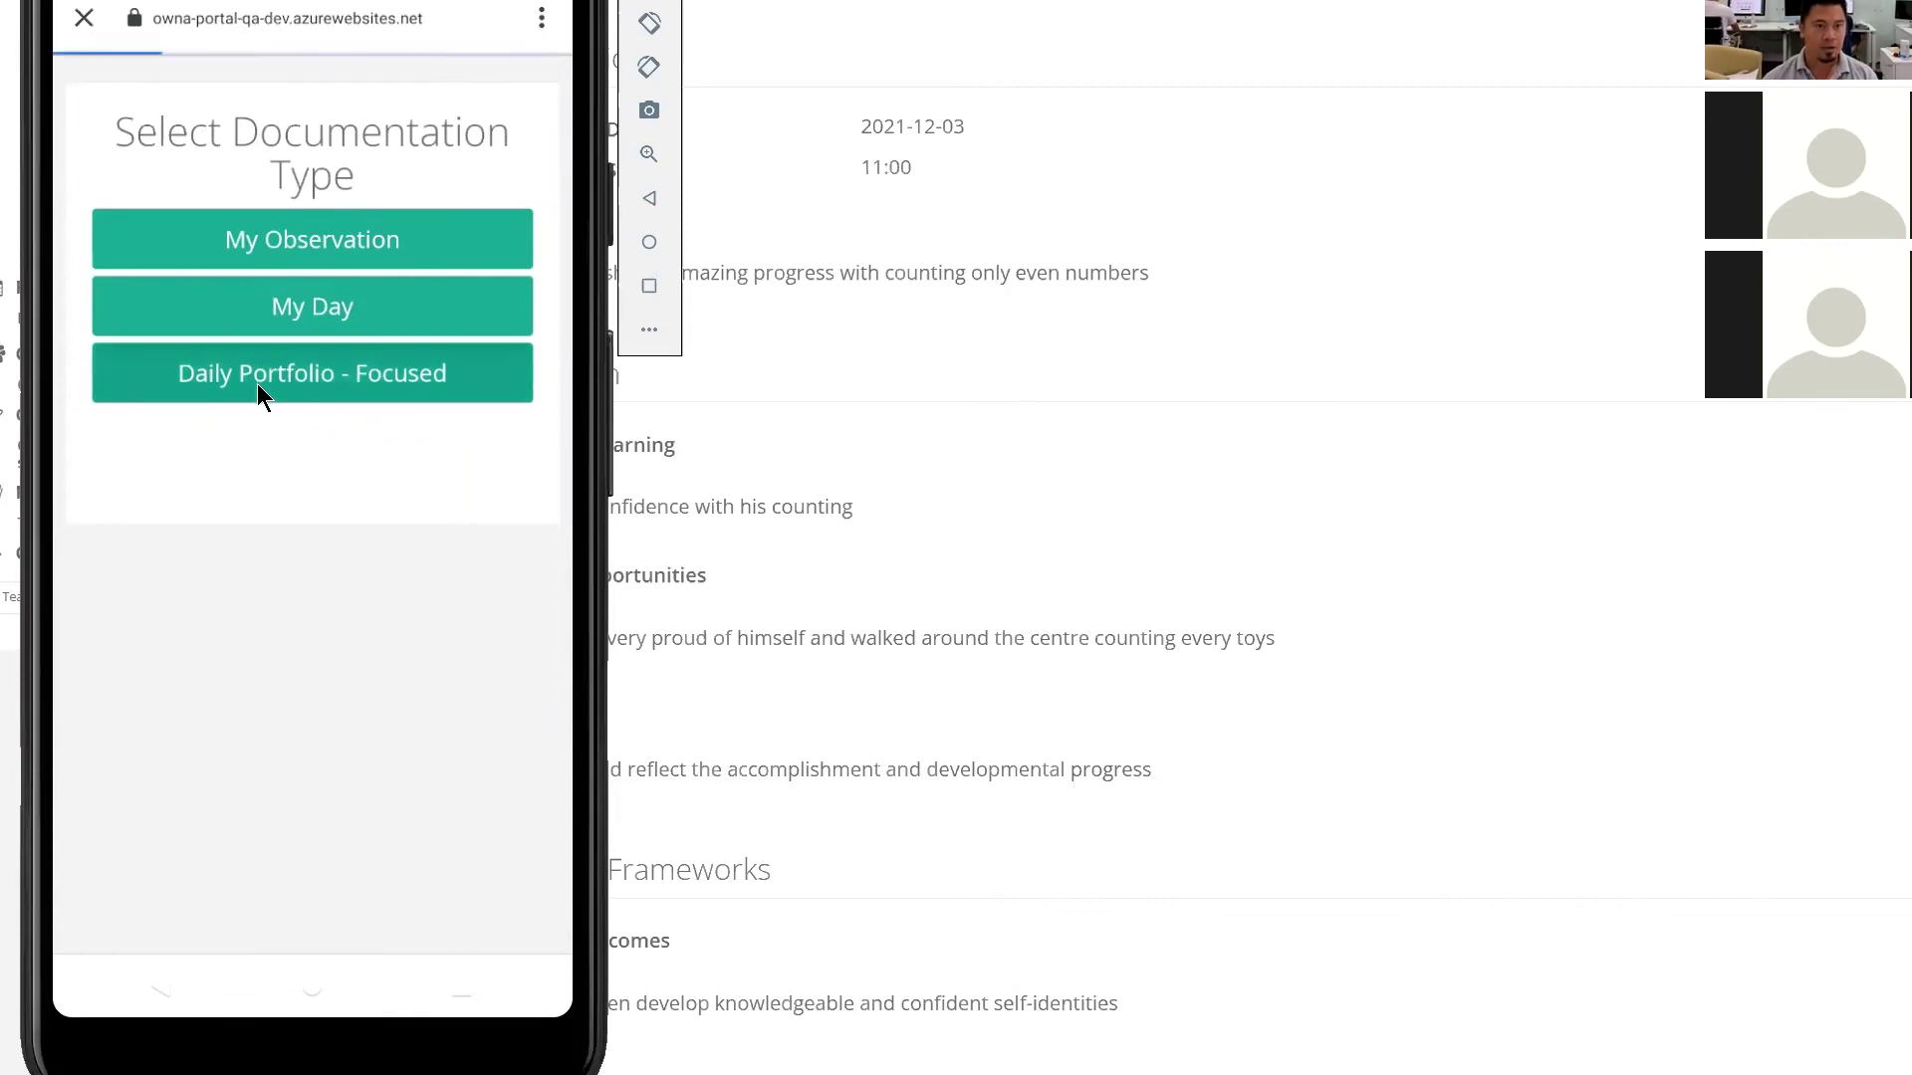
{"action": "left_click_drag", "start_coordinate": [278, 477], "coordinate": [281, 301]}
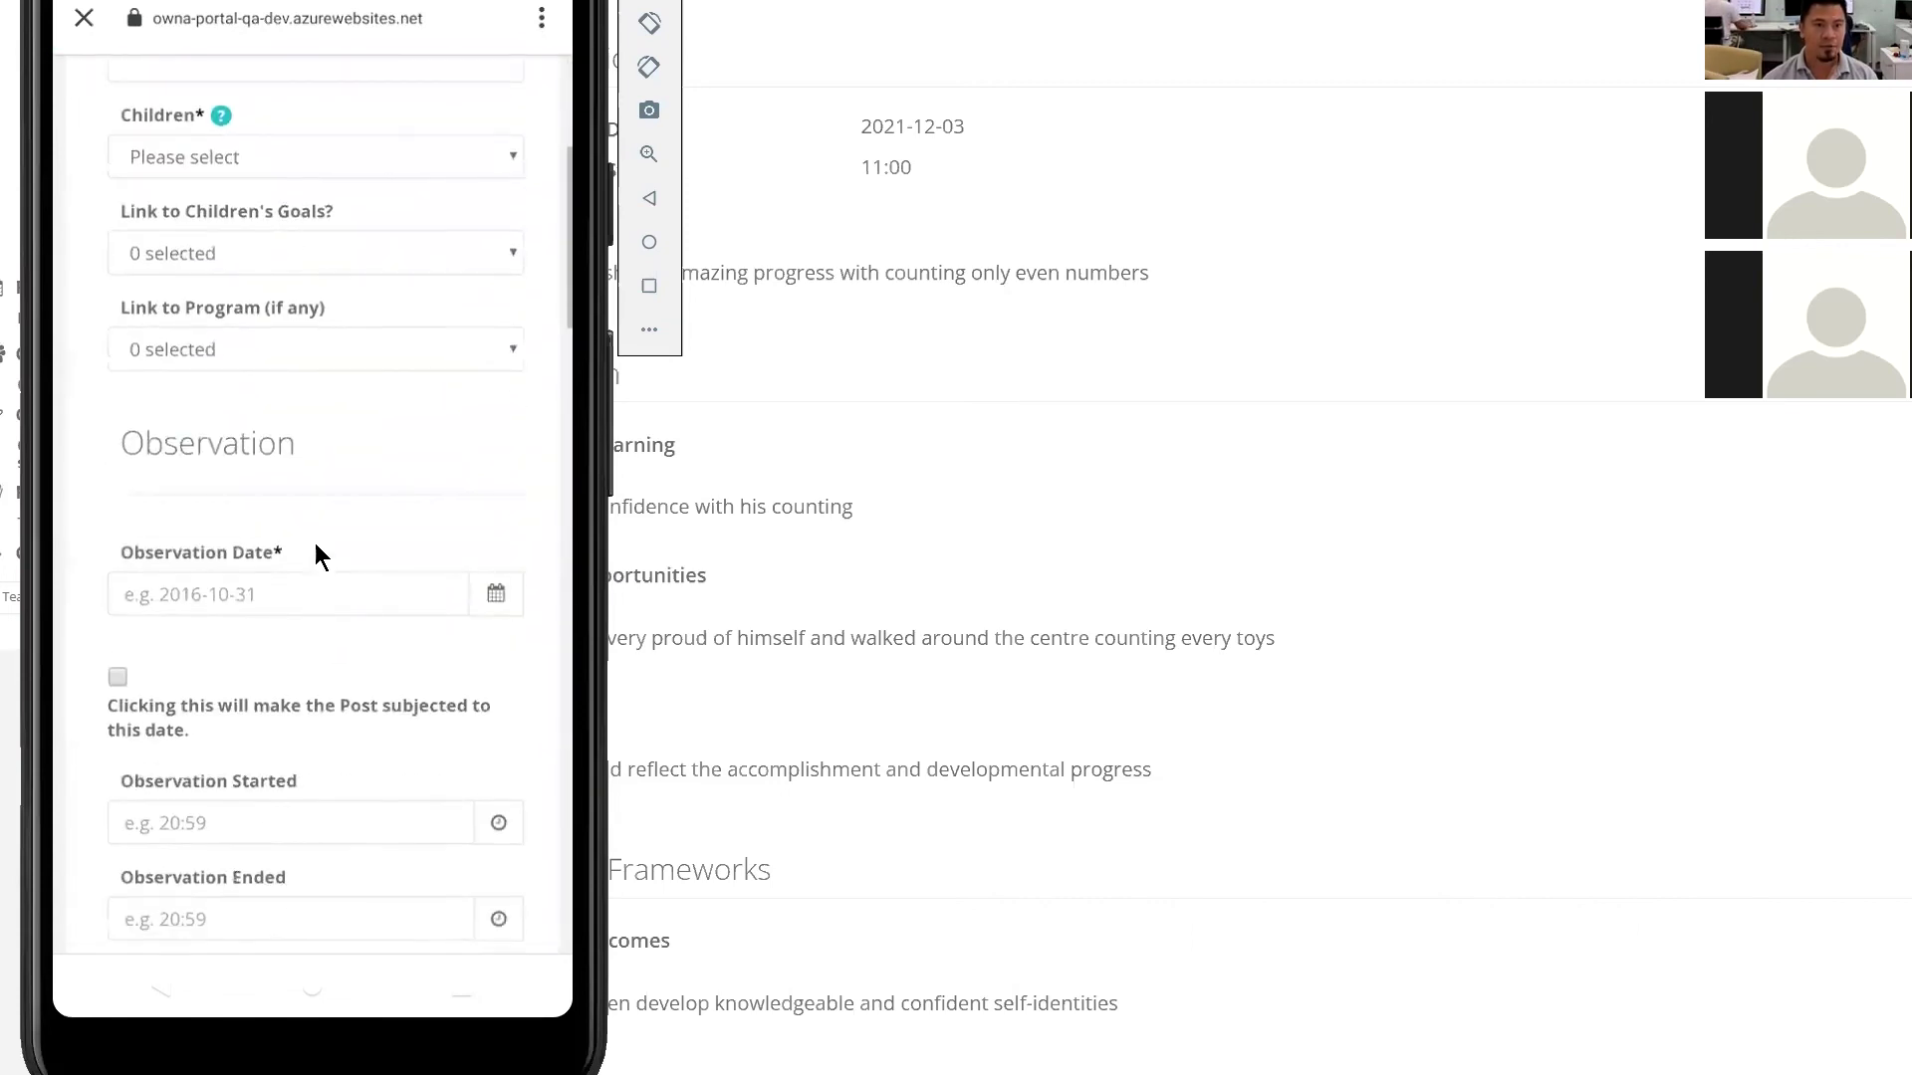
{"action": "left_click_drag", "start_coordinate": [304, 299], "coordinate": [267, 378]}
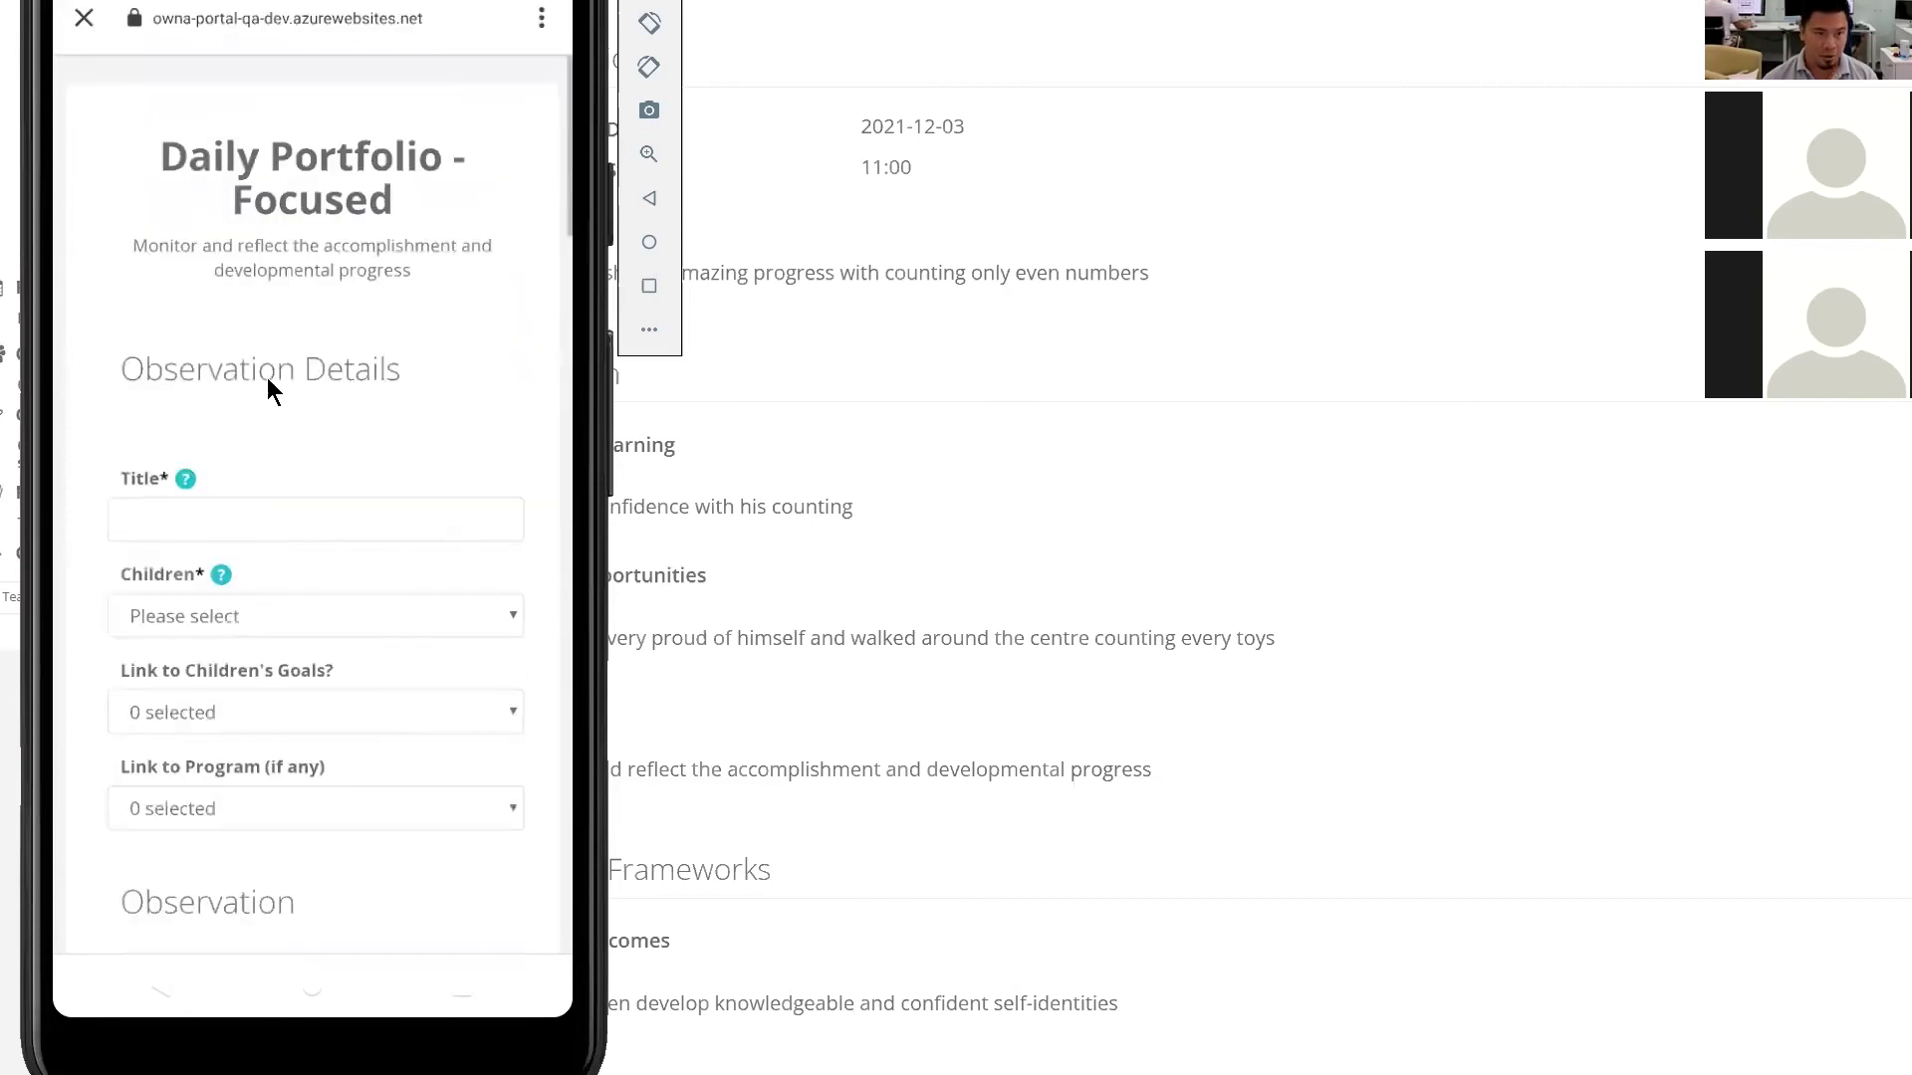
{"action": "left_click", "coordinate": [83, 19]}
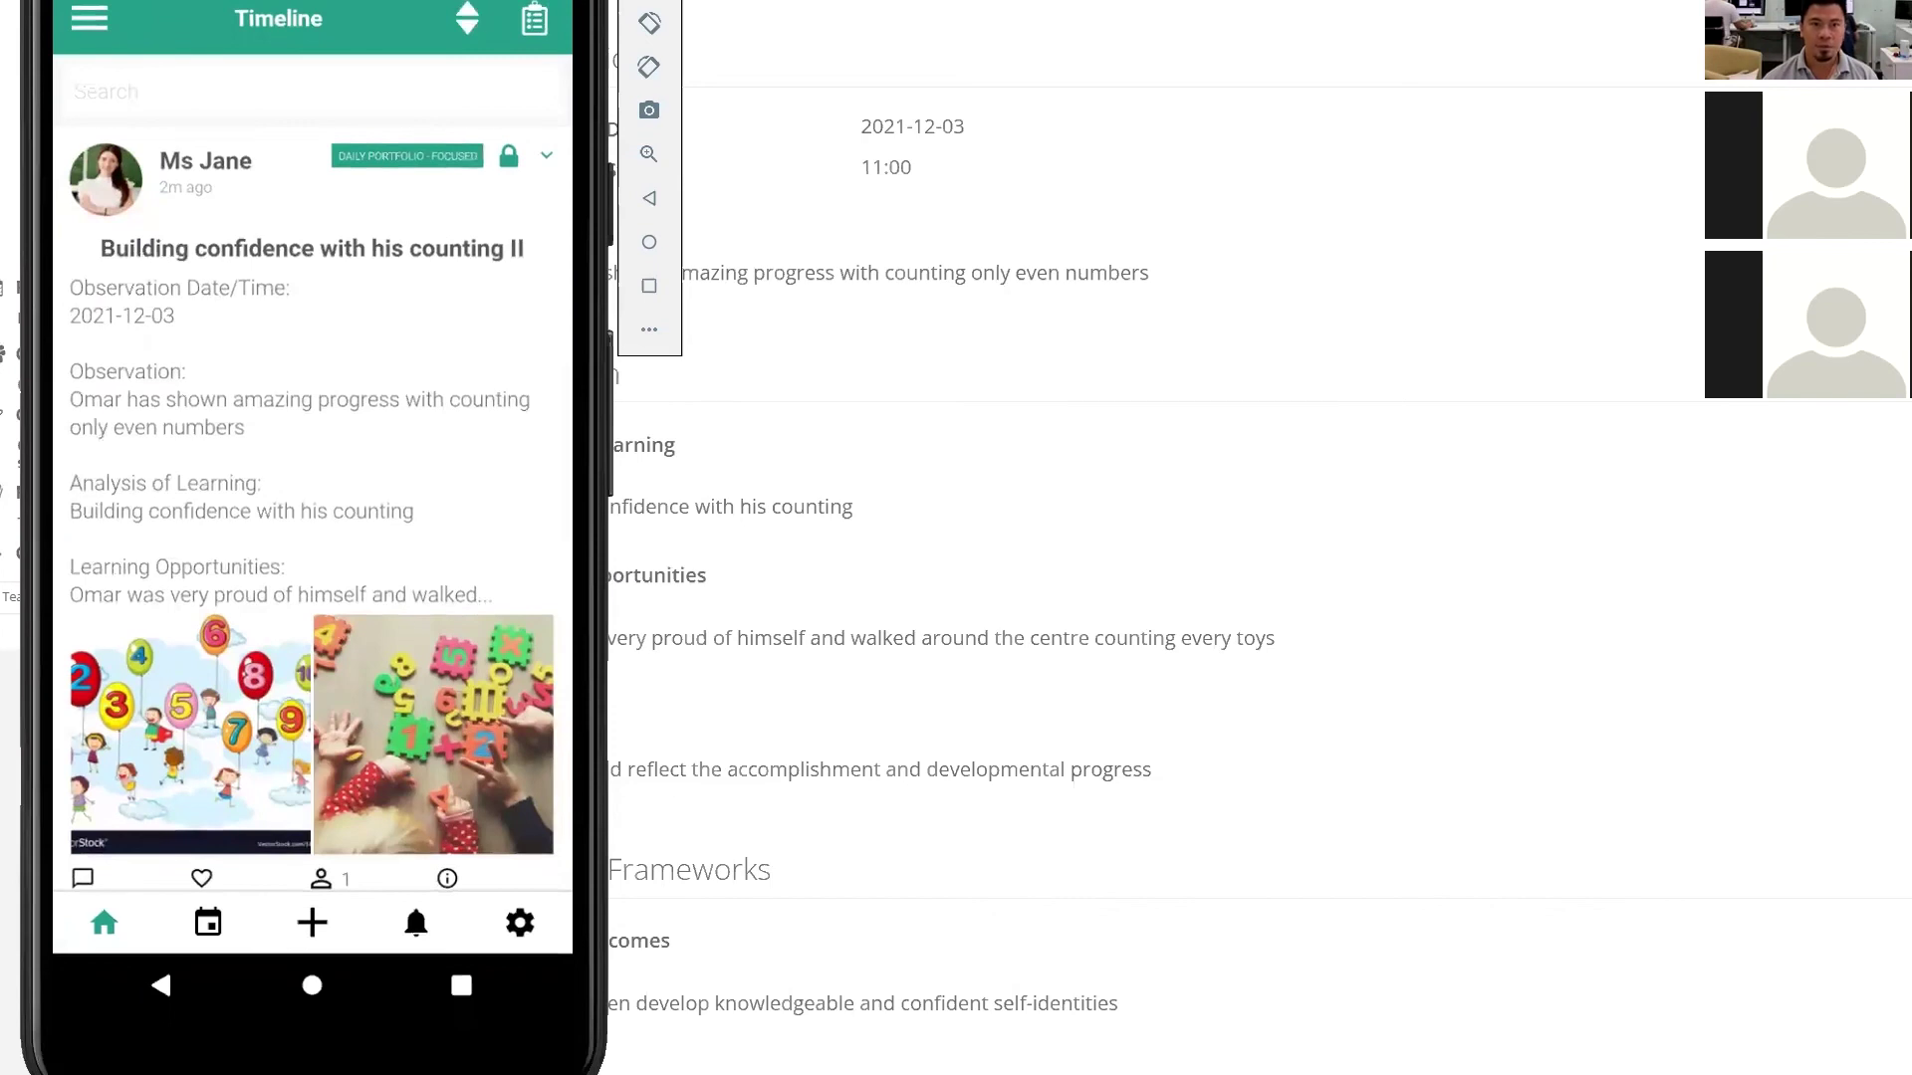
- Switch from the phone emulator to the web portal's form builder and return to the list of all learning documents
{"action": "key", "text": "alt+Tab"}
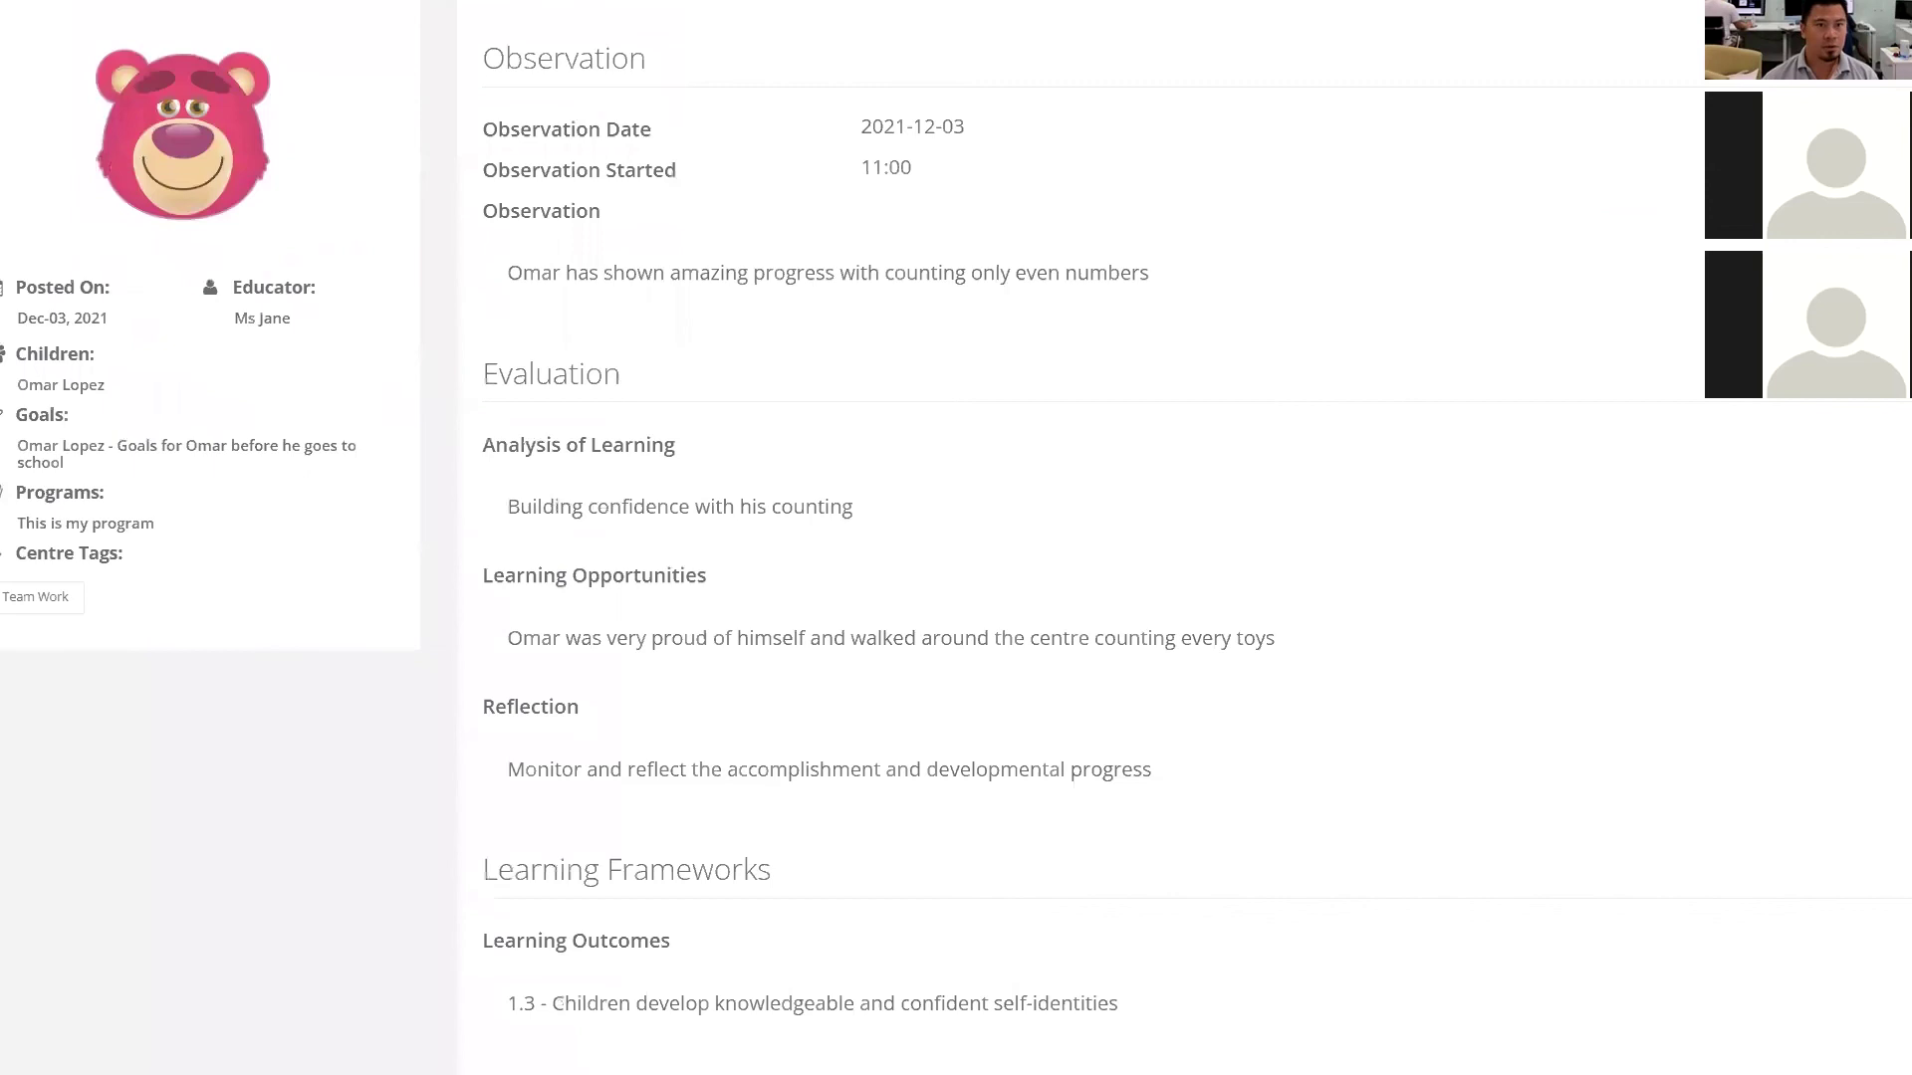
{"action": "key", "text": "alt+Tab"}
{"action": "scroll", "coordinate": [834, 302], "scroll_direction": "up", "scroll_amount": 10}
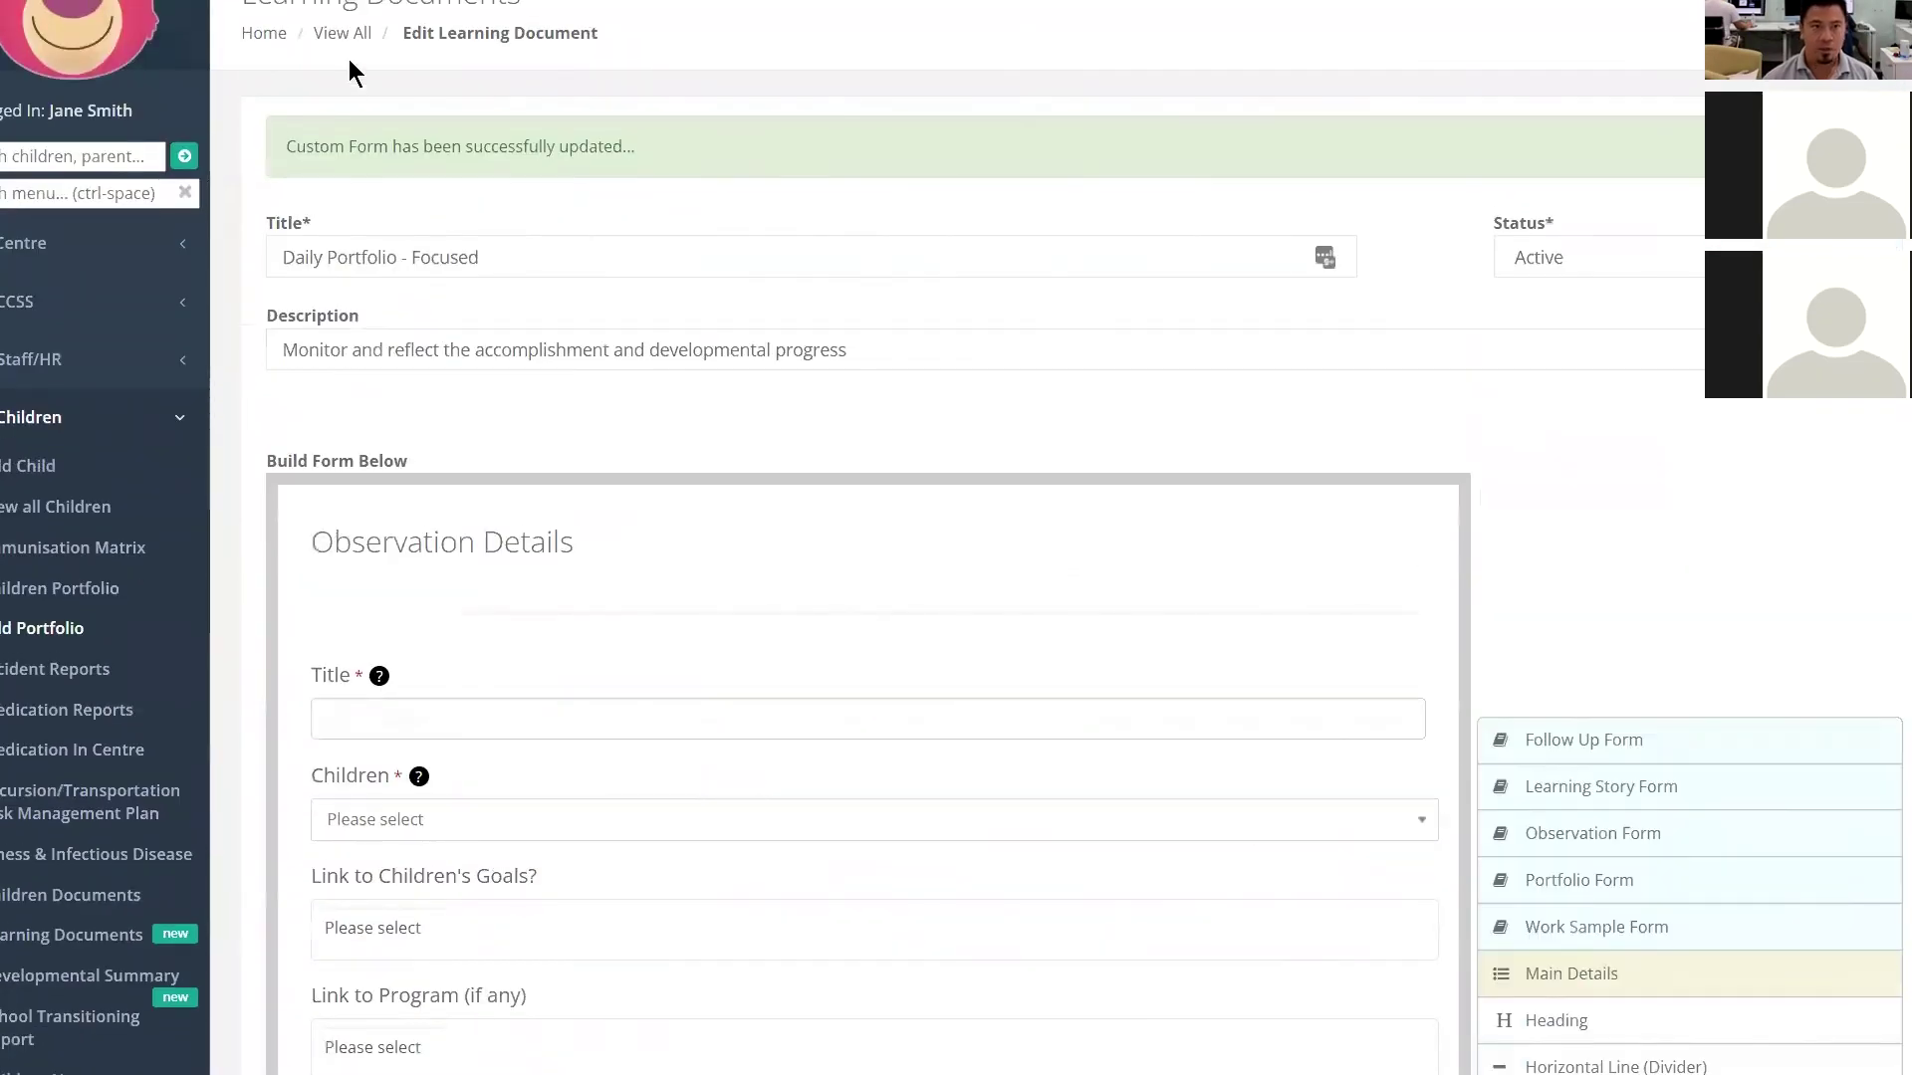
{"action": "left_click", "coordinate": [341, 33]}
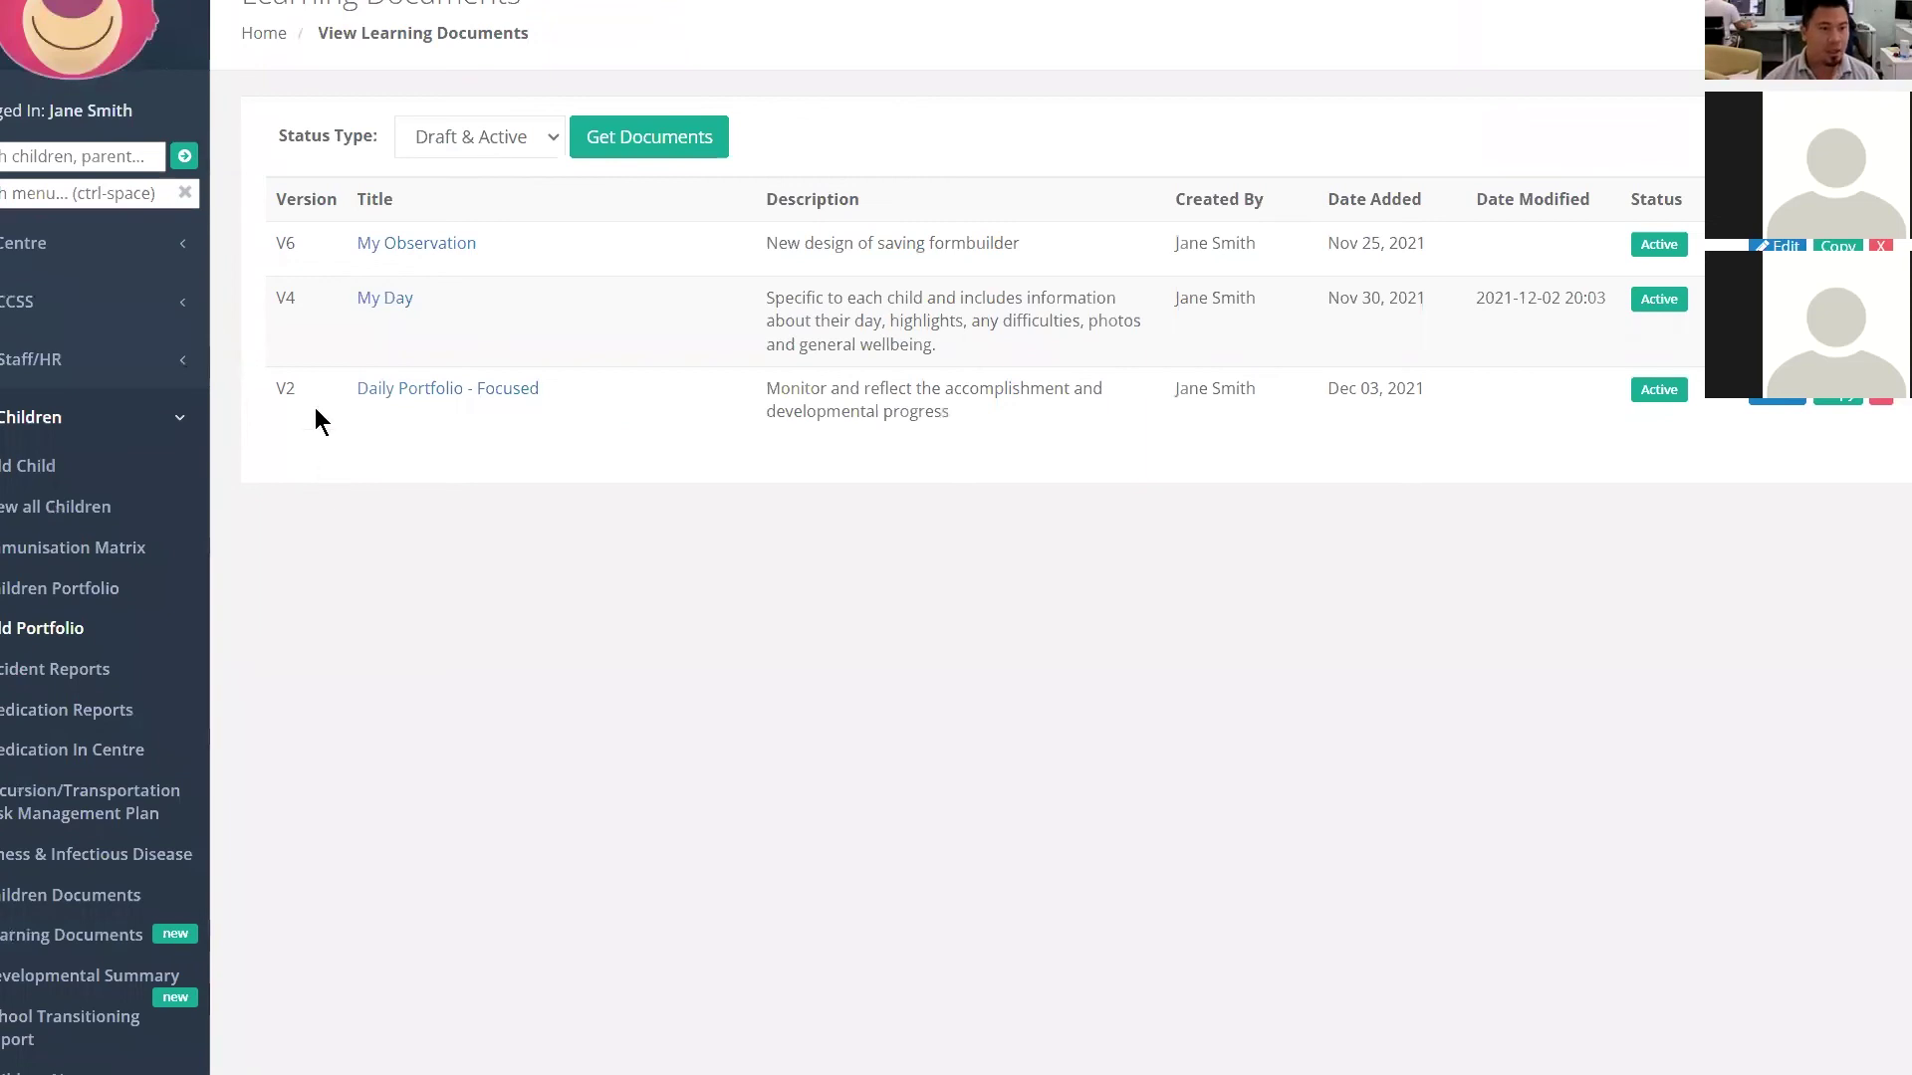
- Open the web list of all posts and check the updated "Building confidence with his counting II" post
{"action": "scroll", "coordinate": [86, 567], "scroll_direction": "down", "scroll_amount": 6}
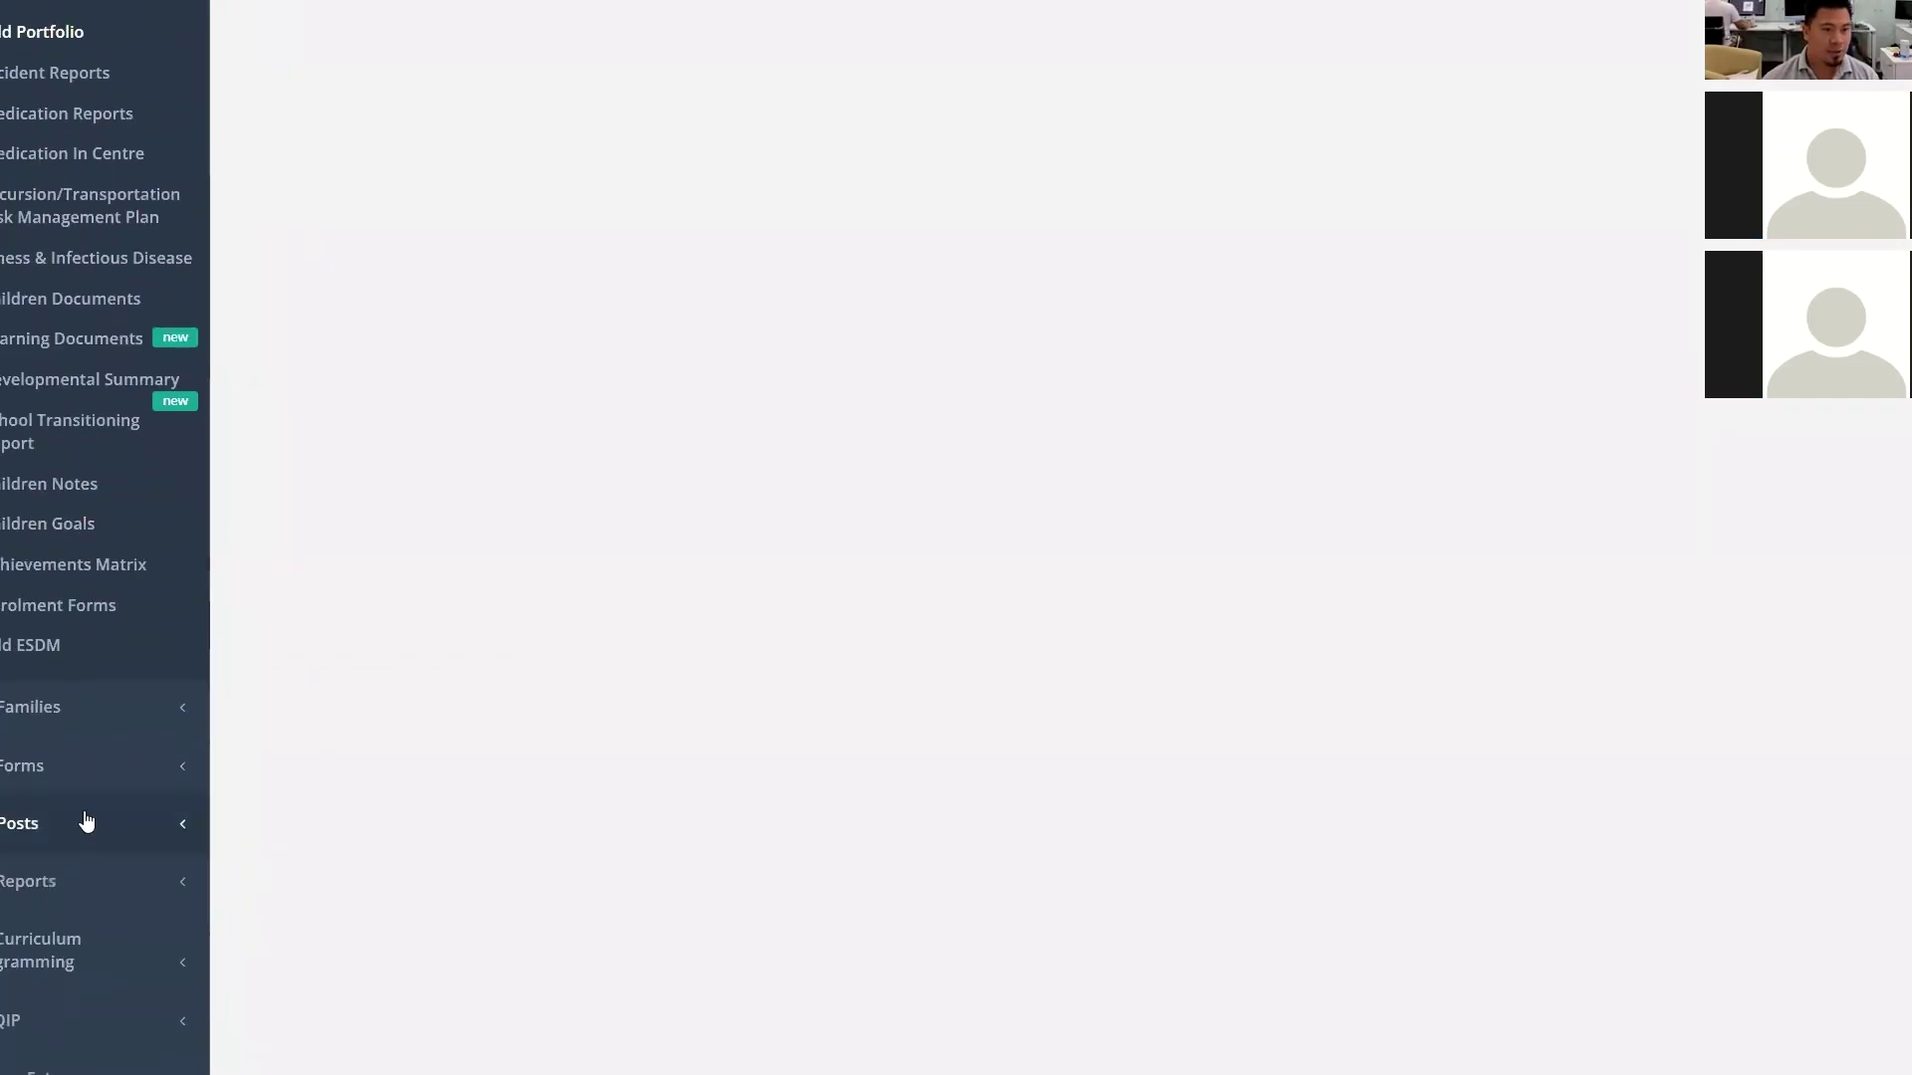
{"action": "left_click", "coordinate": [86, 820]}
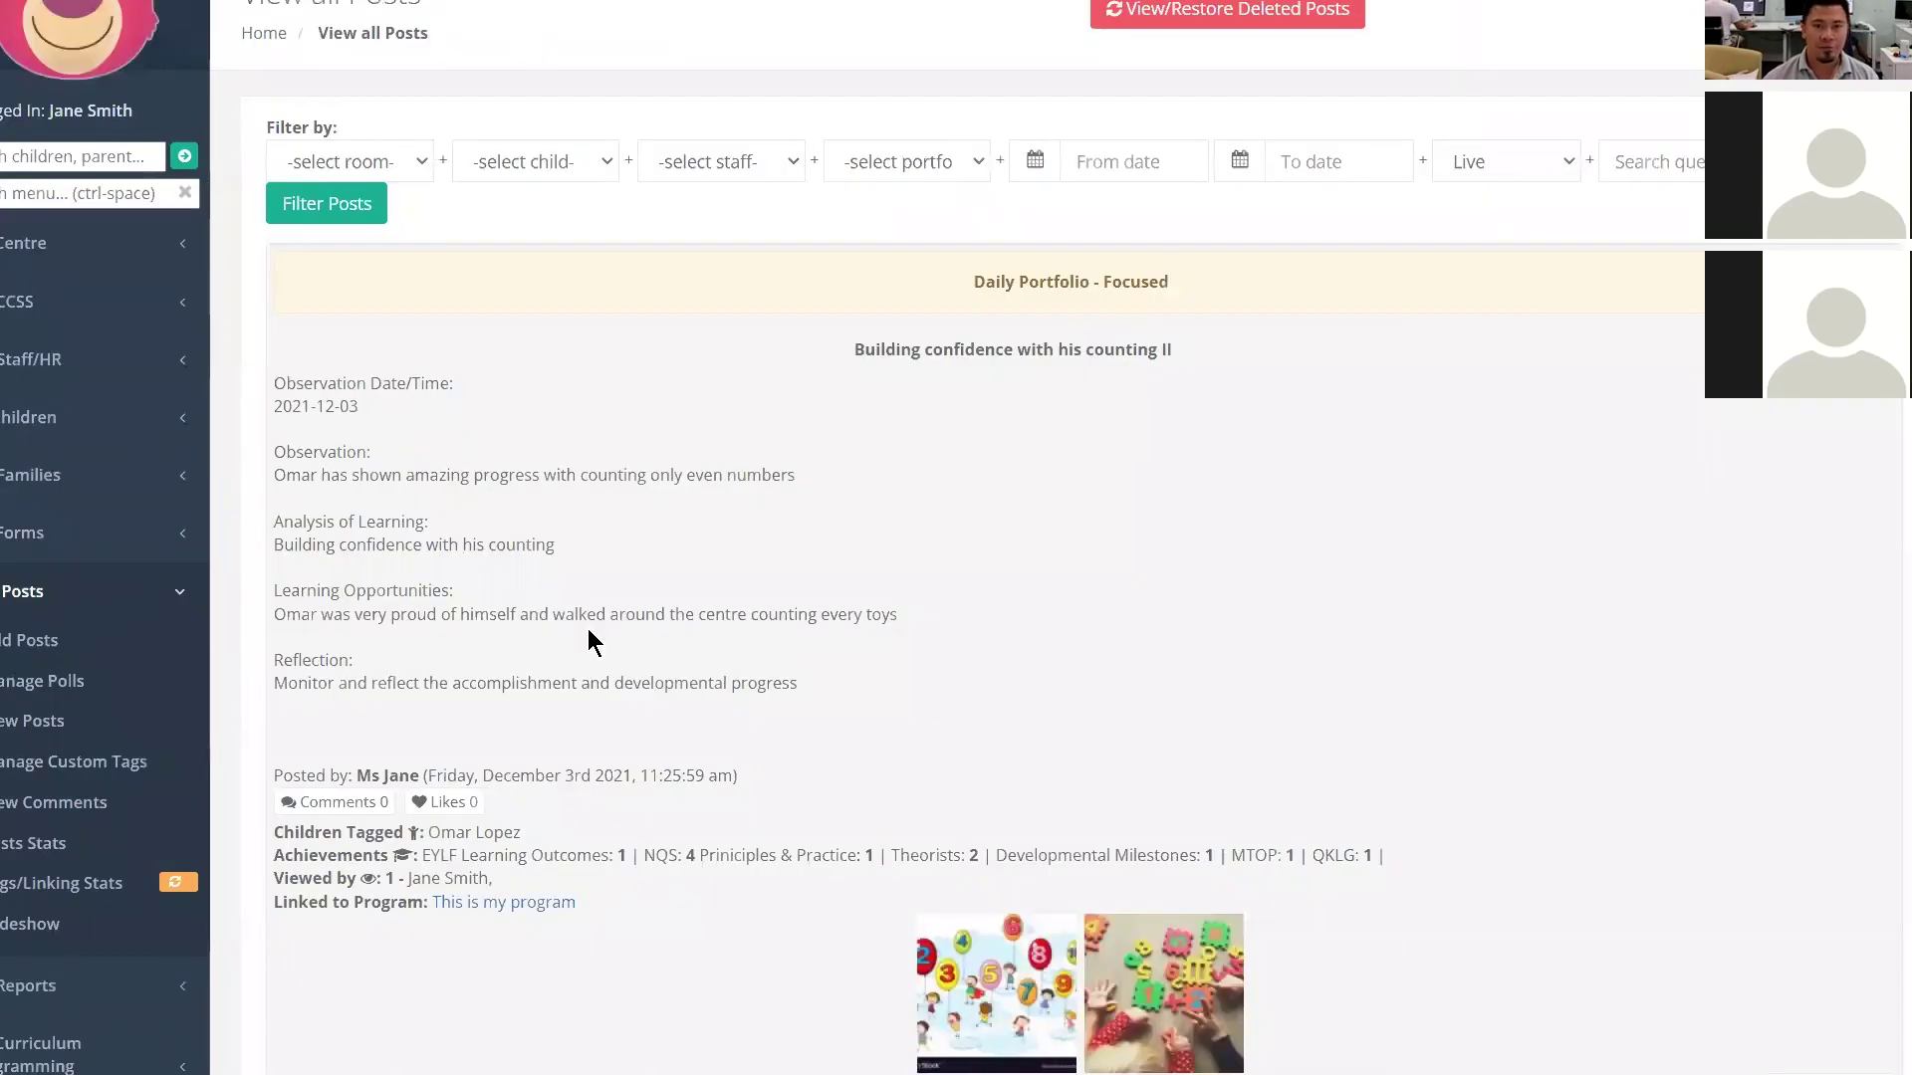
{"action": "left_click_drag", "start_coordinate": [1042, 522], "coordinate": [1035, 499]}
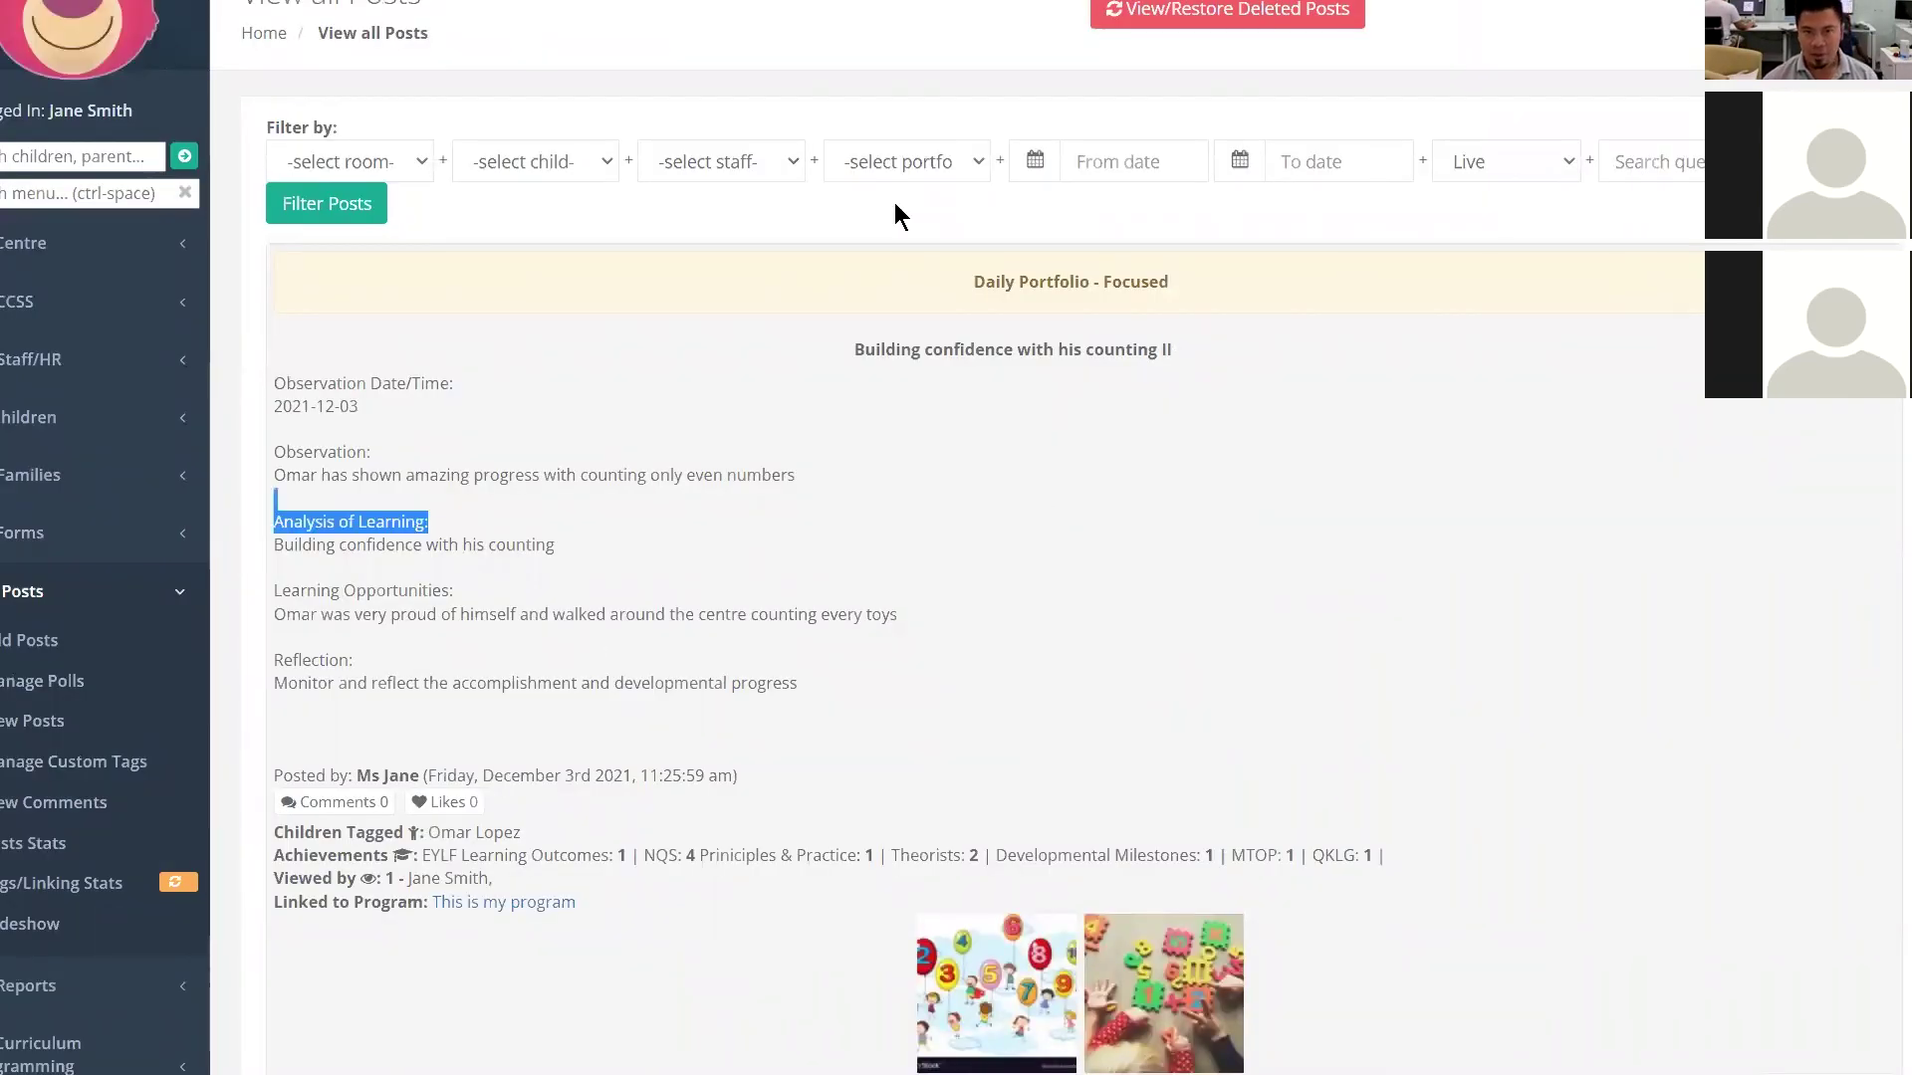
- Filter the posts by the "Daily Portfolio - Focused" portfolio type and look through the filtered list
{"action": "left_click", "coordinate": [901, 161]}
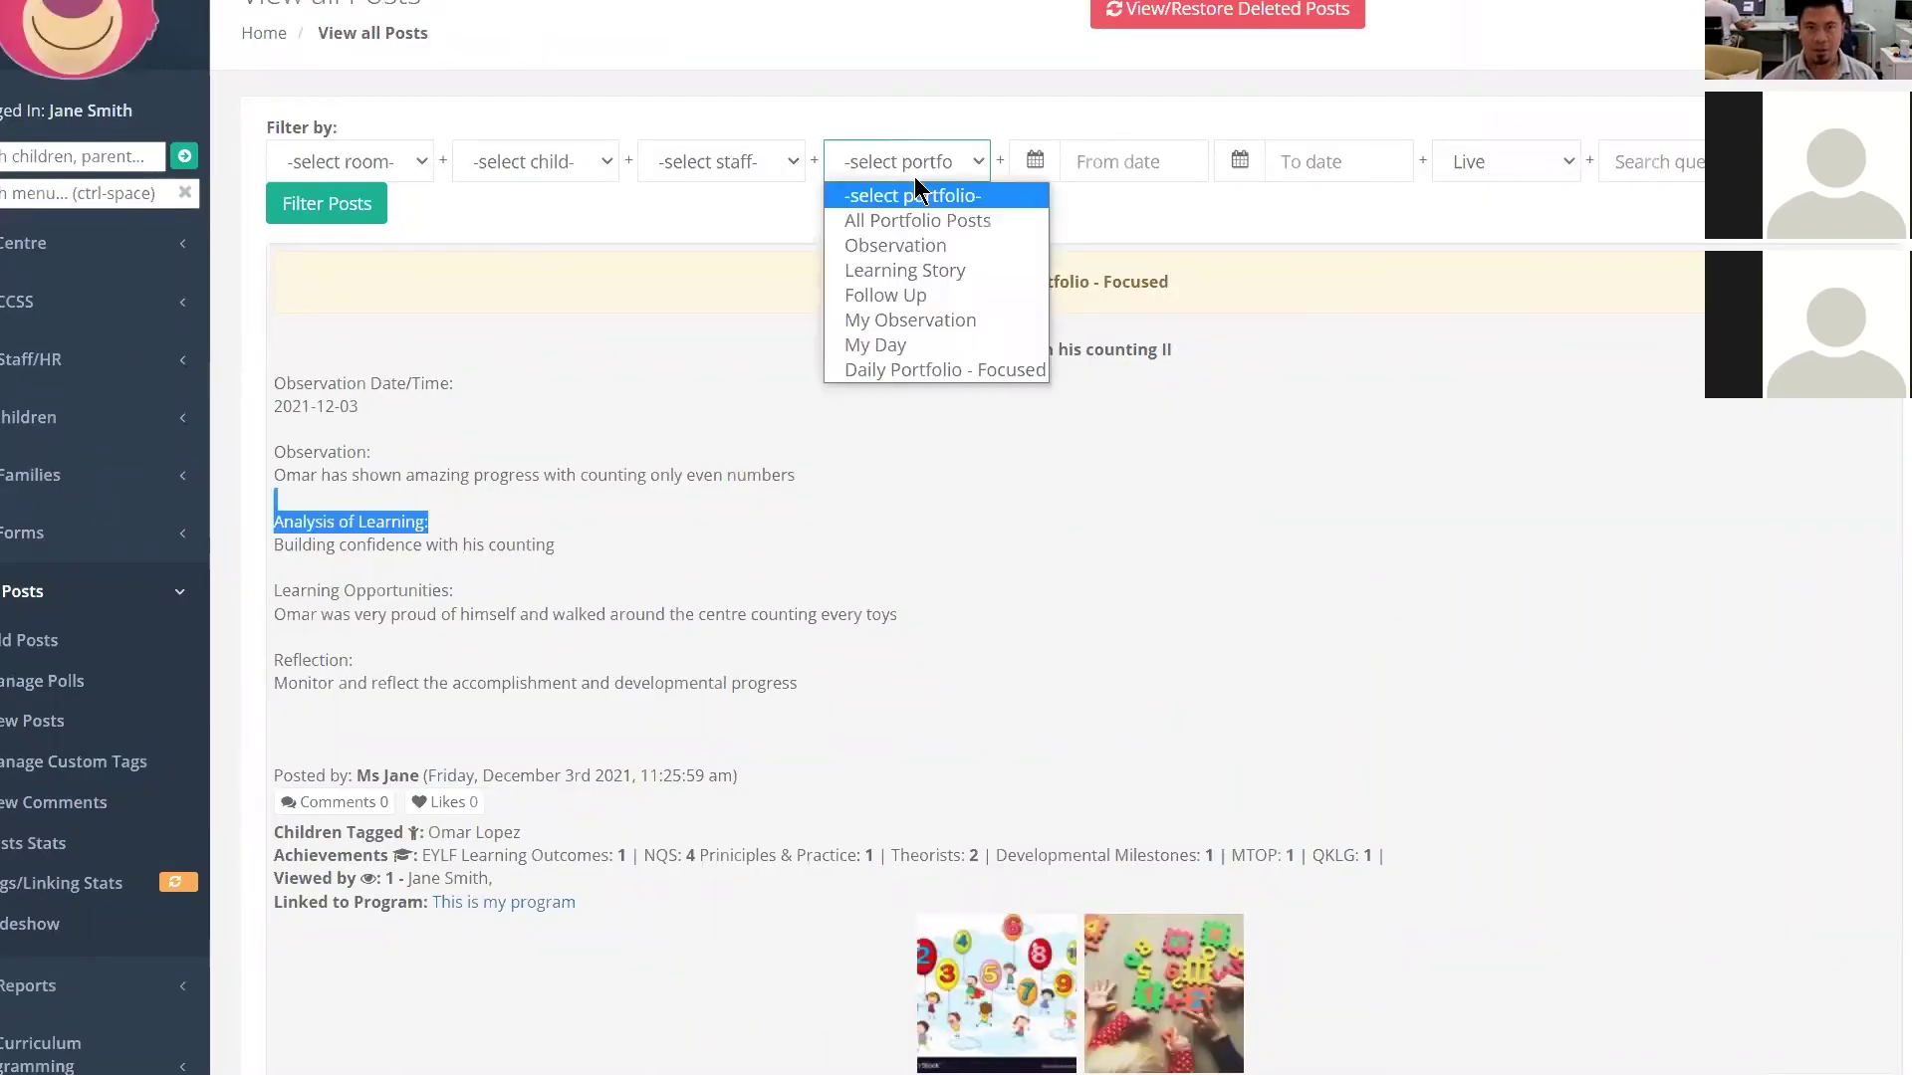
{"action": "left_click", "coordinate": [895, 363]}
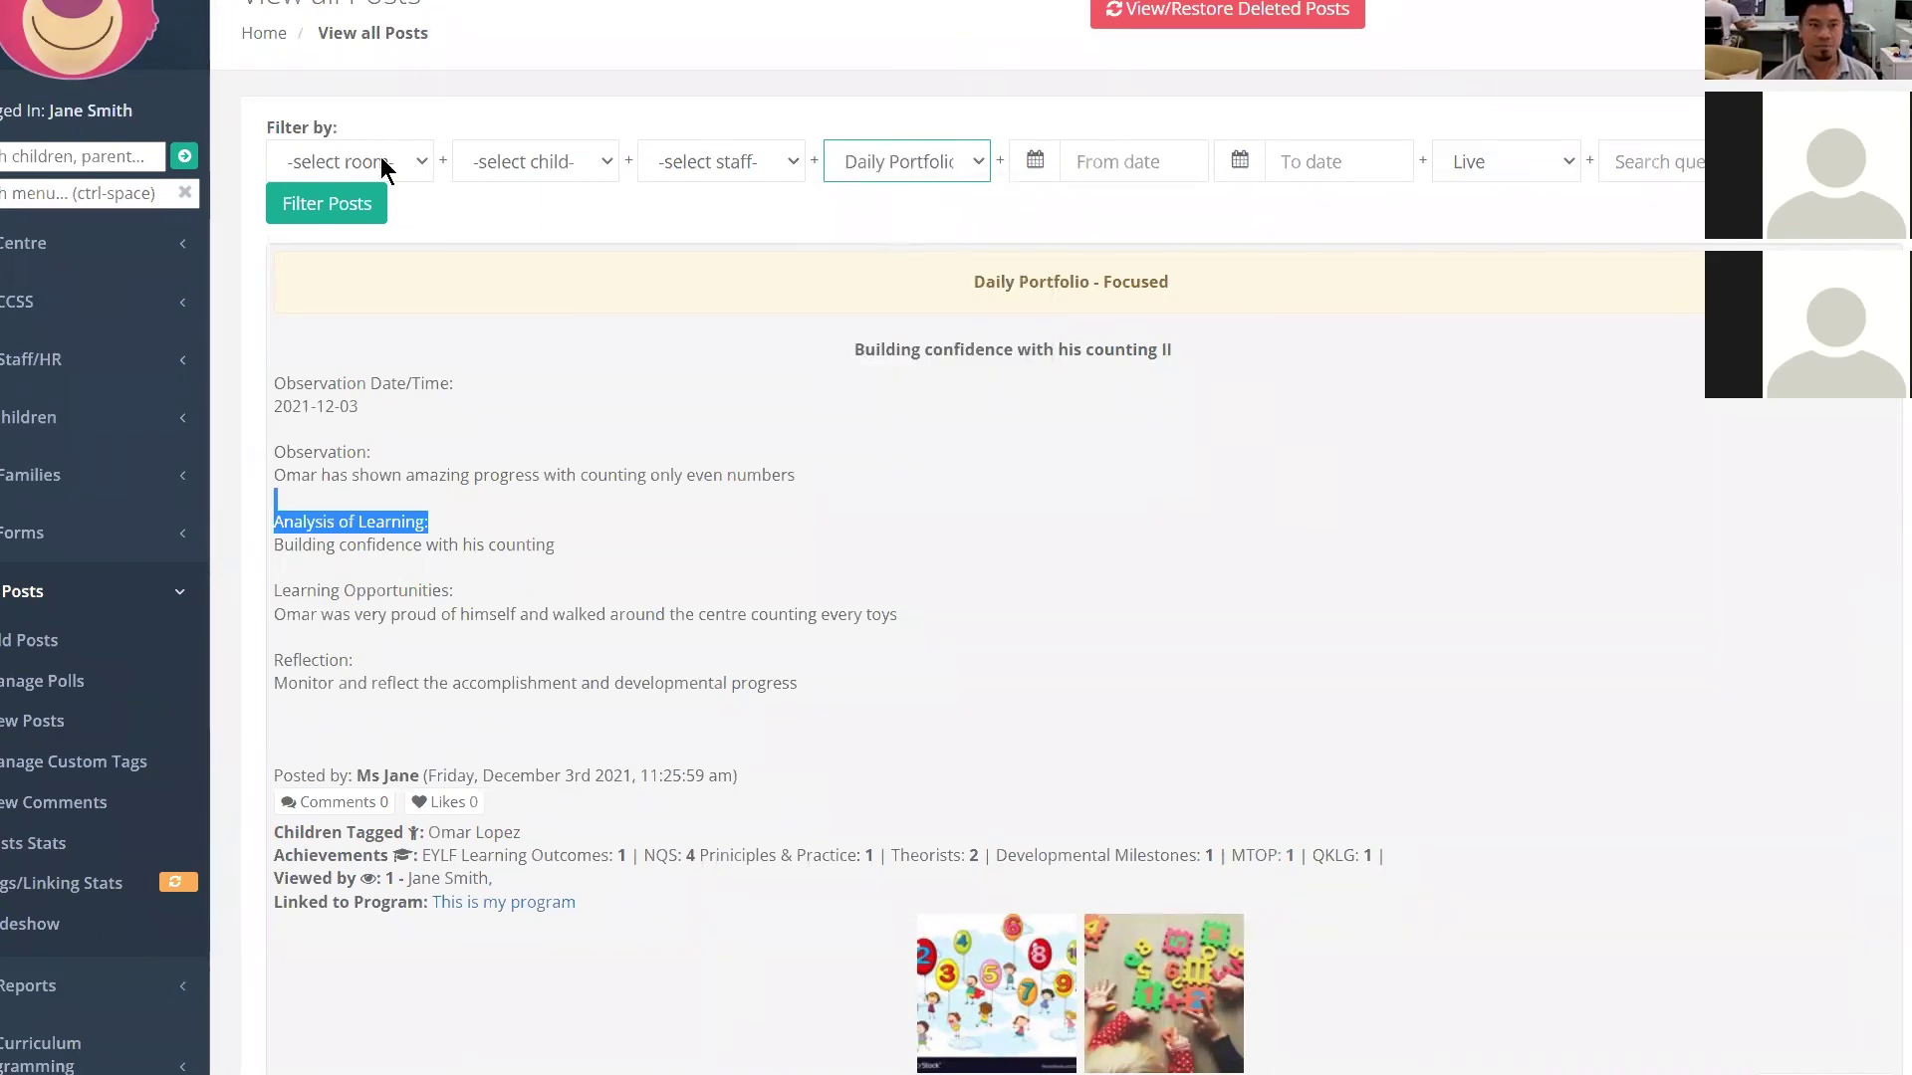
{"action": "left_click", "coordinate": [613, 321]}
{"action": "scroll", "coordinate": [772, 393], "scroll_direction": "down", "scroll_amount": 2}
{"action": "scroll", "coordinate": [777, 392], "scroll_direction": "up", "scroll_amount": 2}
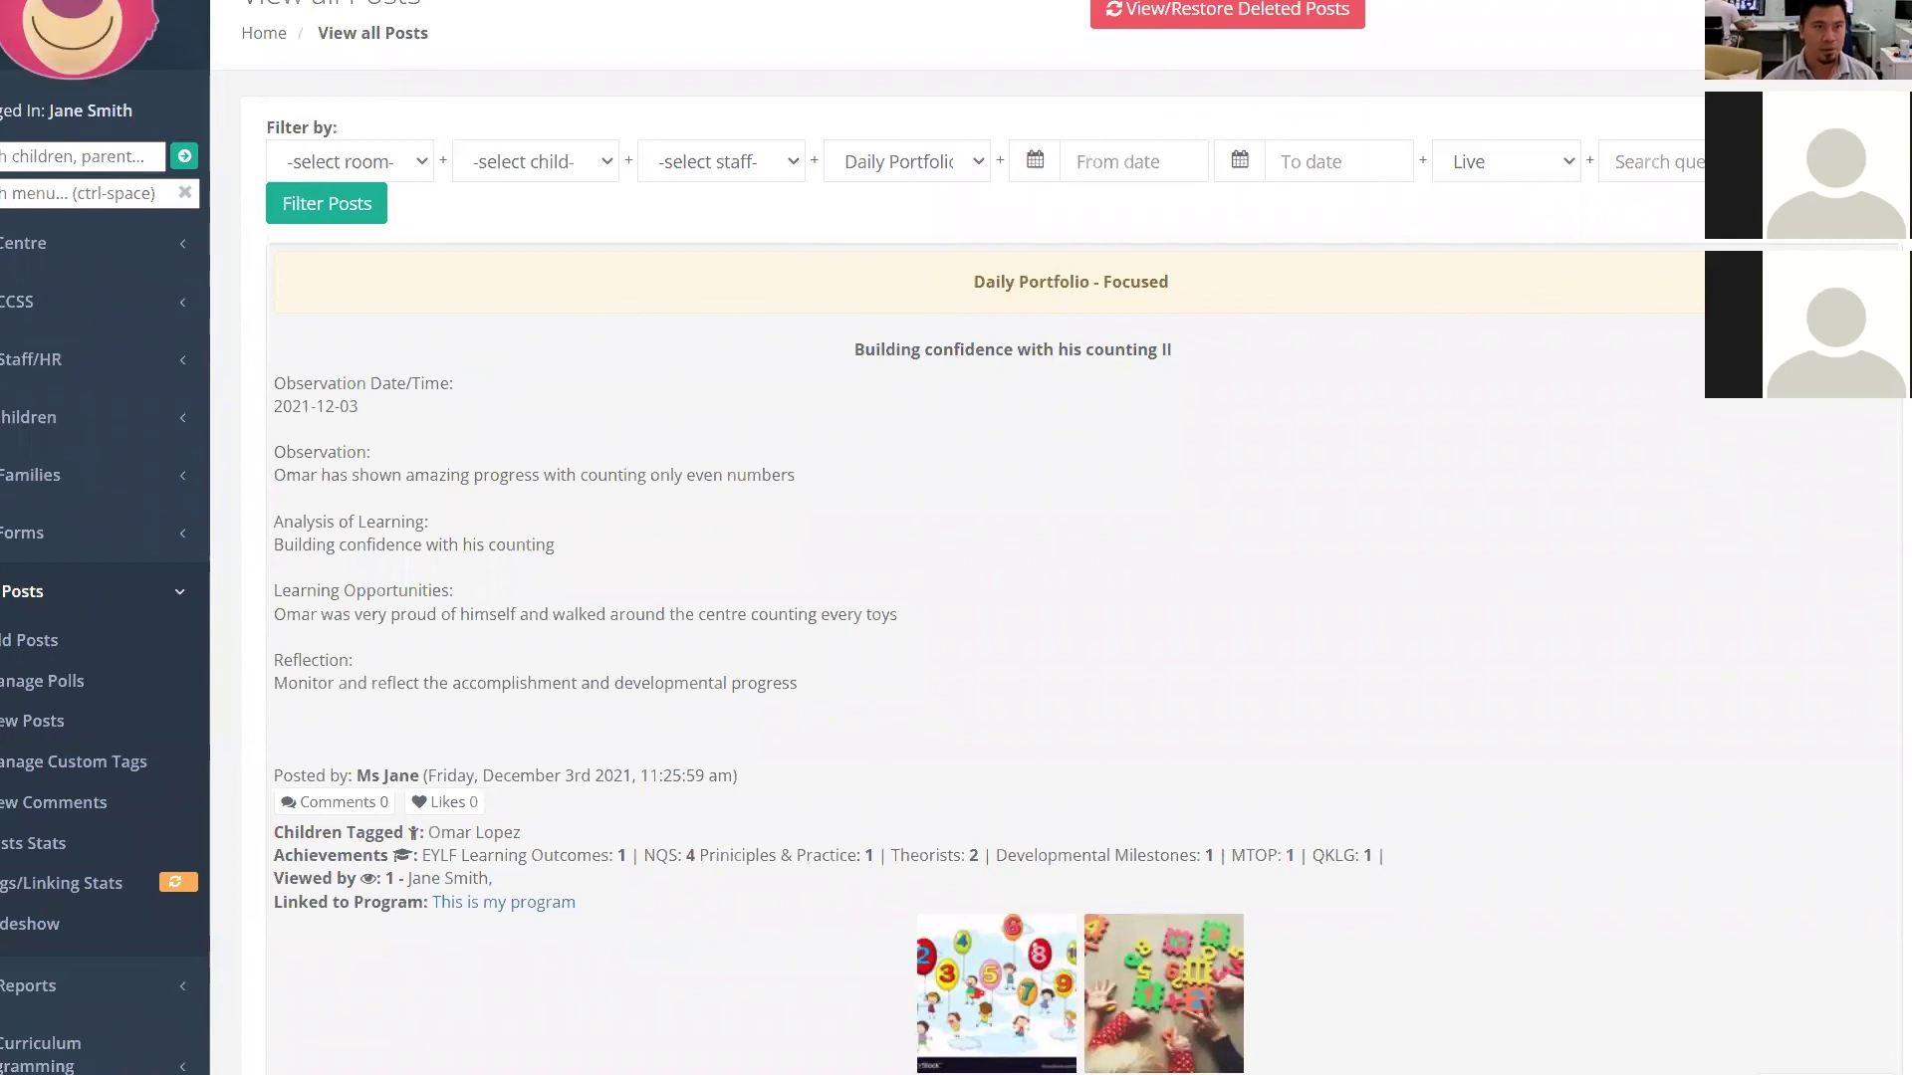
{"action": "scroll", "coordinate": [985, 587], "scroll_direction": "down", "scroll_amount": 6}
{"action": "scroll", "coordinate": [410, 56], "scroll_direction": "up", "scroll_amount": 6}
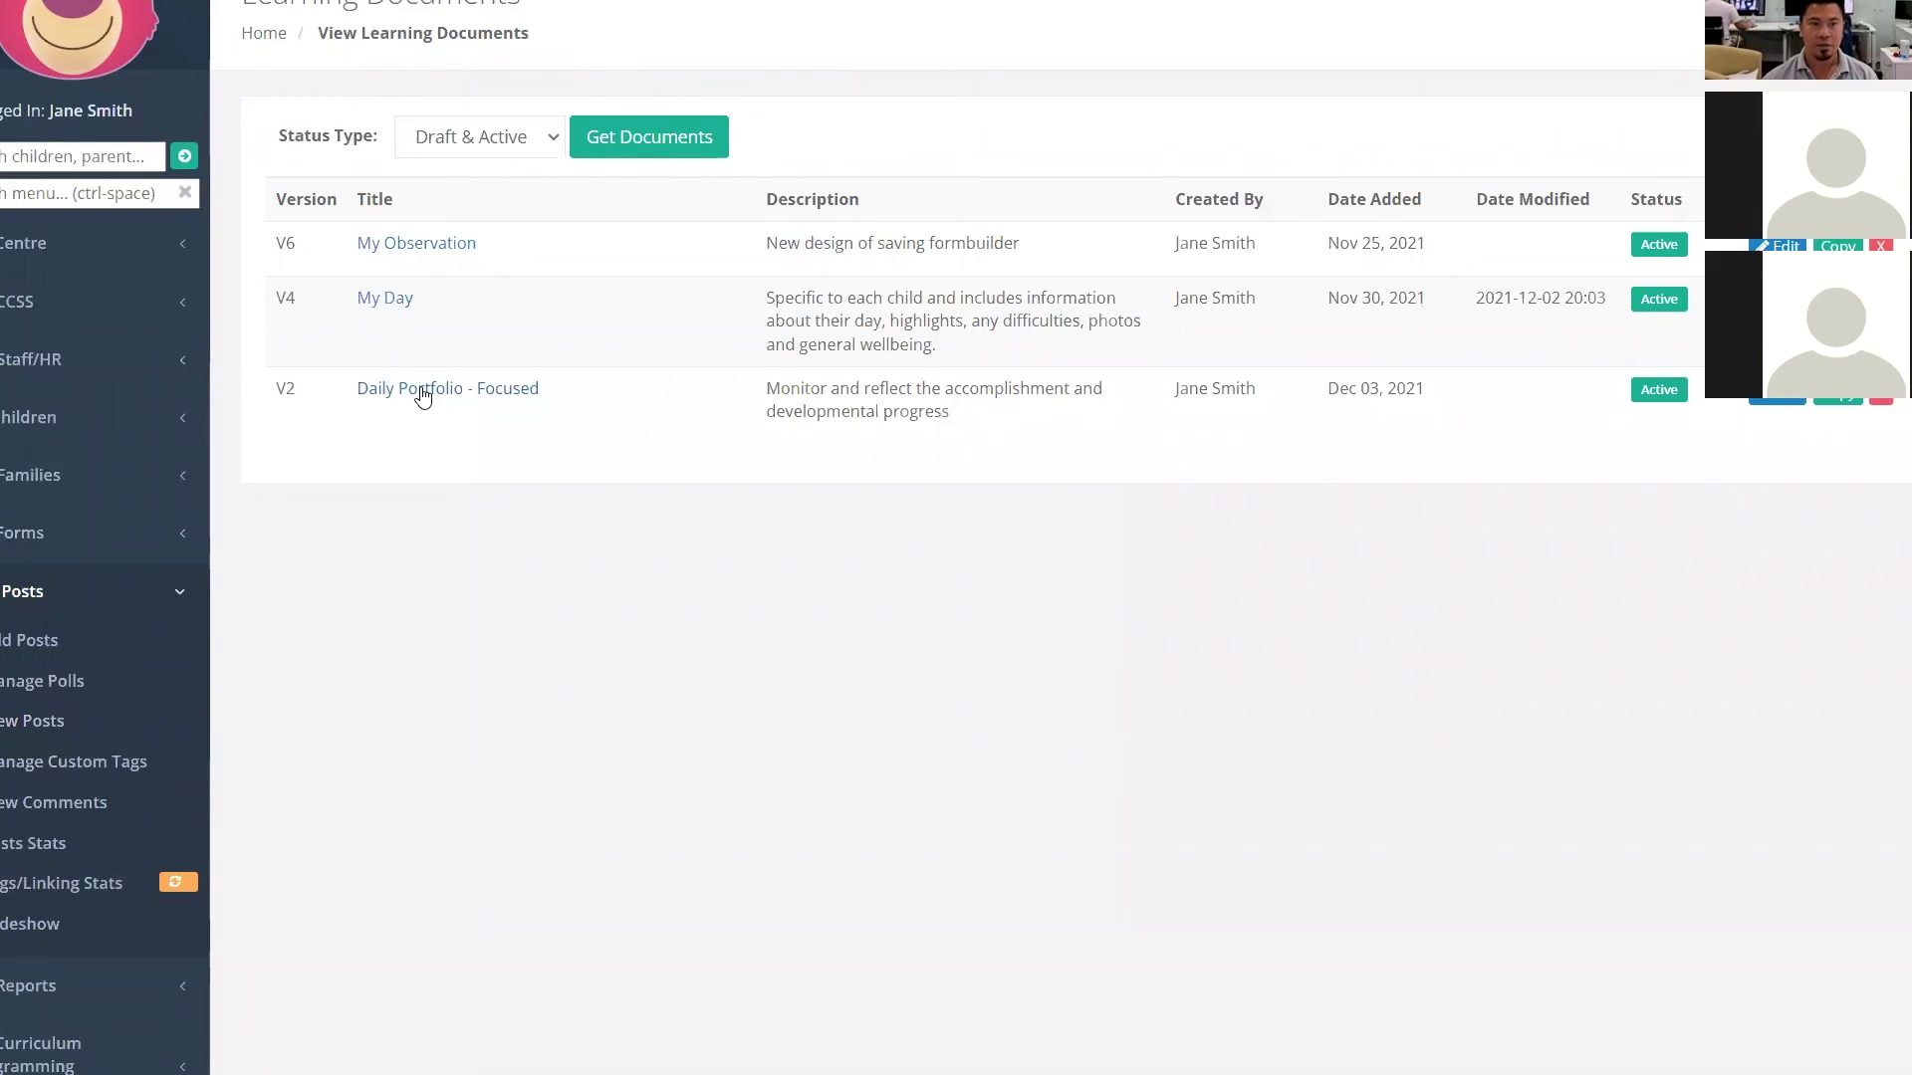
- Open the "Daily Portfolio - Focused" submissions and show the Analysis of Learning, Learning Opportunities, Reflection and Custom Tags columns
{"action": "left_click", "coordinate": [423, 392]}
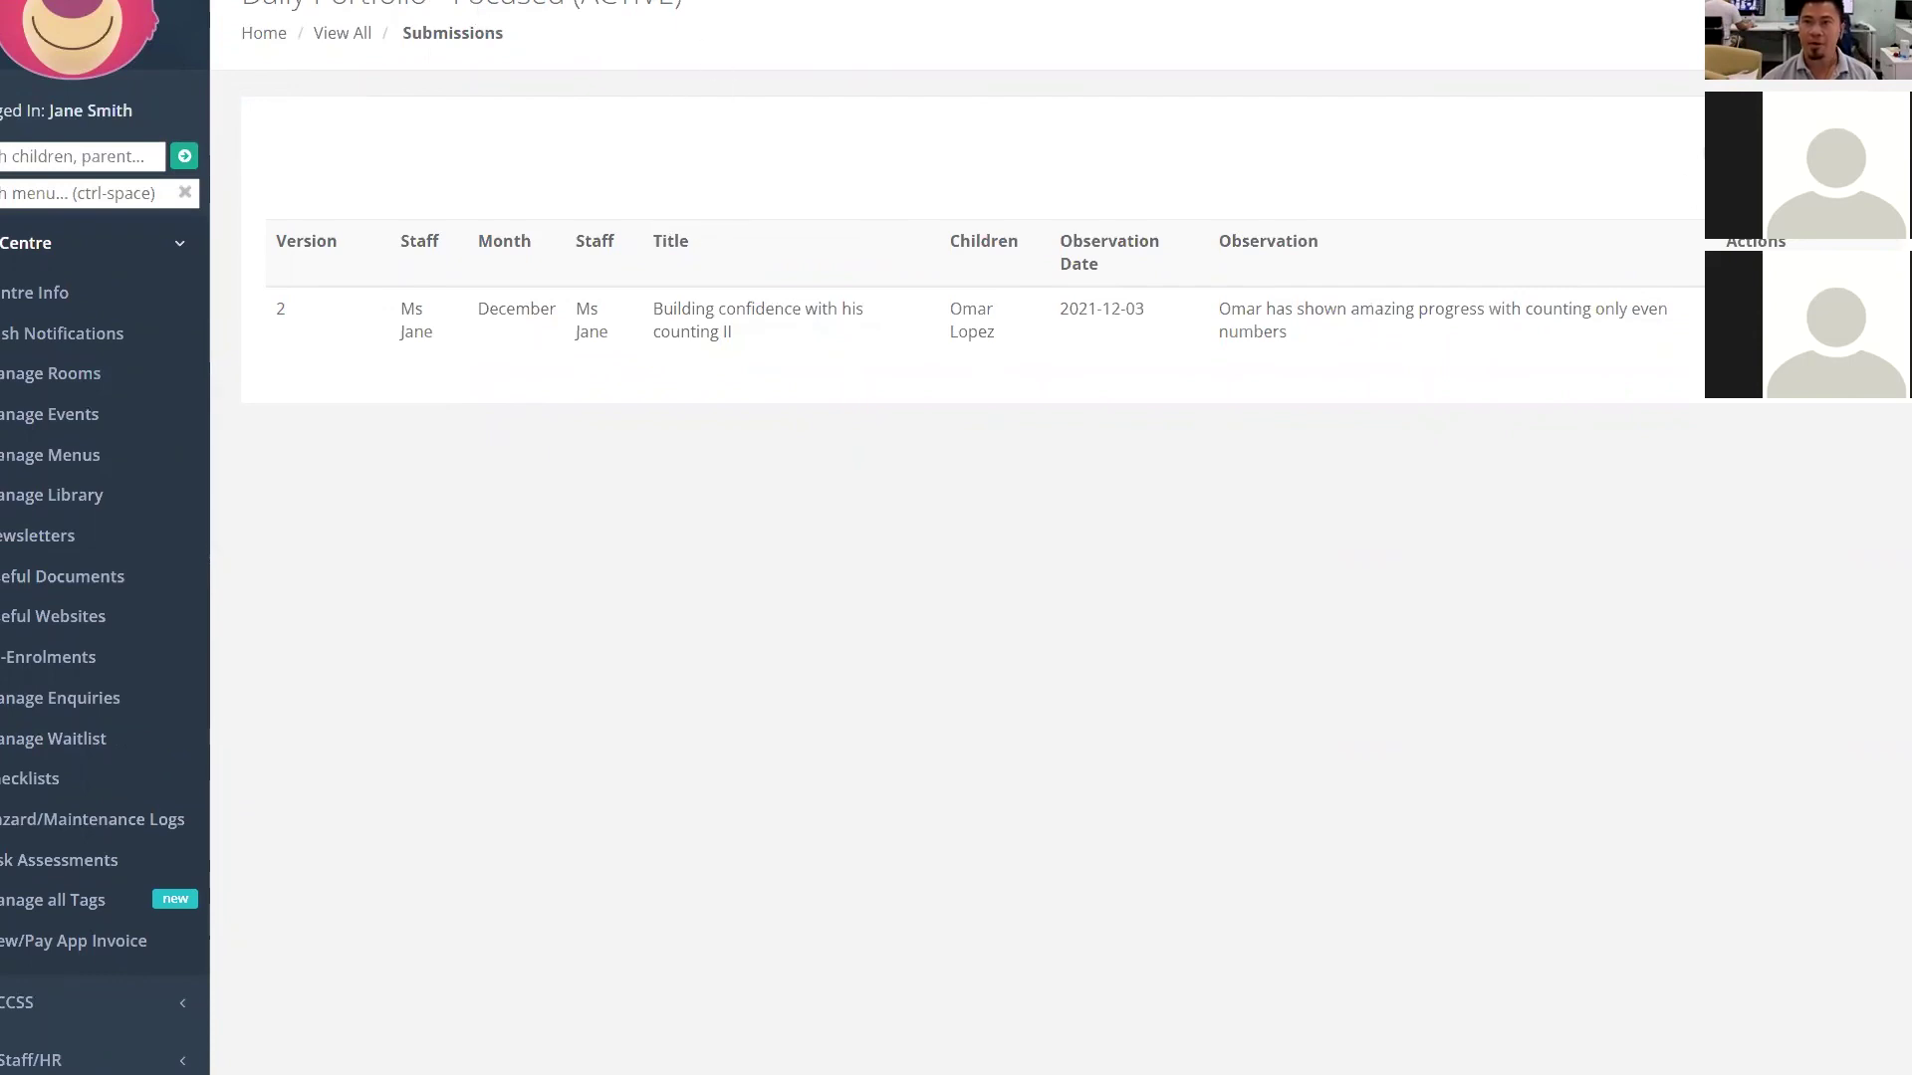
{"action": "left_click", "coordinate": [1822, 149]}
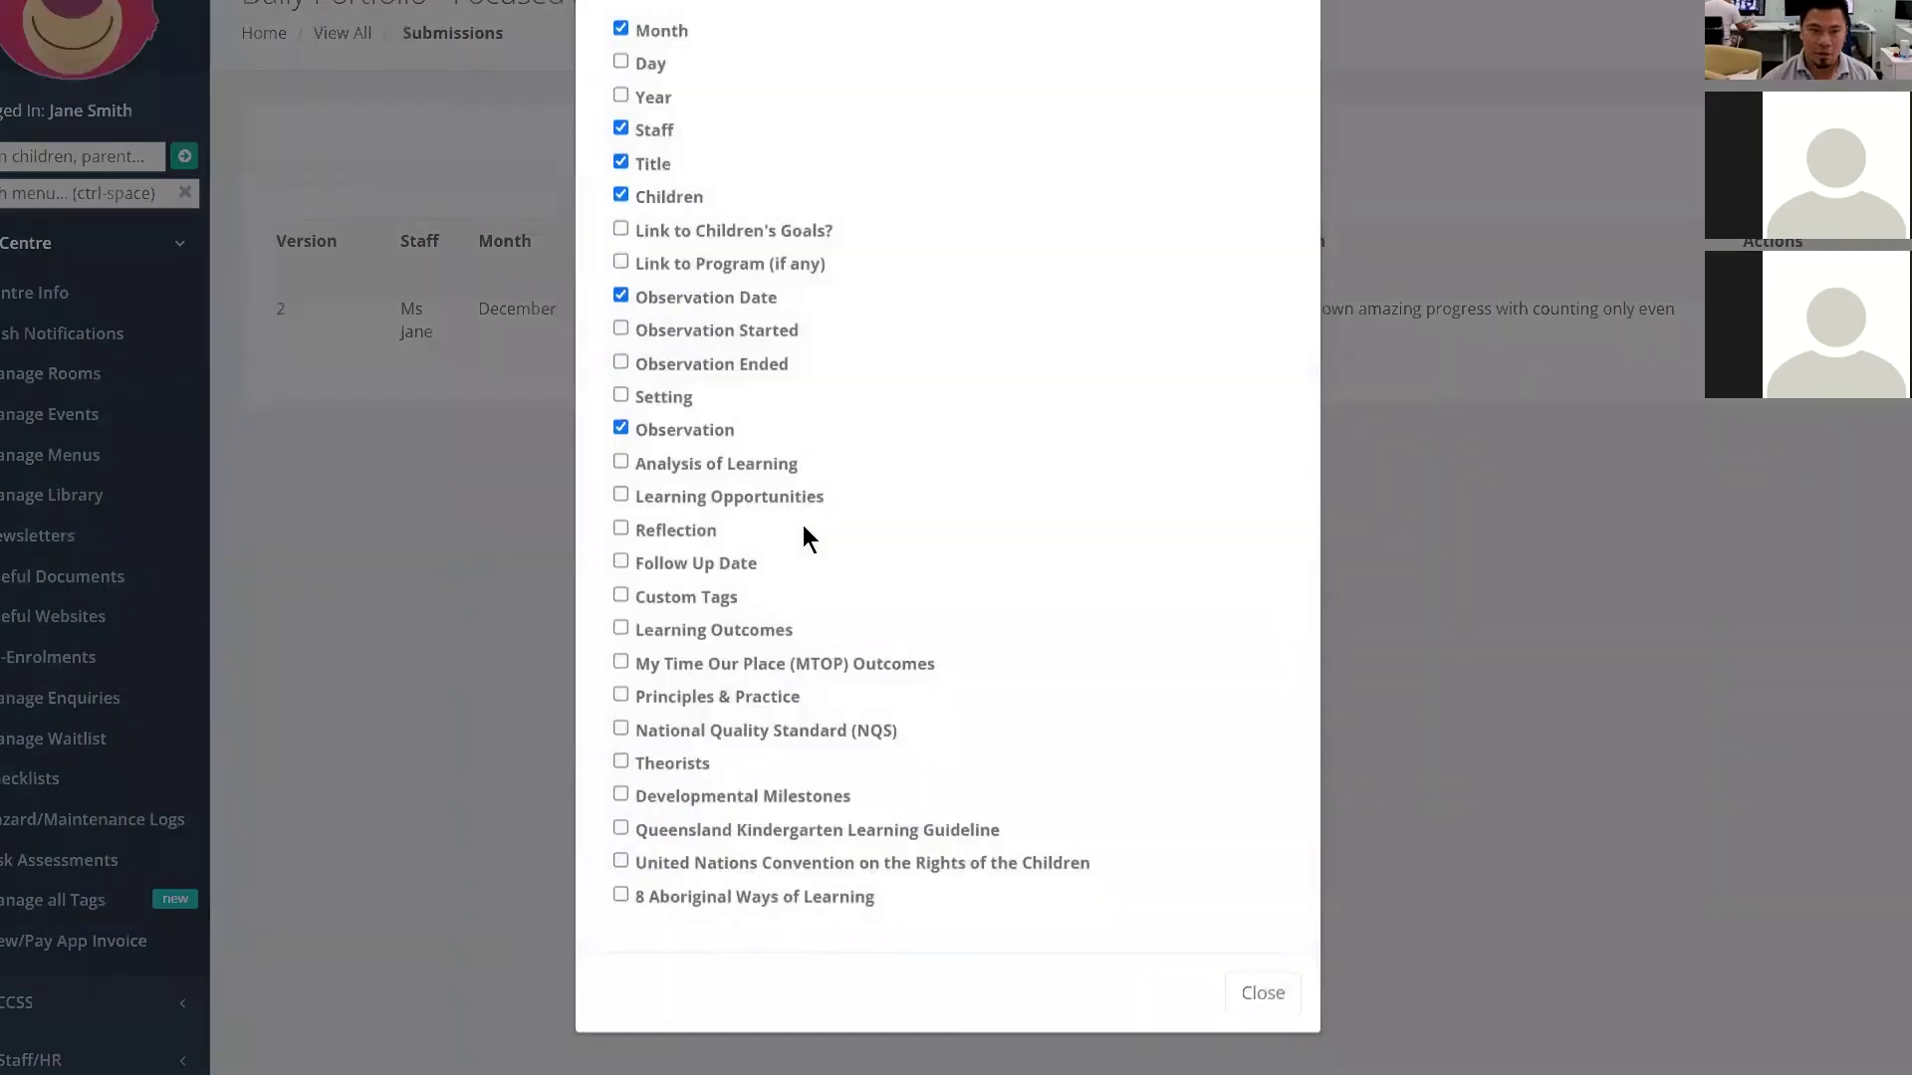
{"action": "left_click", "coordinate": [683, 495]}
{"action": "left_click", "coordinate": [683, 529]}
{"action": "left_click", "coordinate": [681, 562]}
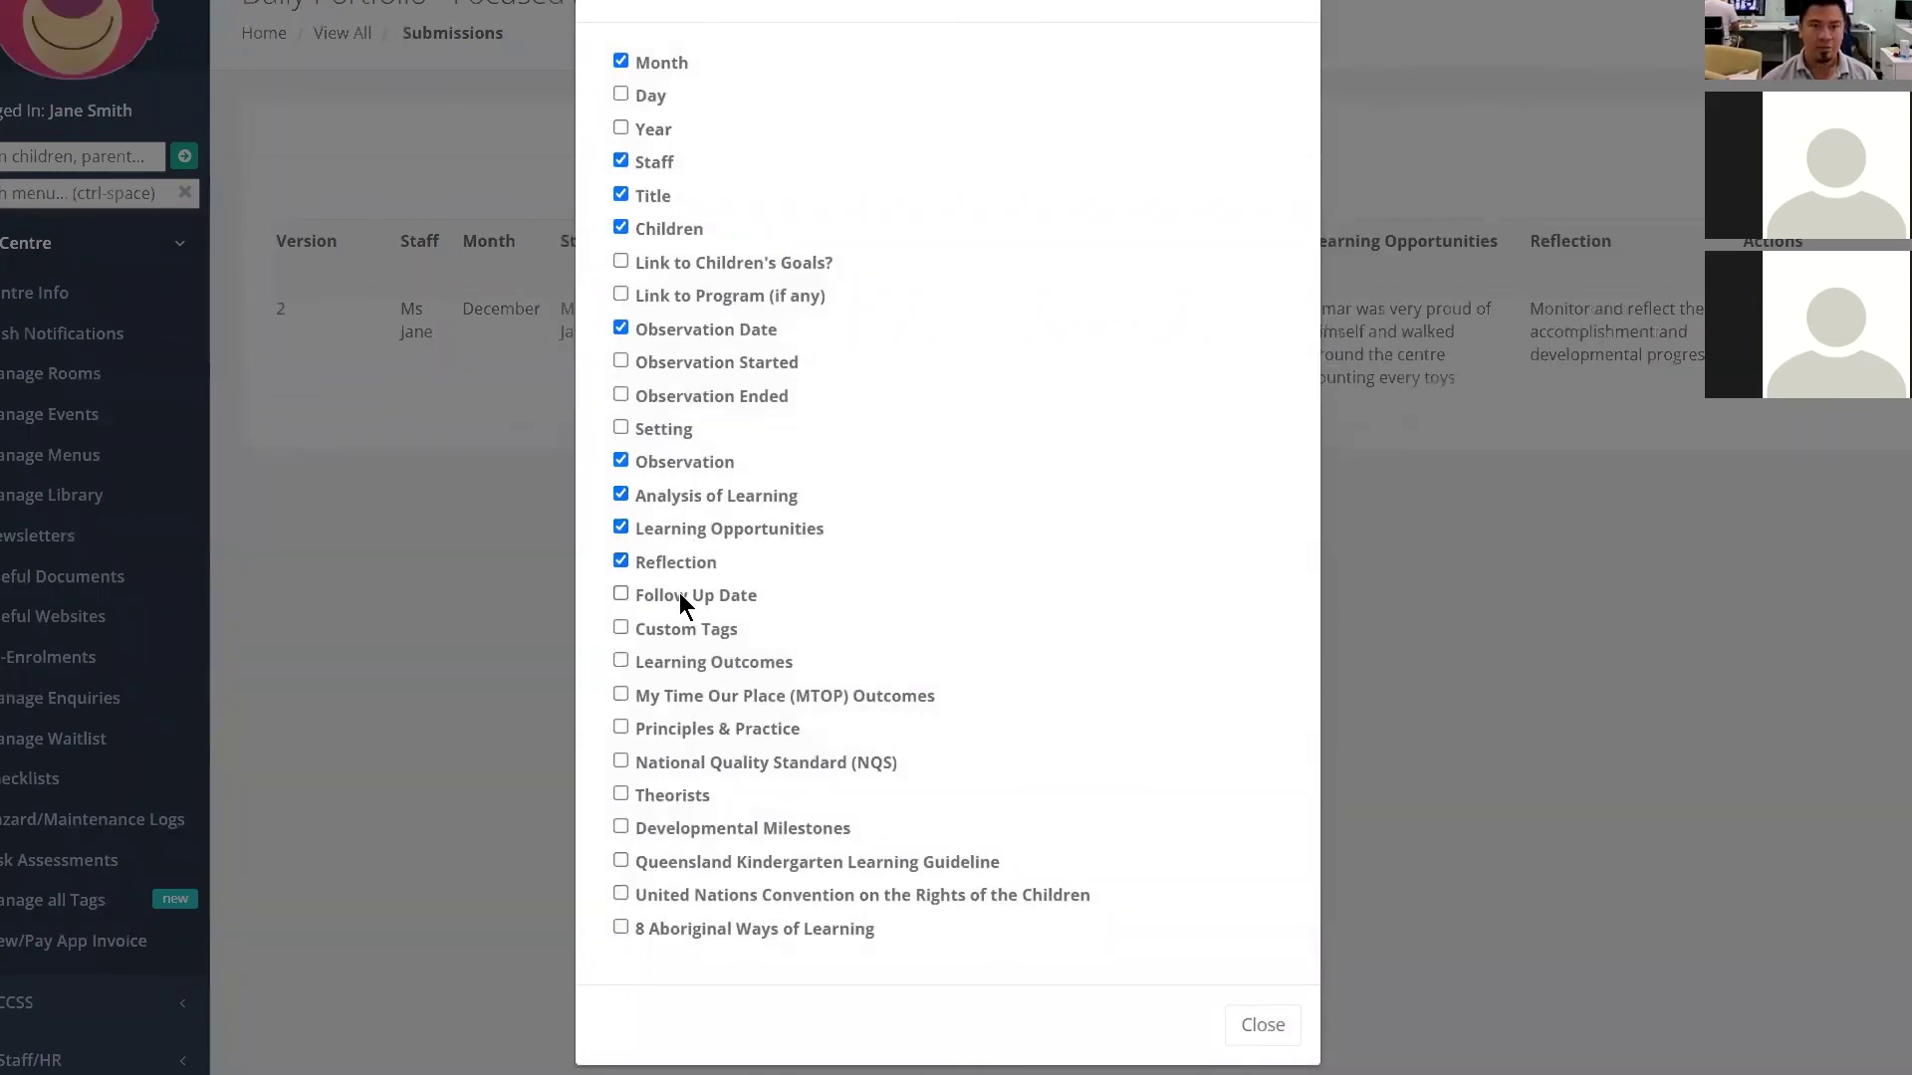
{"action": "left_click", "coordinate": [681, 627]}
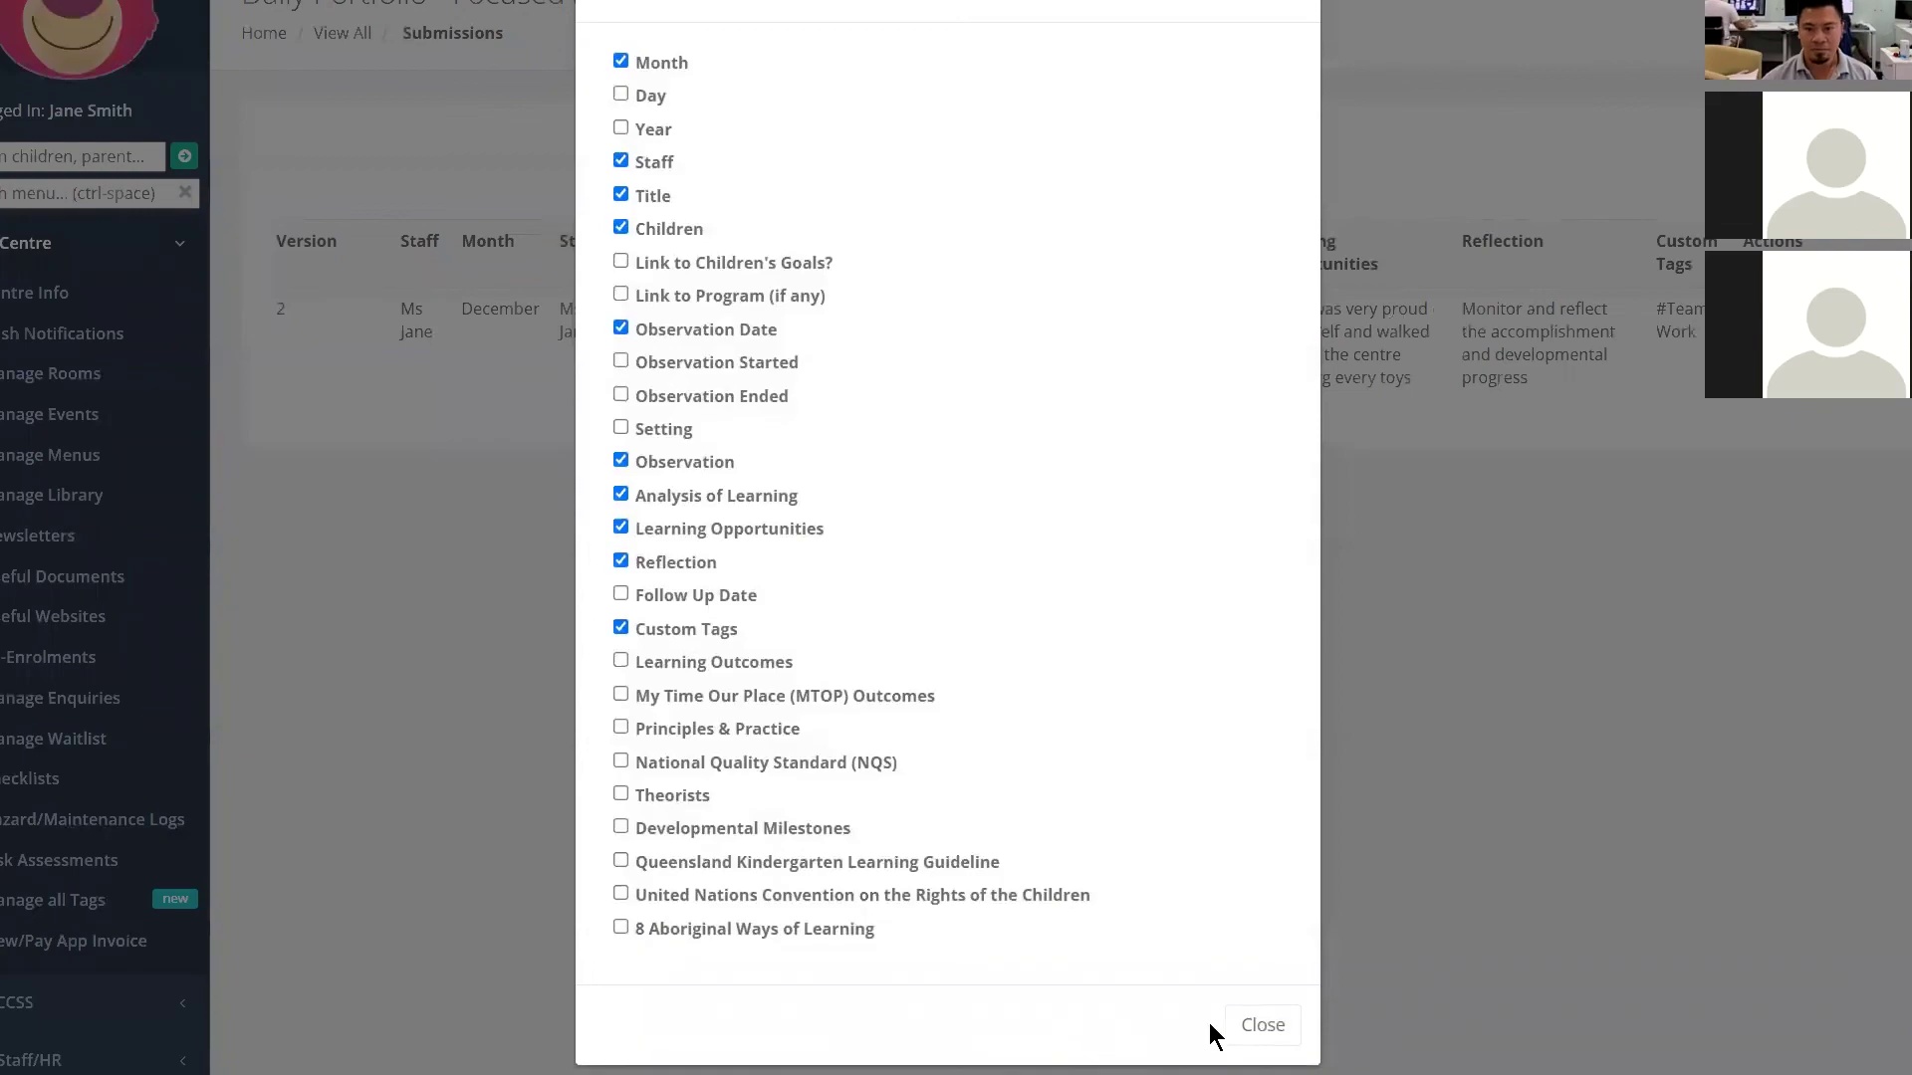
{"action": "left_click", "coordinate": [1278, 1025]}
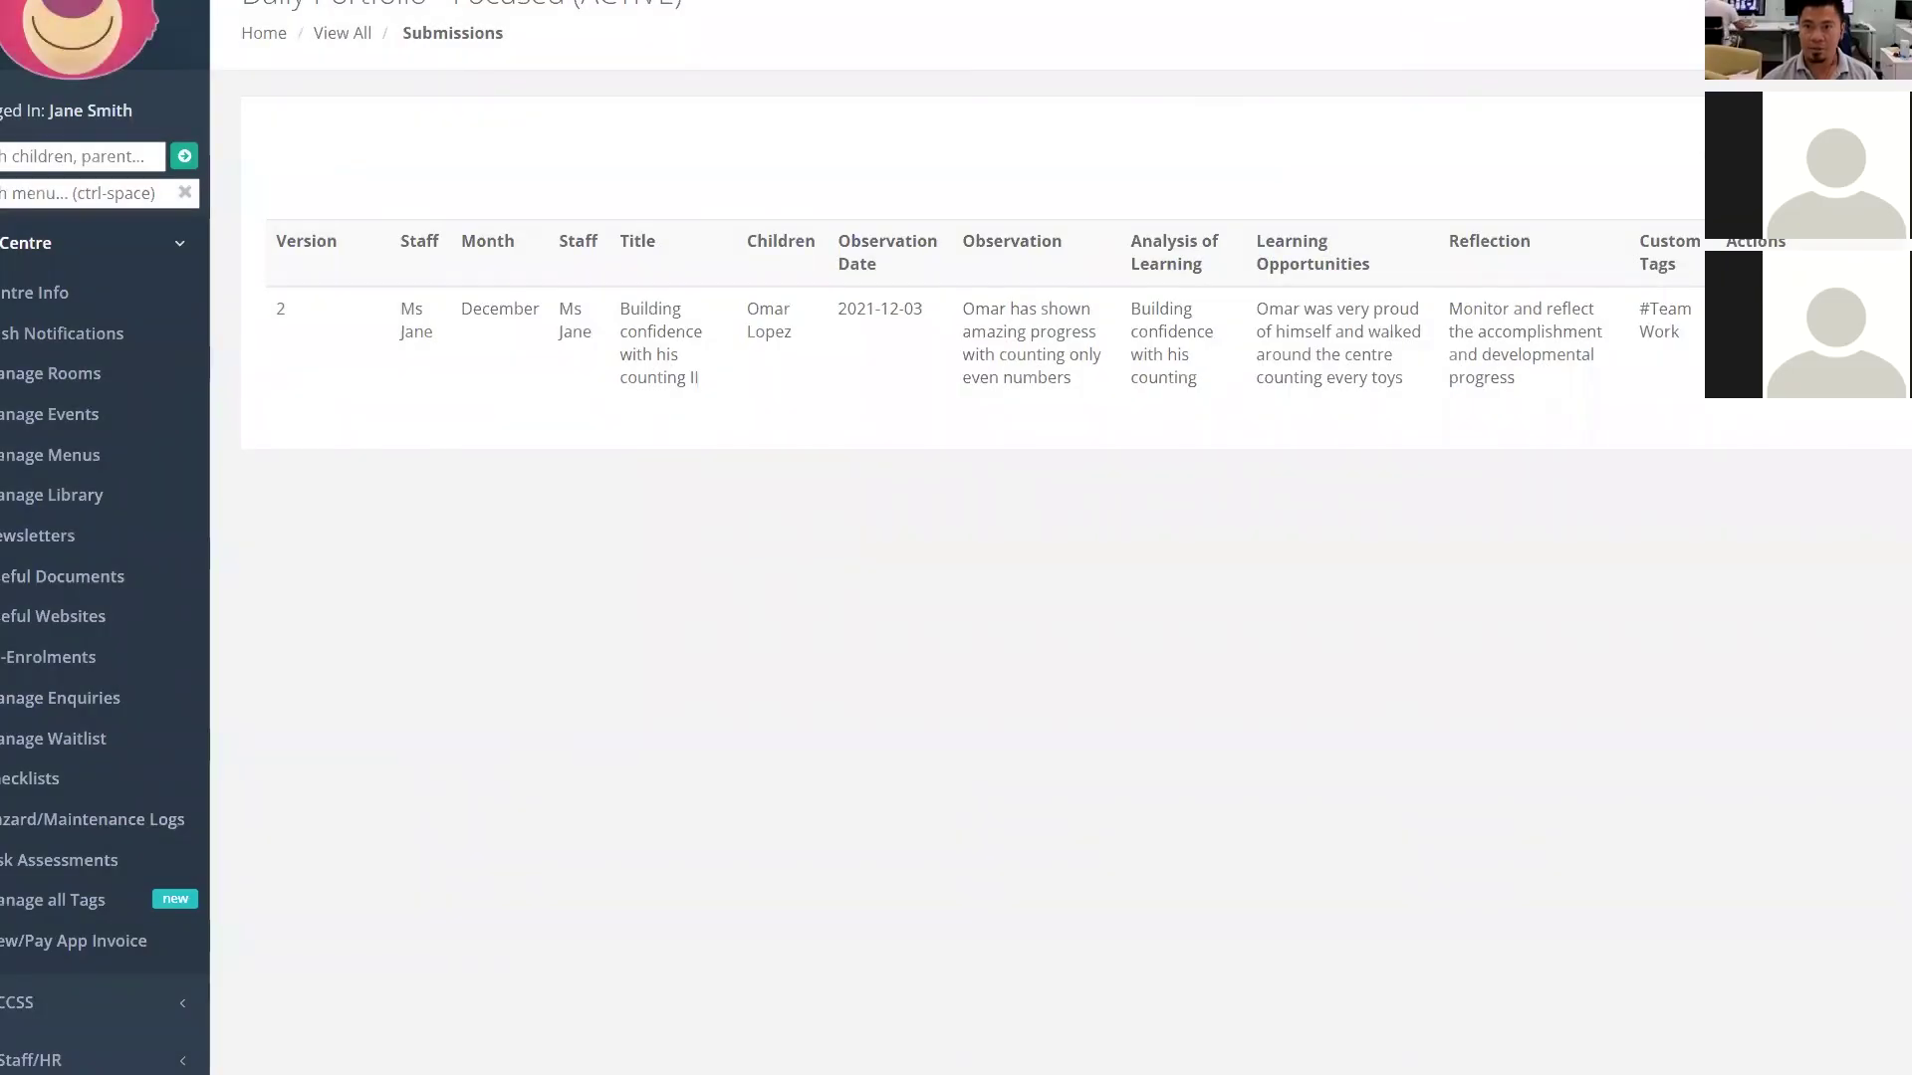
- Export the "Daily Portfolio - Focused" submissions to Excel and fit all column widths to their contents
{"action": "left_click", "coordinate": [1822, 149]}
{"action": "left_click", "coordinate": [979, 414]}
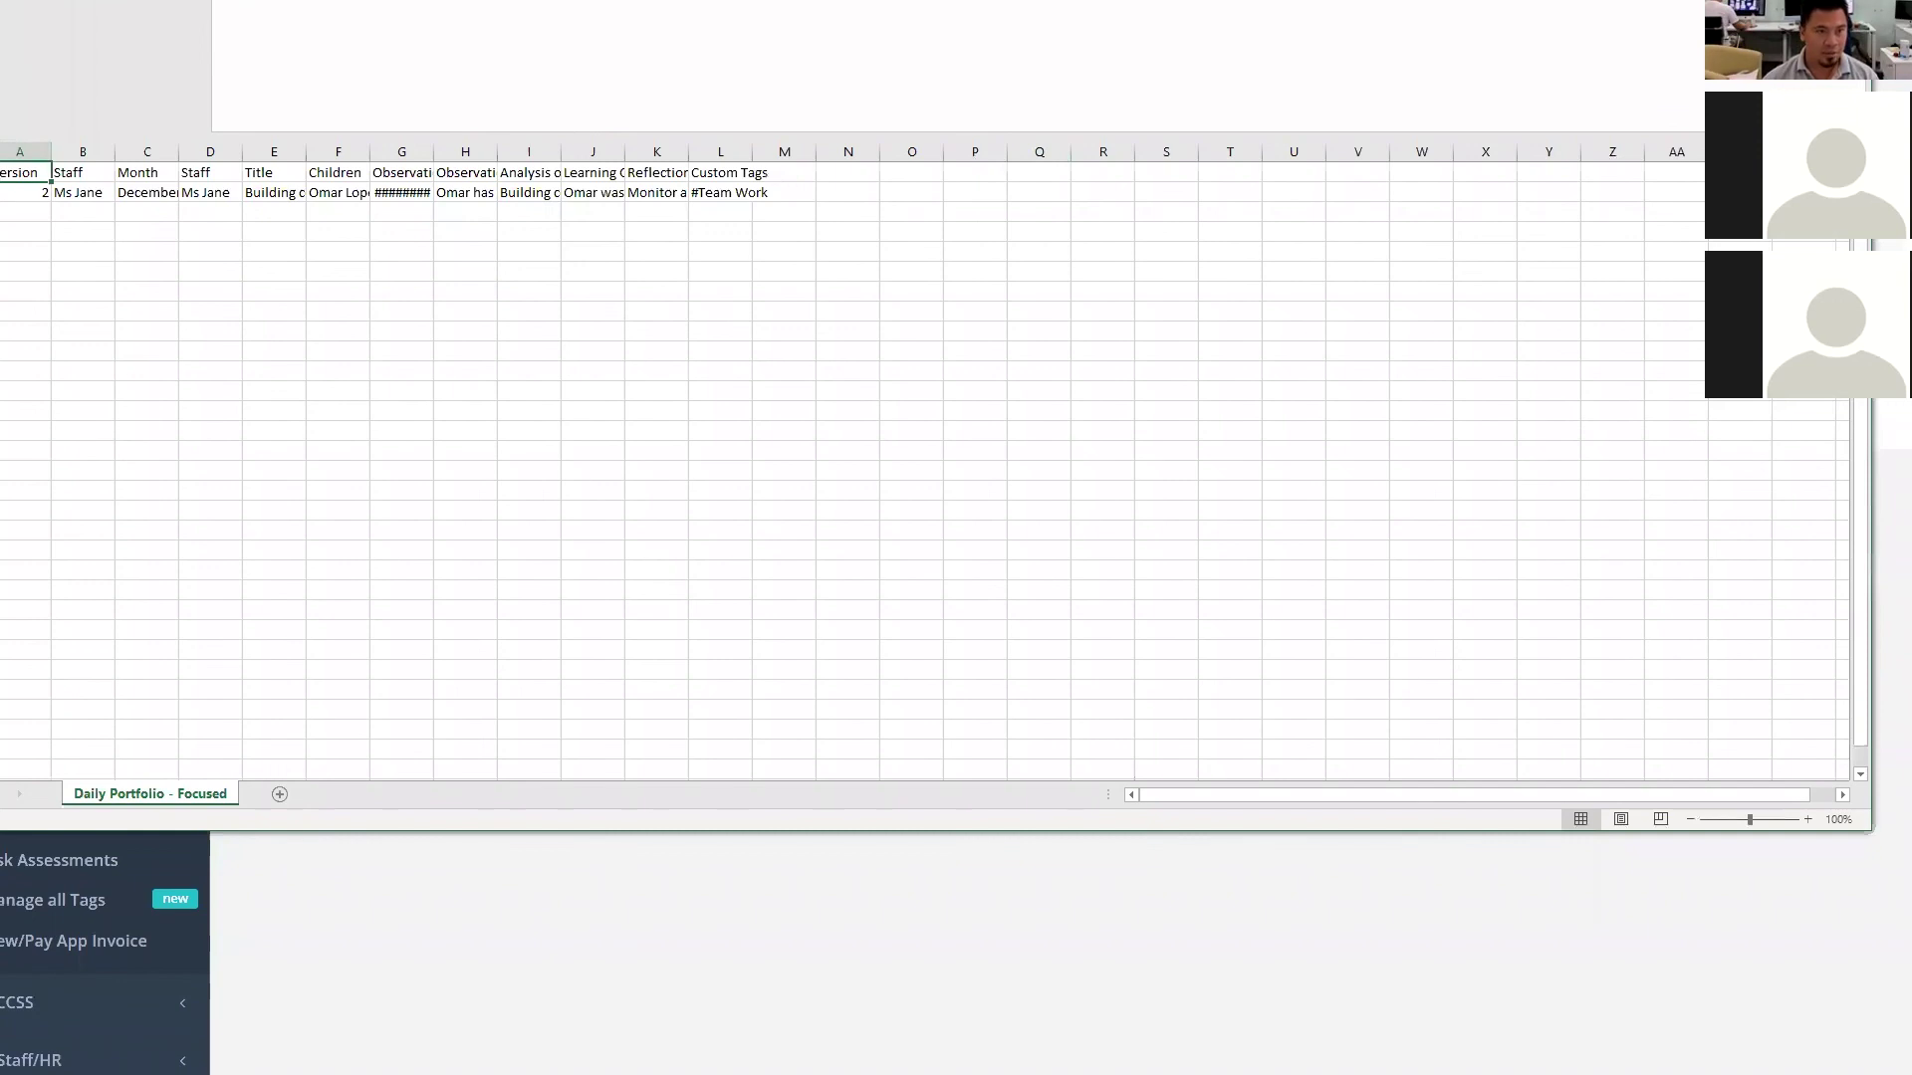
{"action": "key", "text": "ctrl+a"}
{"action": "double_click", "coordinate": [60, 153]}
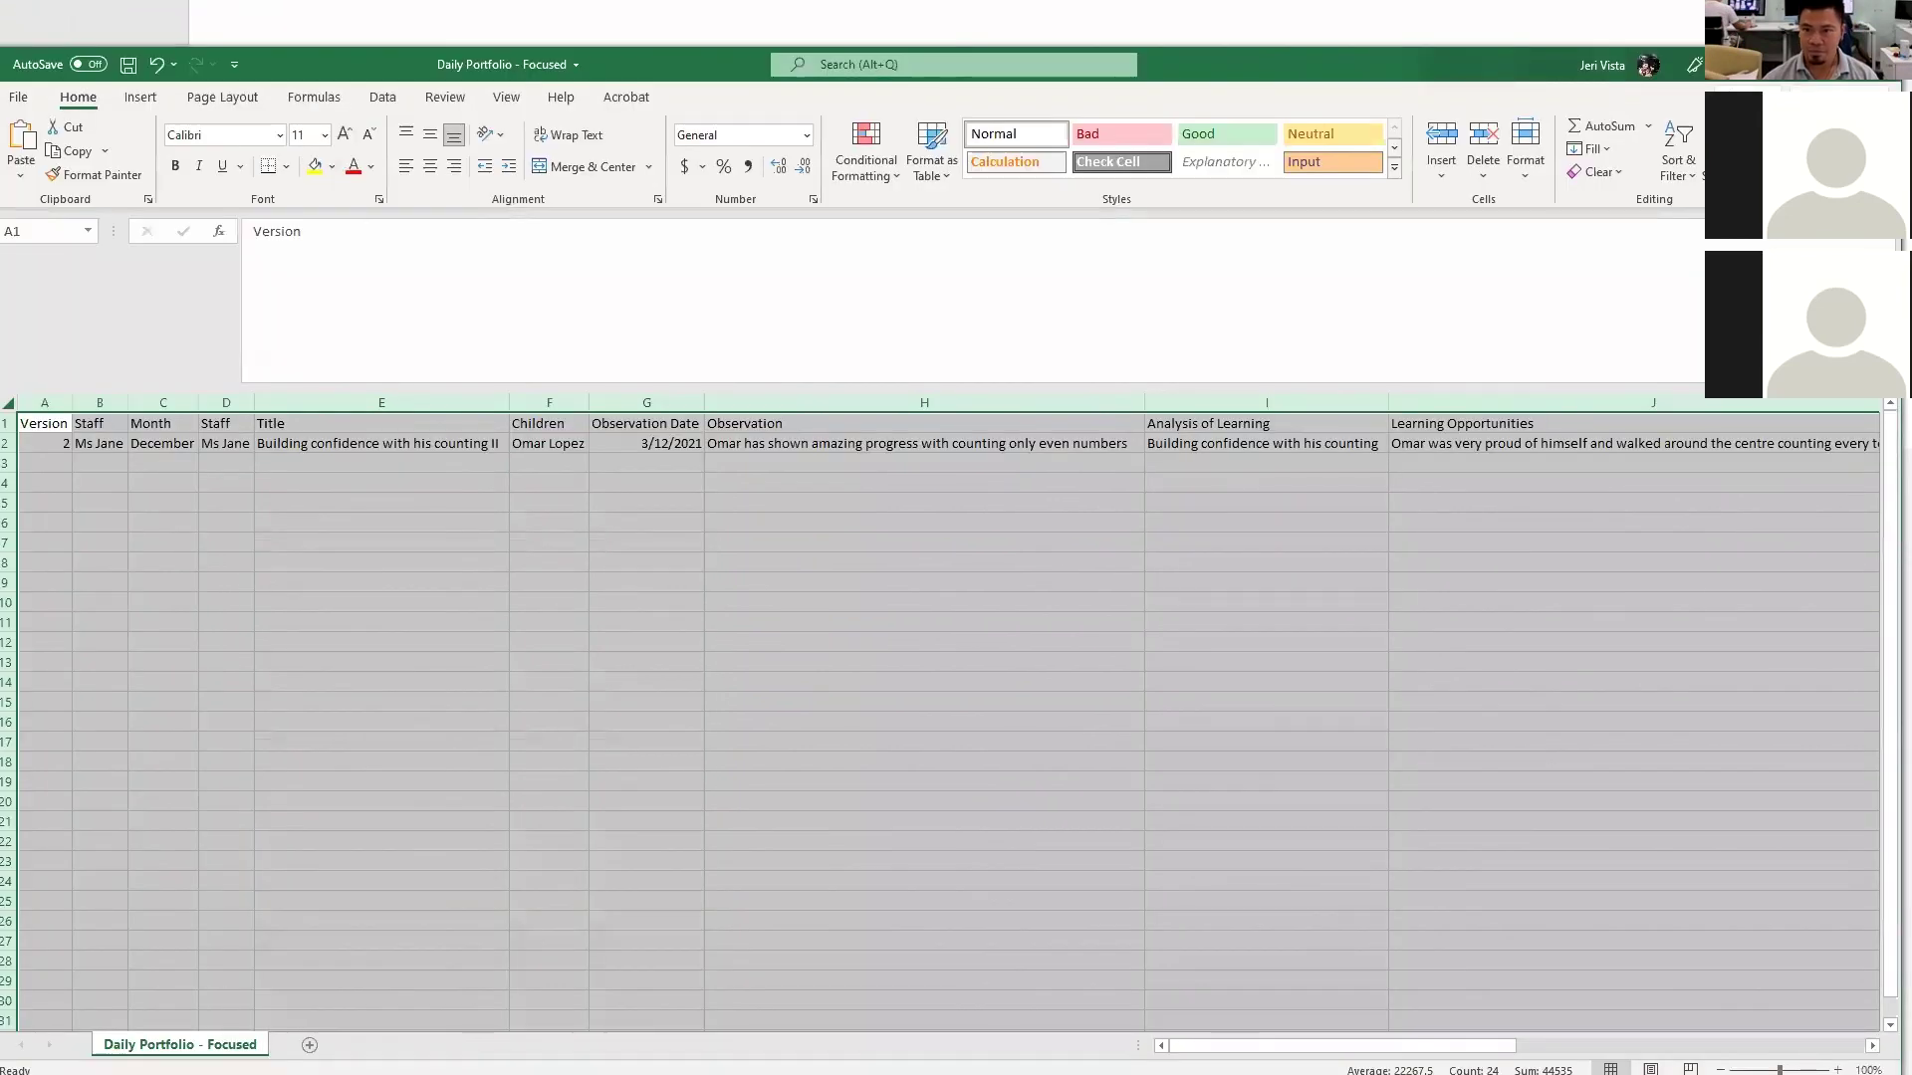
{"action": "left_click", "coordinate": [1878, 64]}
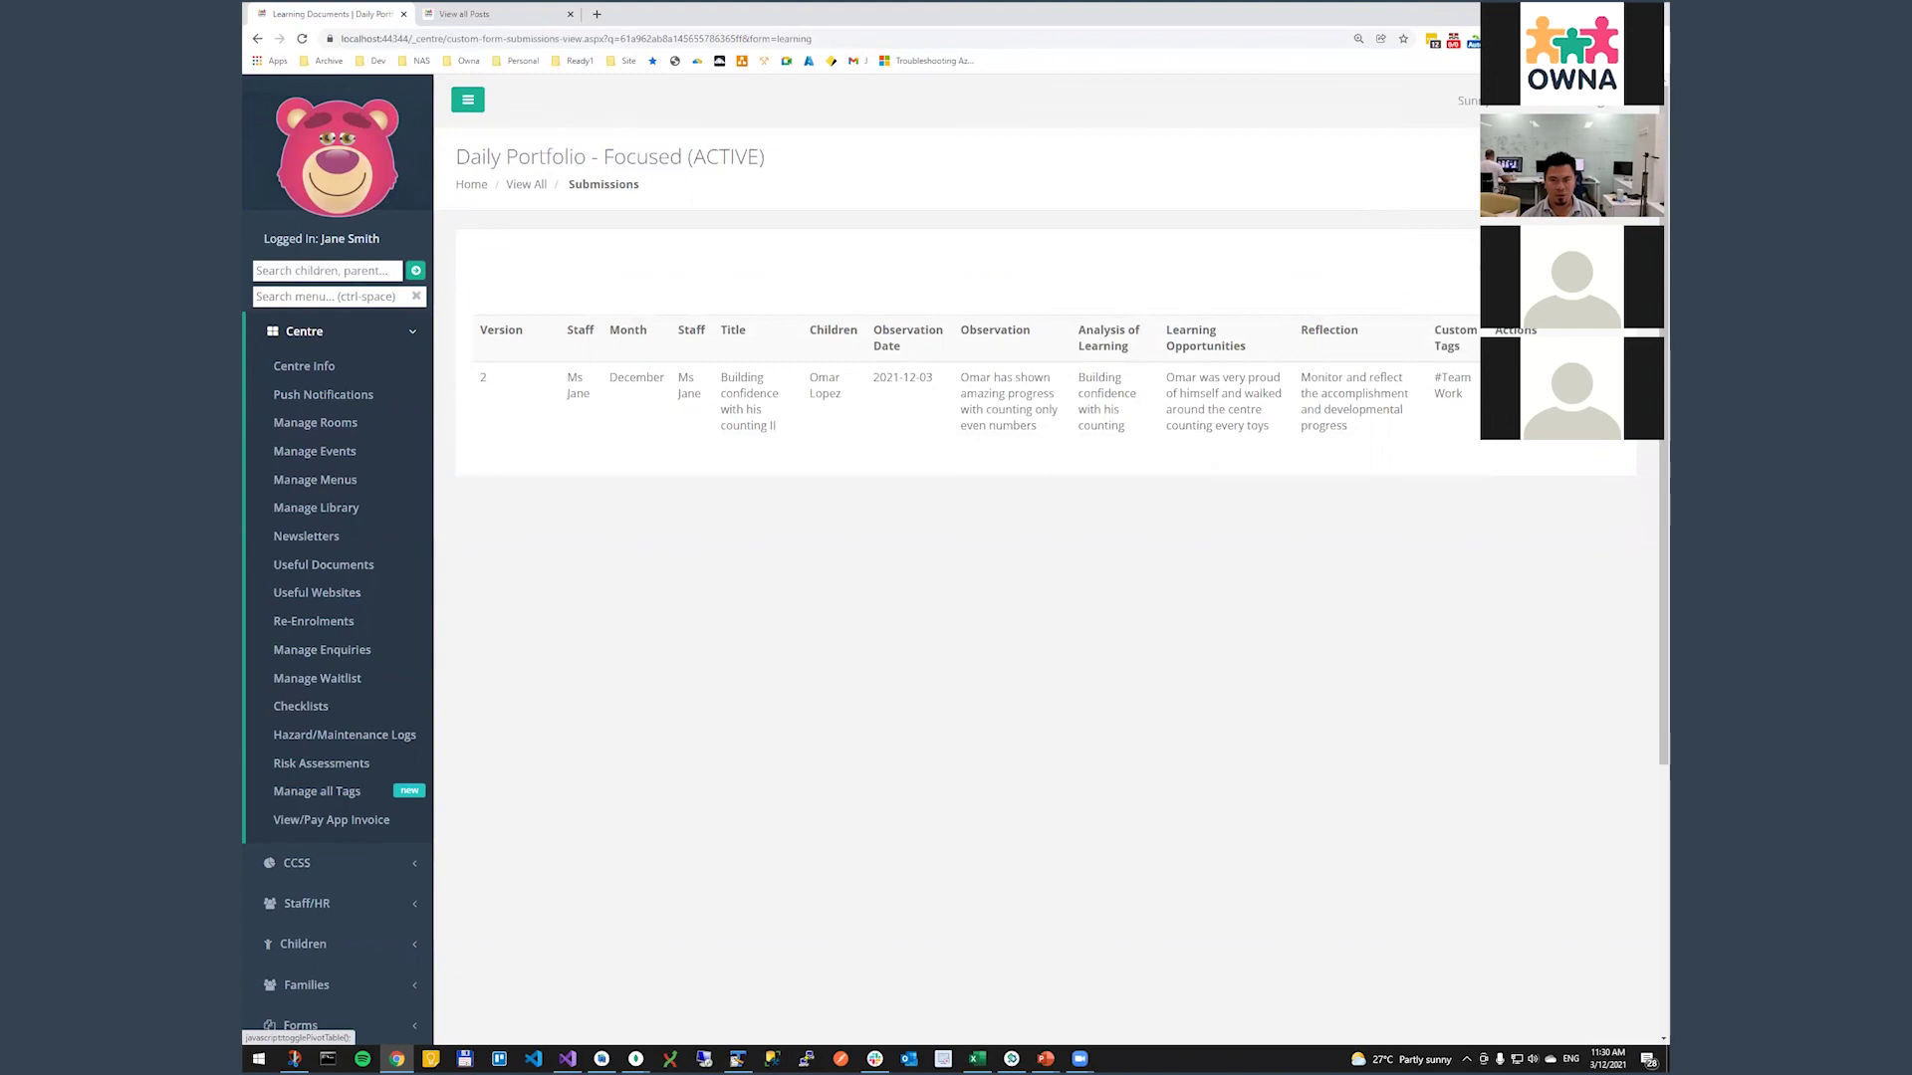
- Show the pivot table for the submissions, check the available chart types, and hide it again
{"action": "left_click", "coordinate": [1461, 292]}
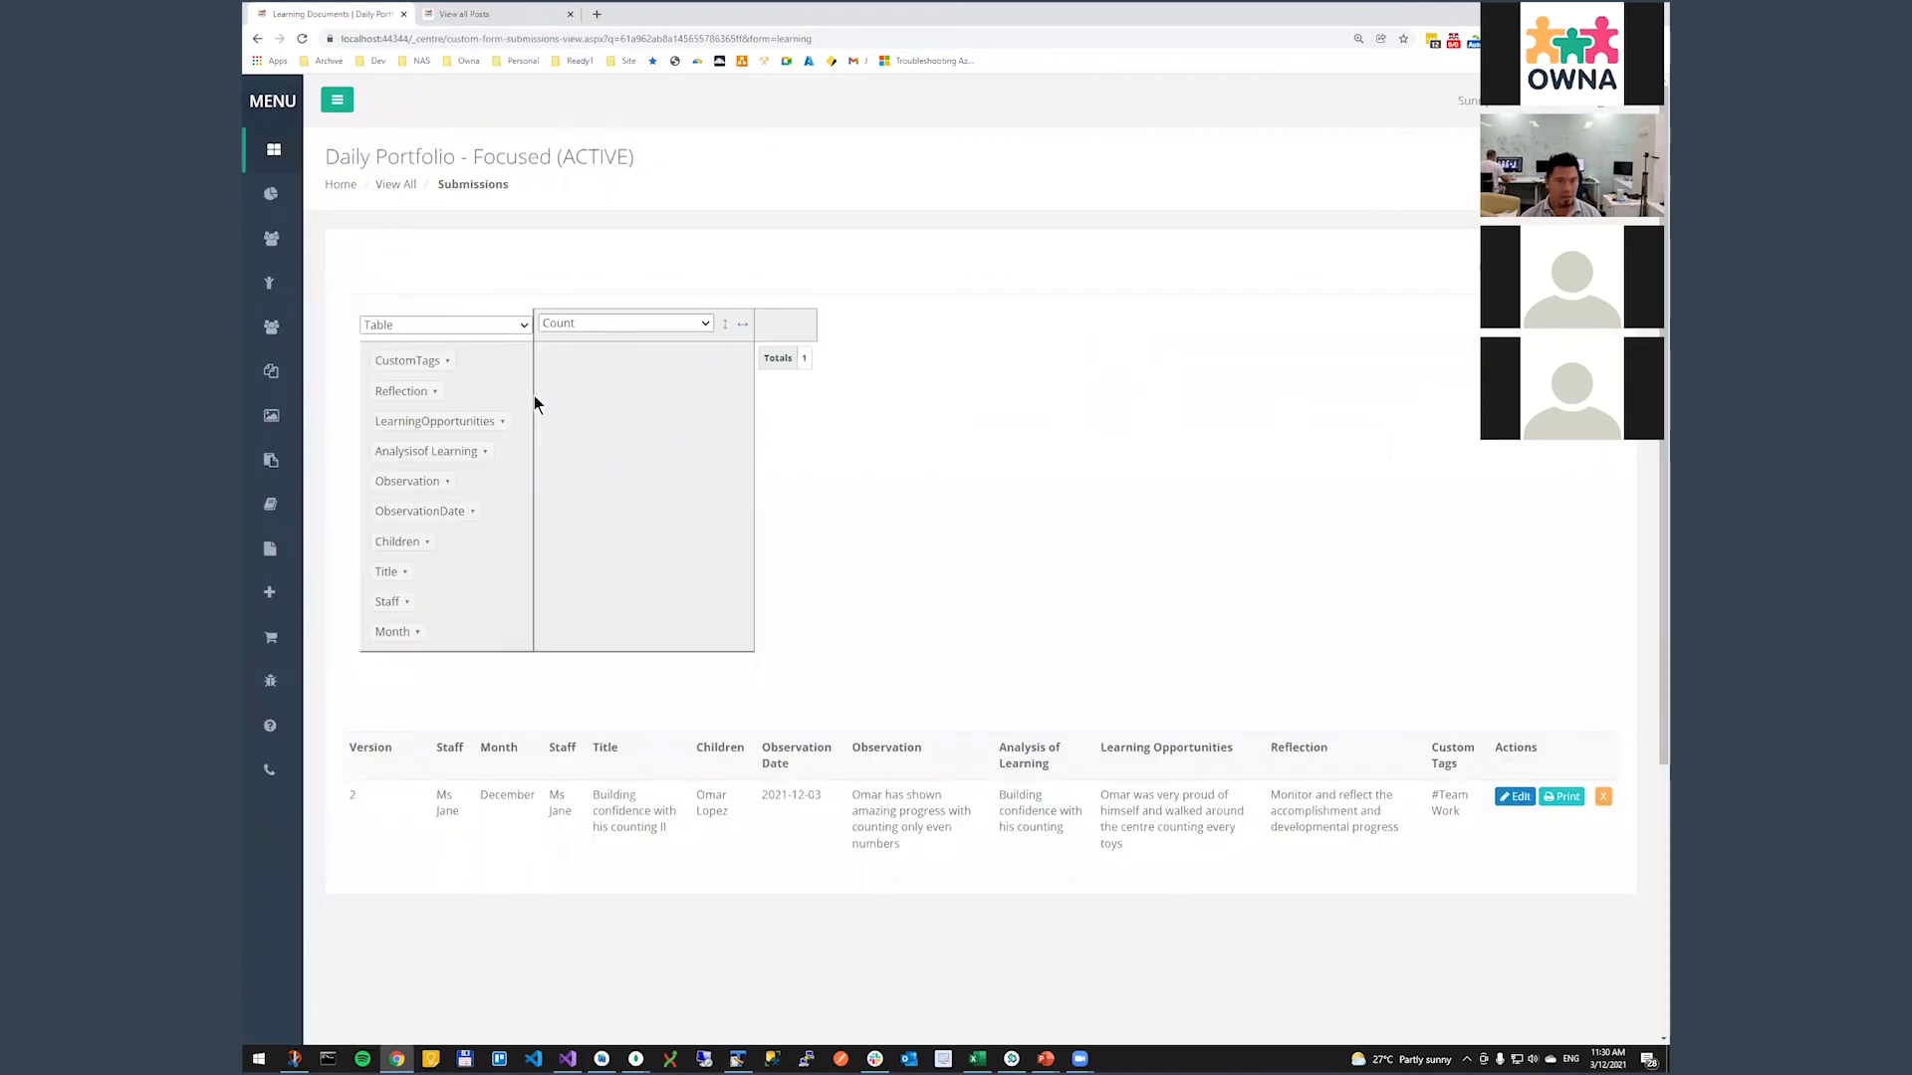
{"action": "left_click", "coordinate": [517, 328]}
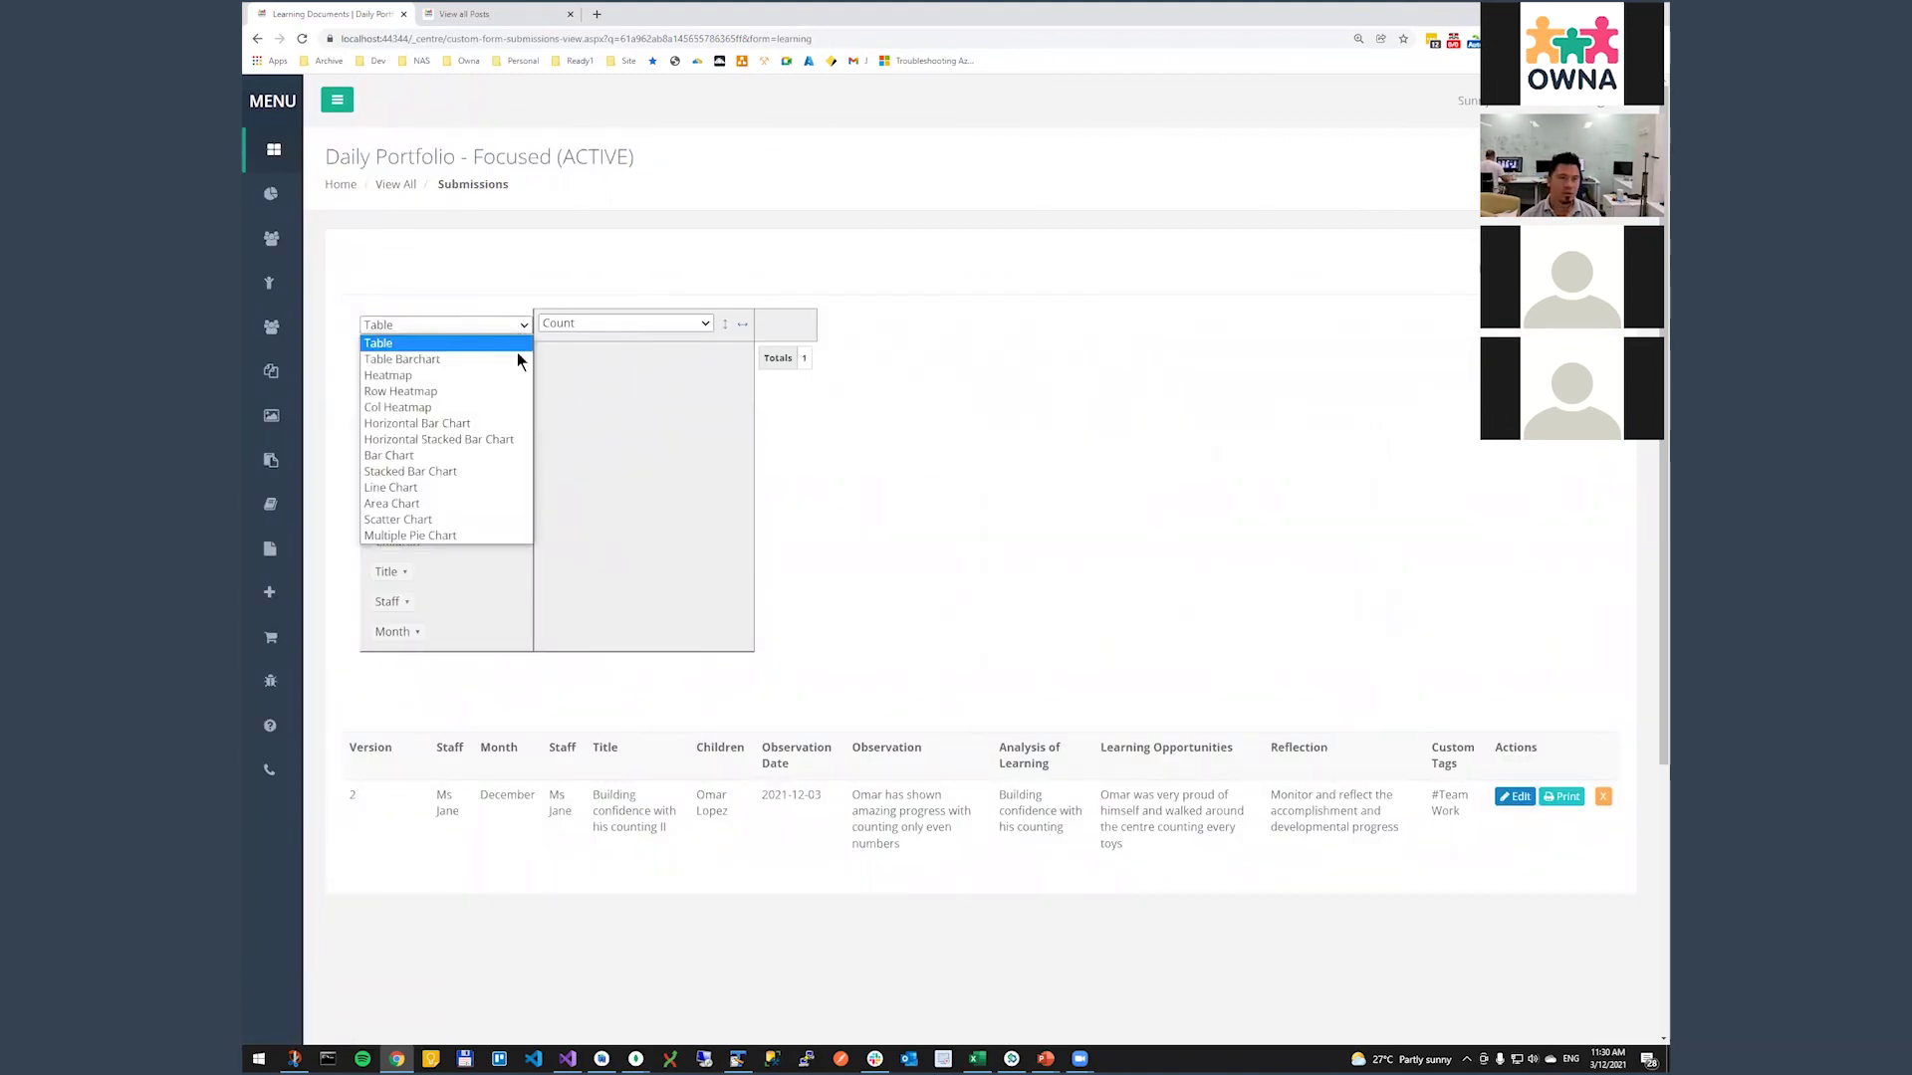
{"action": "left_click", "coordinate": [893, 500]}
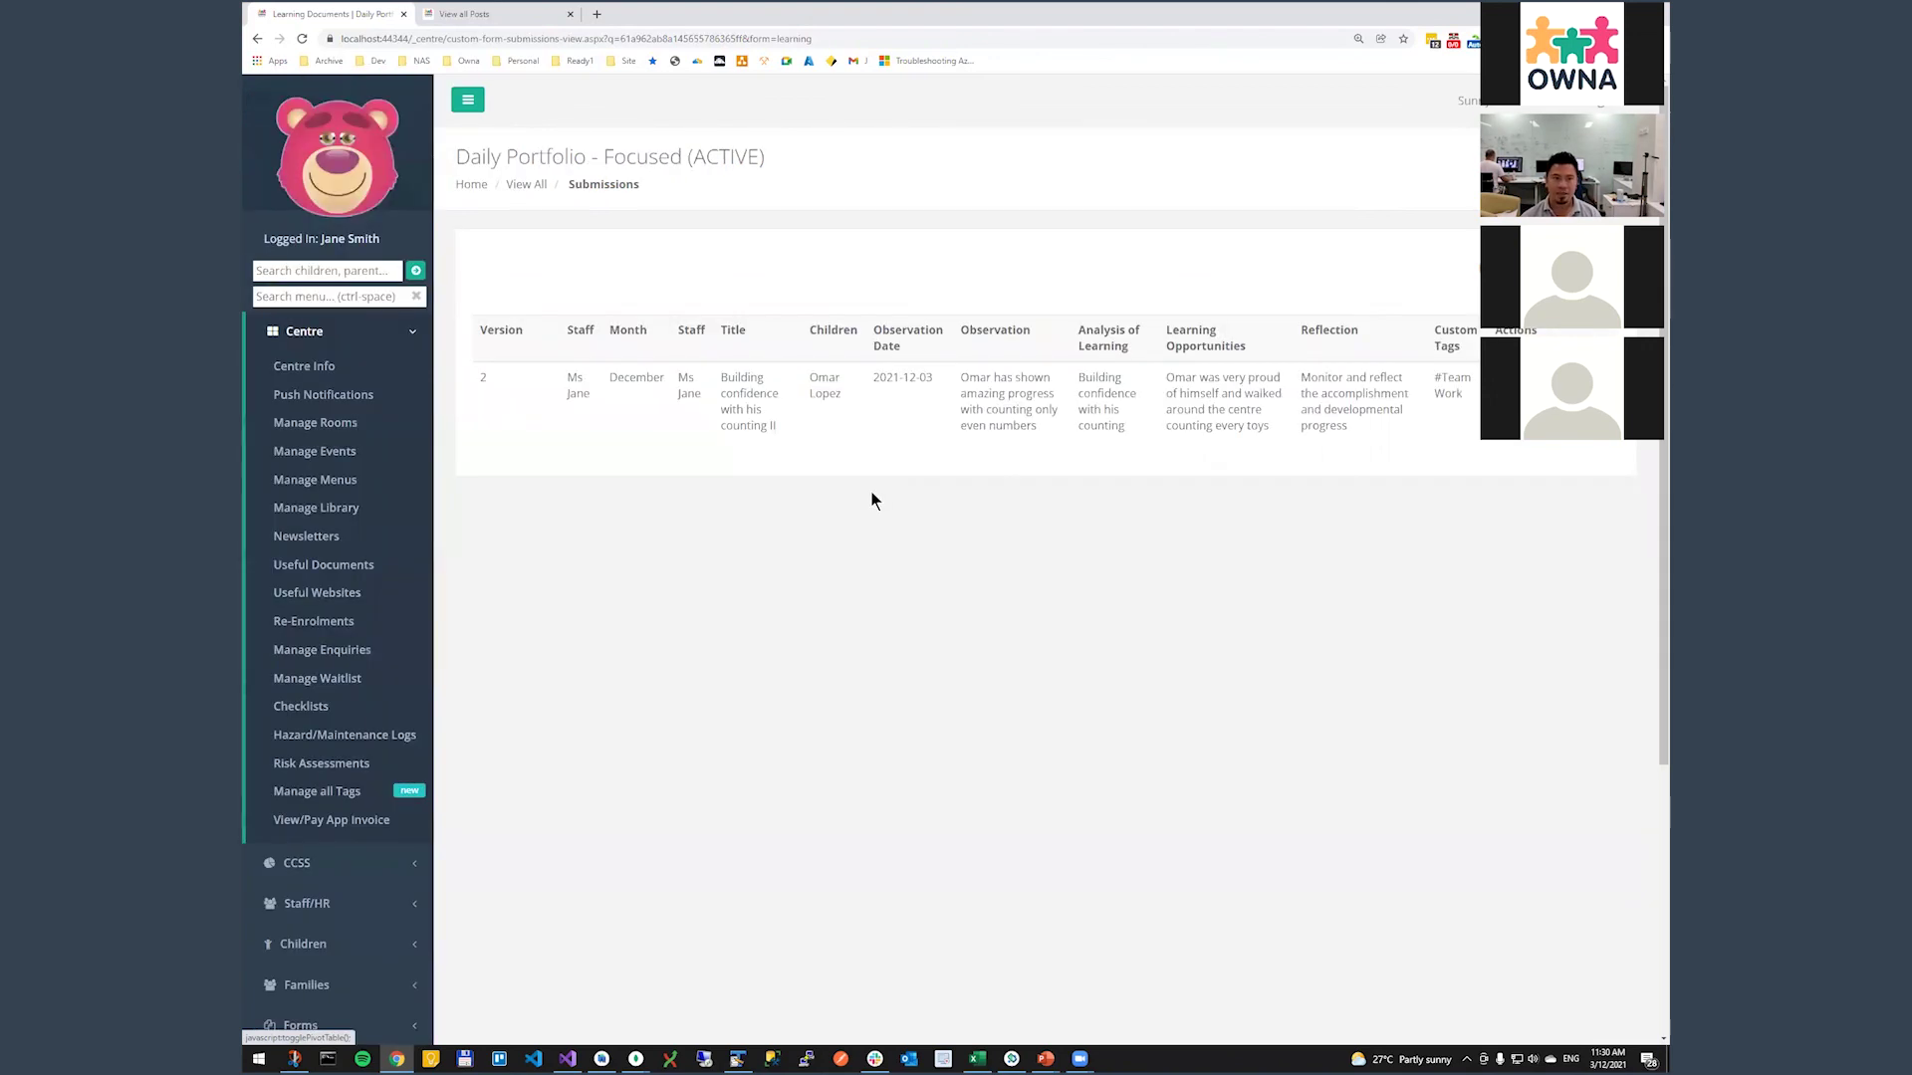
- Open the "My Observation" submissions, look through the fields of its form in the form builder, and return to the submissions
{"action": "left_click", "coordinate": [511, 186]}
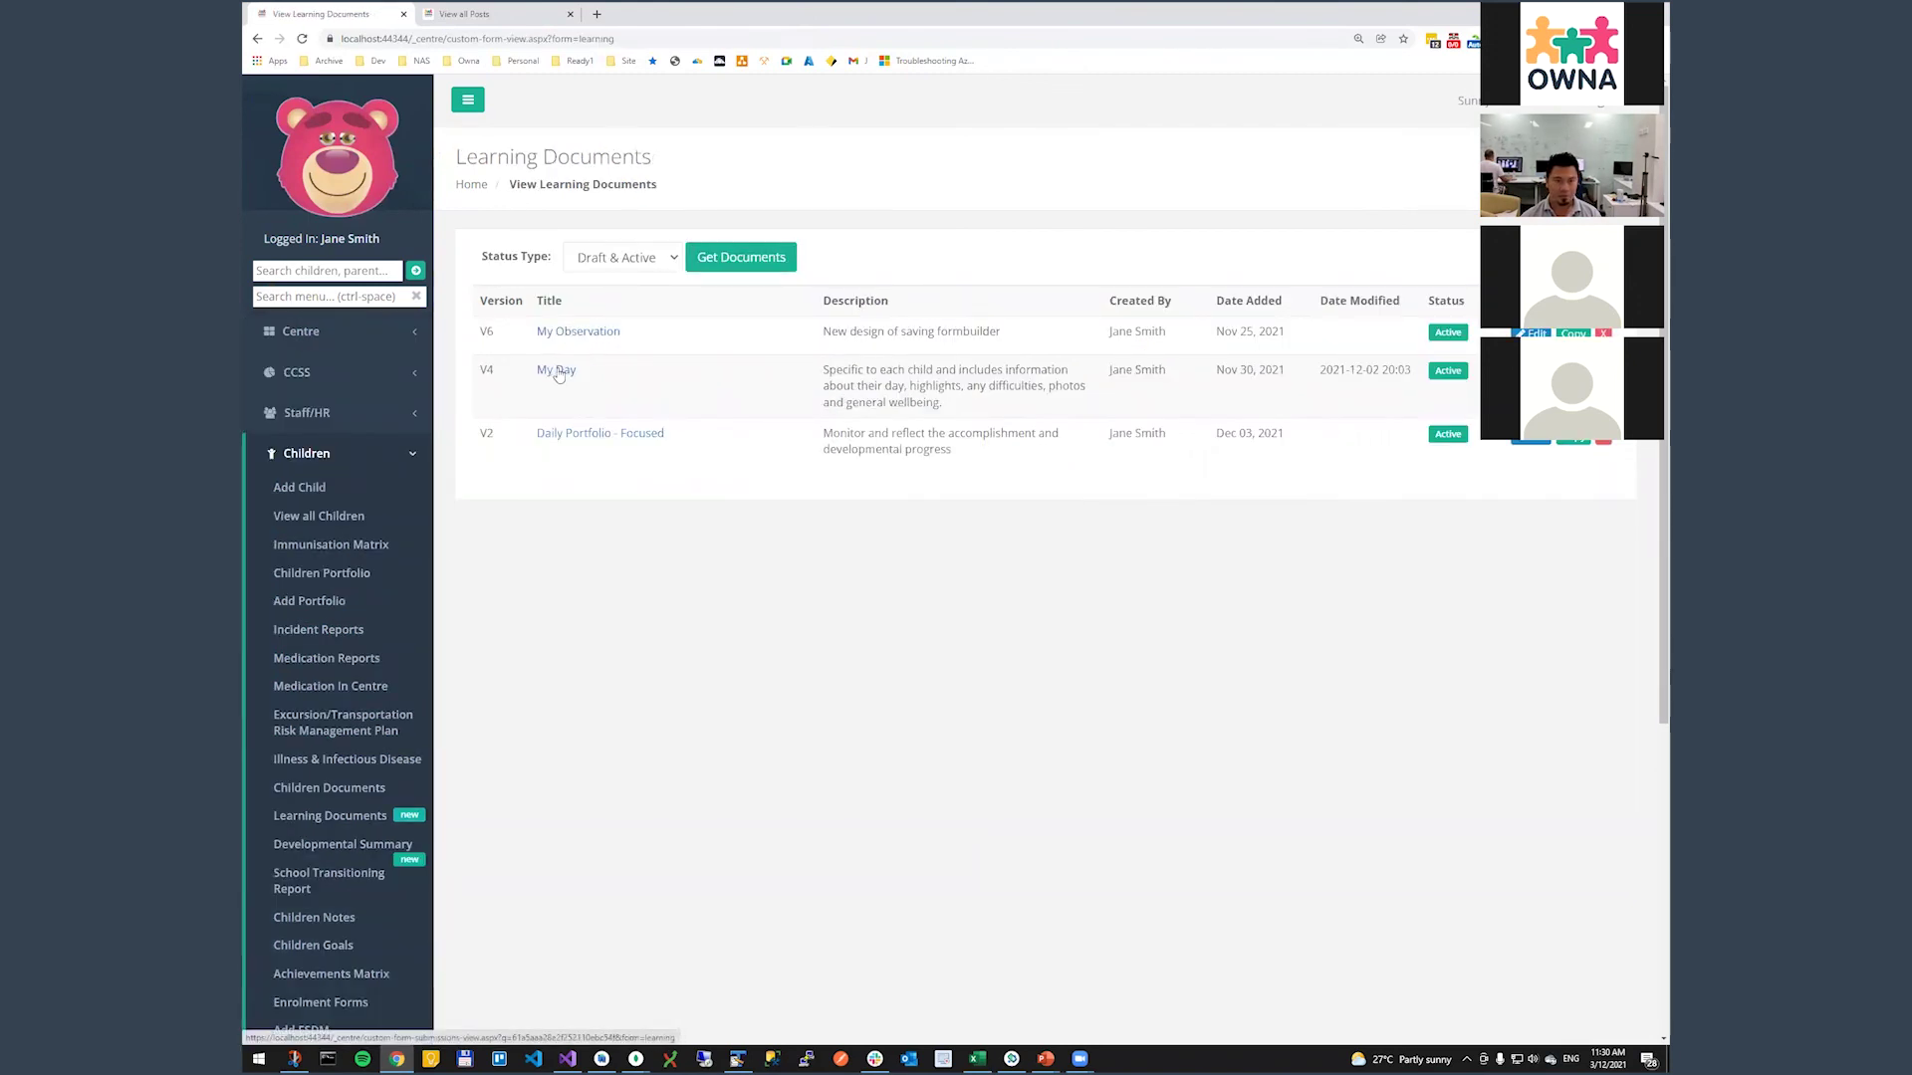
{"action": "left_click", "coordinate": [560, 340]}
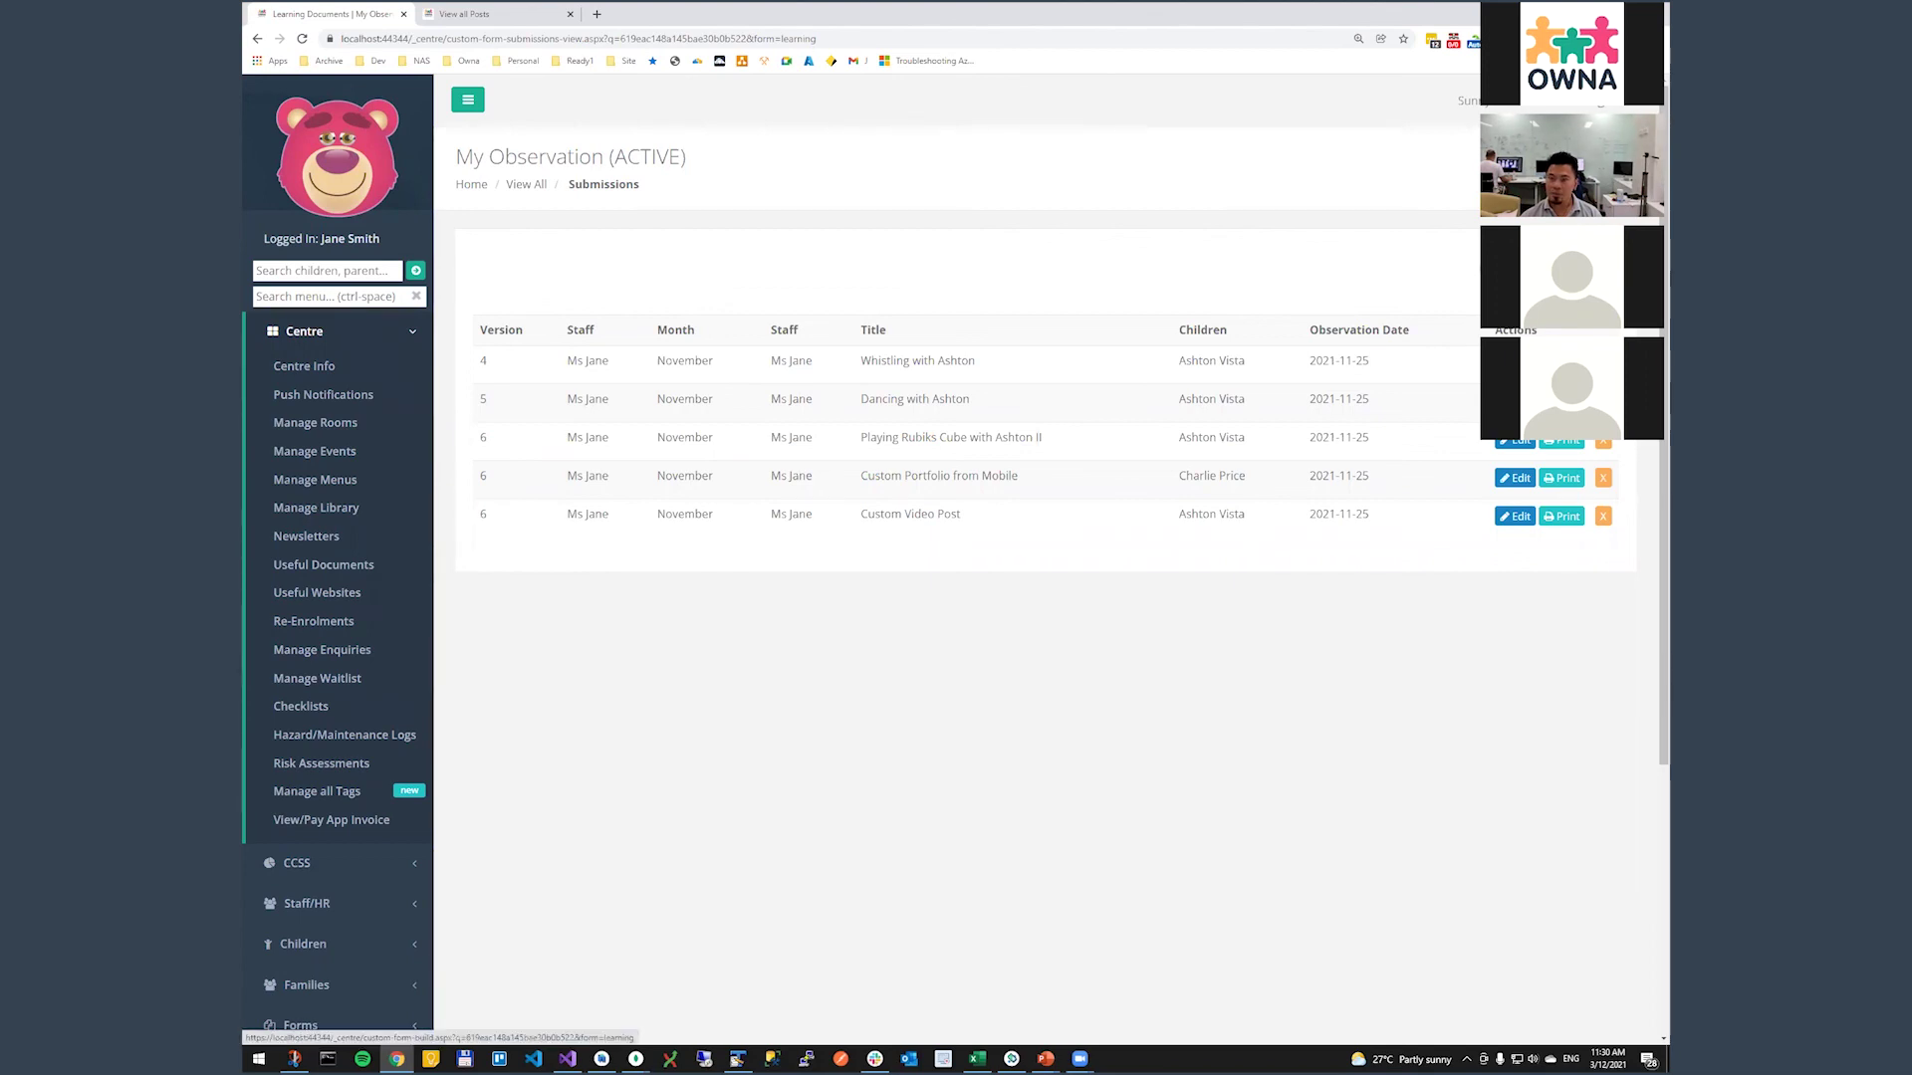
{"action": "left_click", "coordinate": [1568, 261]}
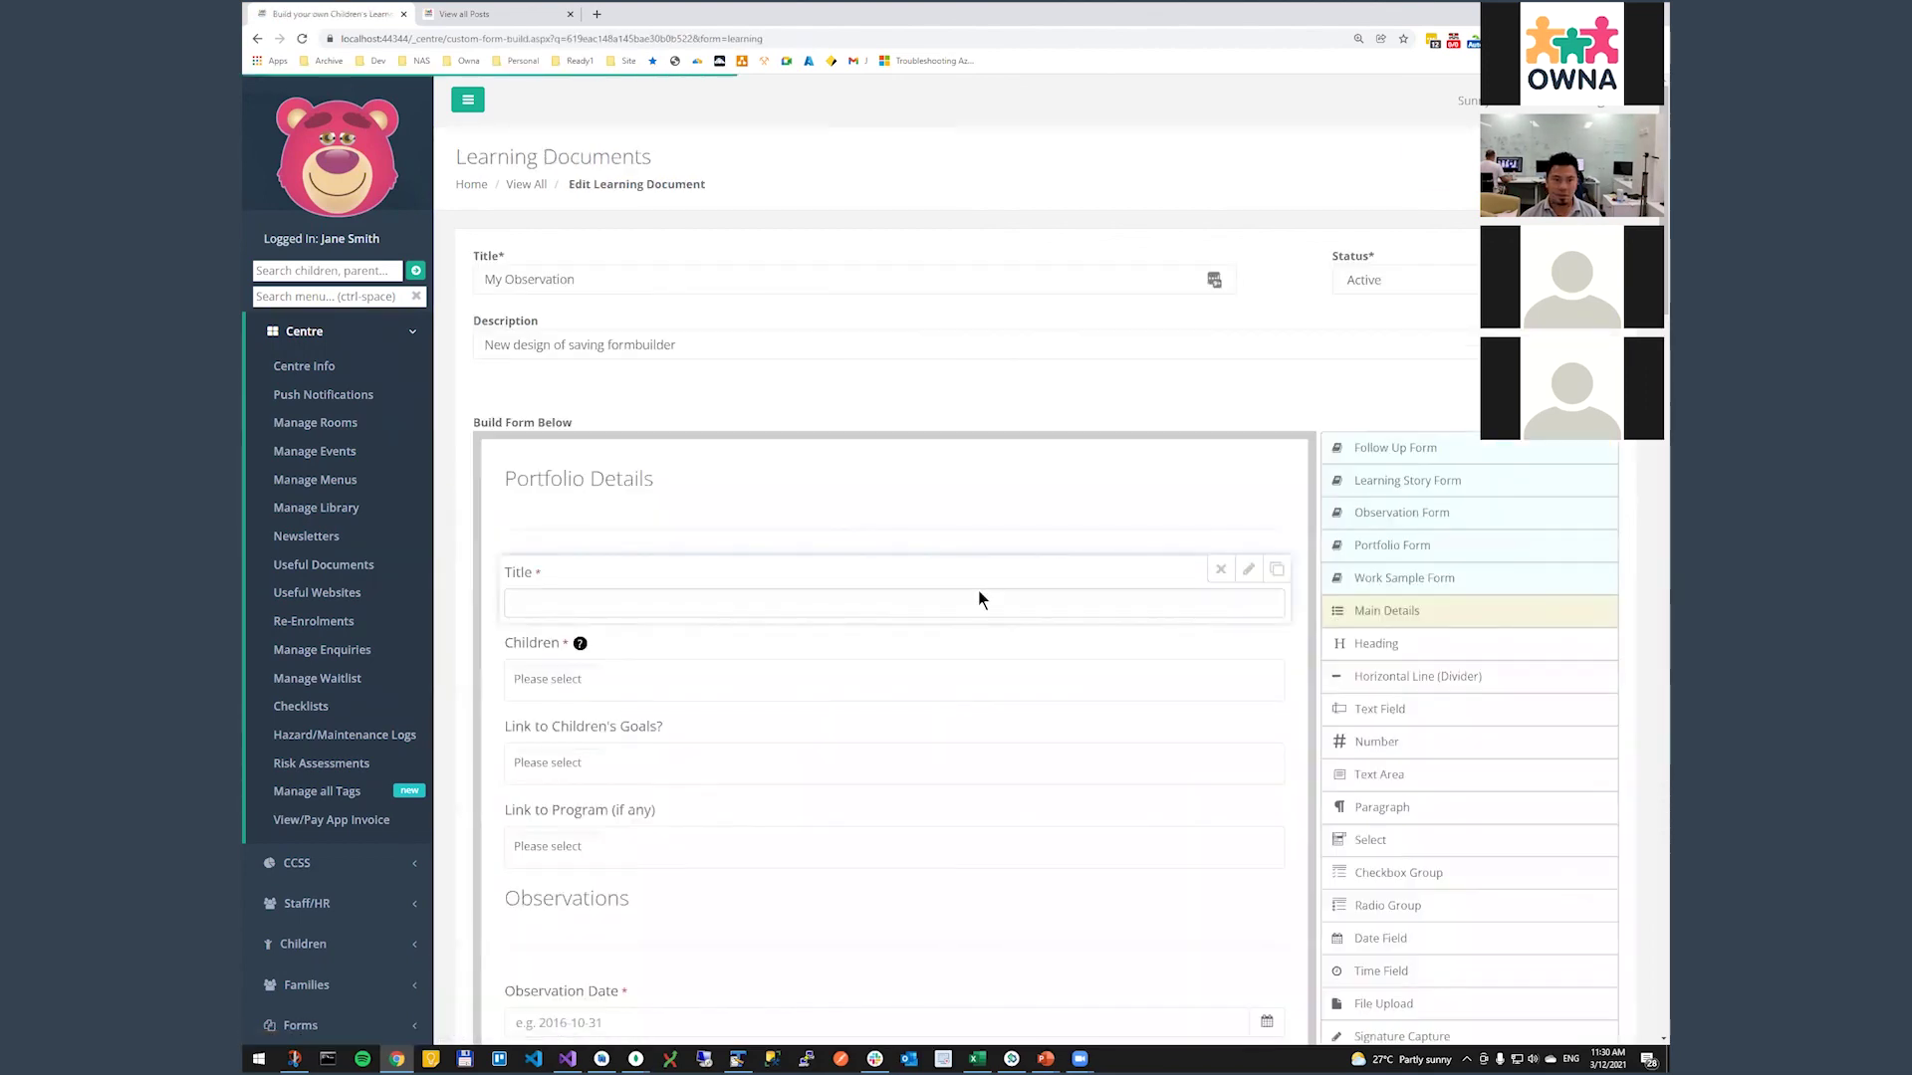
{"action": "scroll", "coordinate": [980, 557], "scroll_direction": "down", "scroll_amount": 5}
{"action": "scroll", "coordinate": [982, 557], "scroll_direction": "down", "scroll_amount": 5}
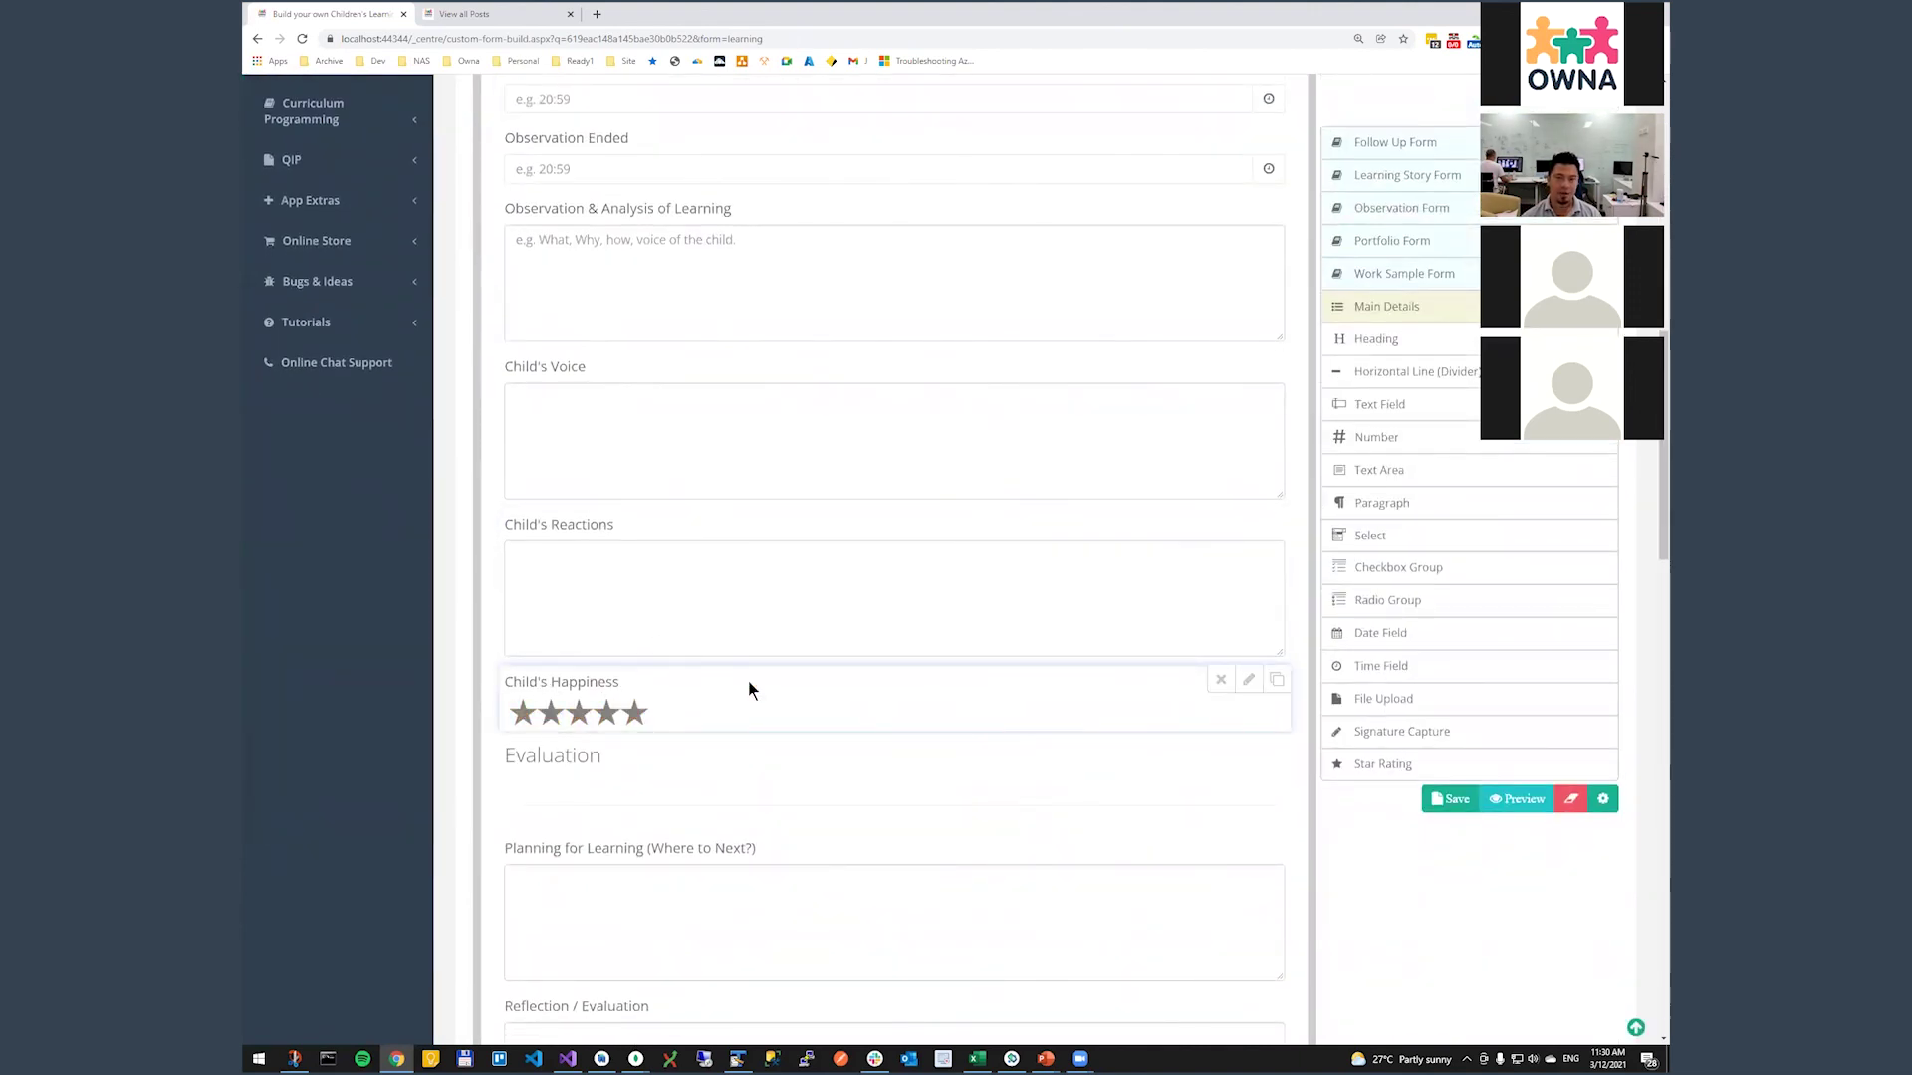
{"action": "scroll", "coordinate": [1026, 623], "scroll_direction": "up", "scroll_amount": 1}
{"action": "scroll", "coordinate": [1026, 623], "scroll_direction": "up", "scroll_amount": 10}
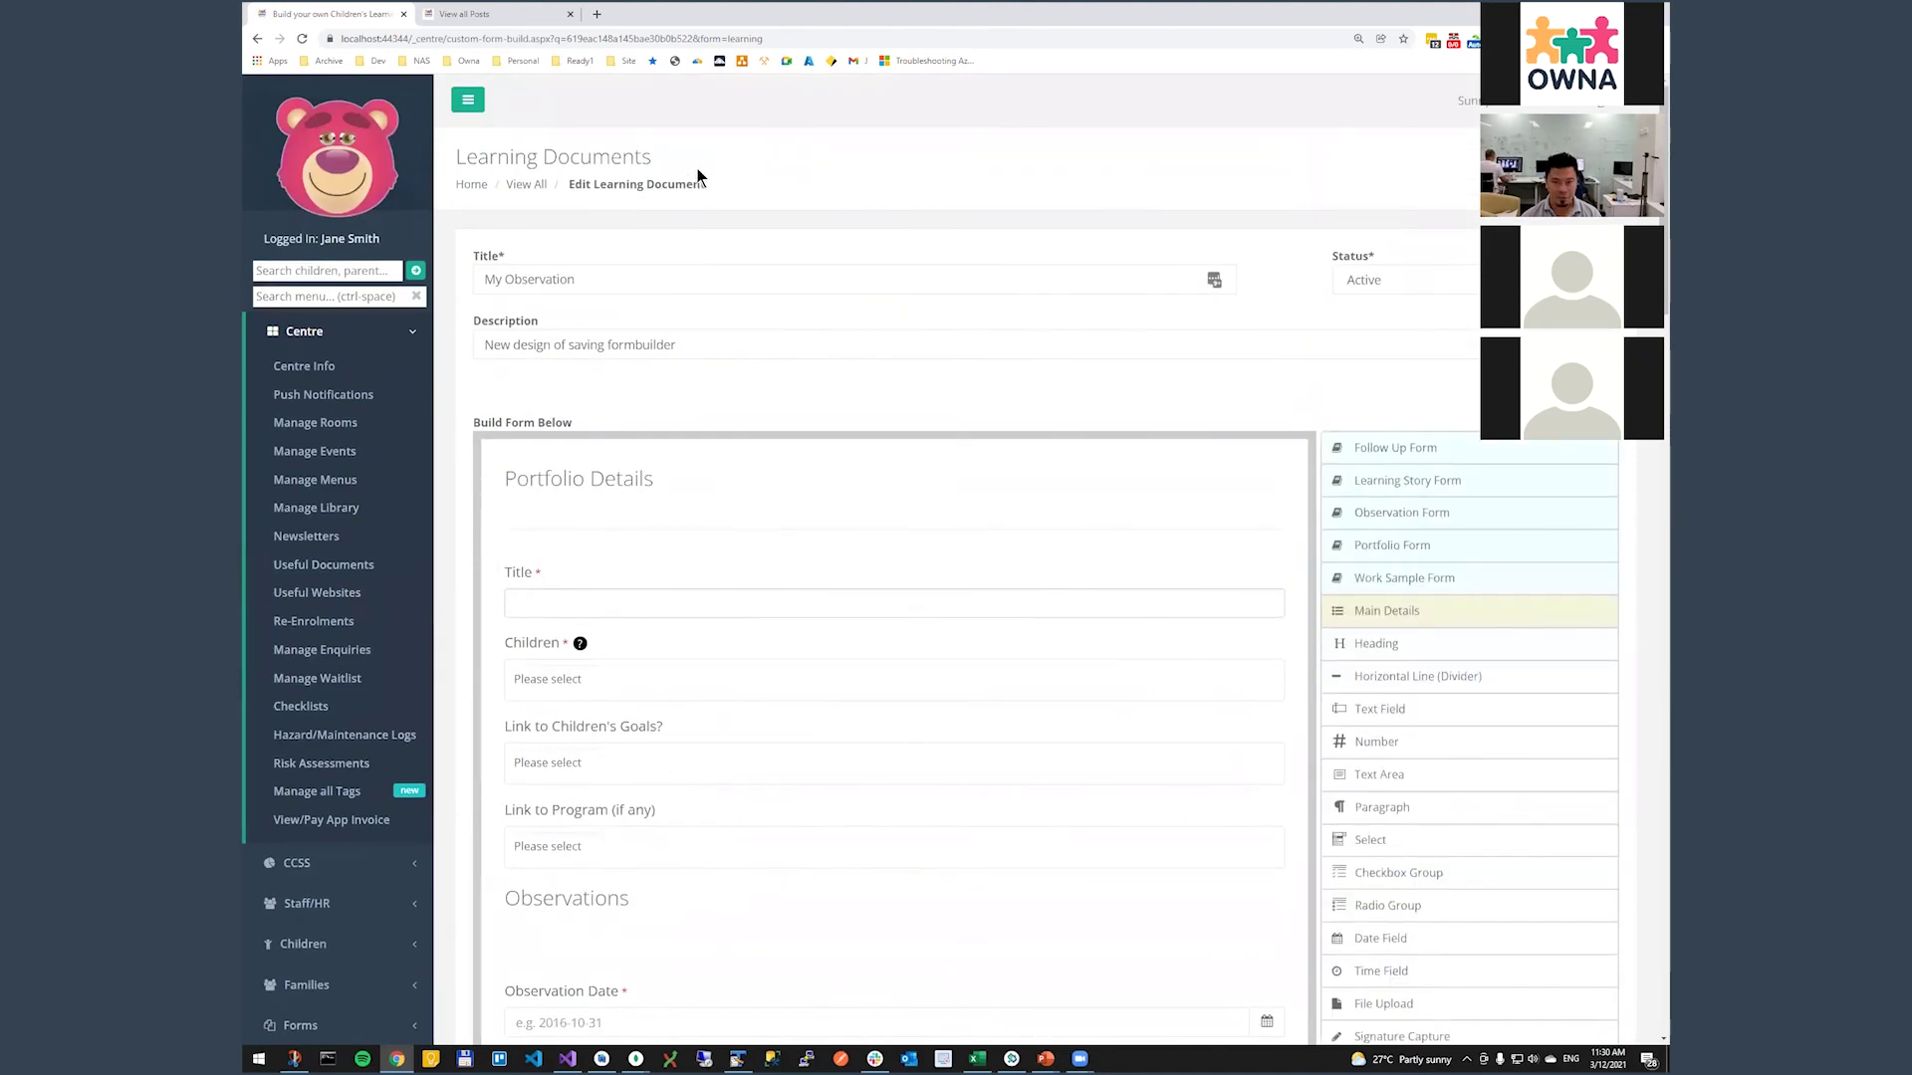
{"action": "left_click", "coordinate": [525, 184]}
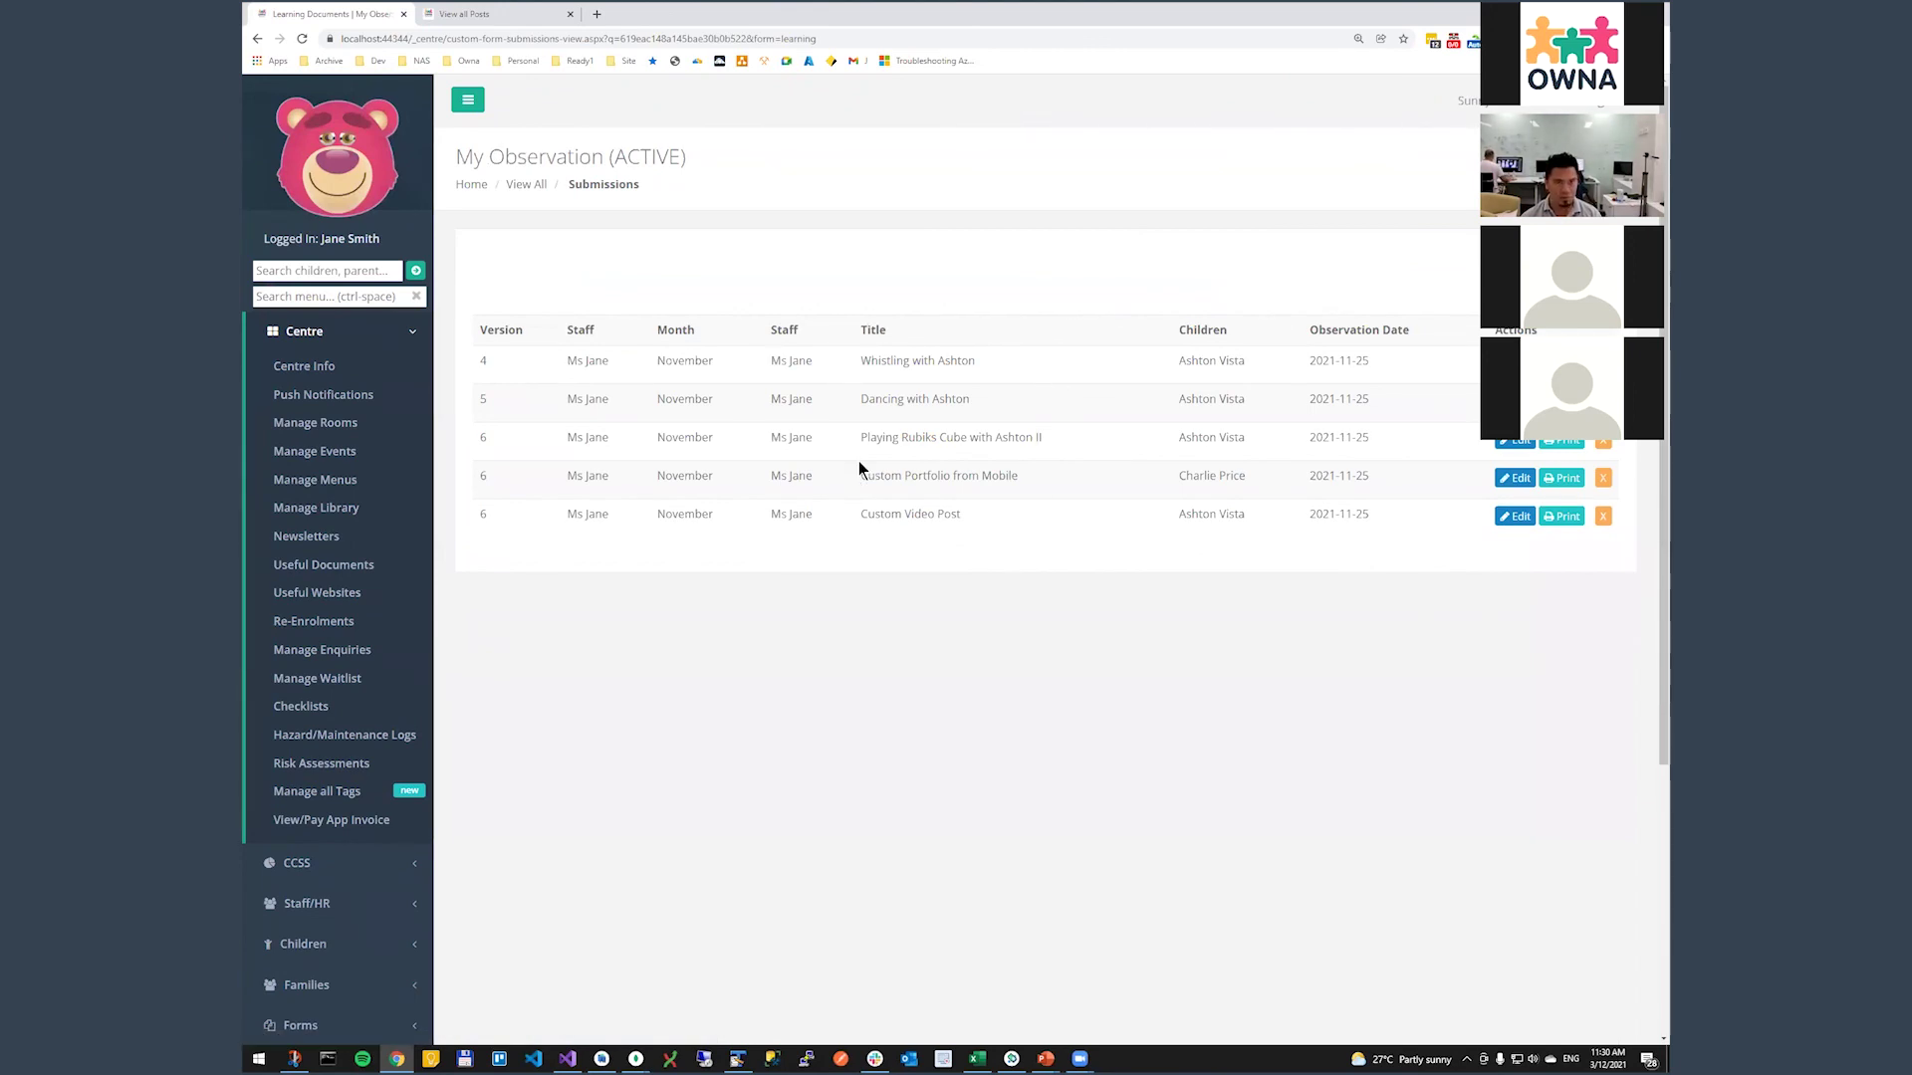
- Open a blank "My Observation" child's portfolio entry, look through its fields, and return to the submissions
{"action": "left_click", "coordinate": [469, 13]}
{"action": "left_click", "coordinate": [360, 14]}
{"action": "left_click", "coordinate": [1573, 266]}
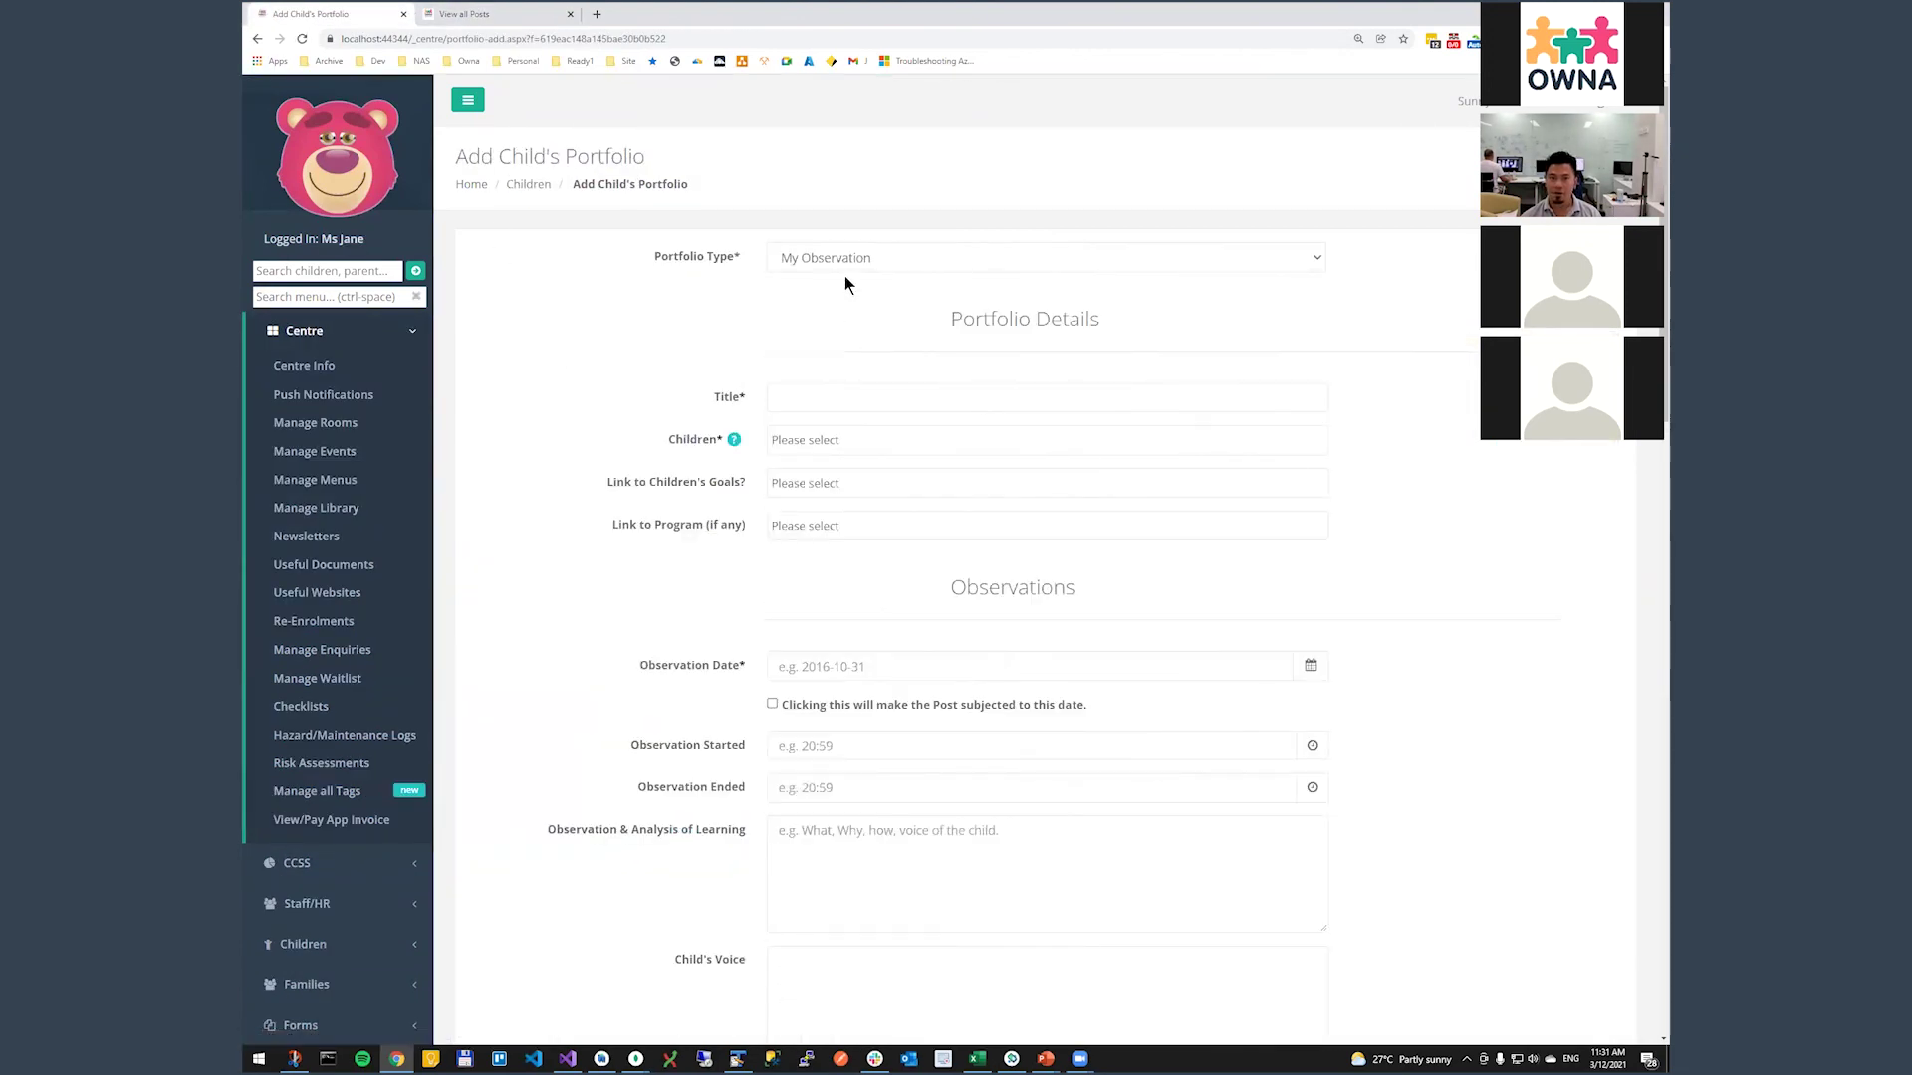
{"action": "scroll", "coordinate": [745, 578], "scroll_direction": "down", "scroll_amount": 5}
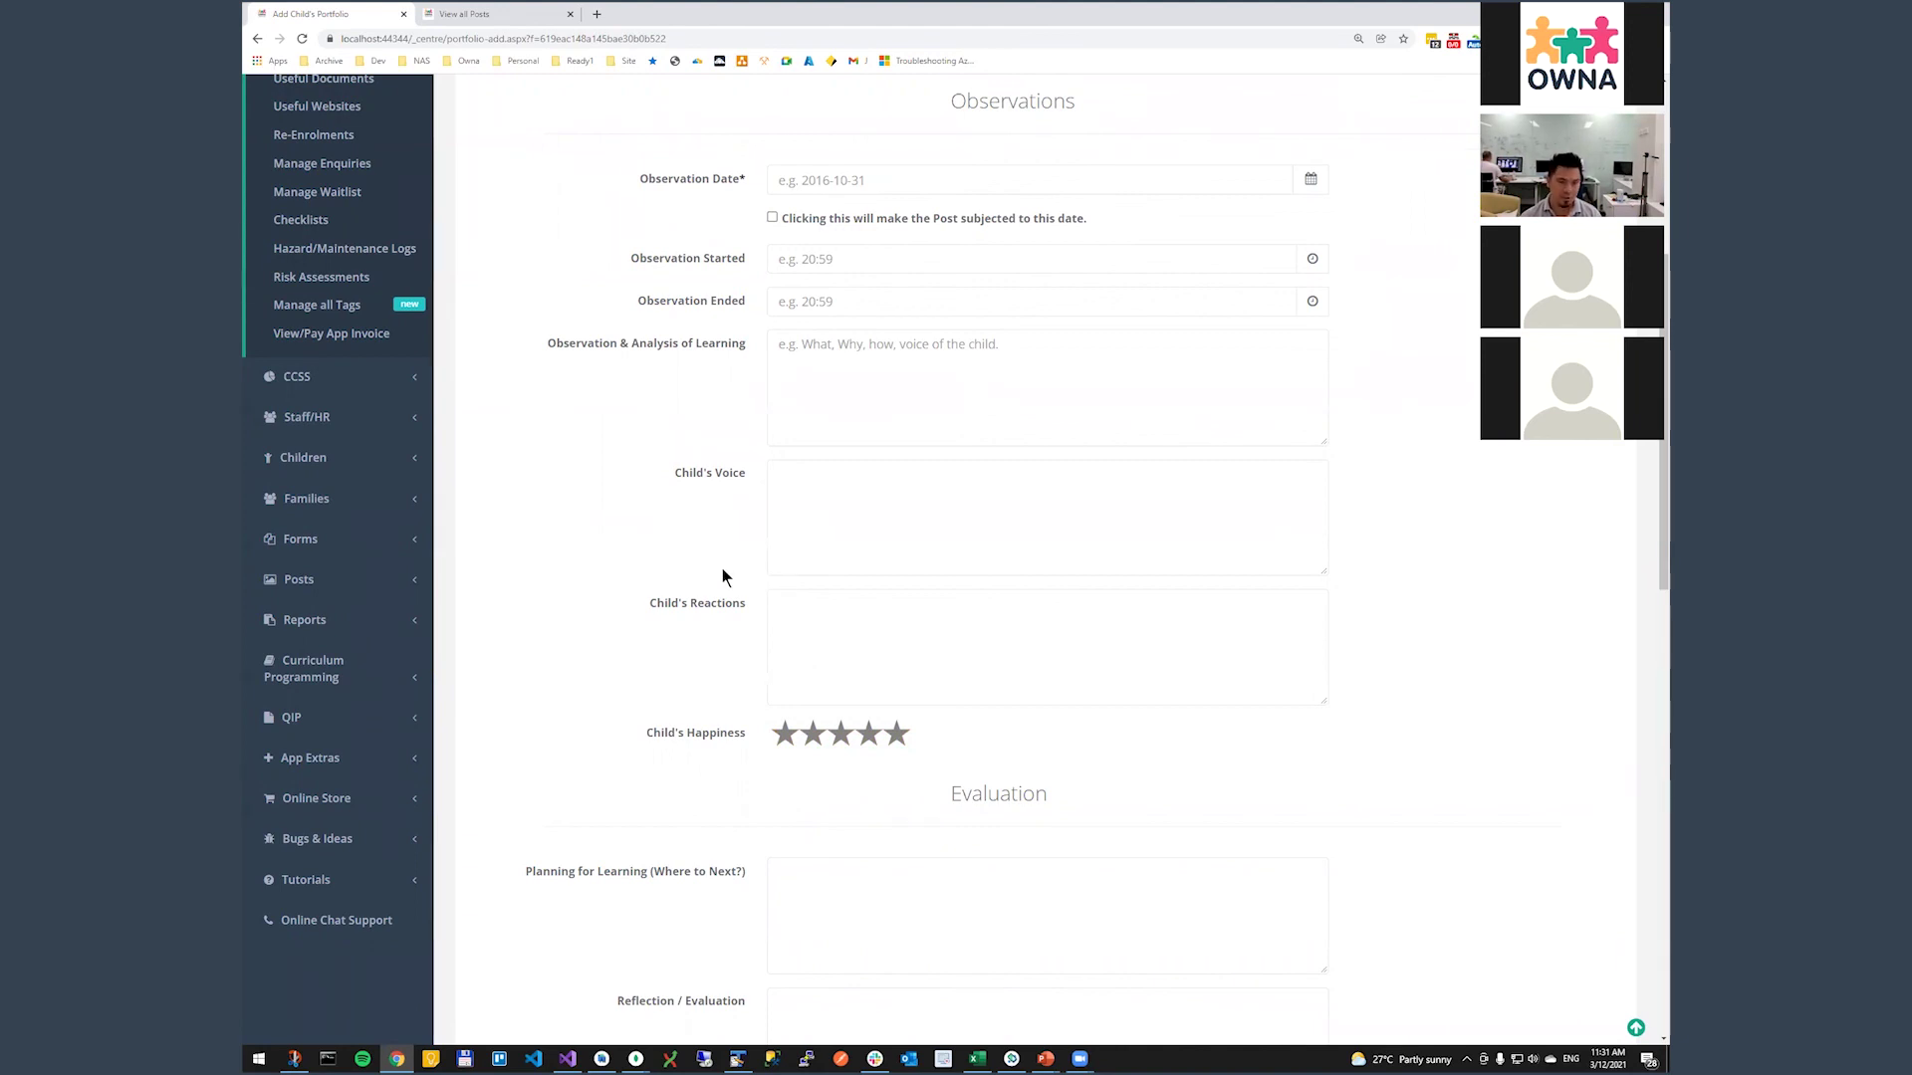
{"action": "scroll", "coordinate": [721, 561], "scroll_direction": "up", "scroll_amount": 5}
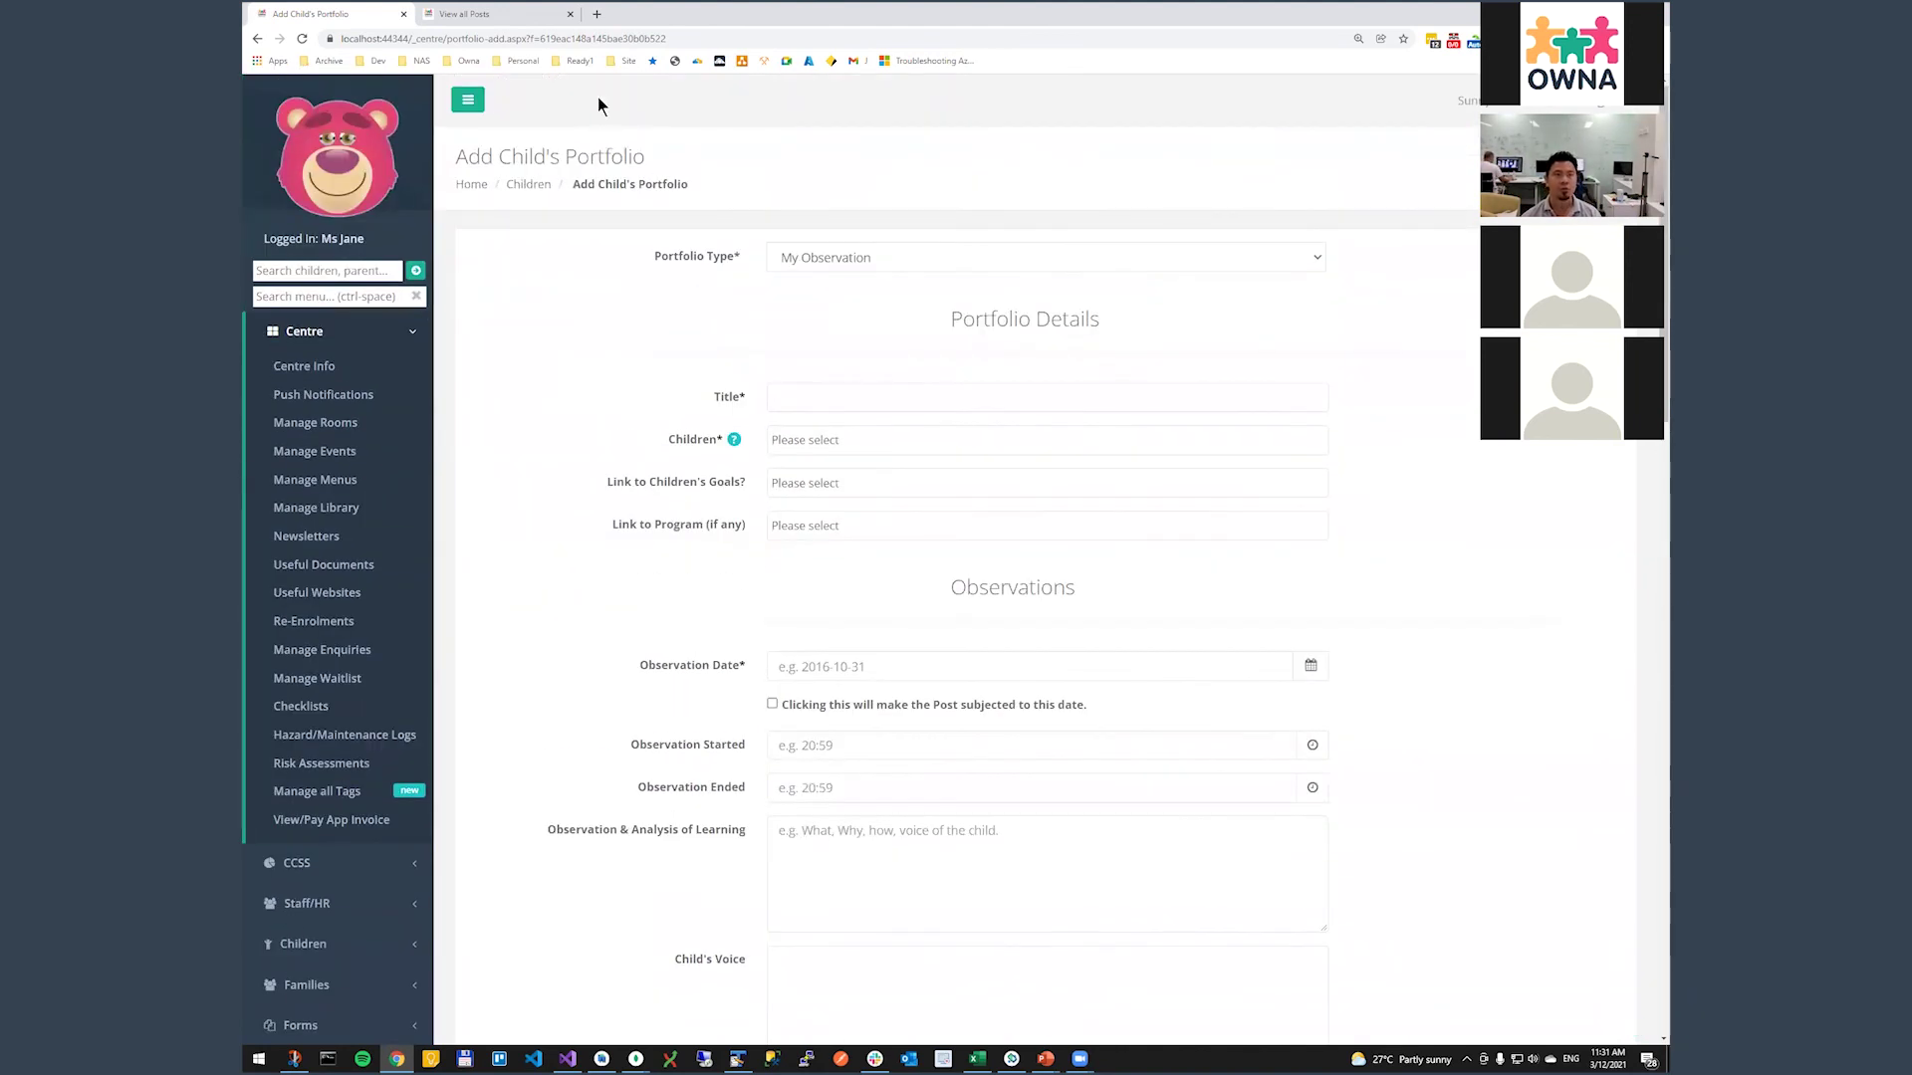
{"action": "left_click", "coordinate": [258, 39]}
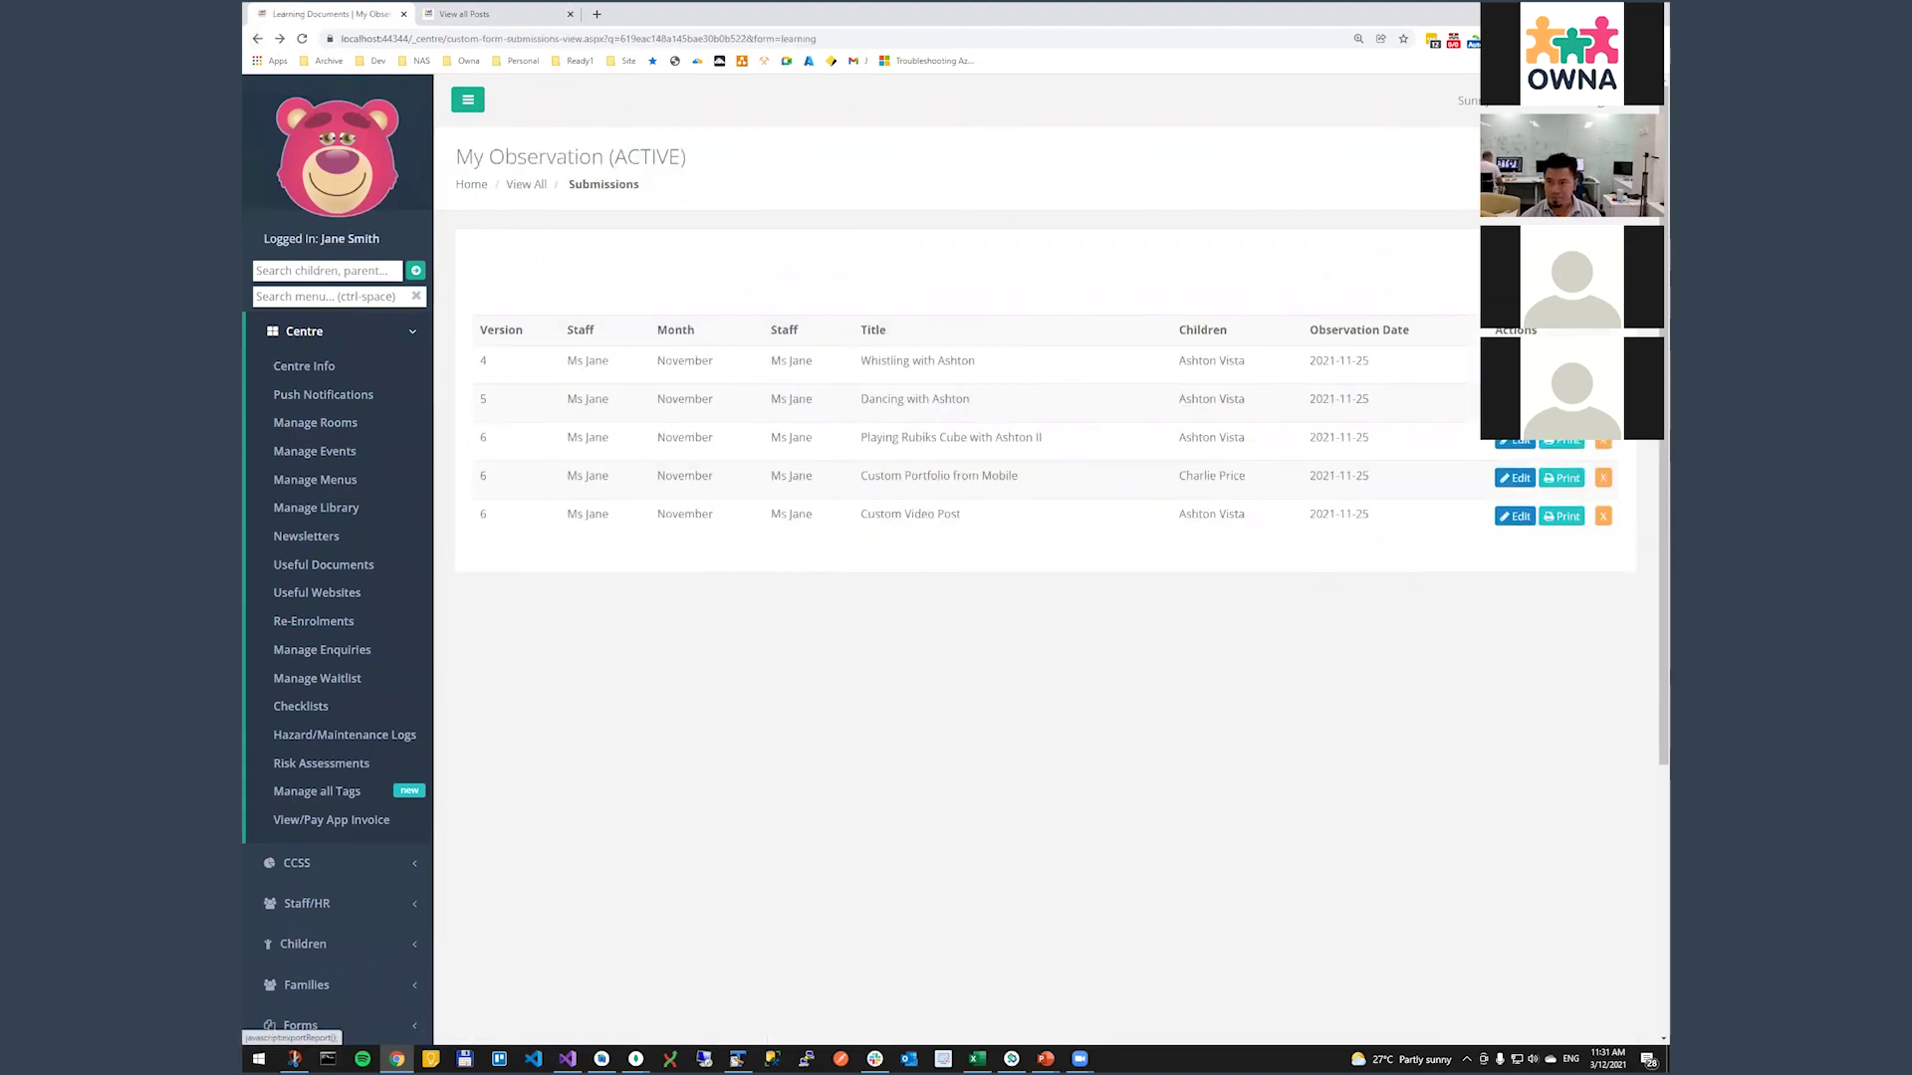
- Show the Child's Happiness column in the "My Observation" submissions list
{"action": "left_click", "coordinate": [1553, 270]}
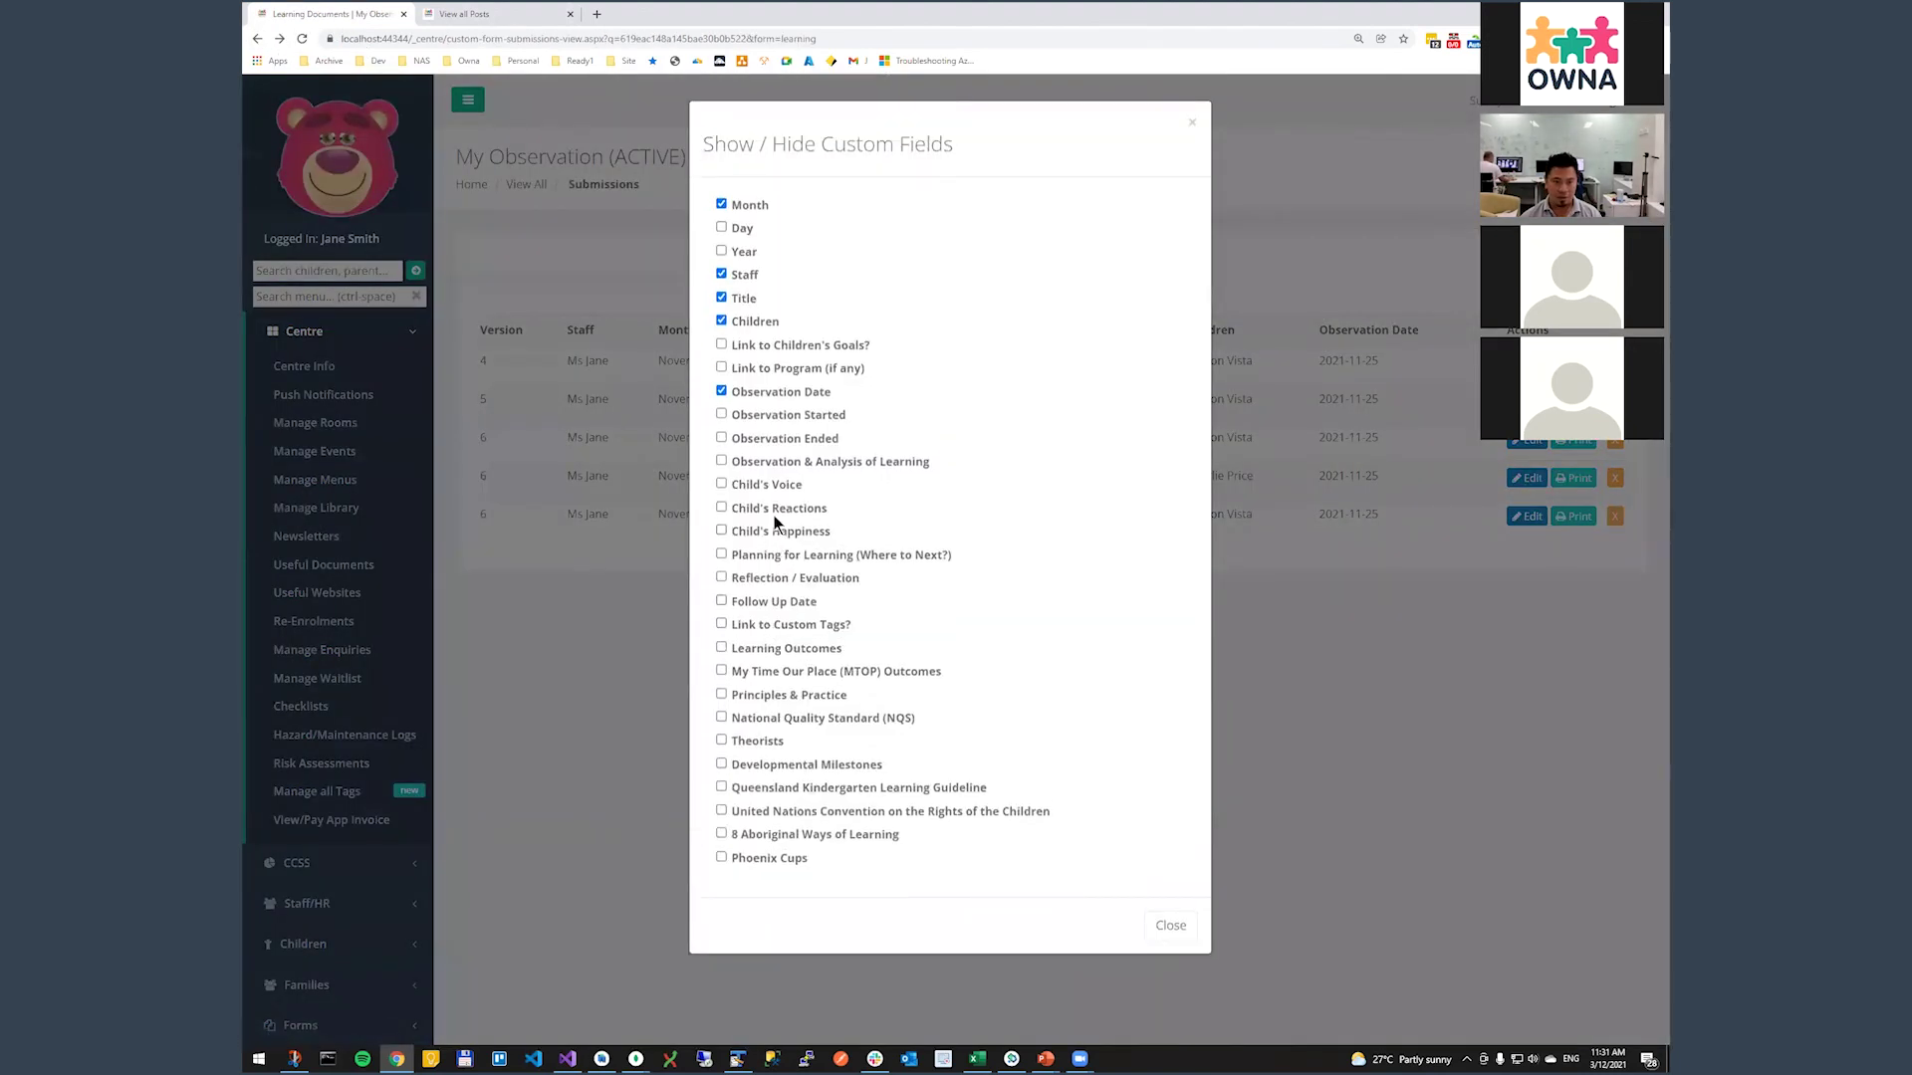
{"action": "left_click", "coordinate": [780, 531]}
{"action": "left_click", "coordinate": [1167, 925]}
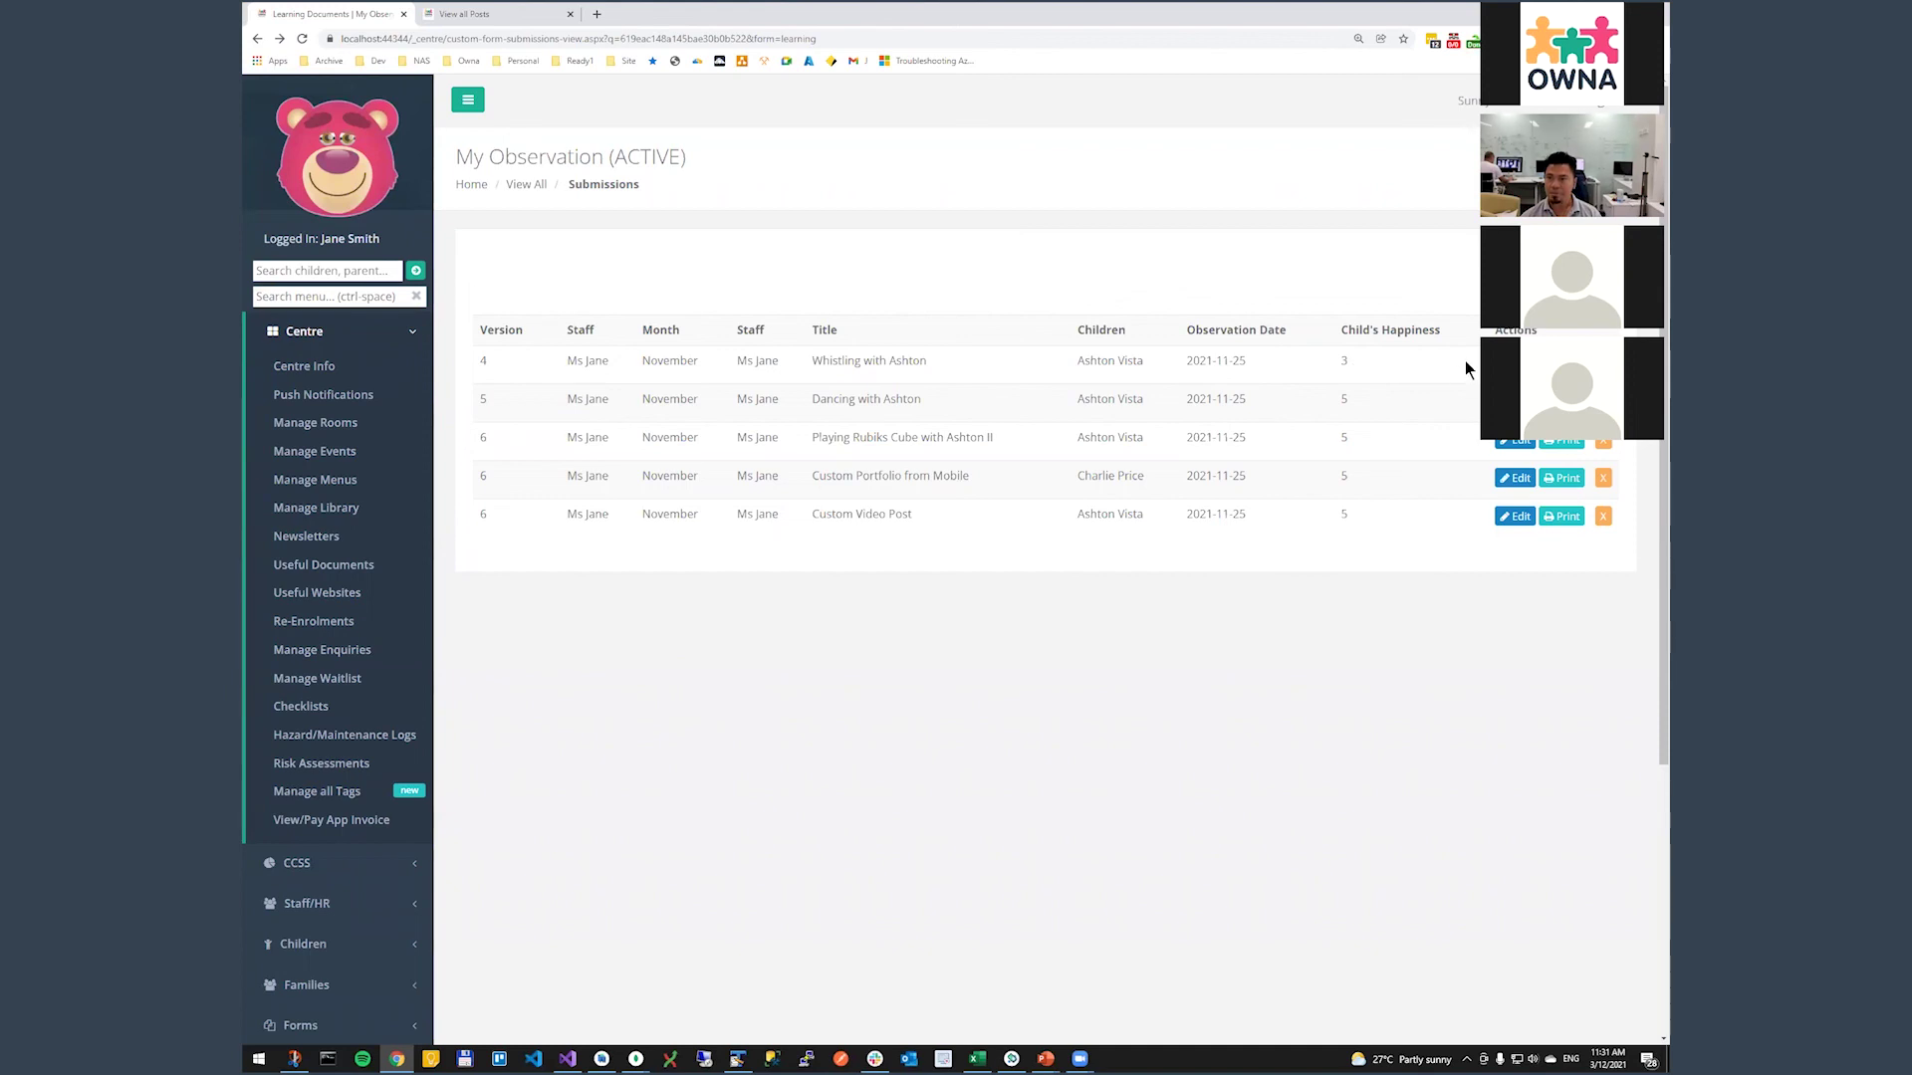
- Build a pivot bar chart of the submission count by Child's Happiness, grouped by Children
{"action": "left_click", "coordinate": [1553, 269]}
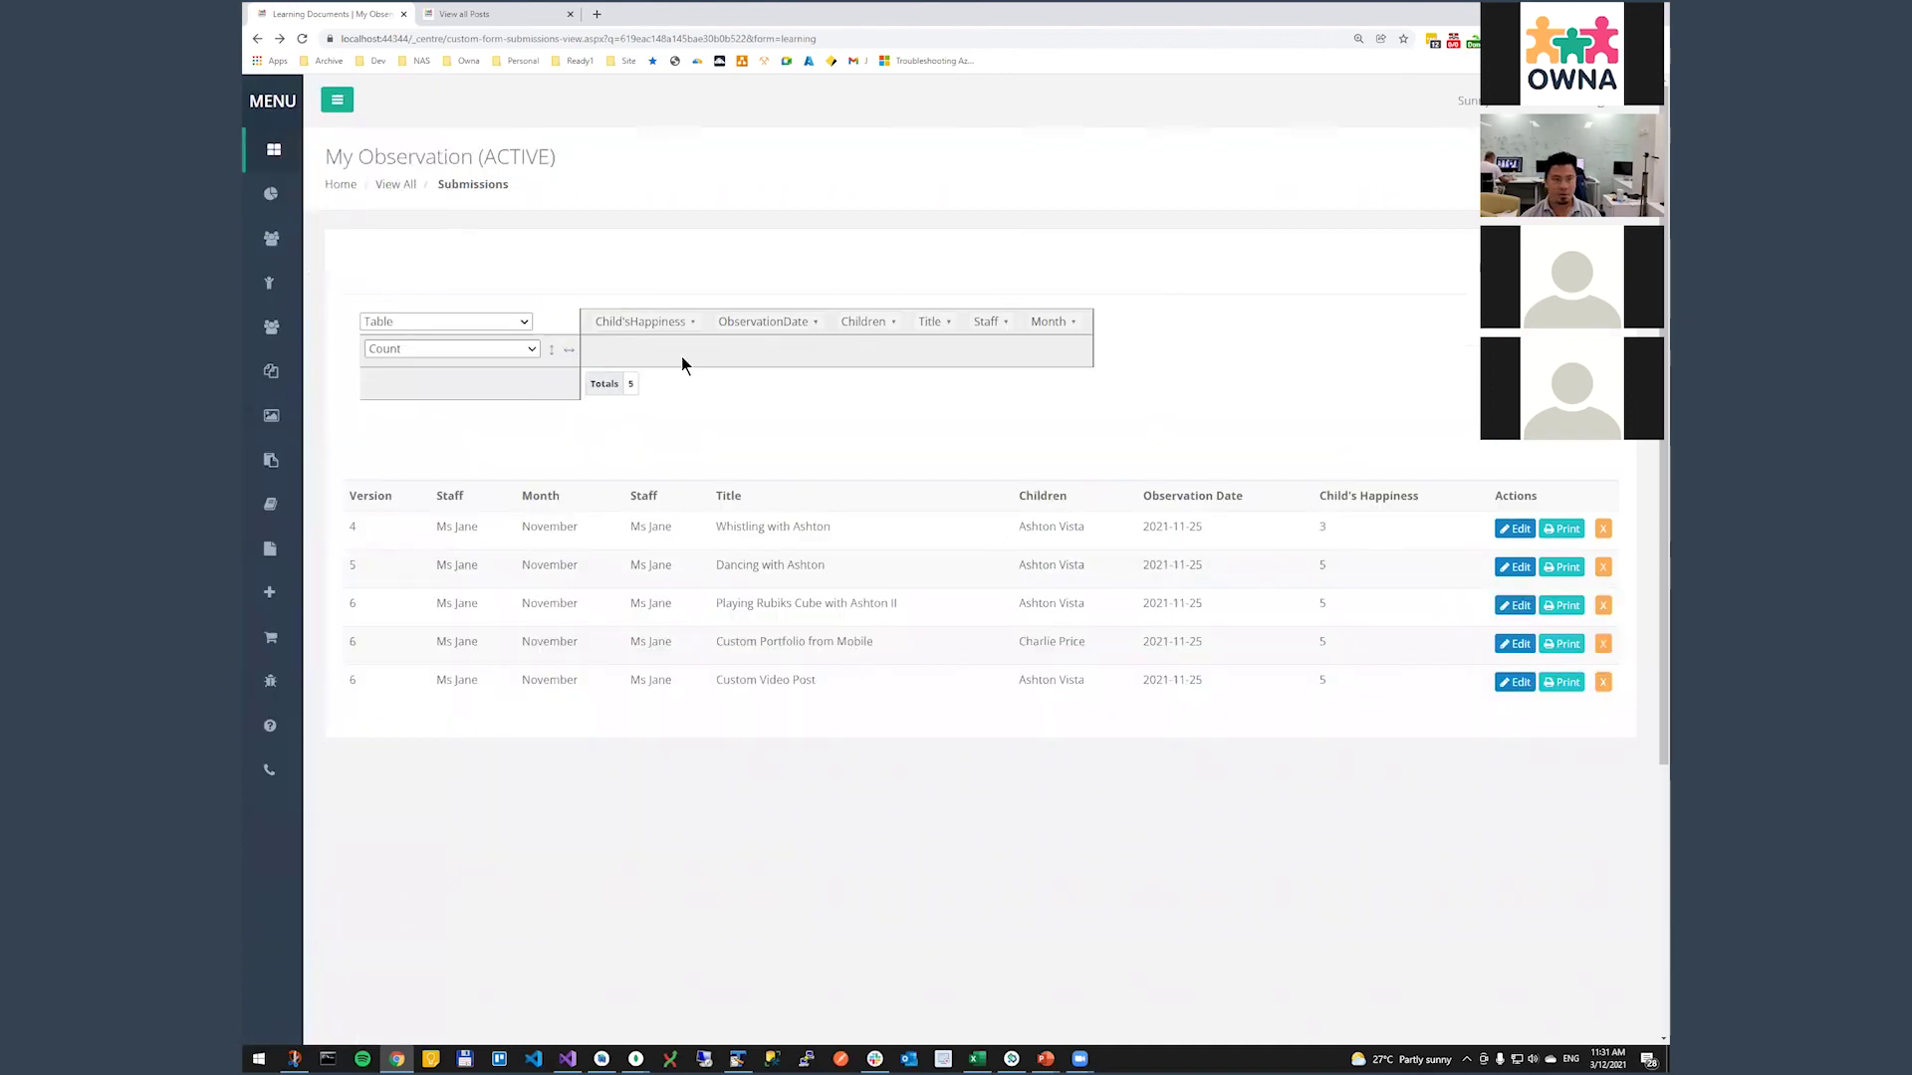
{"action": "left_click", "coordinate": [522, 326]}
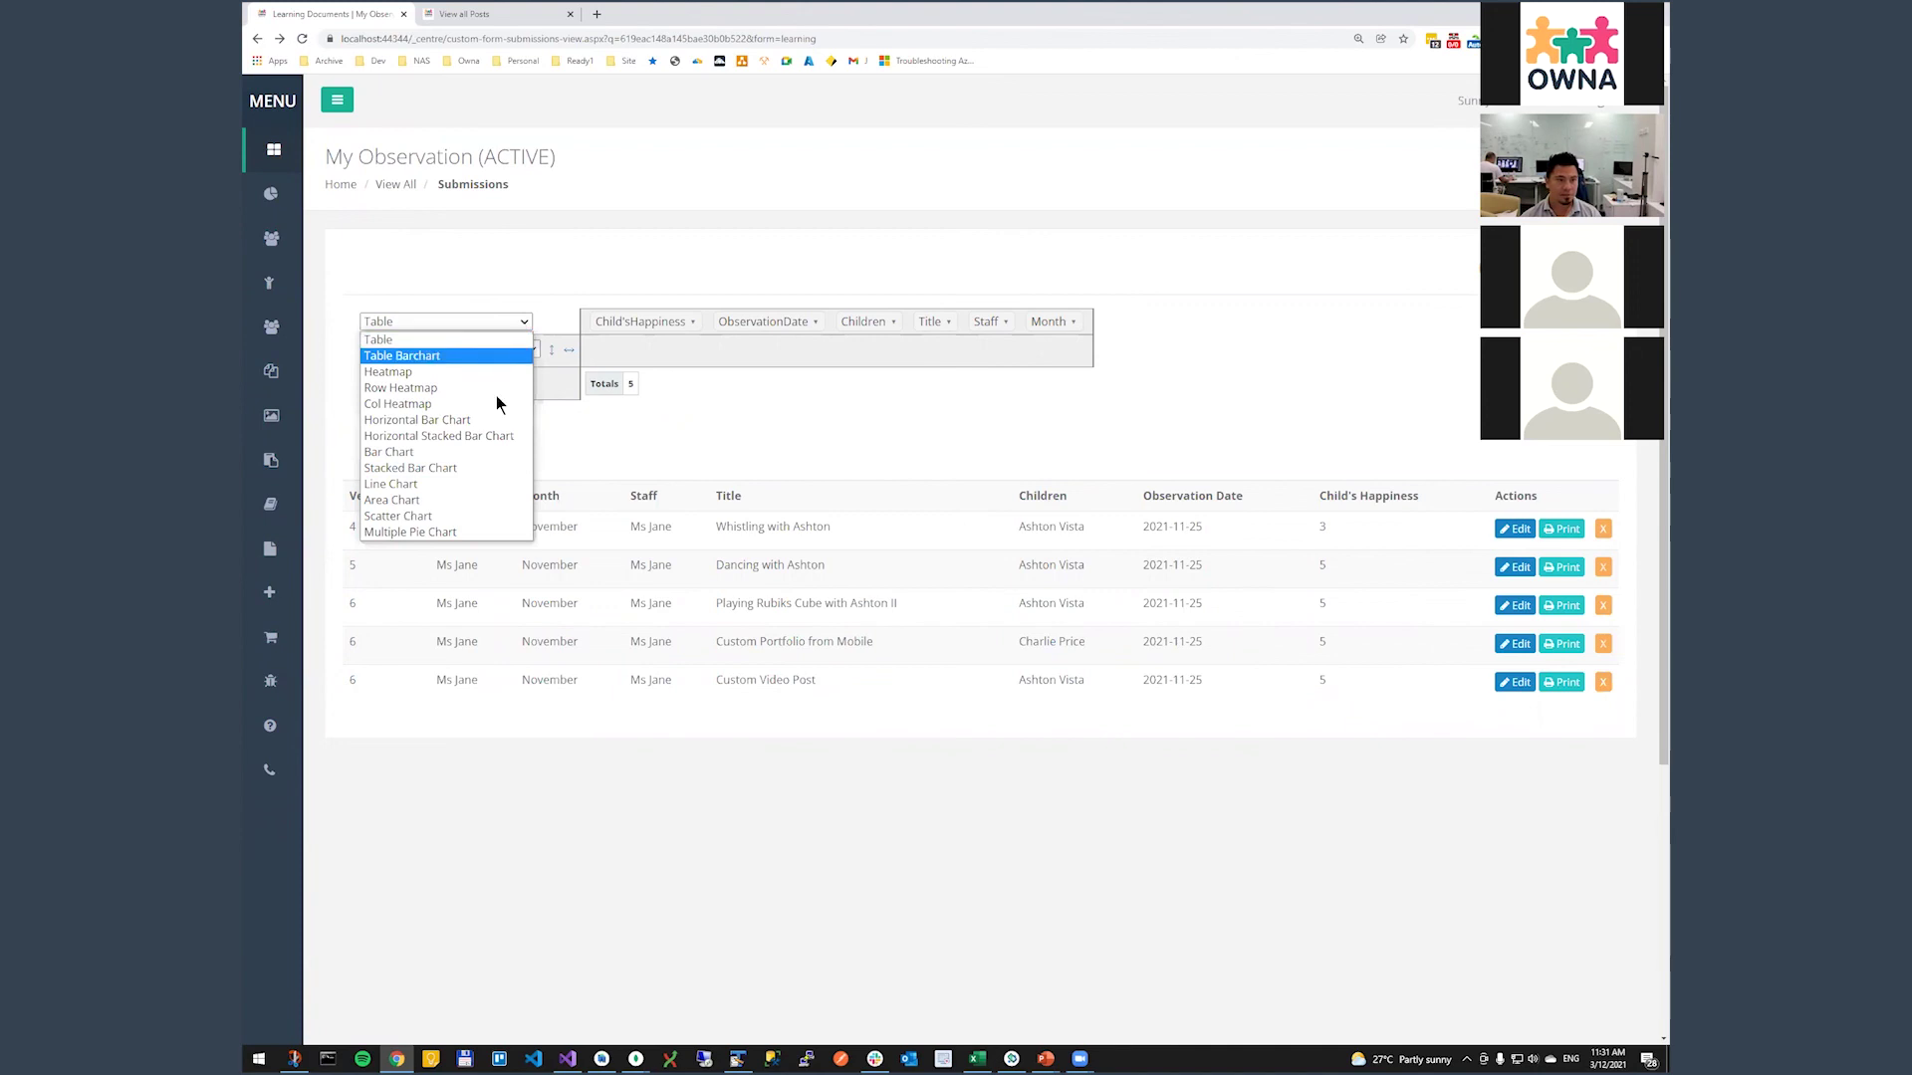
{"action": "left_click", "coordinate": [486, 451]}
{"action": "left_click_drag", "start_coordinate": [873, 327], "coordinate": [456, 448]}
{"action": "left_click_drag", "start_coordinate": [648, 326], "coordinate": [660, 353]}
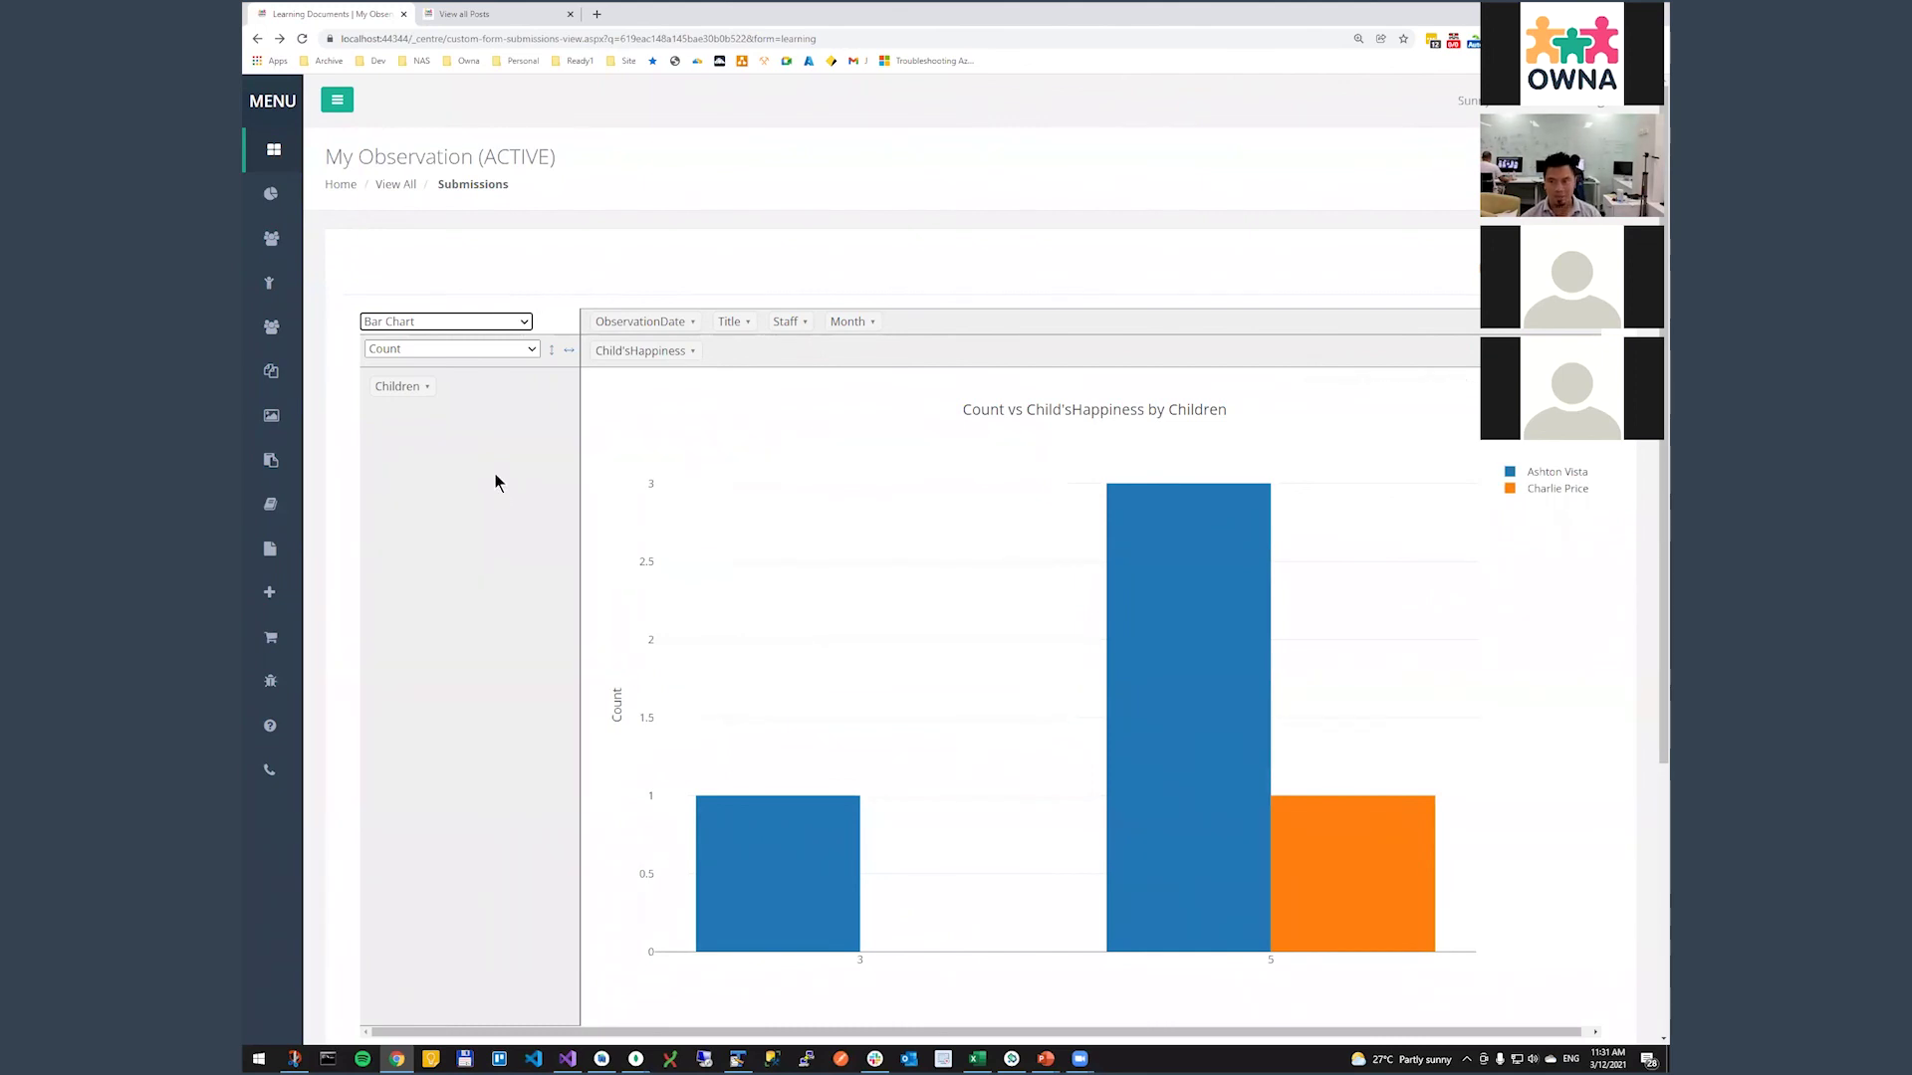
- Compare the bar chart with the submissions listed below it, and hide the pivot table
{"action": "scroll", "coordinate": [495, 475], "scroll_direction": "down", "scroll_amount": 2}
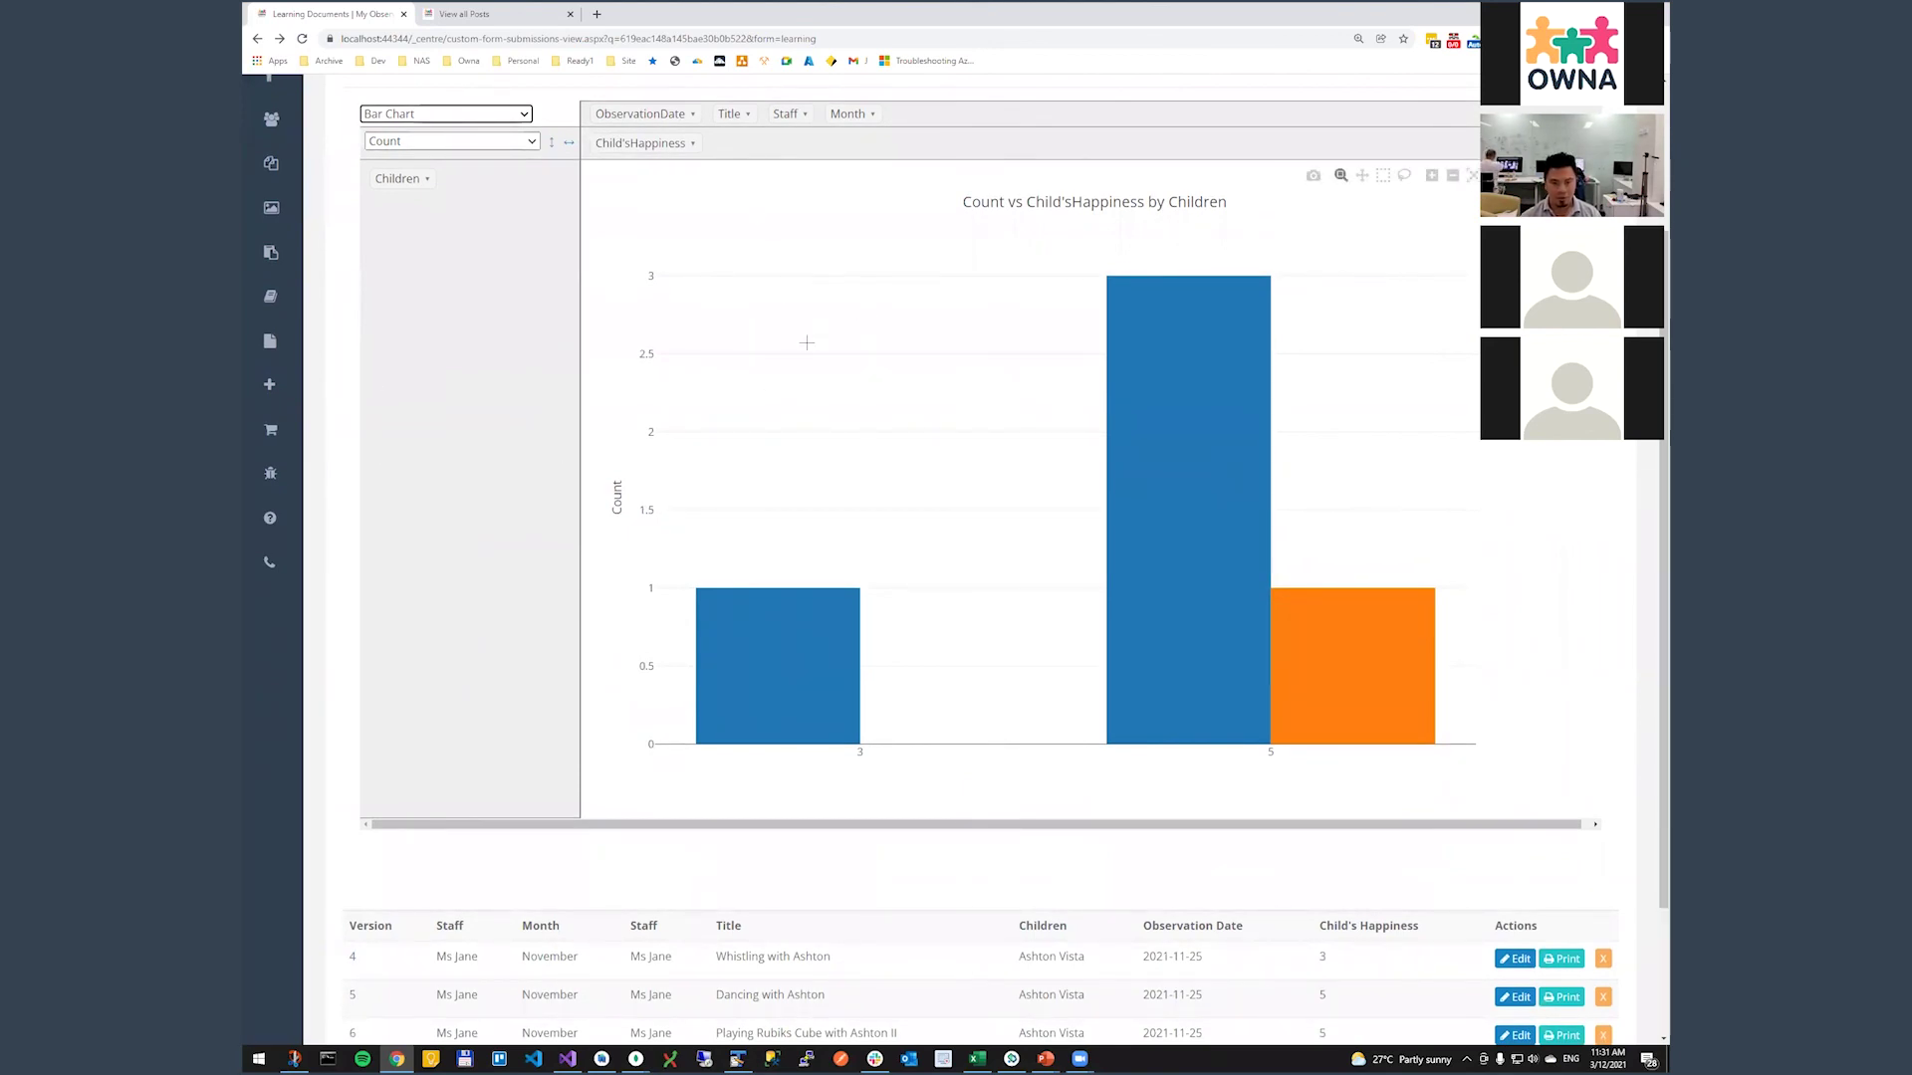
{"action": "scroll", "coordinate": [542, 540], "scroll_direction": "down", "scroll_amount": 2}
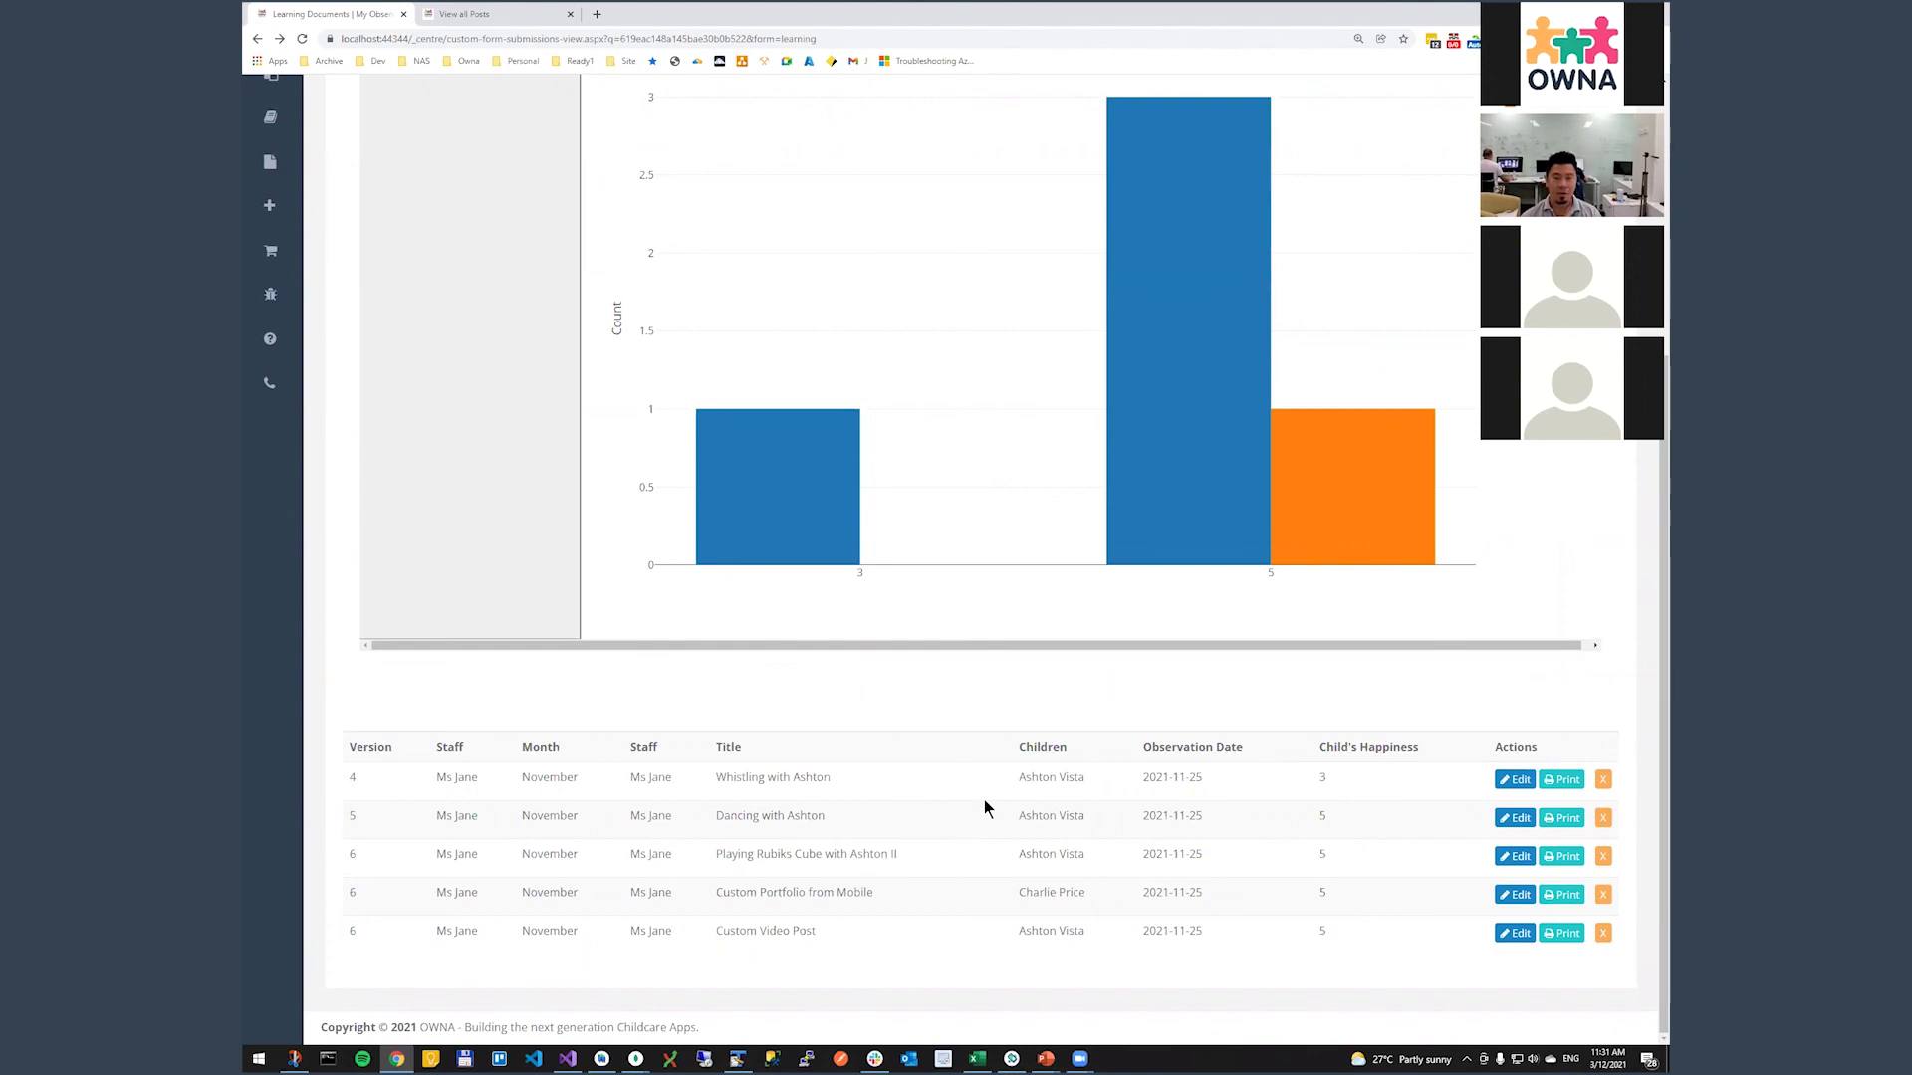
{"action": "scroll", "coordinate": [985, 808], "scroll_direction": "up", "scroll_amount": 4}
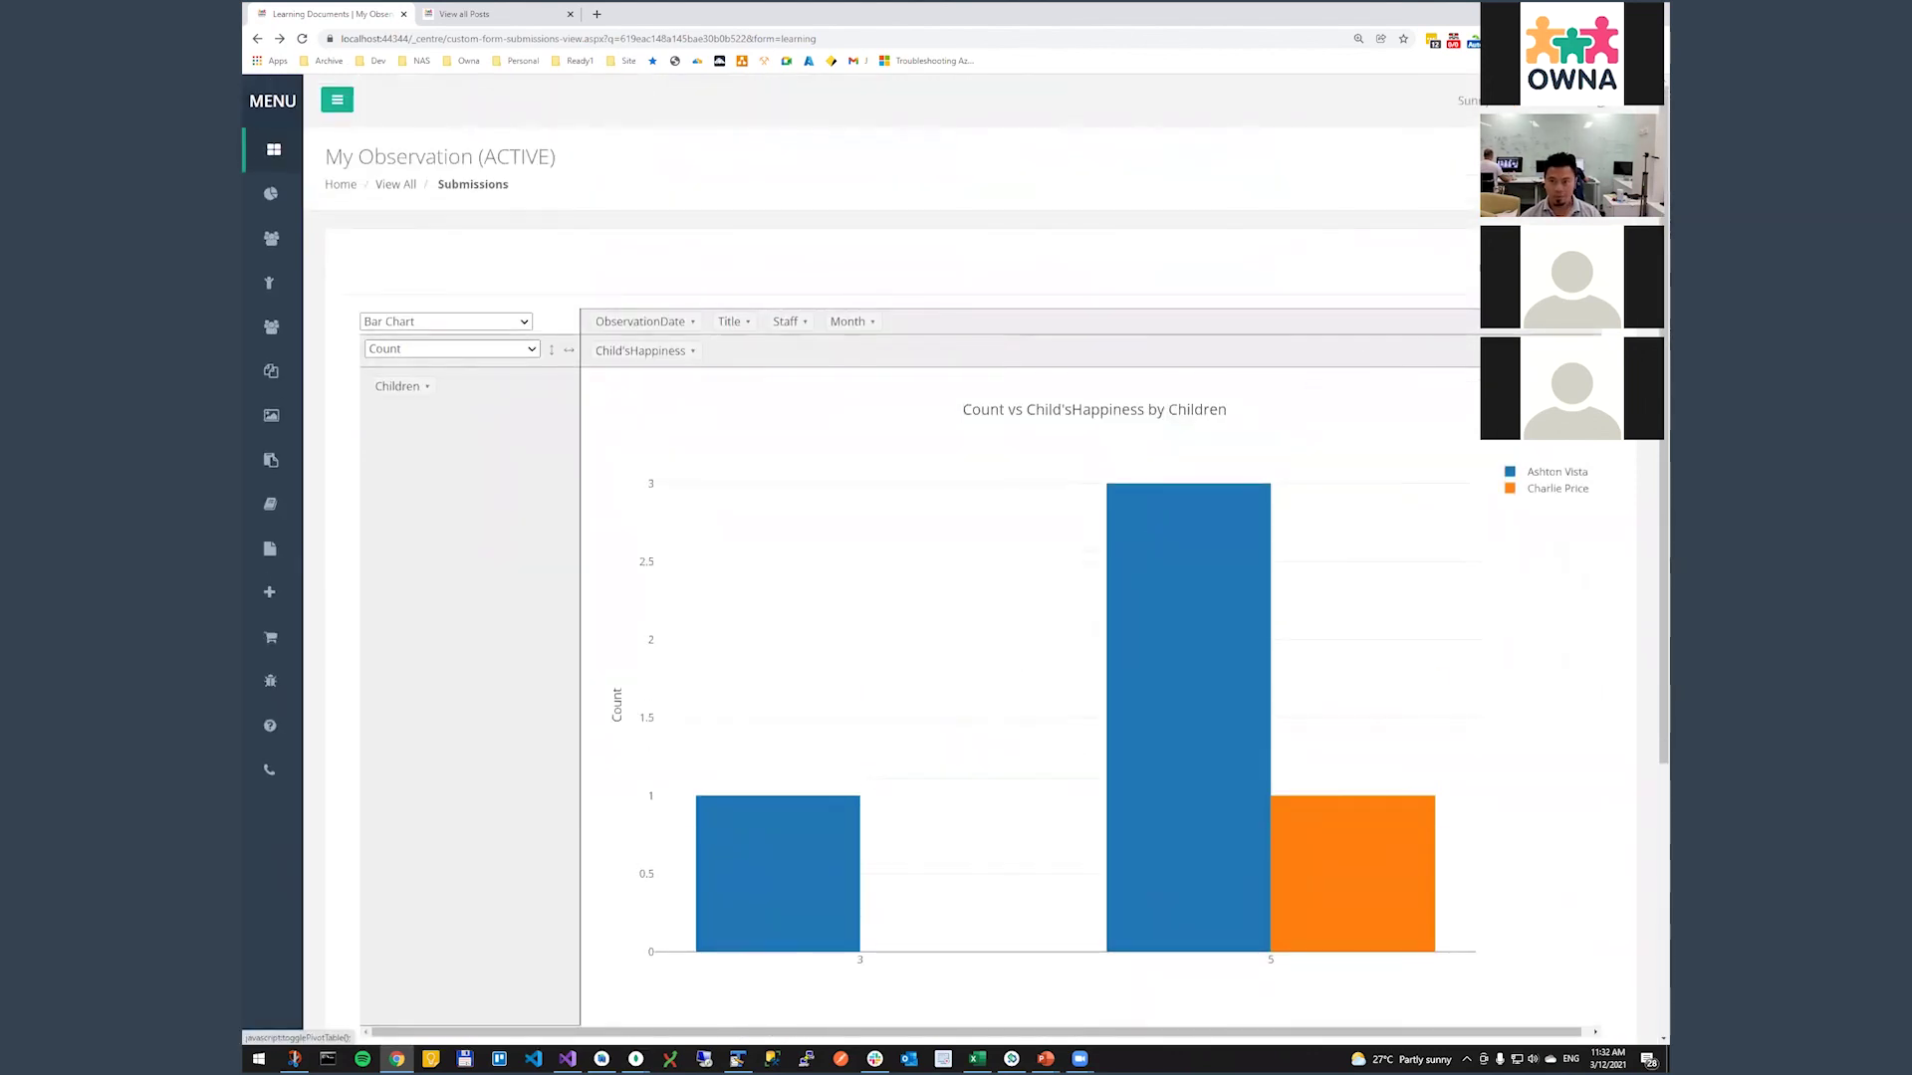
{"action": "left_click", "coordinate": [1553, 261]}
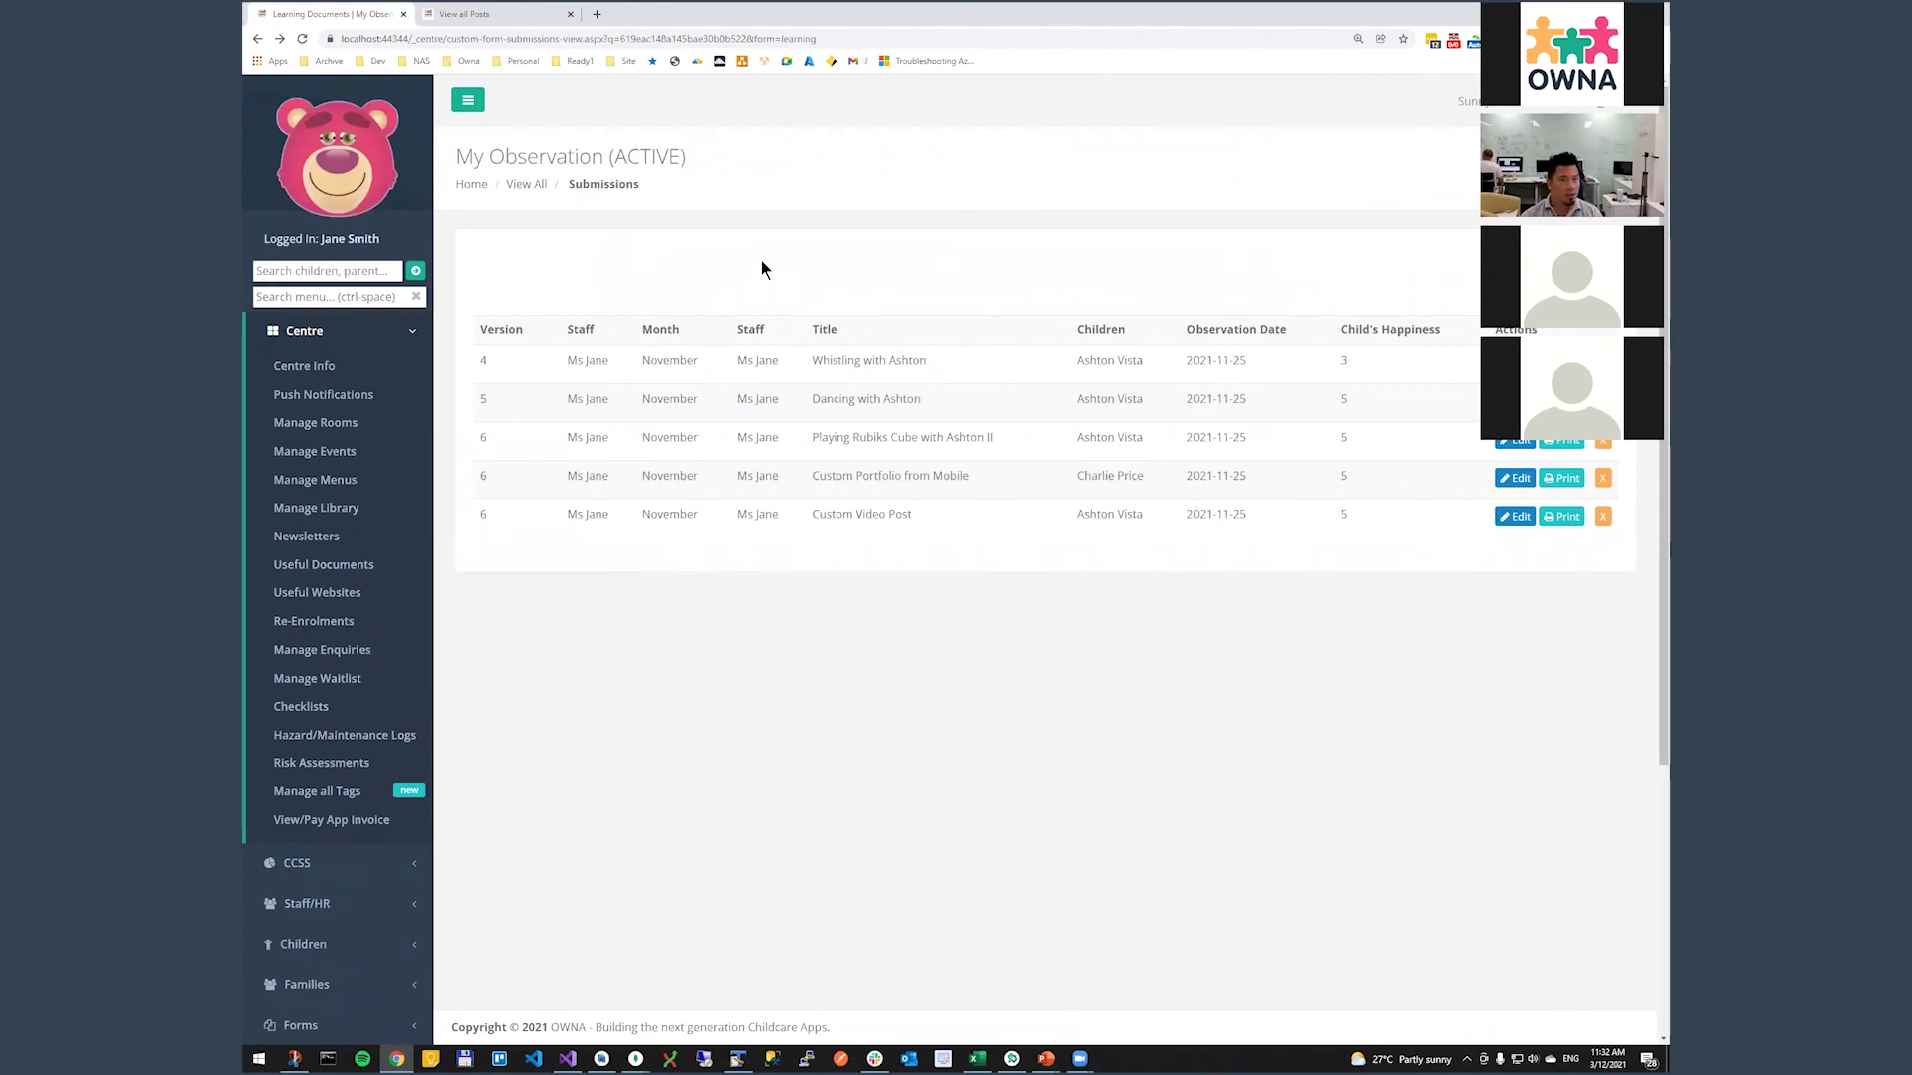
- Switch to the running PowerPoint slide show
{"action": "left_click", "coordinate": [1045, 1059]}
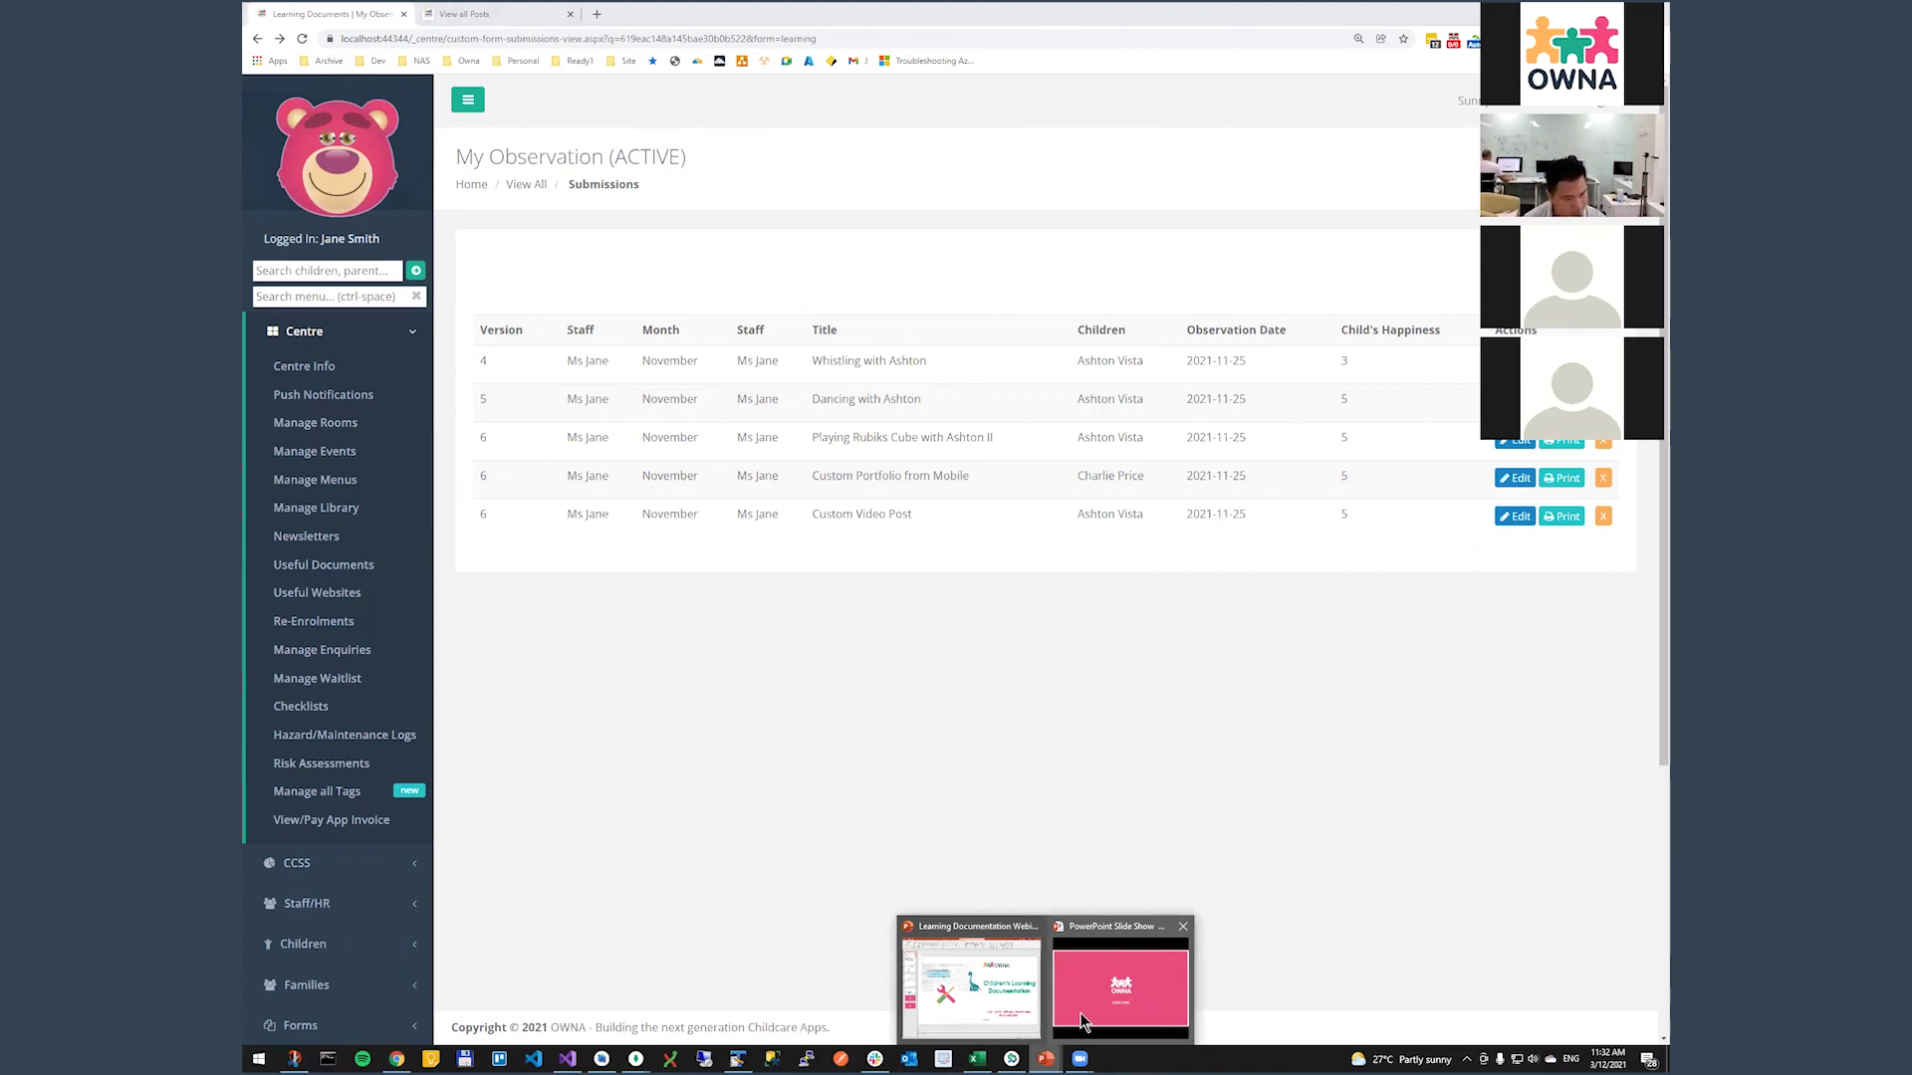
{"action": "left_click", "coordinate": [1081, 1014]}
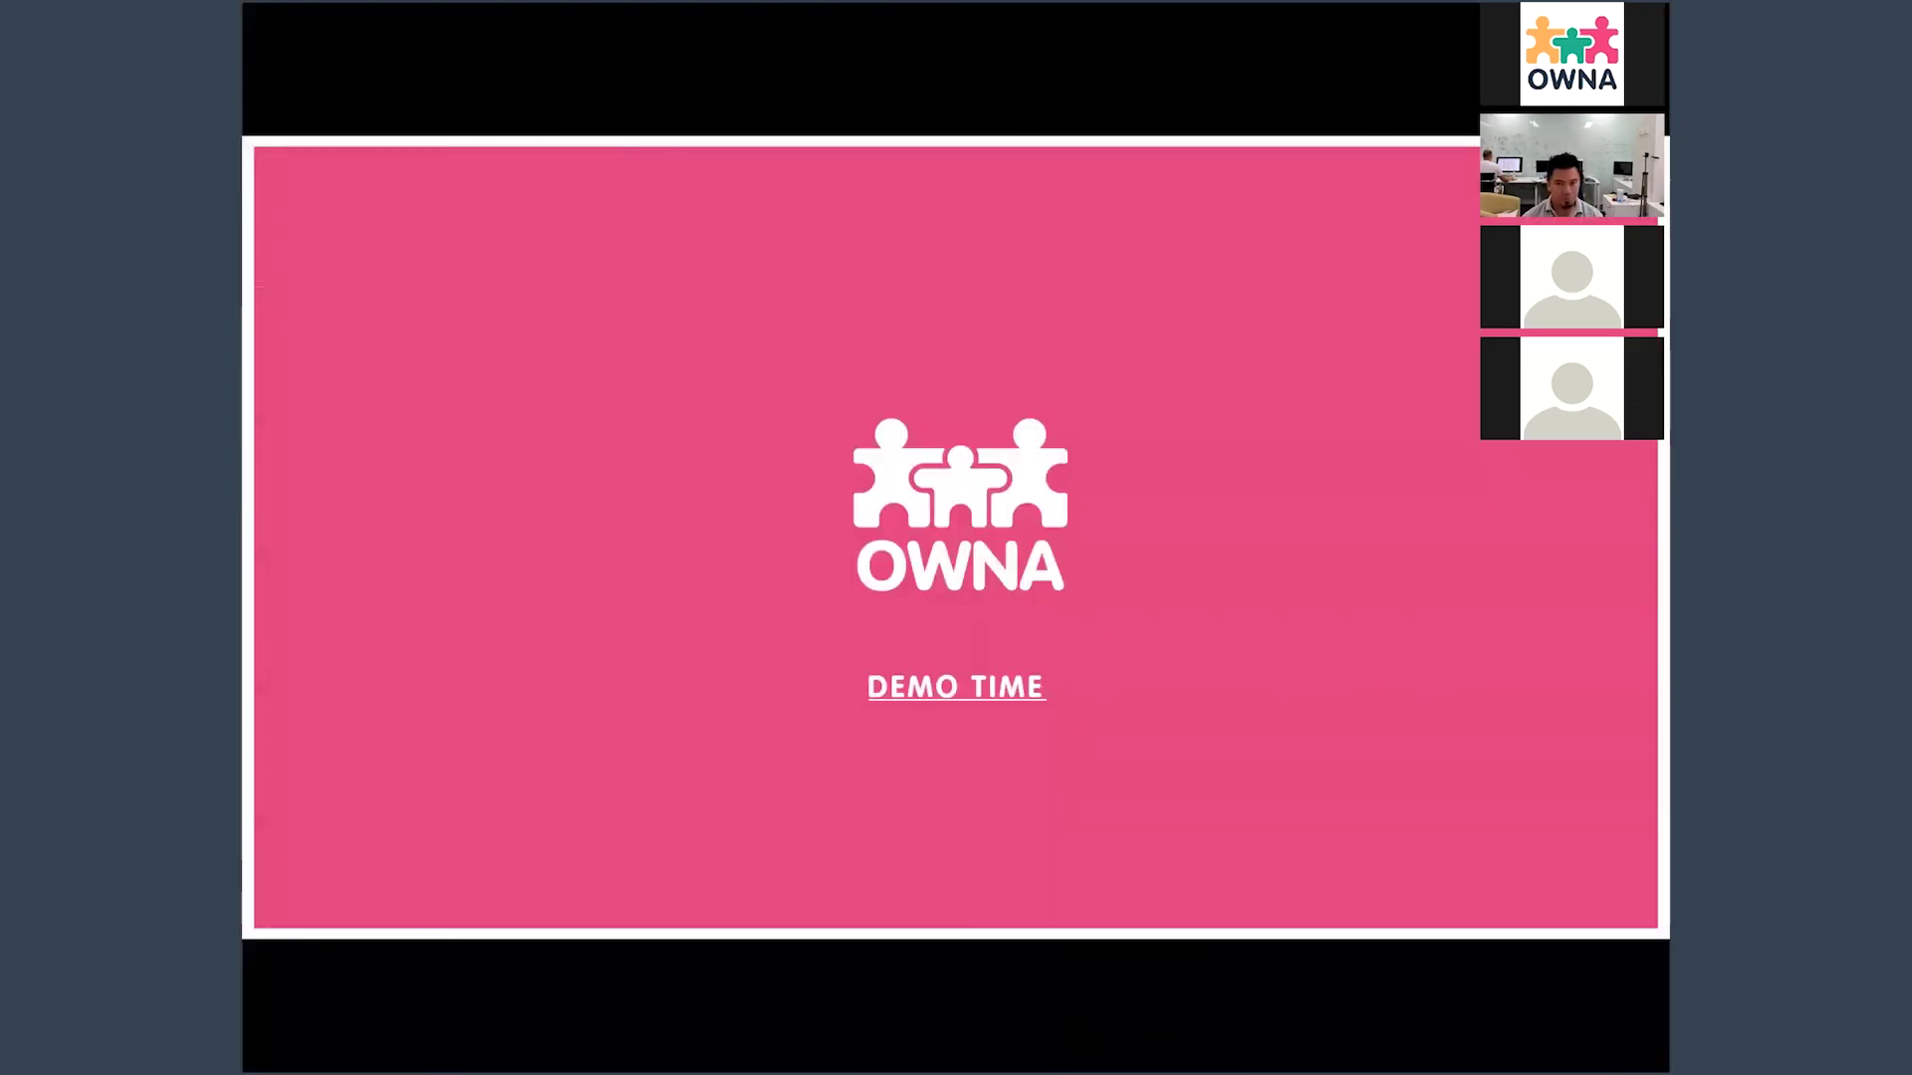